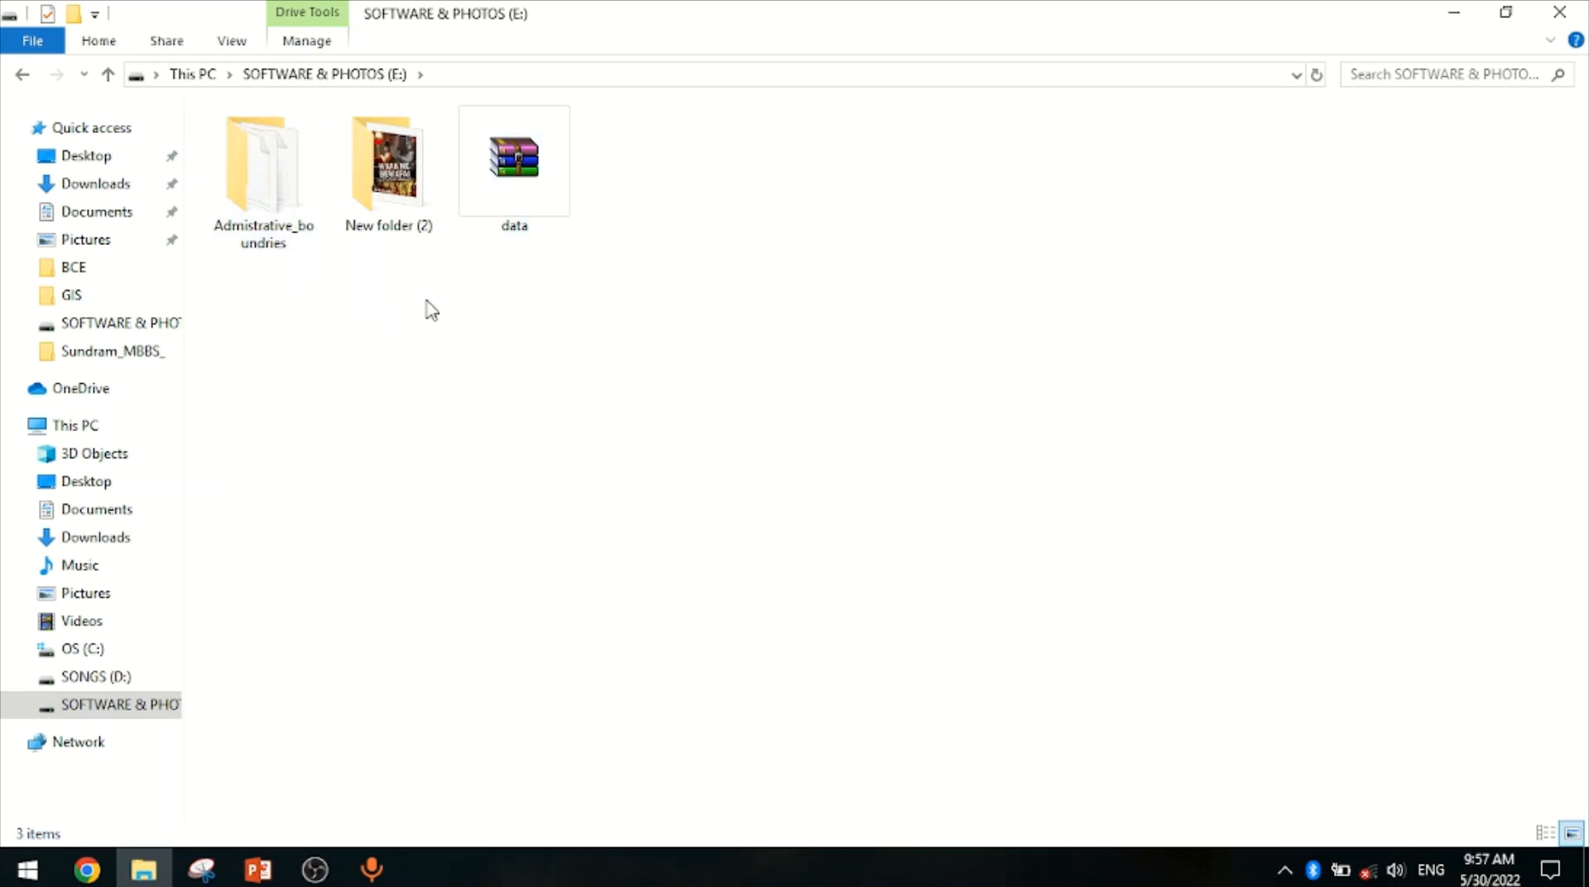
# Create a new folder named GIS on the SOFTWARE & PHOTOS (E:) drive
pyautogui.rightClick(497, 364)
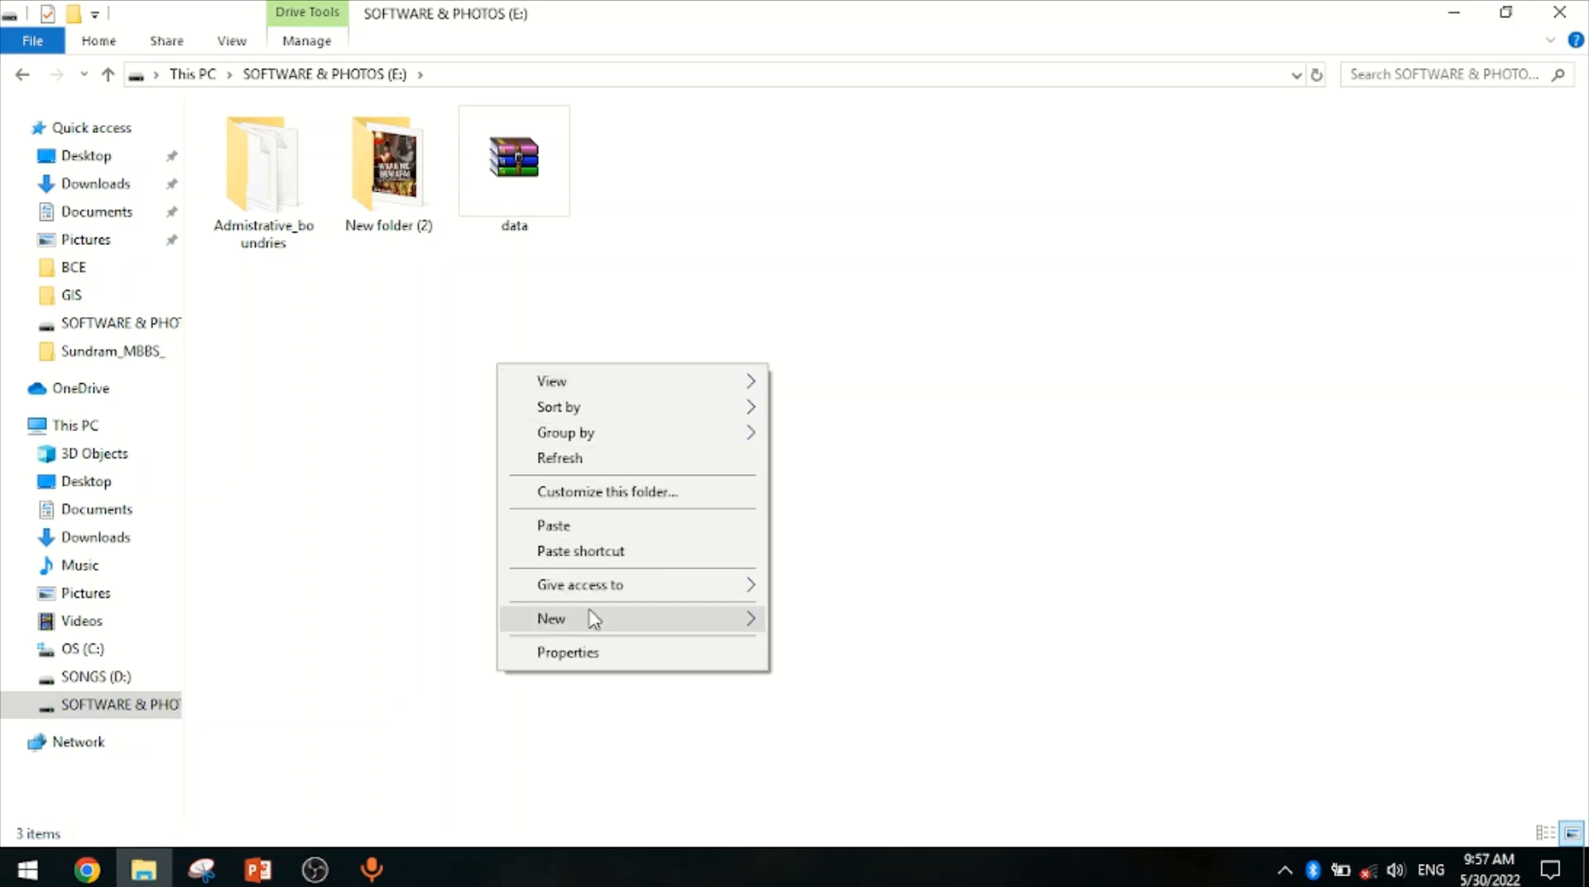
pyautogui.moveTo(593, 619)
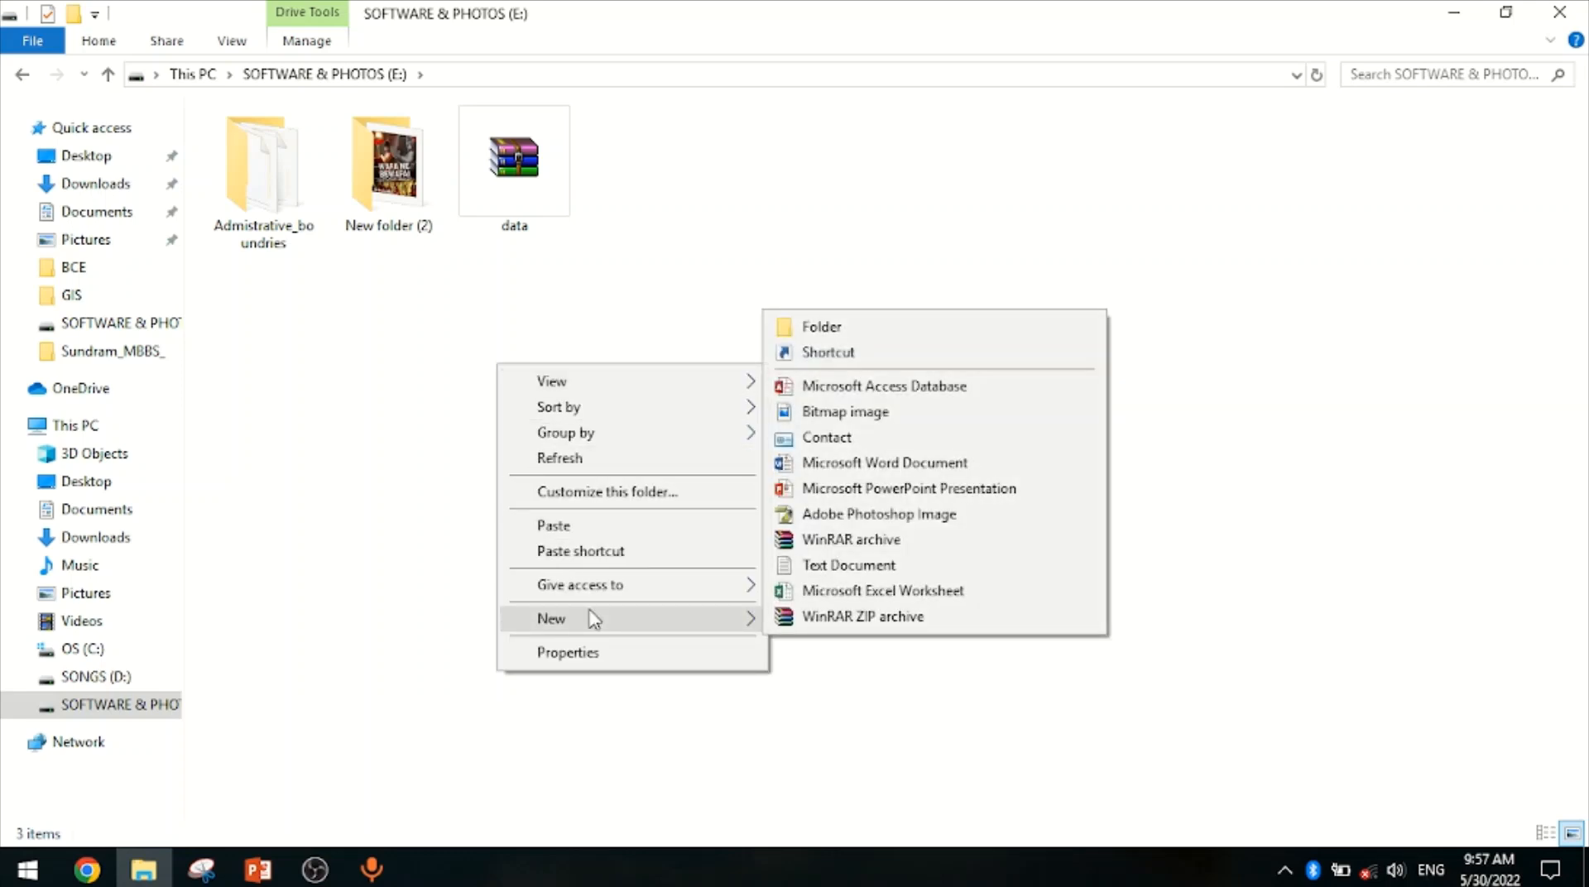
pyautogui.click(815, 331)
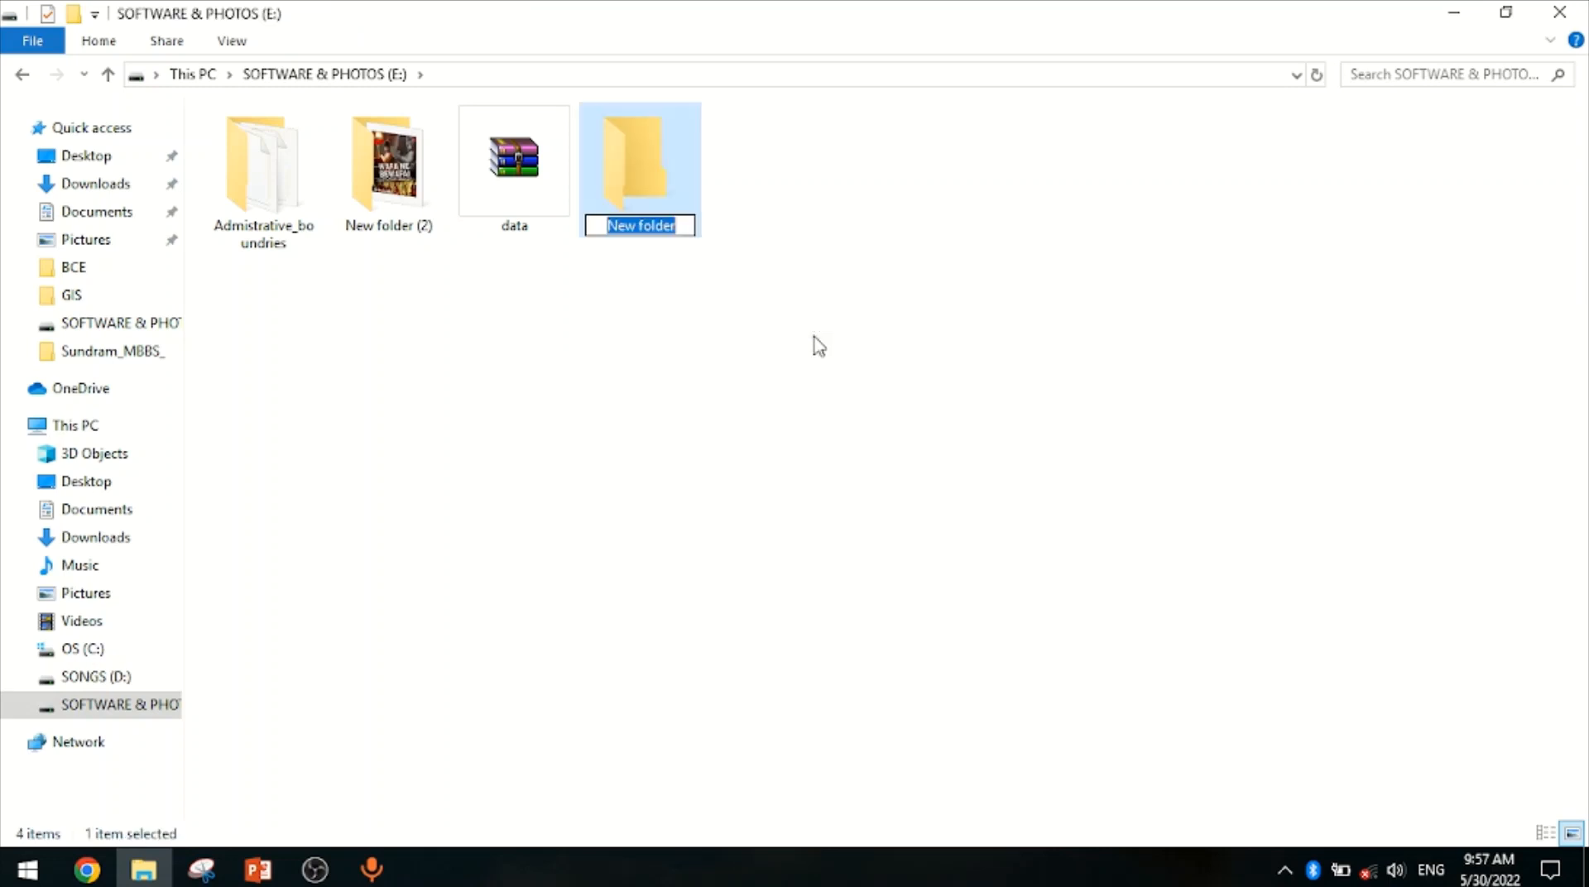
pyautogui.write('GIS')
pyautogui.press('Return')
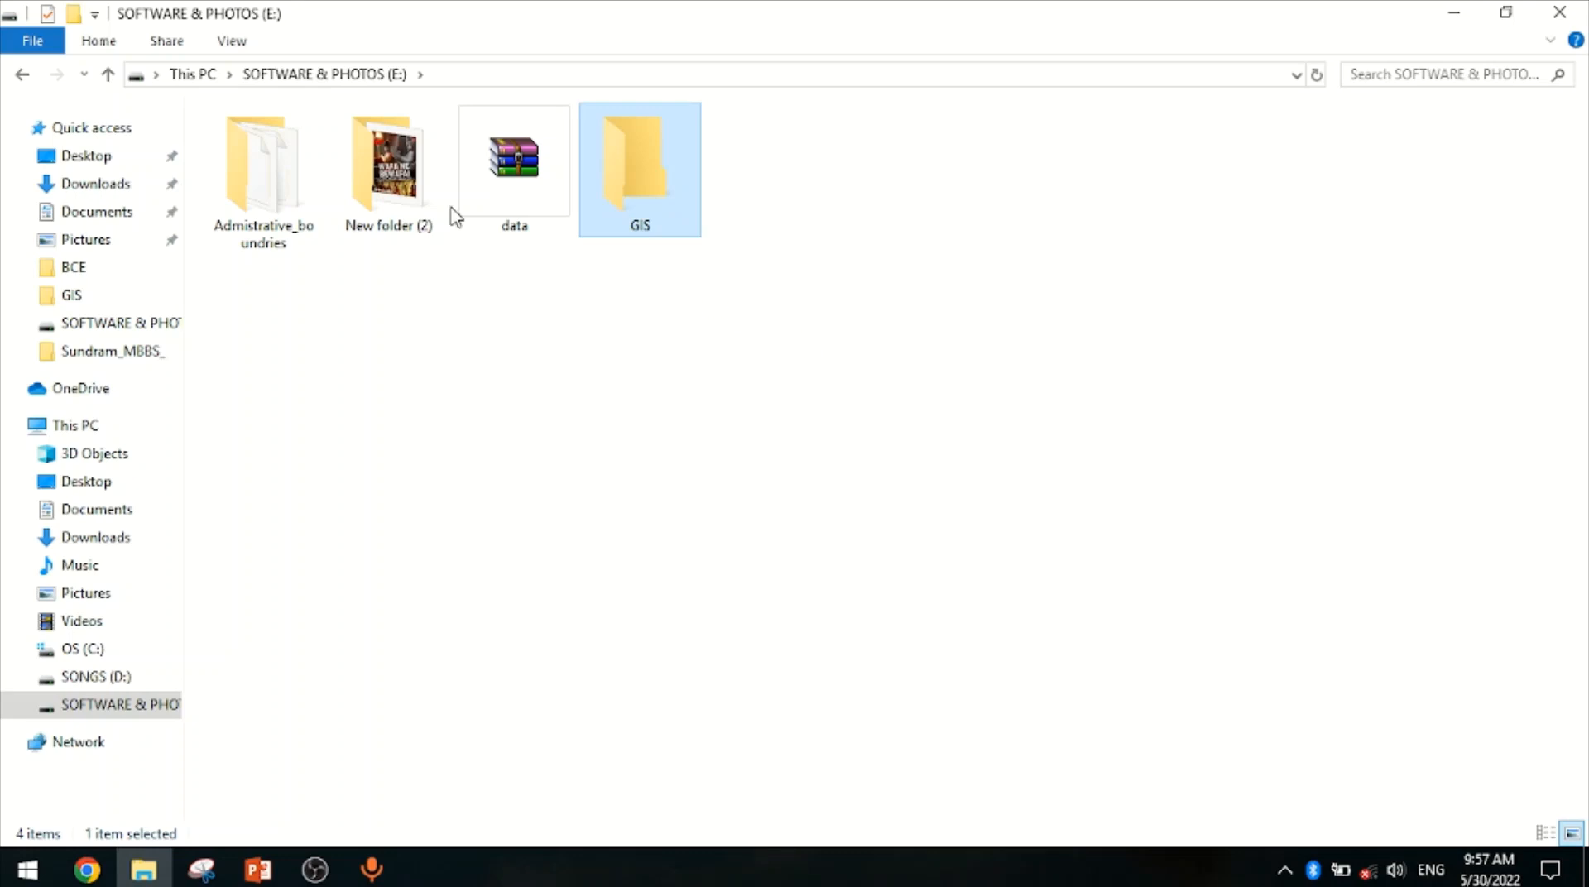
# Paste the Admistrative_boundries folder into the GIS folder
pyautogui.click(260, 192)
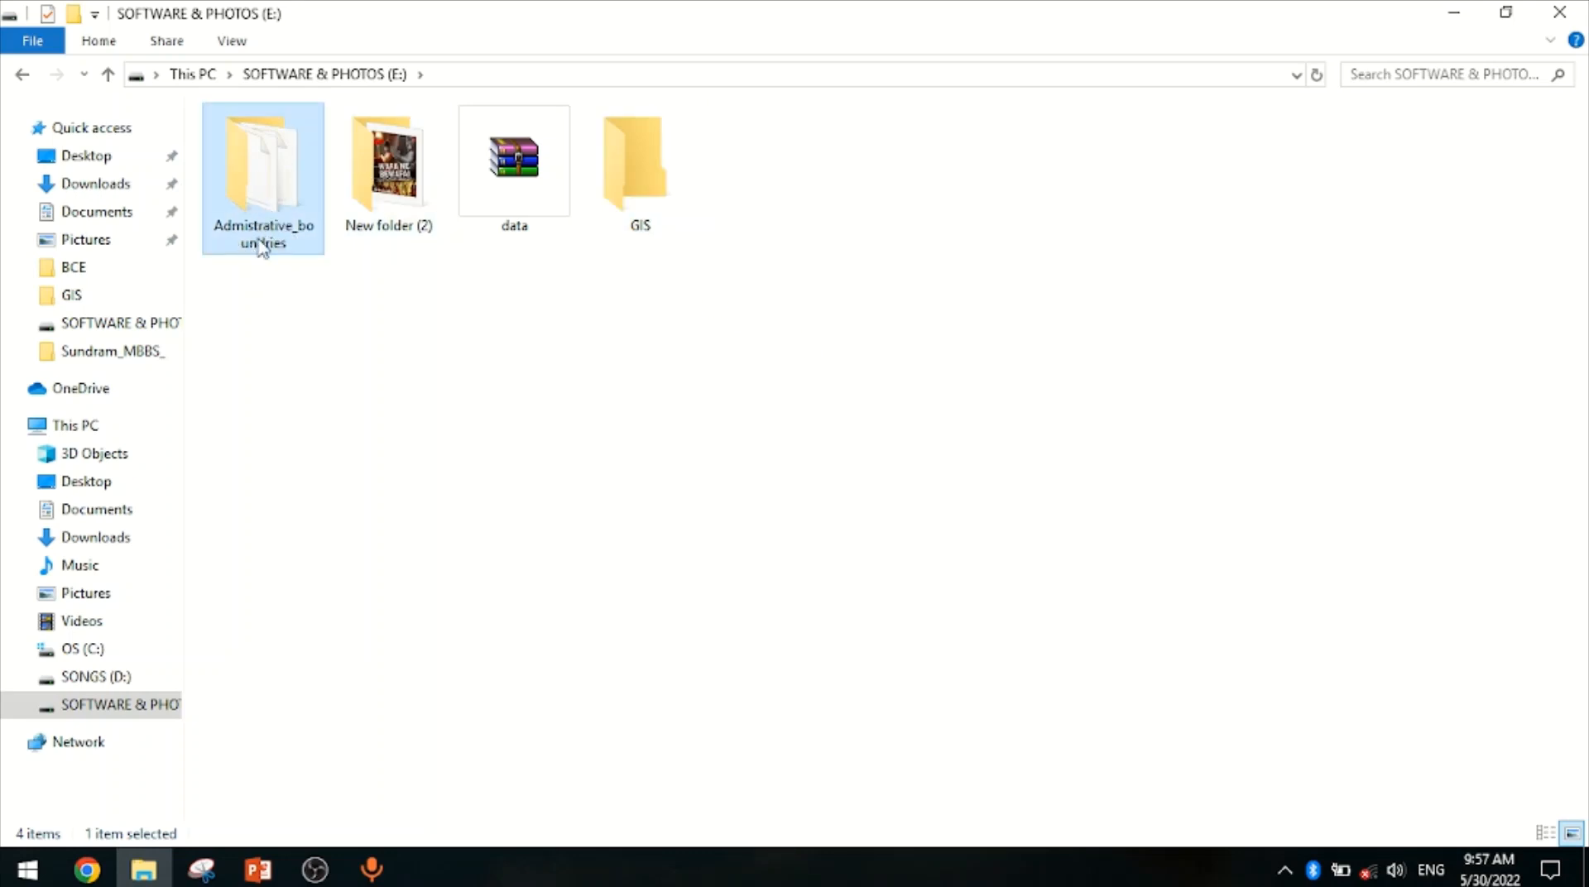
pyautogui.doubleClick(633, 203)
pyautogui.rightClick(456, 233)
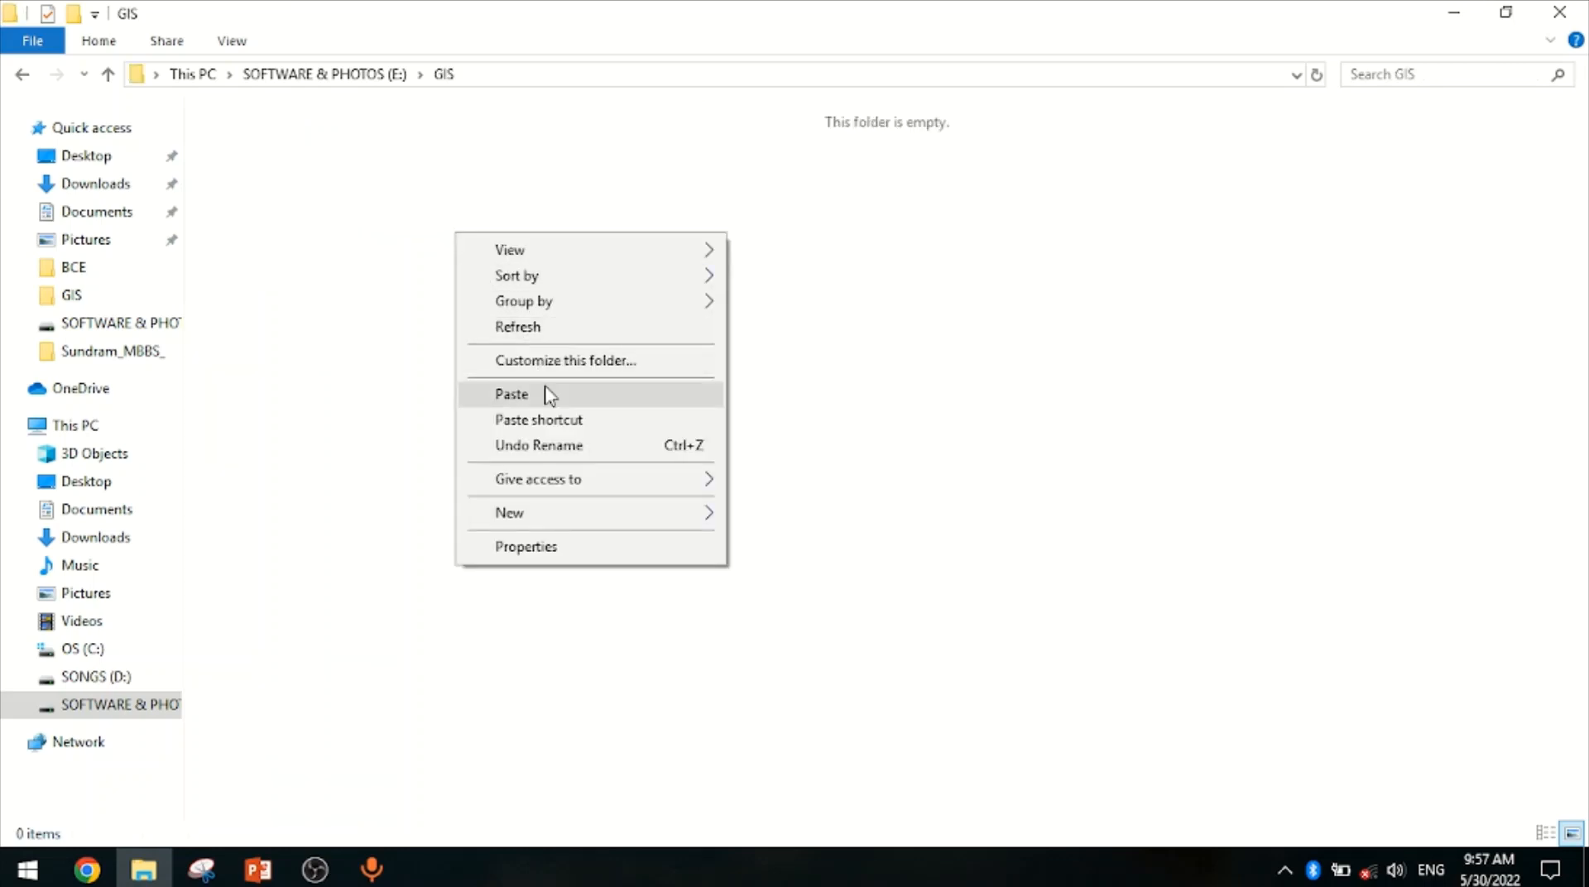
pyautogui.click(511, 394)
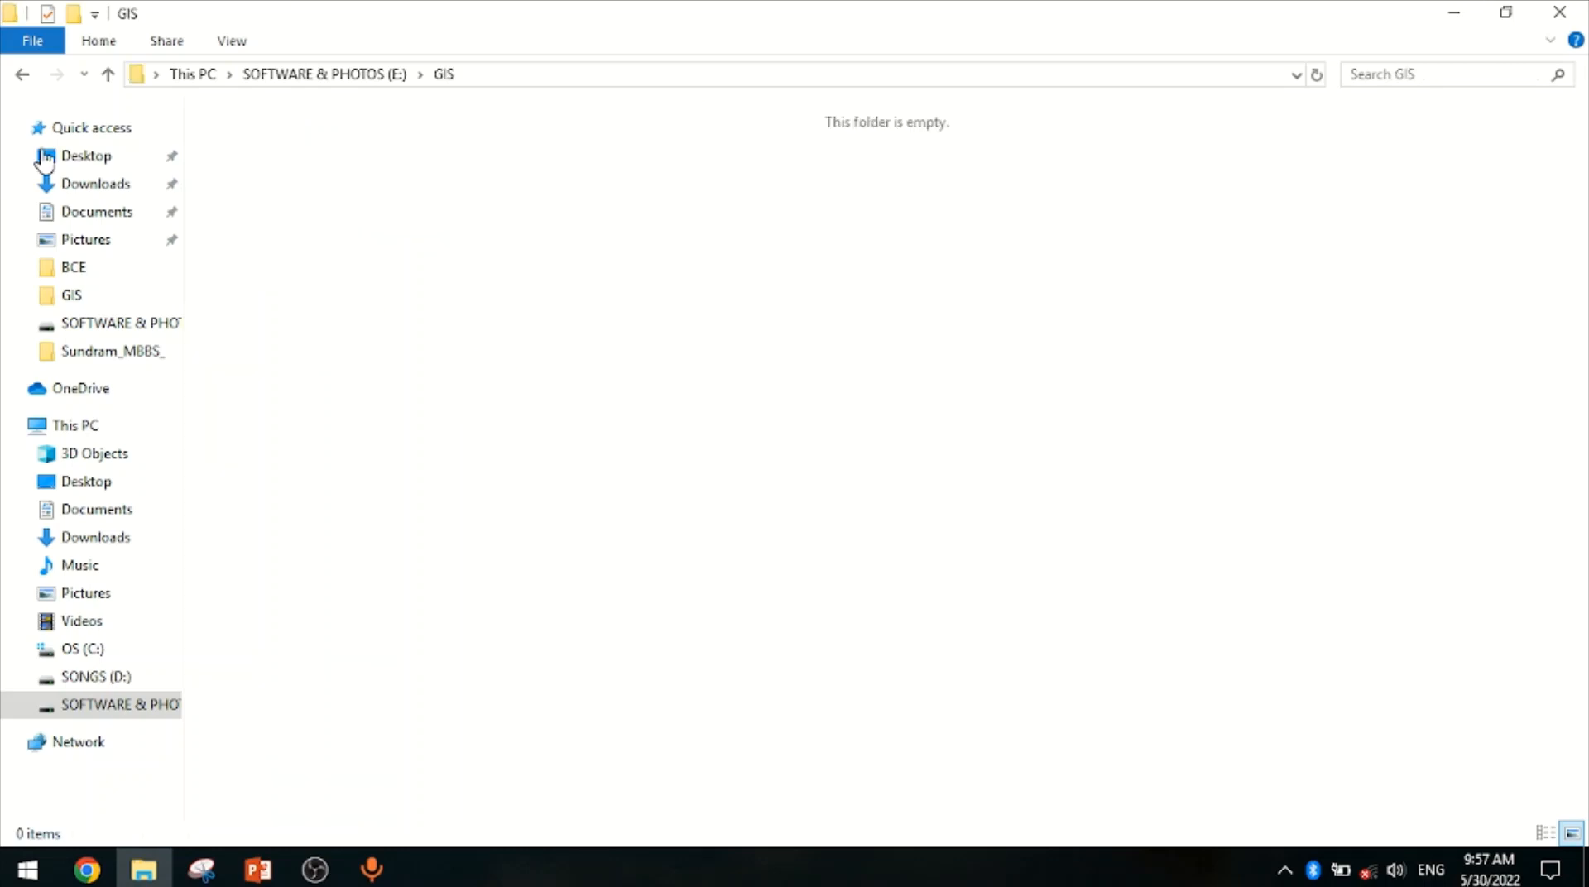
# Return to the E: drive and copy the data archive
pyautogui.click(23, 76)
pyautogui.click(640, 182)
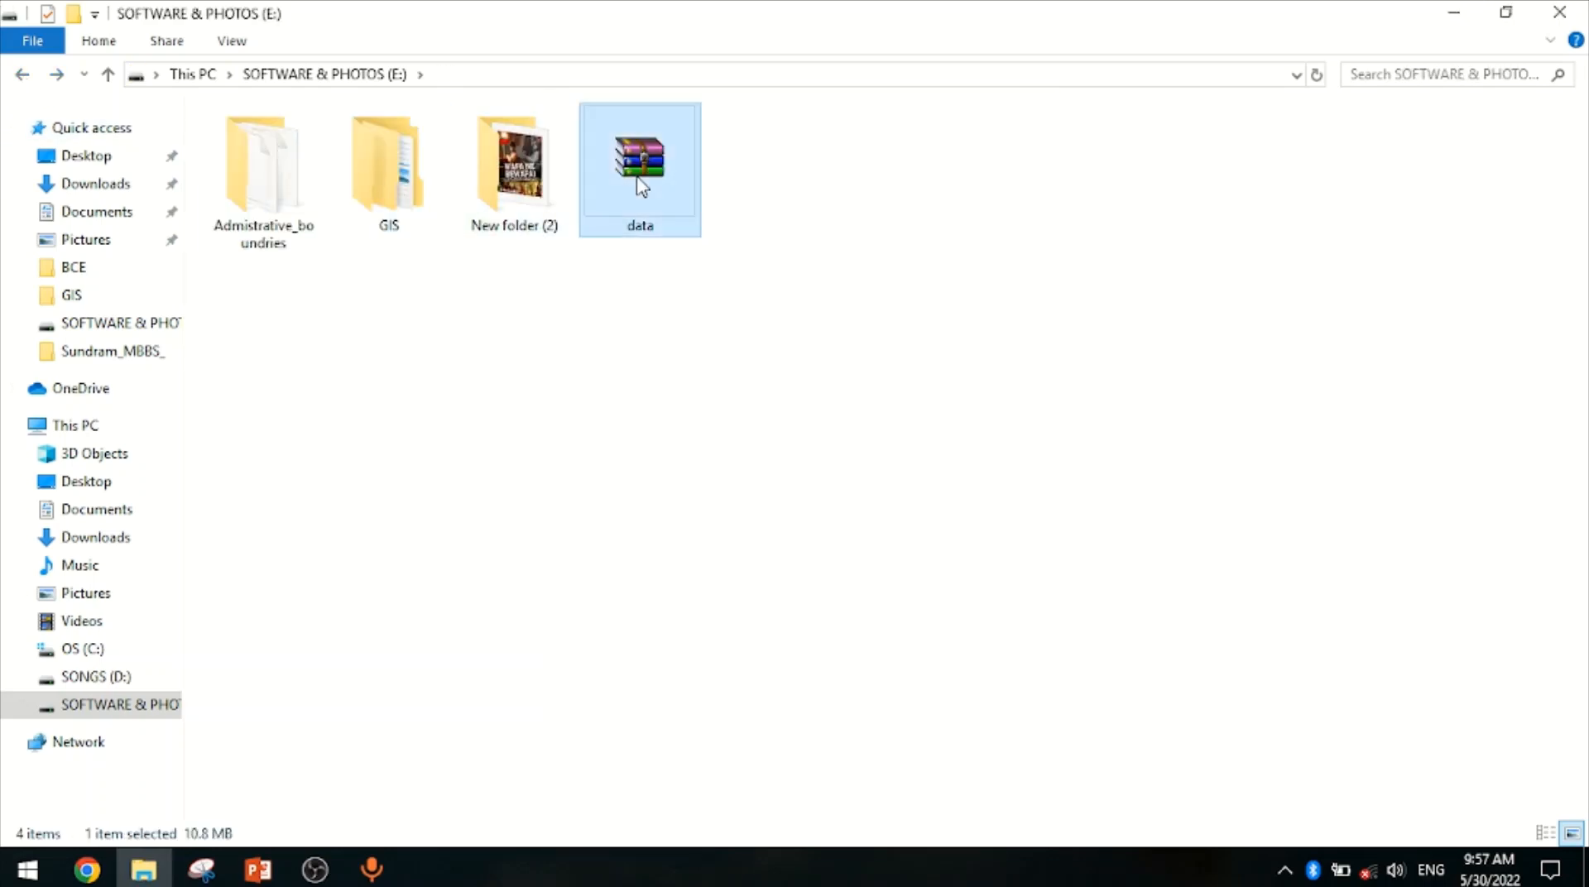
pyautogui.rightClick(637, 177)
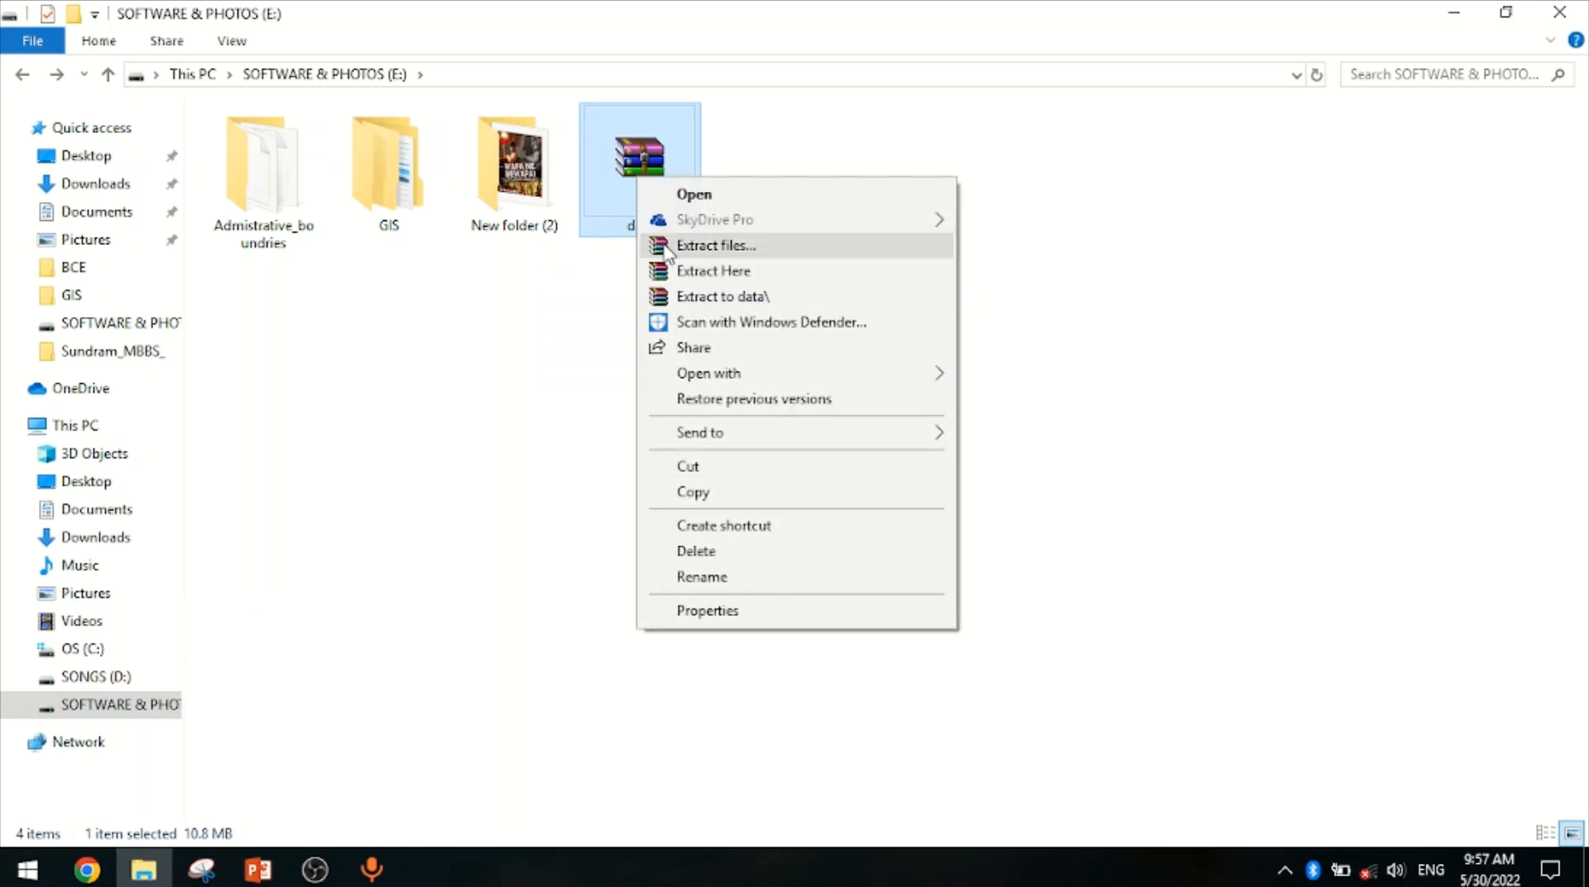
pyautogui.click(744, 492)
# Create a new folder named Geo-Refrencing inside the GIS folder
pyautogui.doubleClick(358, 212)
pyautogui.rightClick(443, 265)
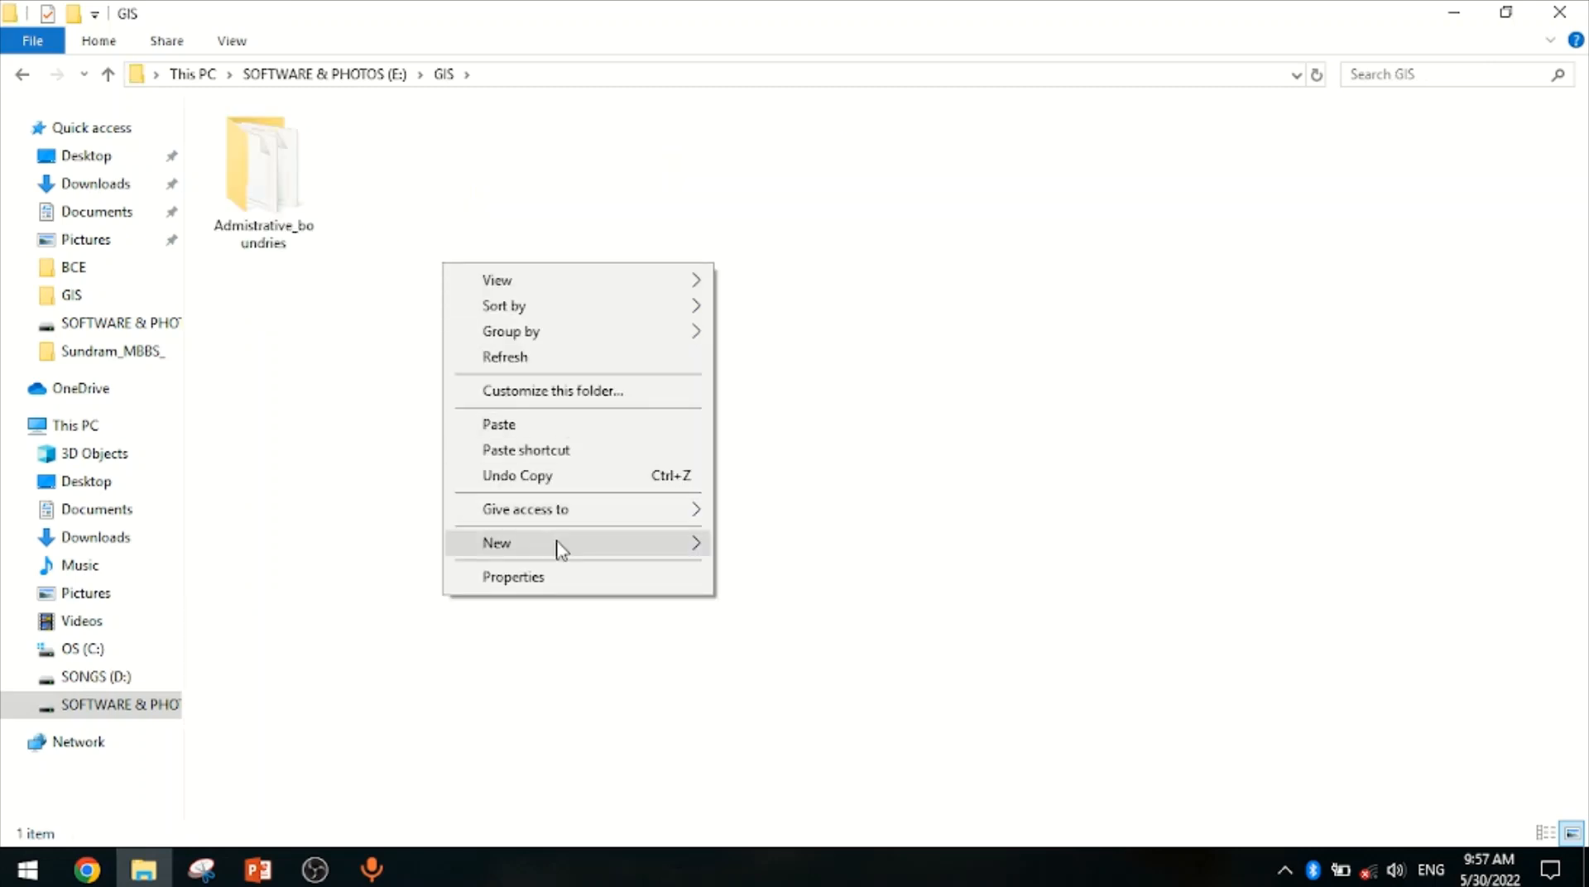
pyautogui.moveTo(561, 548)
pyautogui.click(770, 547)
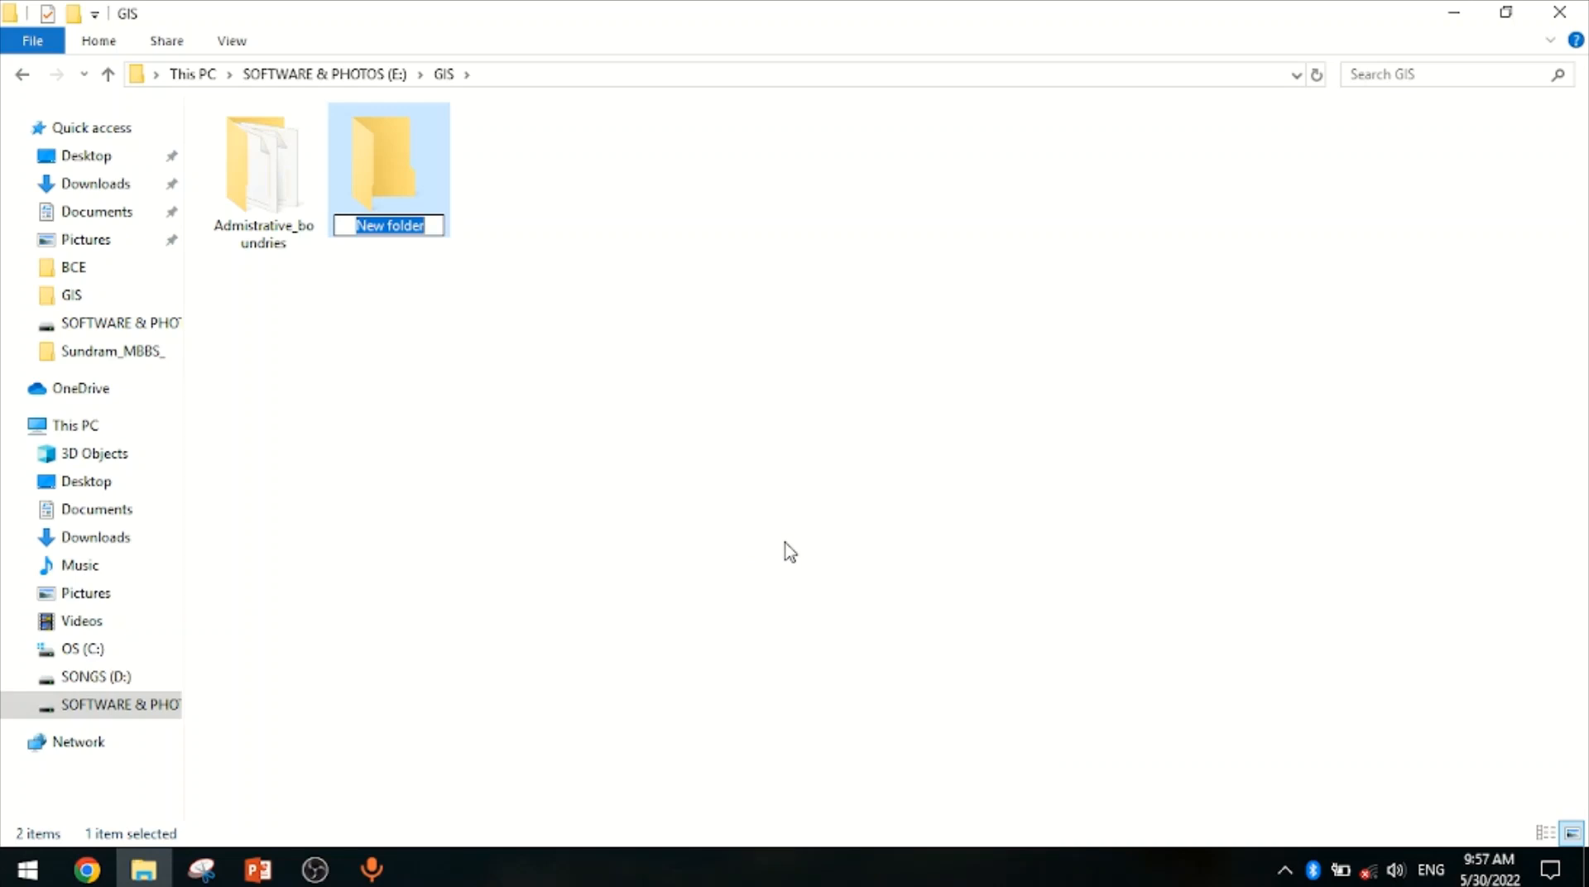
pyautogui.write('Geo-')
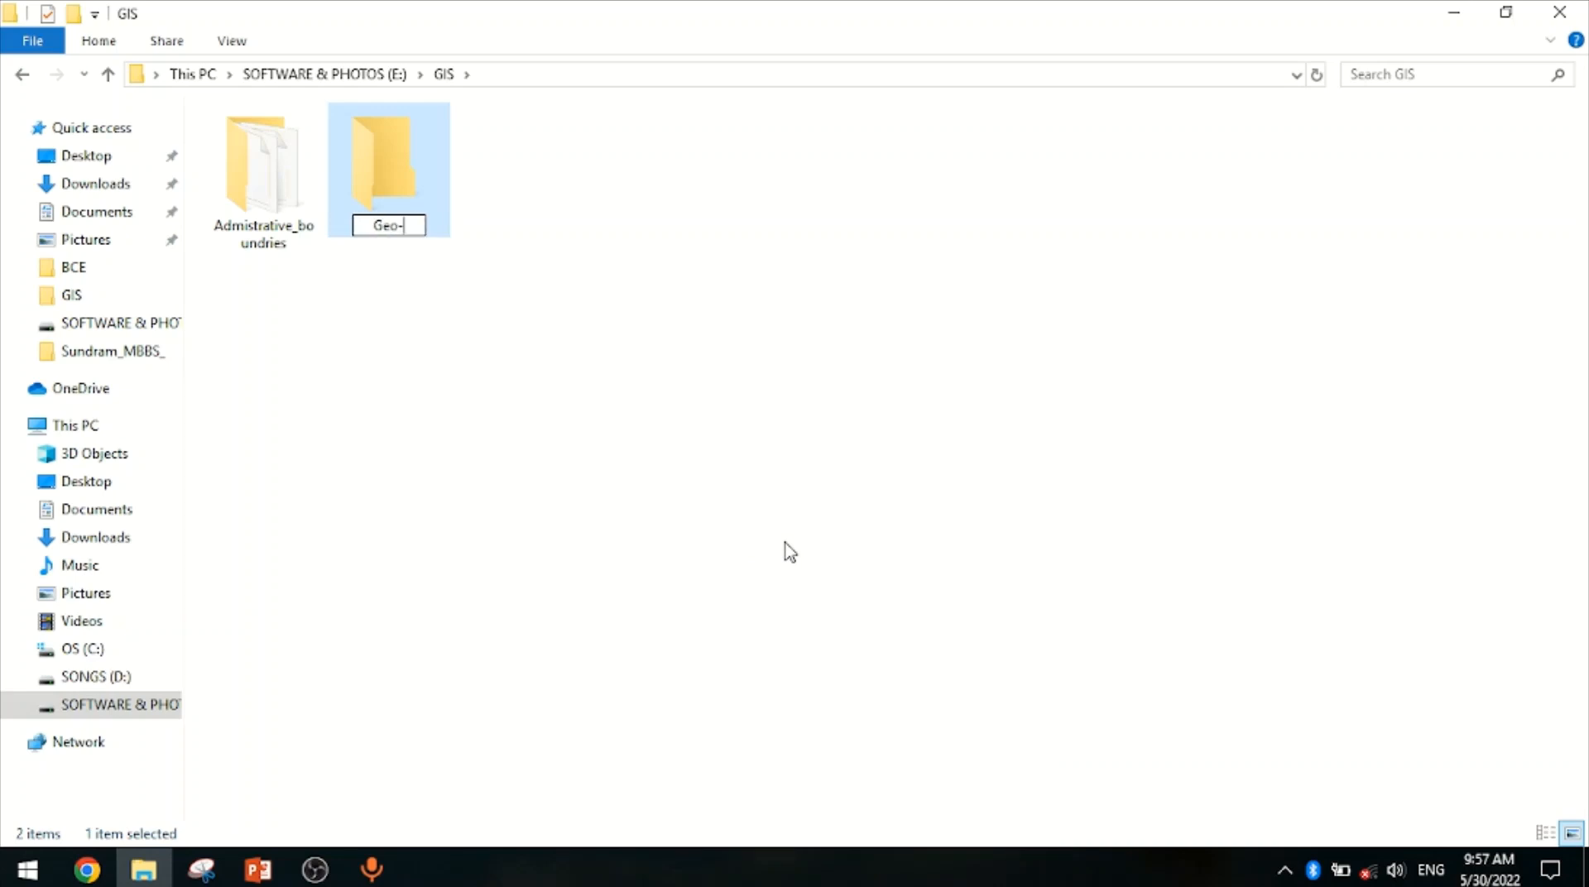
pyautogui.write('Refrencing')
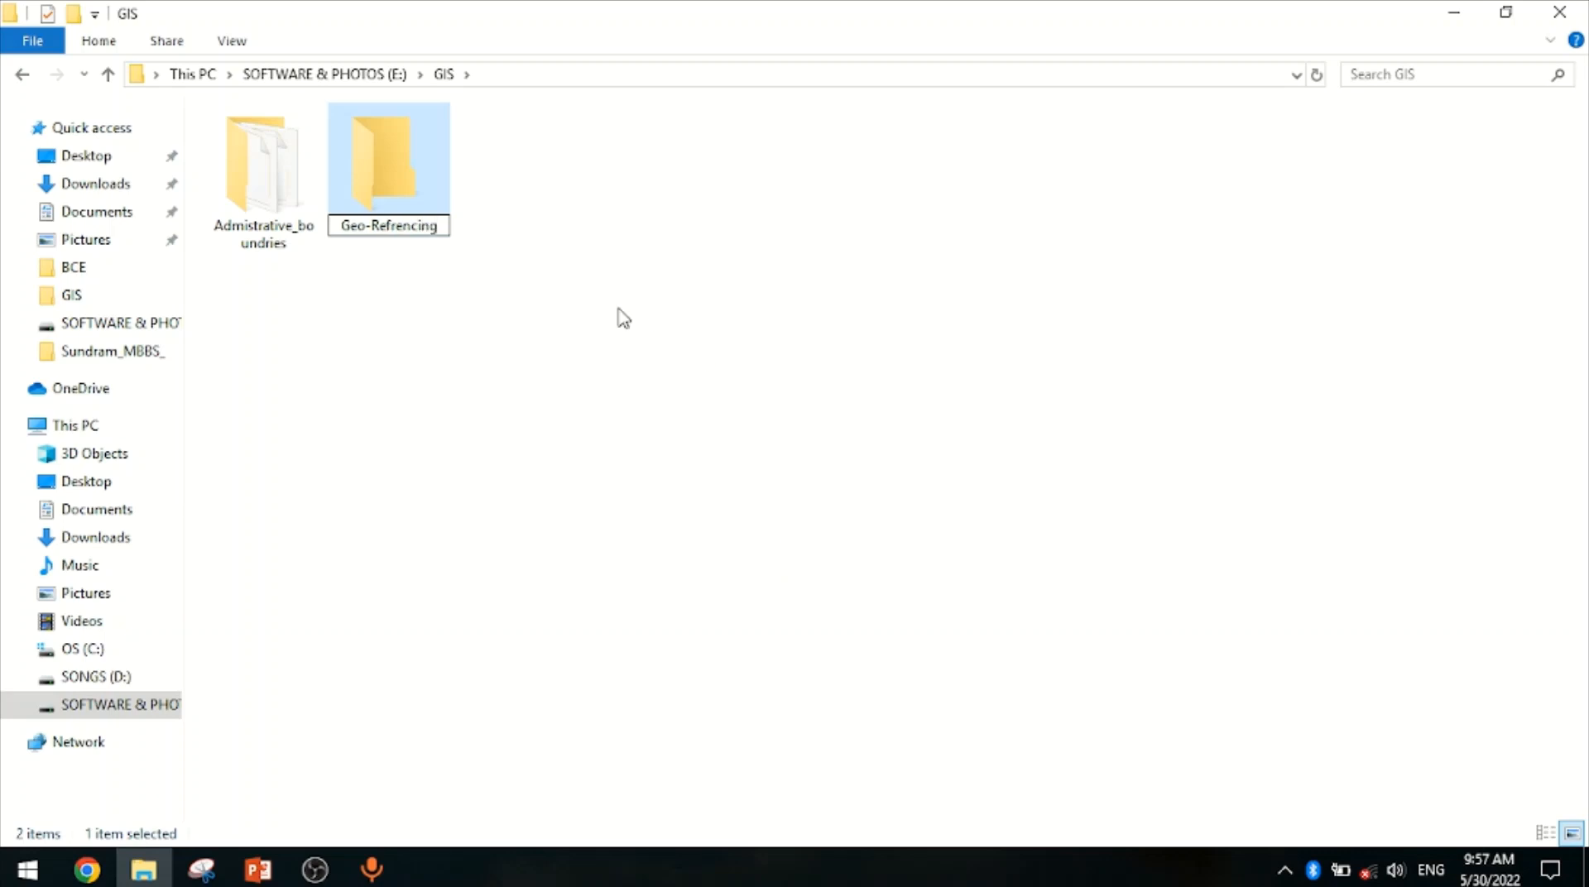
pyautogui.click(368, 182)
# Open the Geo-Refrencing folder and paste the data archive into it
pyautogui.doubleClick(368, 182)
pyautogui.rightClick(416, 237)
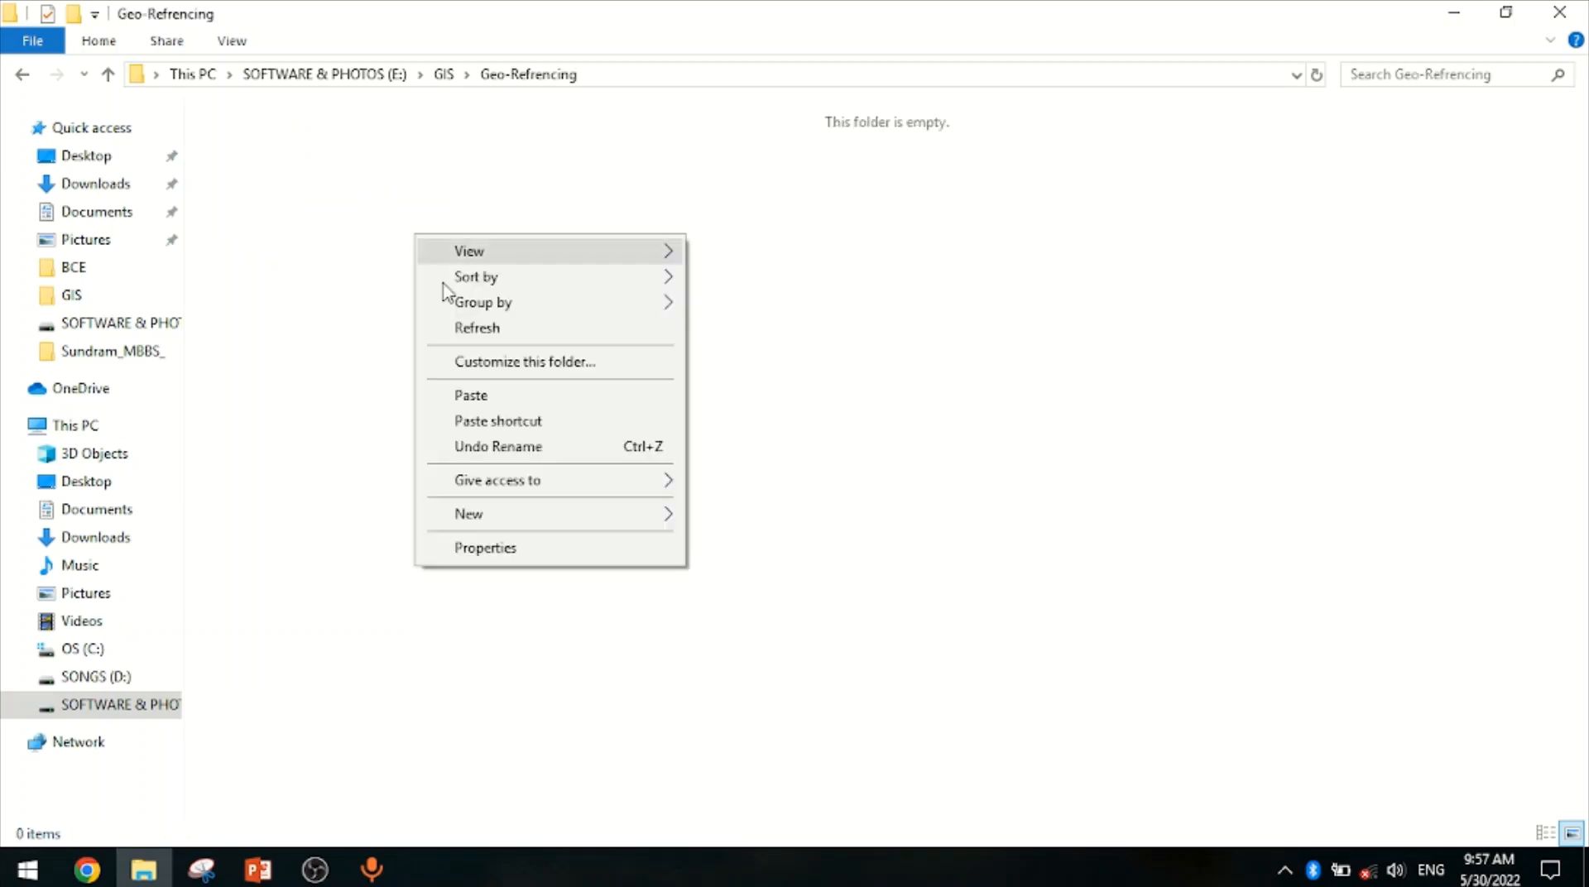
pyautogui.click(486, 400)
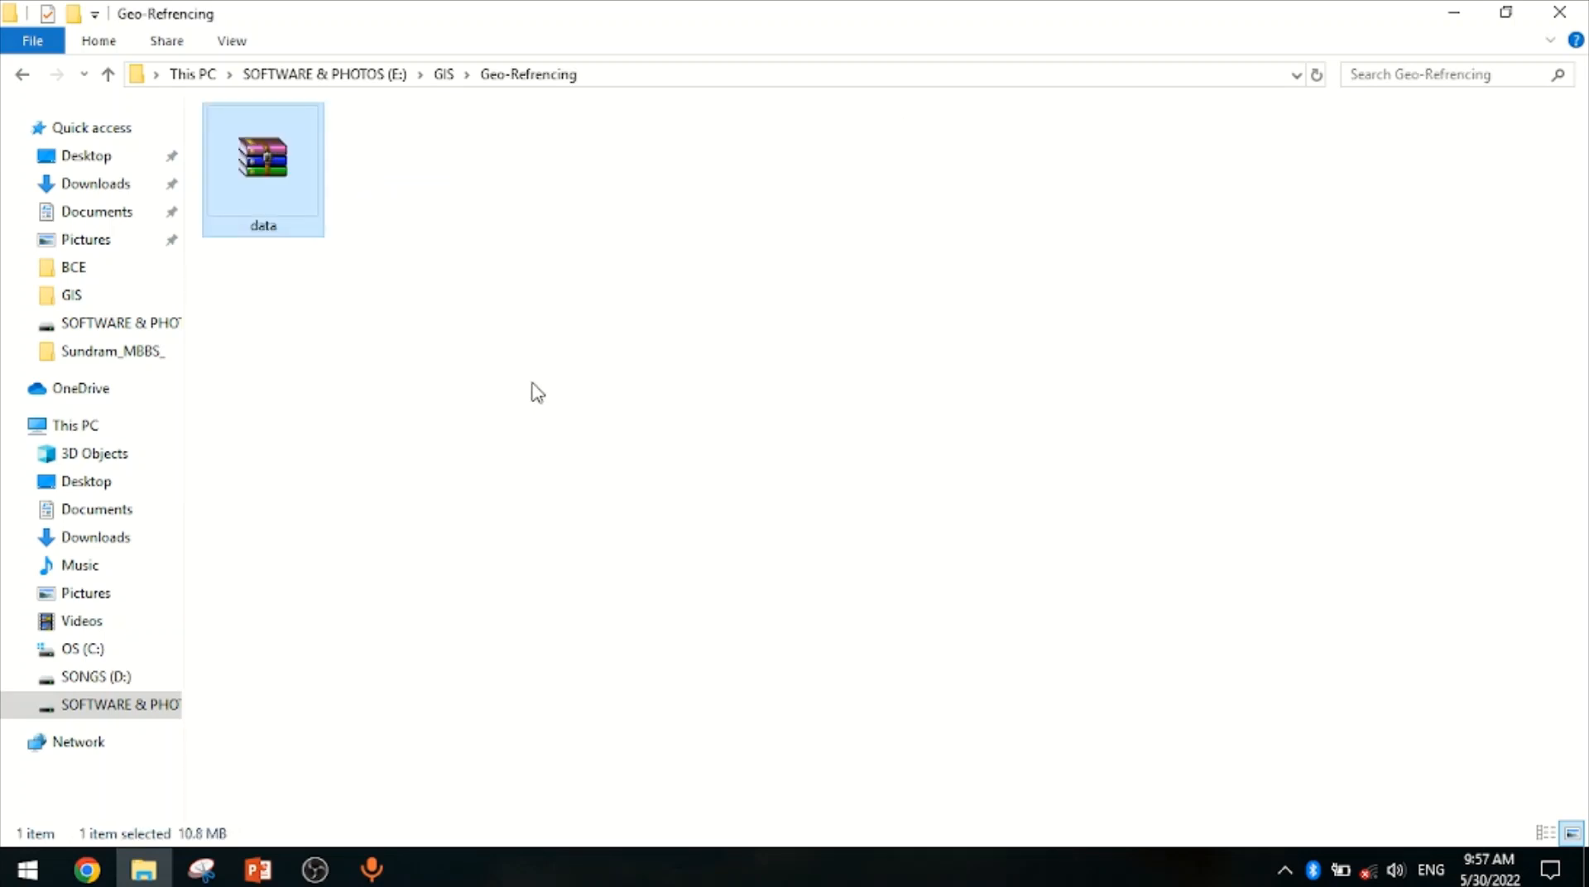
# Extract the data archive into the Geo-Refrencing folder
pyautogui.rightClick(426, 186)
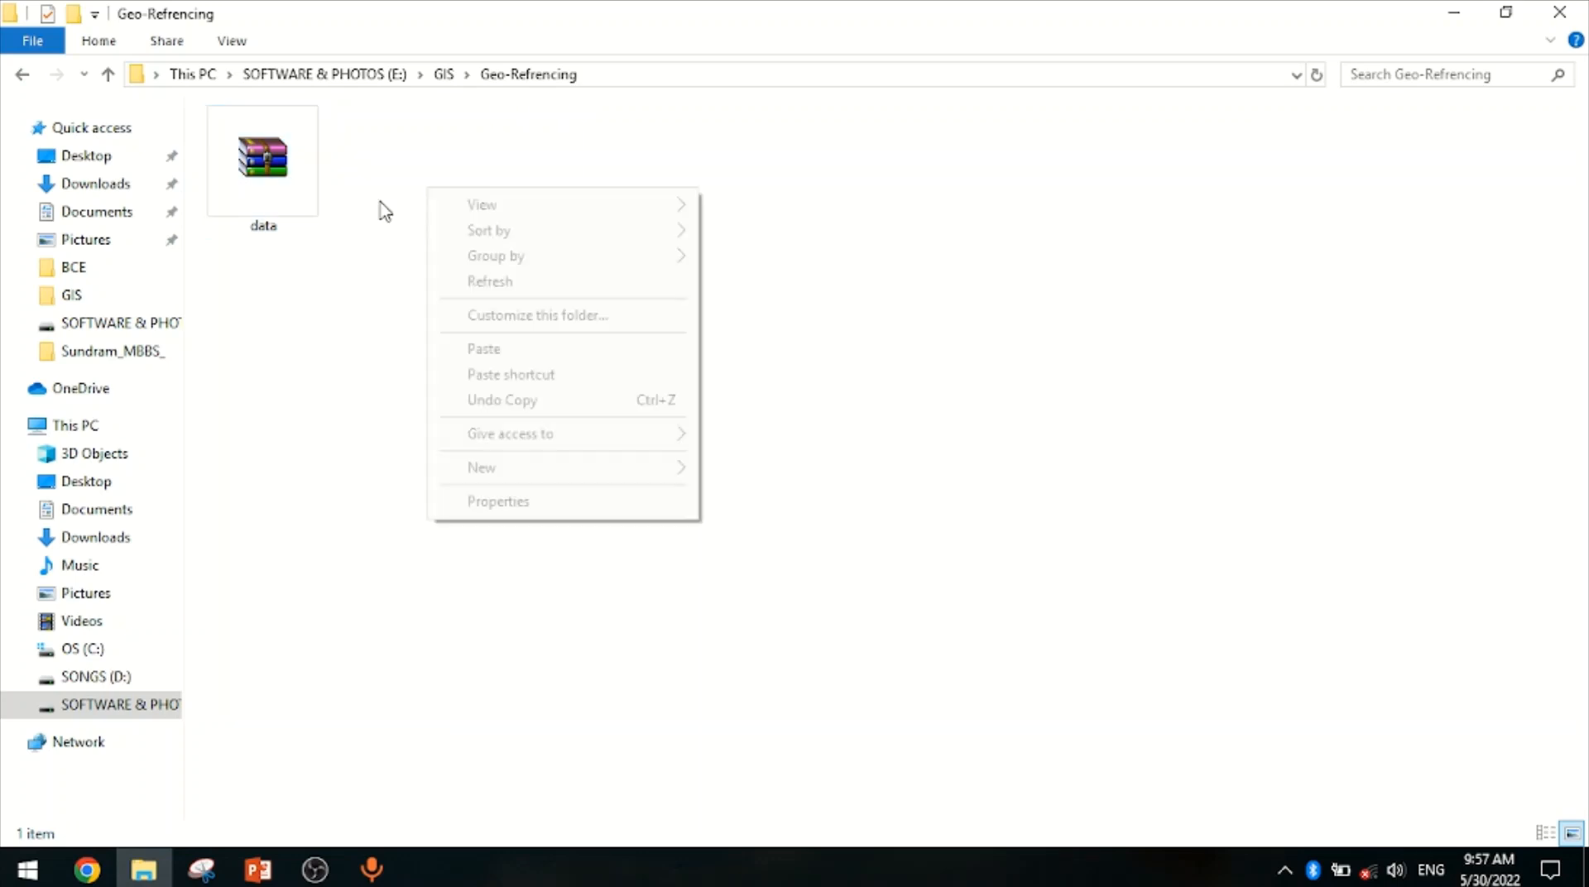
pyautogui.click(286, 176)
pyautogui.rightClick(289, 184)
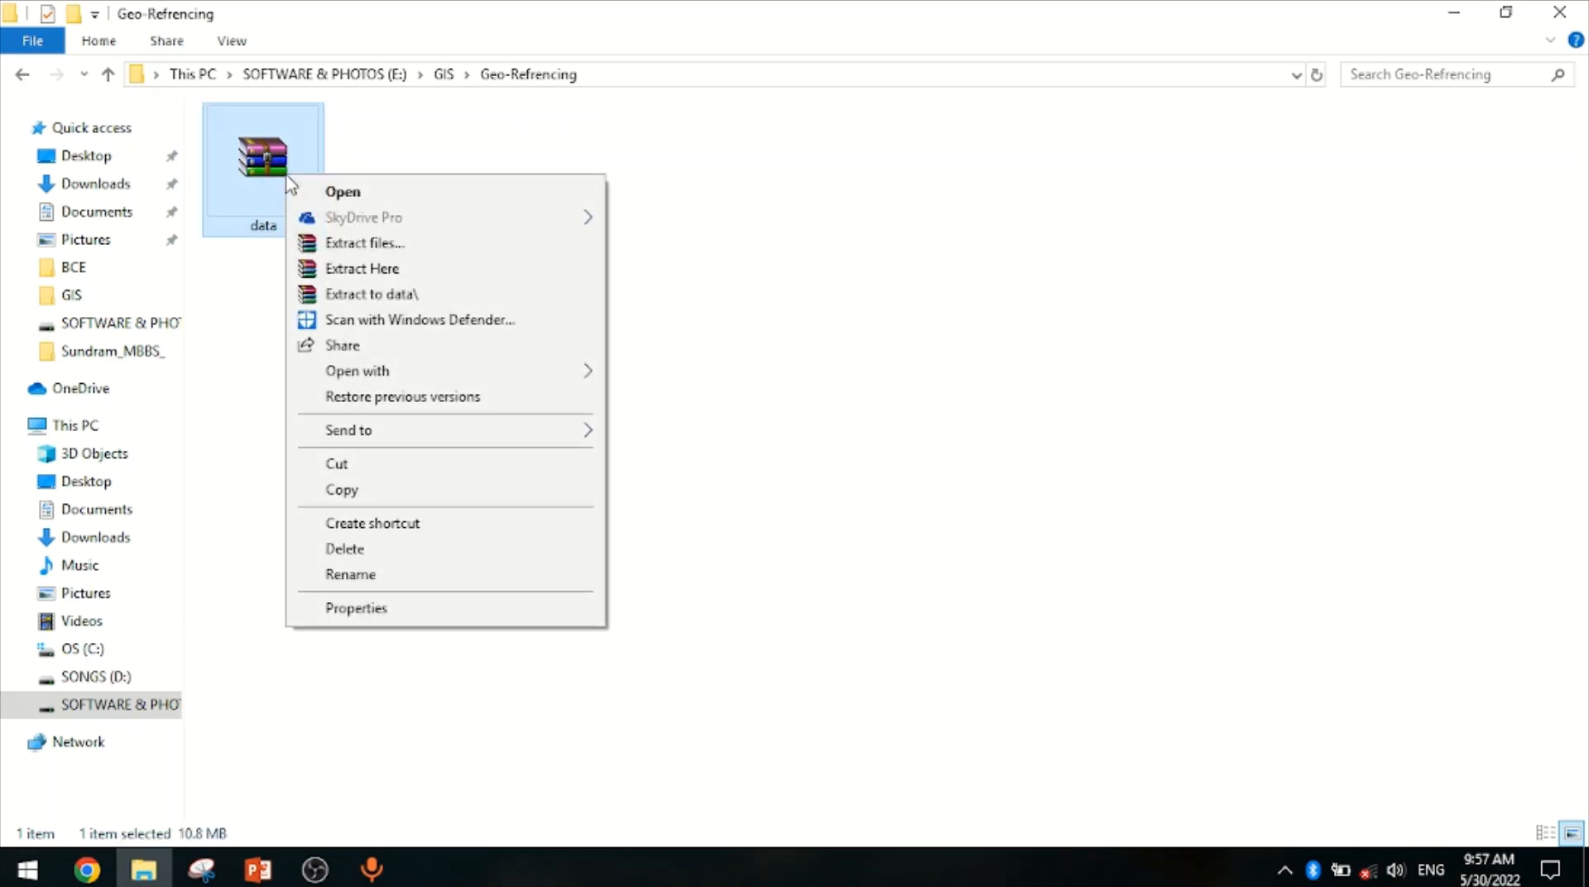
pyautogui.click(383, 269)
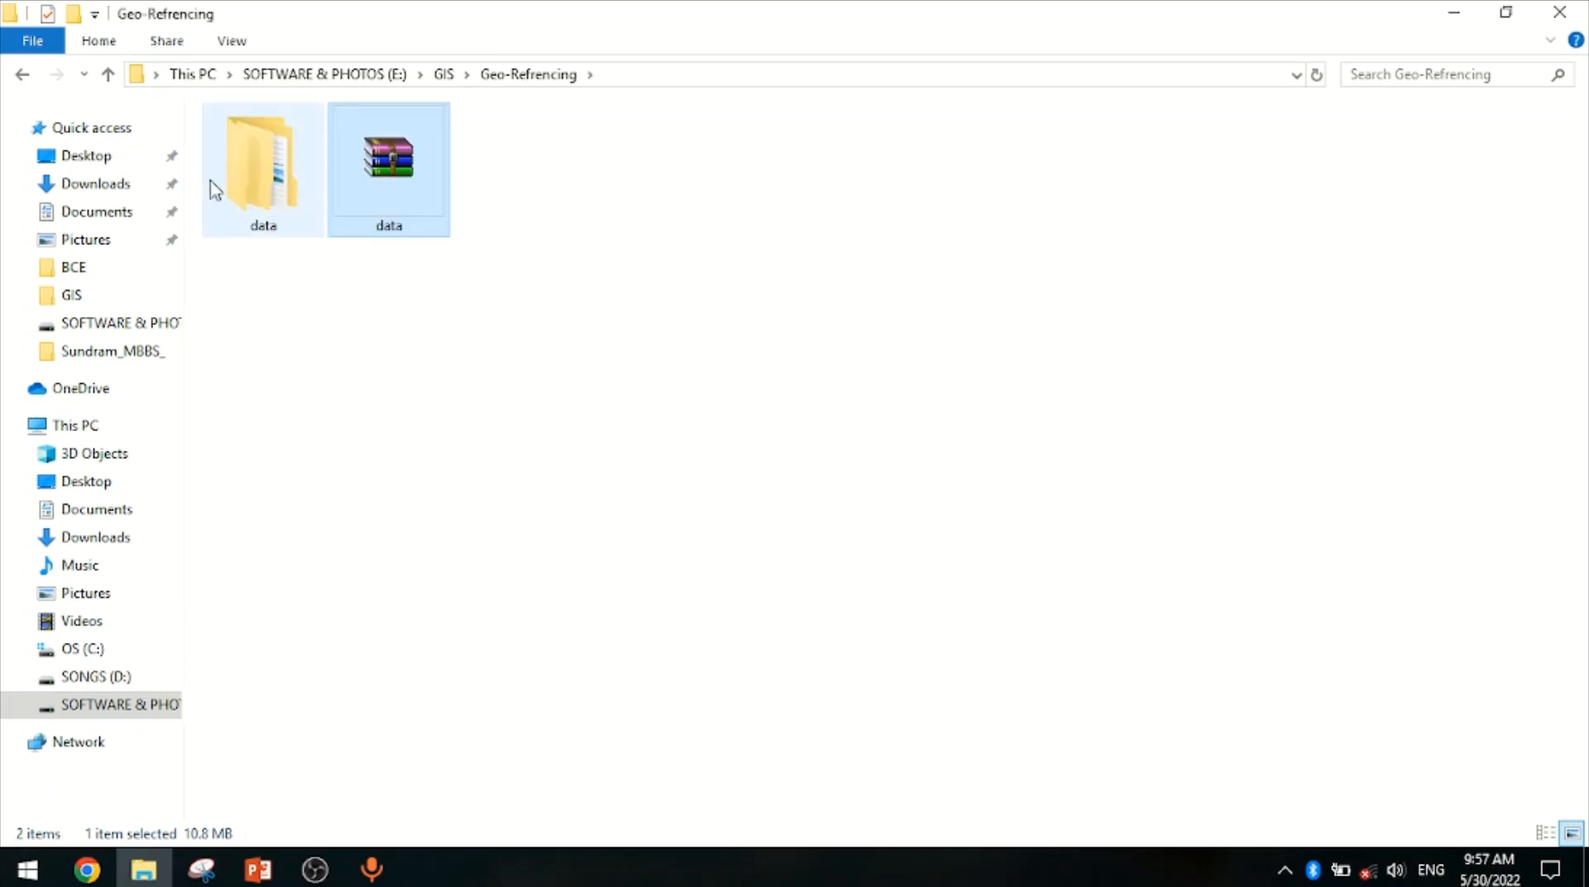
# Review the GIS folder contents and close the file explorer window
pyautogui.click(25, 76)
pyautogui.click(24, 76)
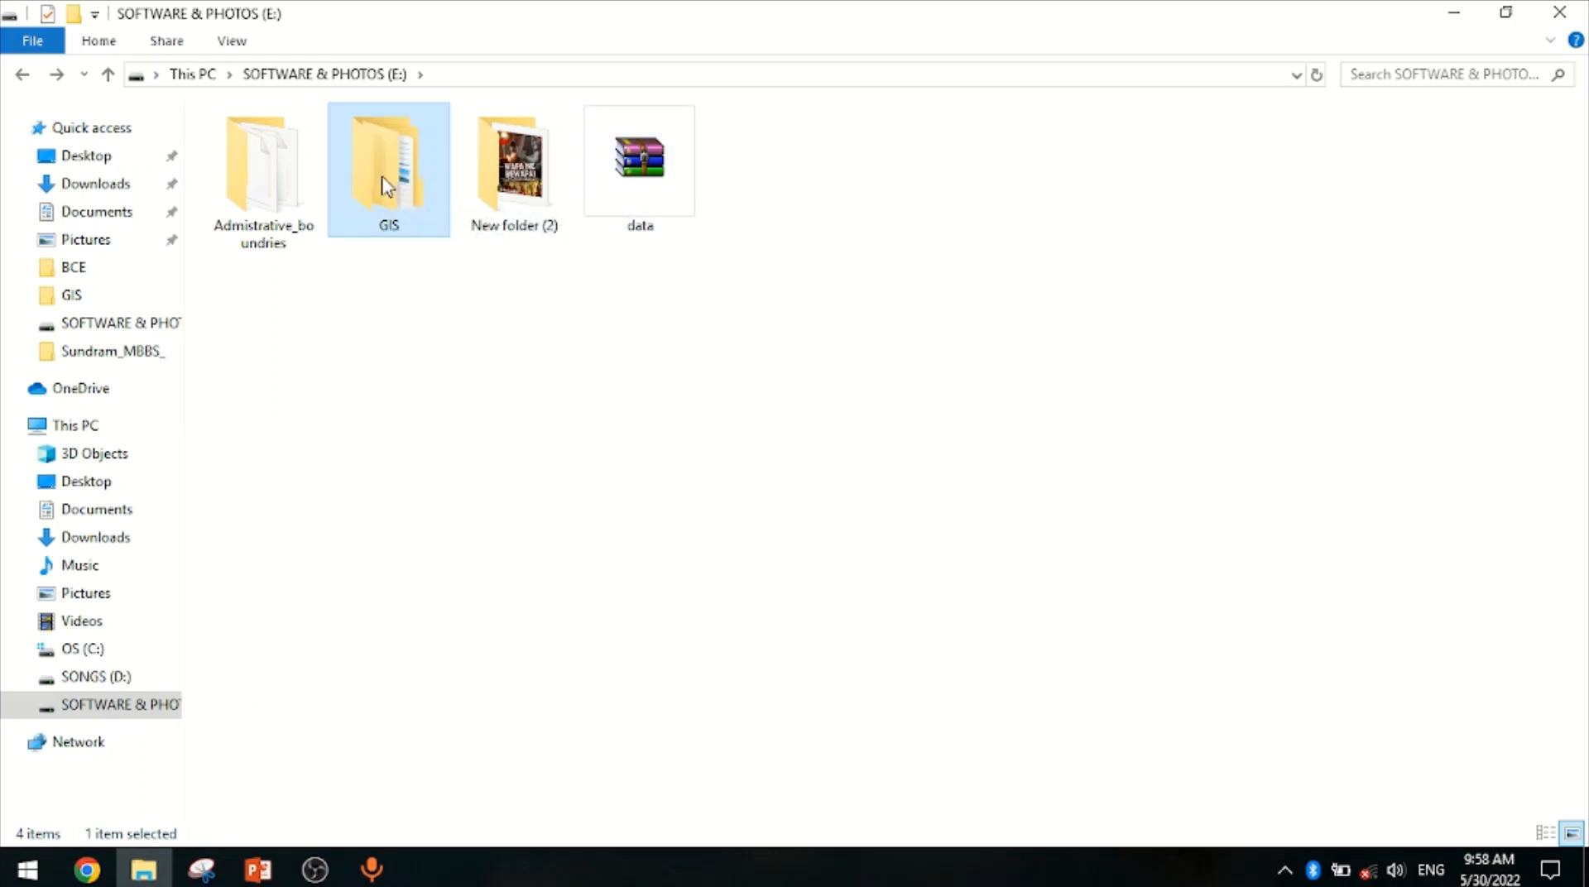
pyautogui.doubleClick(389, 205)
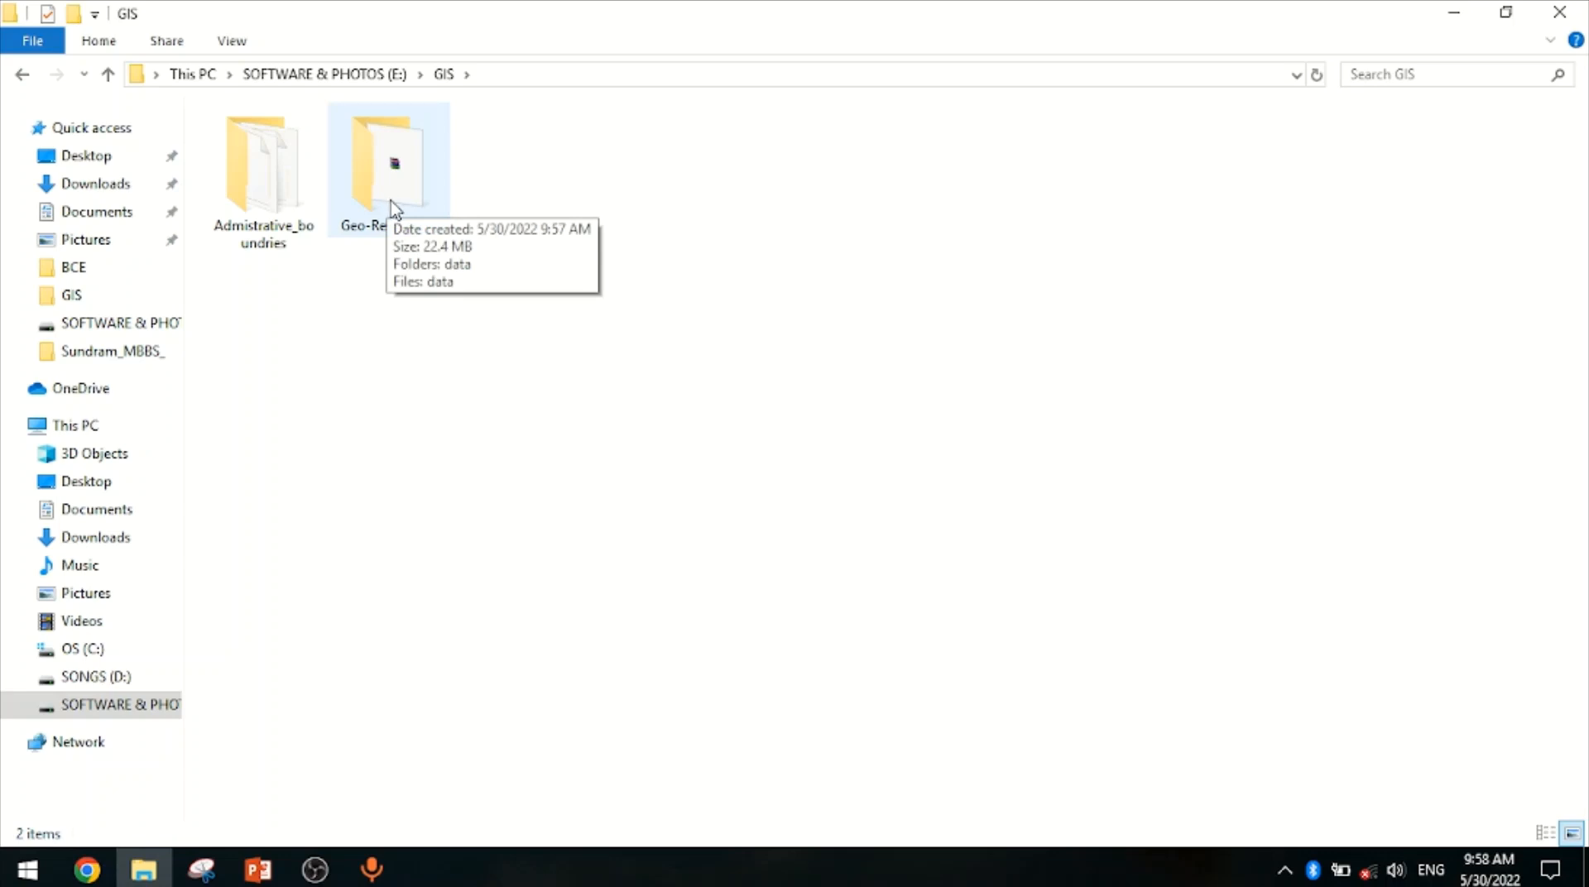
pyautogui.click(22, 74)
pyautogui.click(1559, 12)
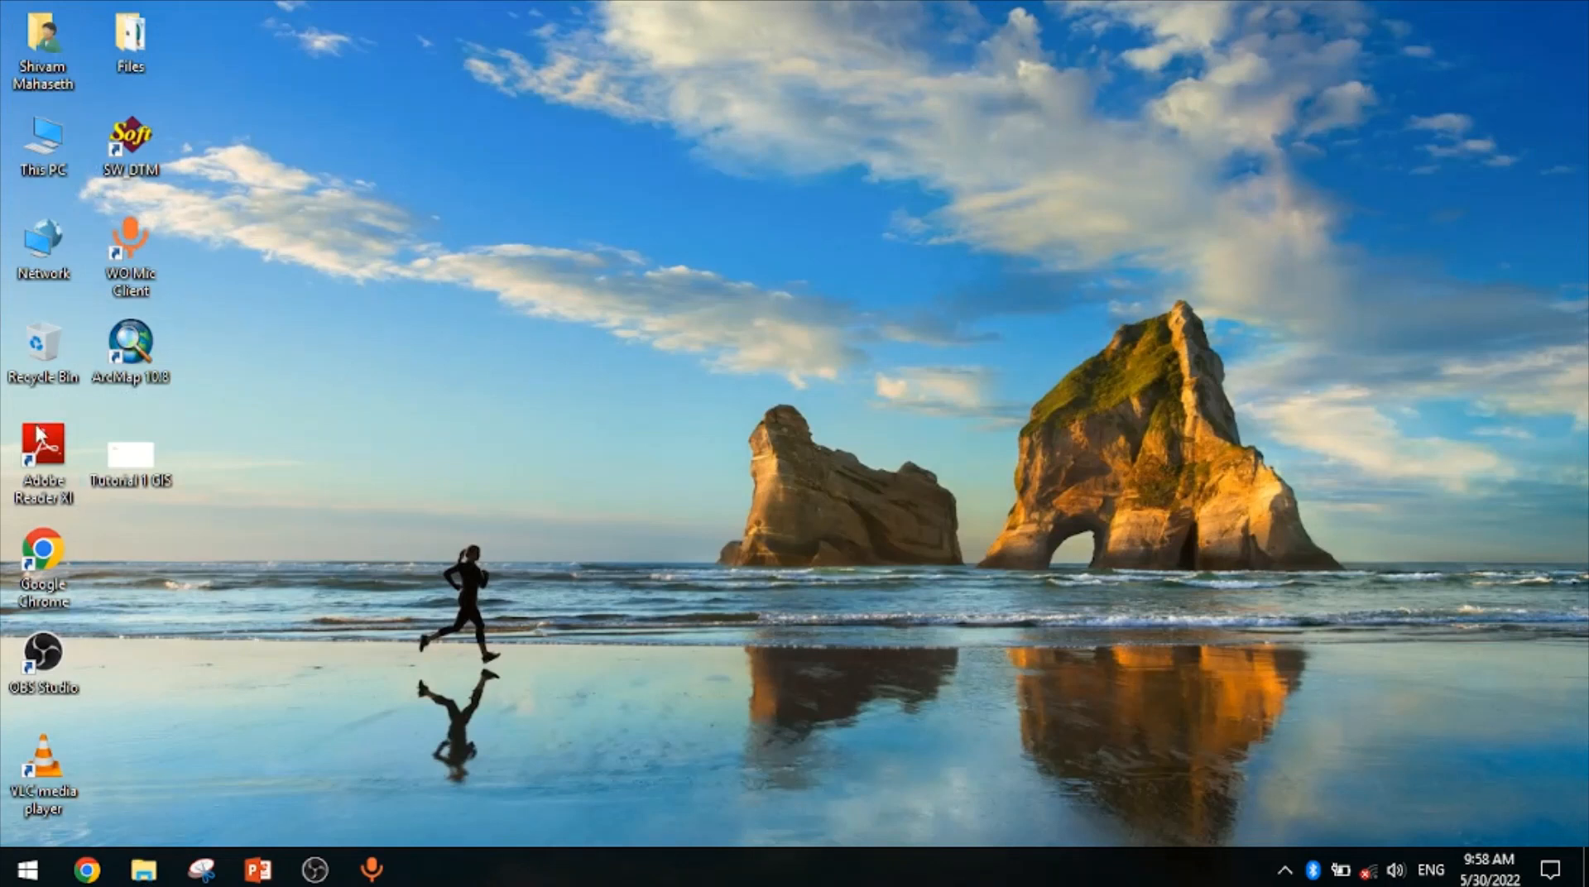
# Launch ArcMap 10.8 and start a new Blank Map from My Templates
pyautogui.doubleClick(146, 383)
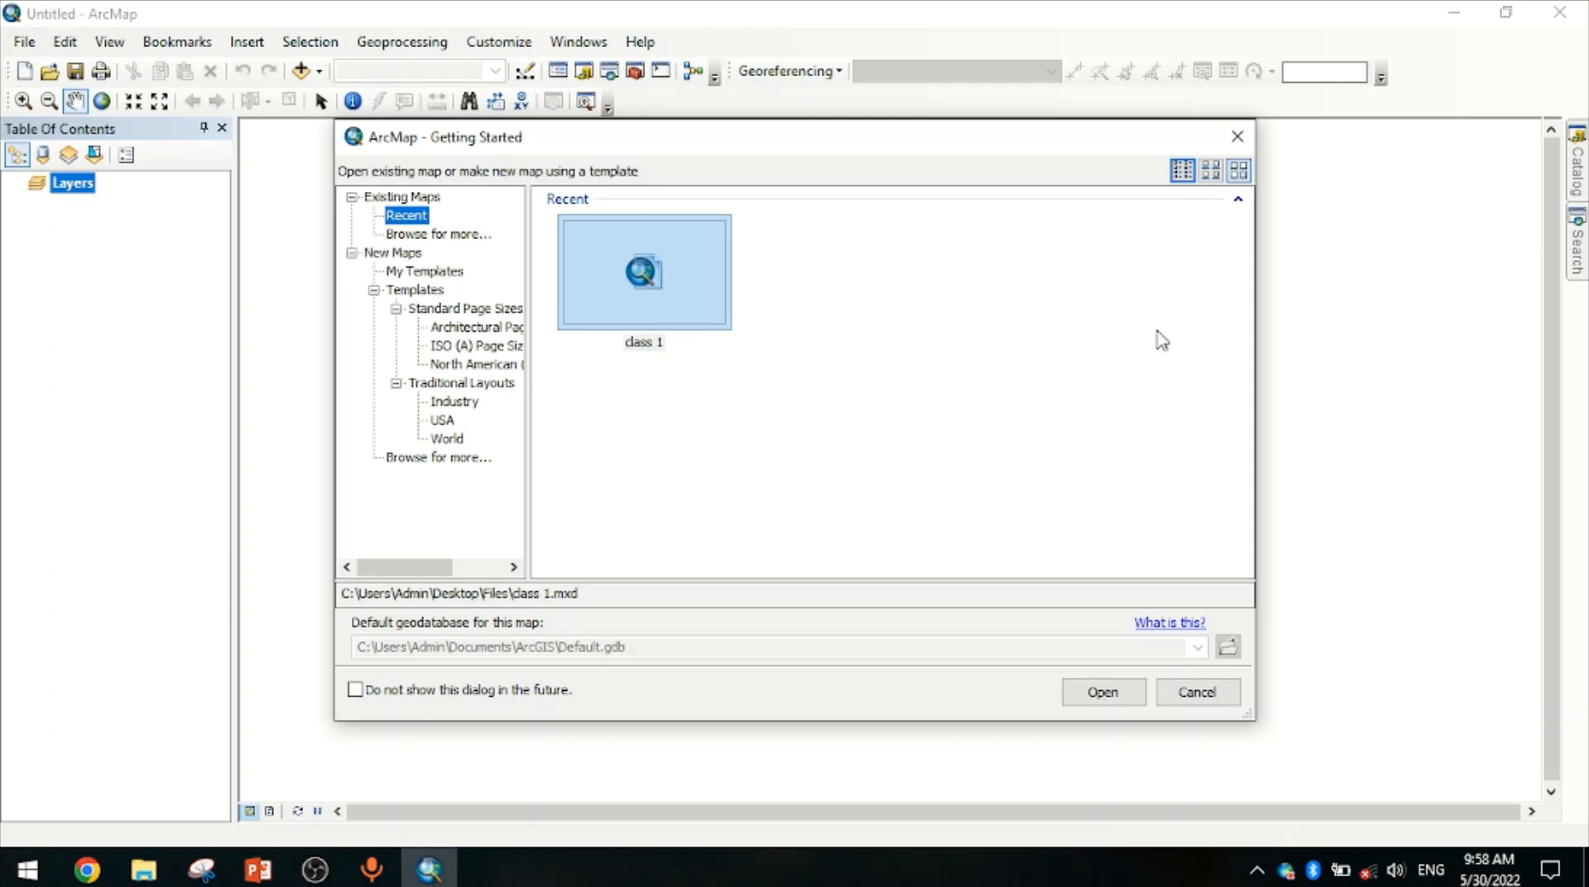
pyautogui.click(447, 273)
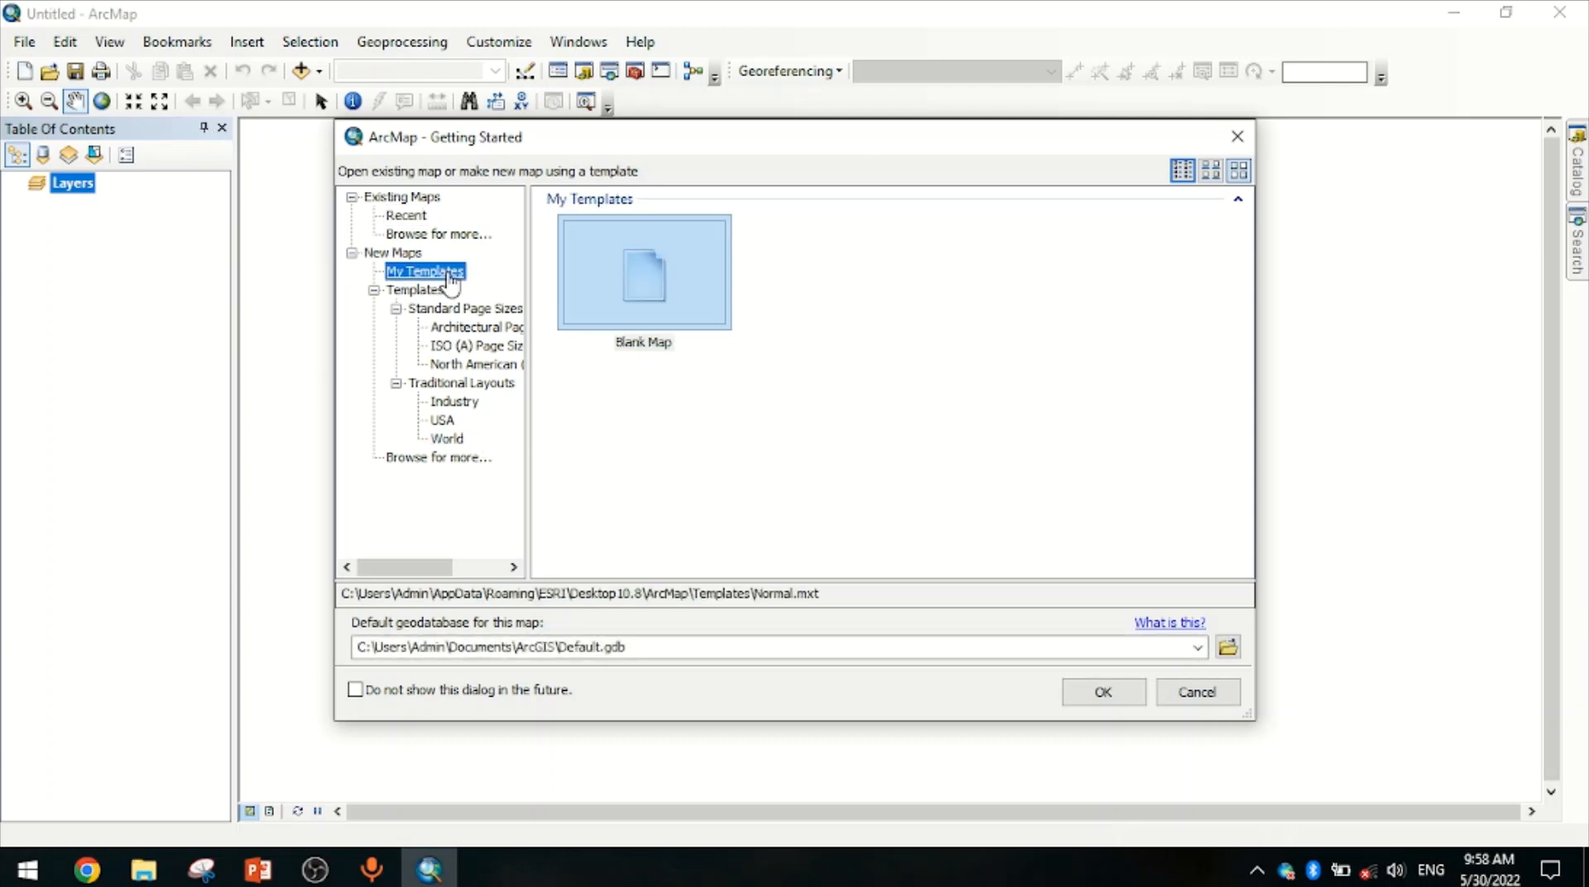
pyautogui.click(680, 303)
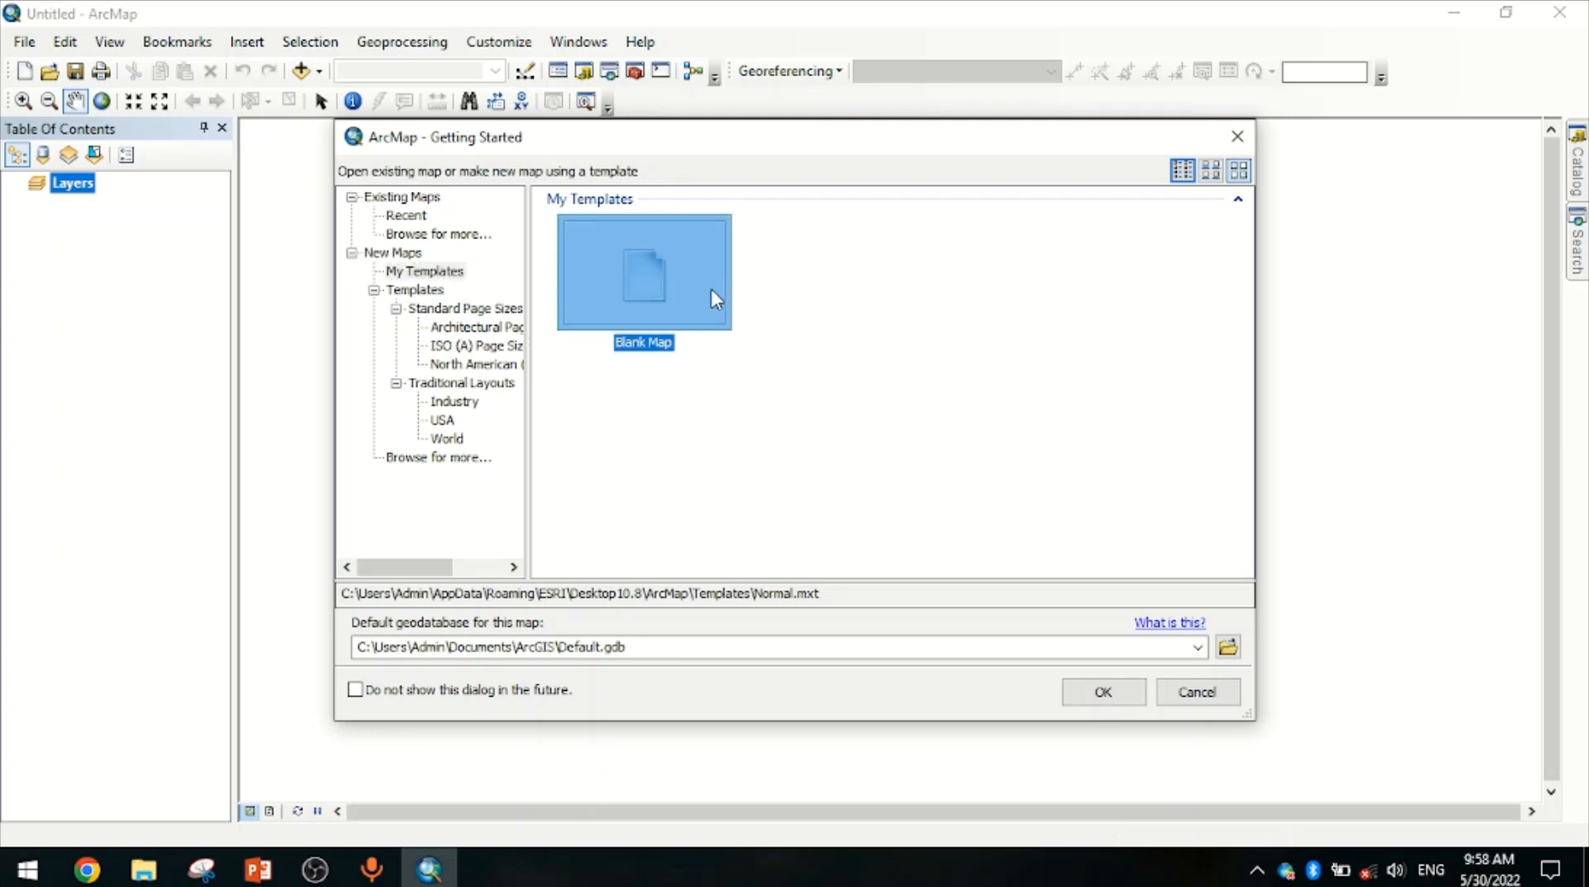
pyautogui.click(1101, 702)
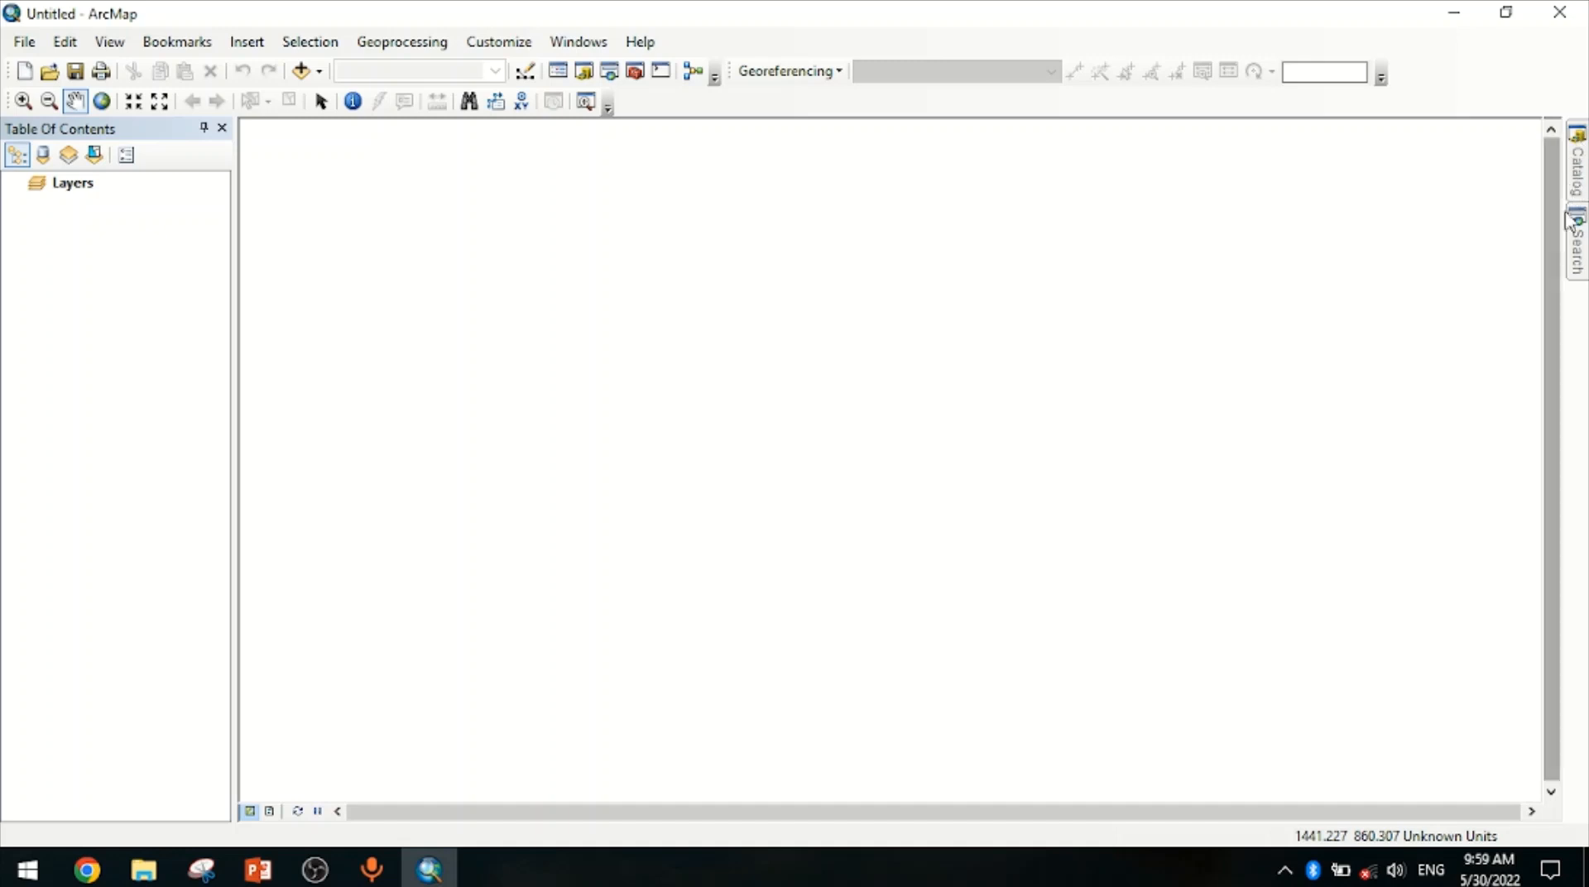
# Connect the Catalog to the folder E:\GIS and expand it down to the Geo-Refrencing data folder
pyautogui.click(1577, 178)
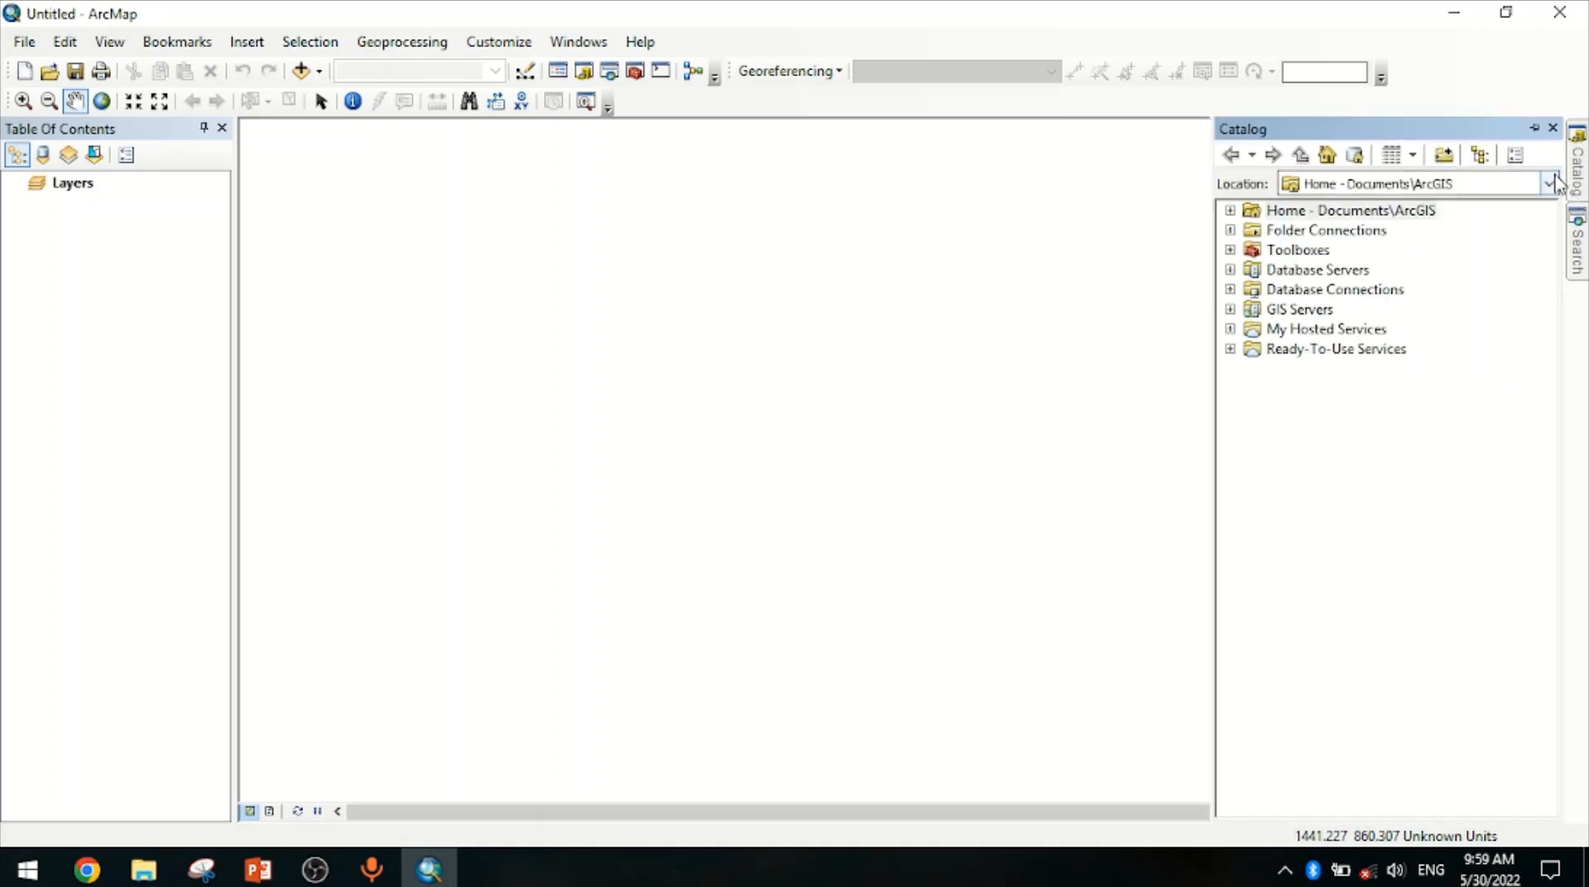
pyautogui.click(1442, 159)
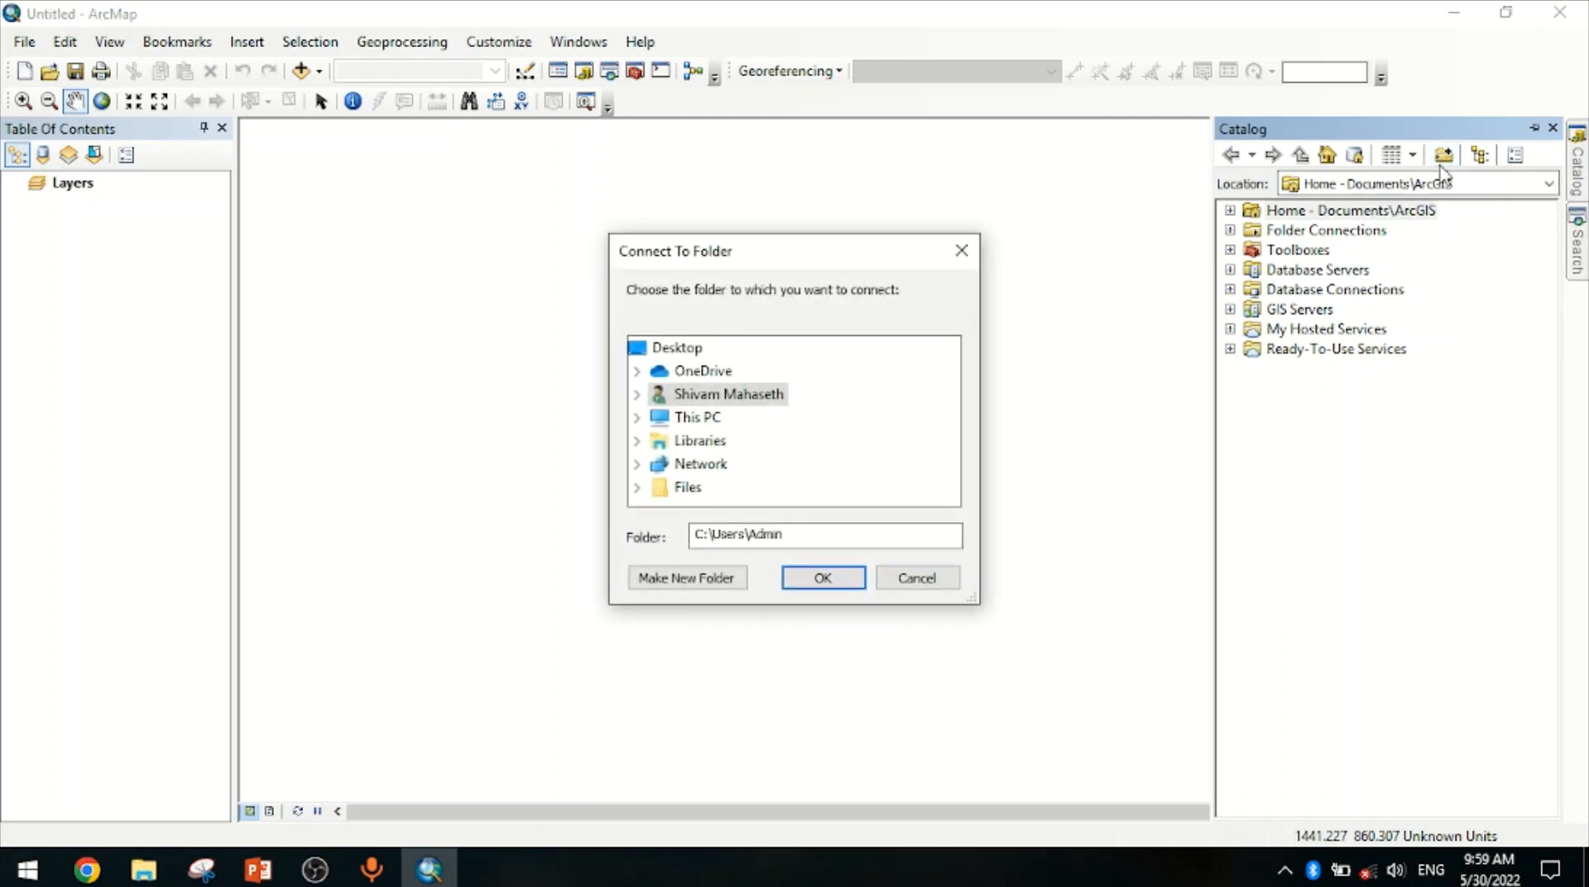
pyautogui.doubleClick(703, 418)
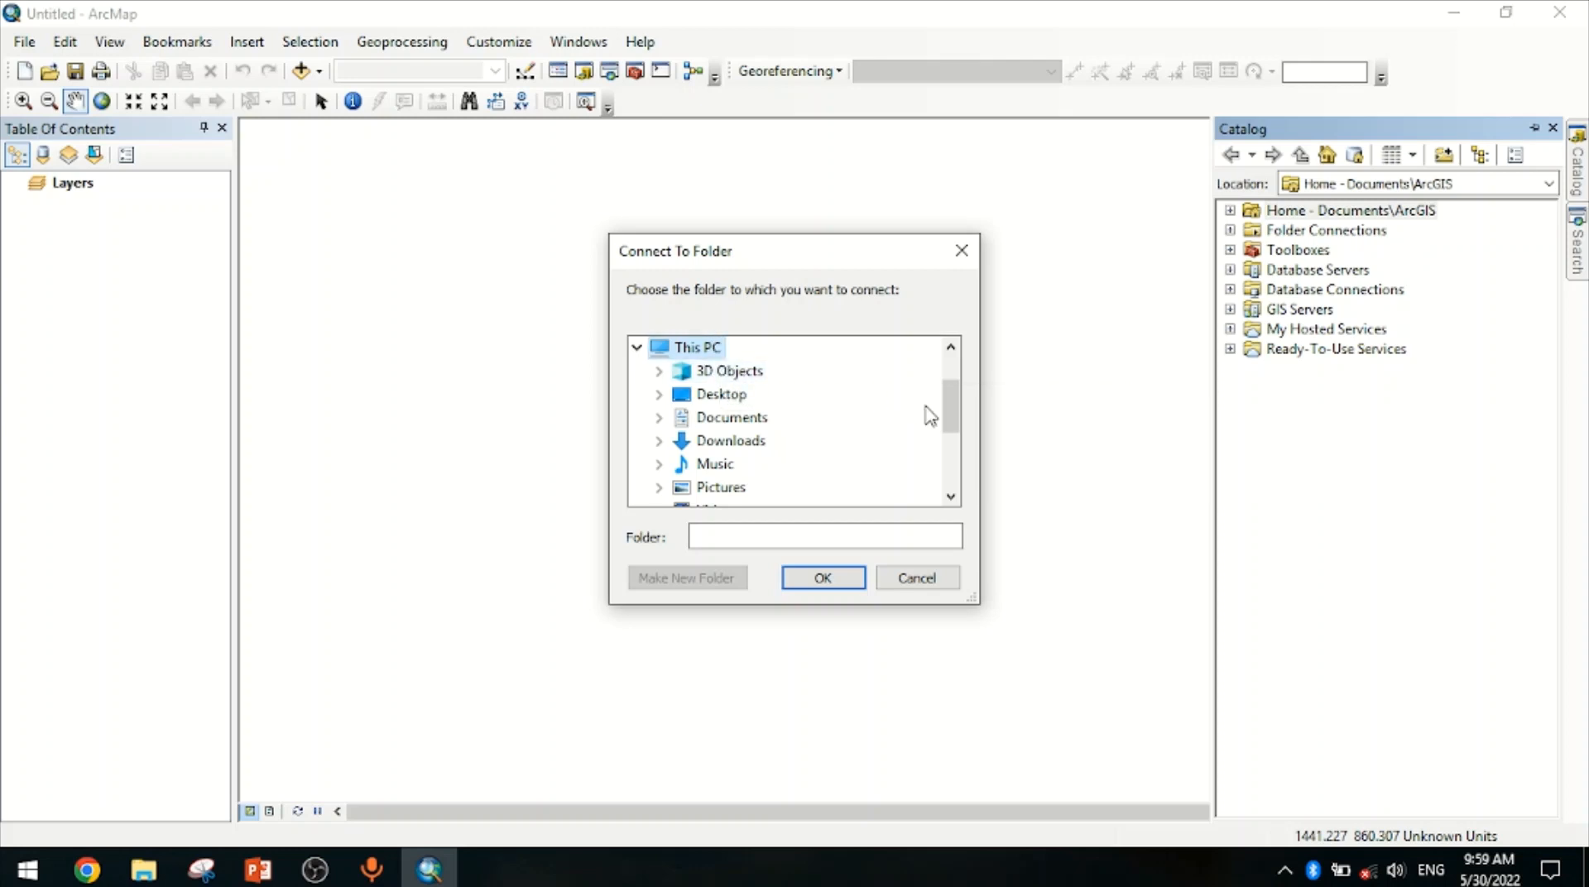
pyautogui.moveTo(950, 422); pyautogui.dragTo(752, 464)
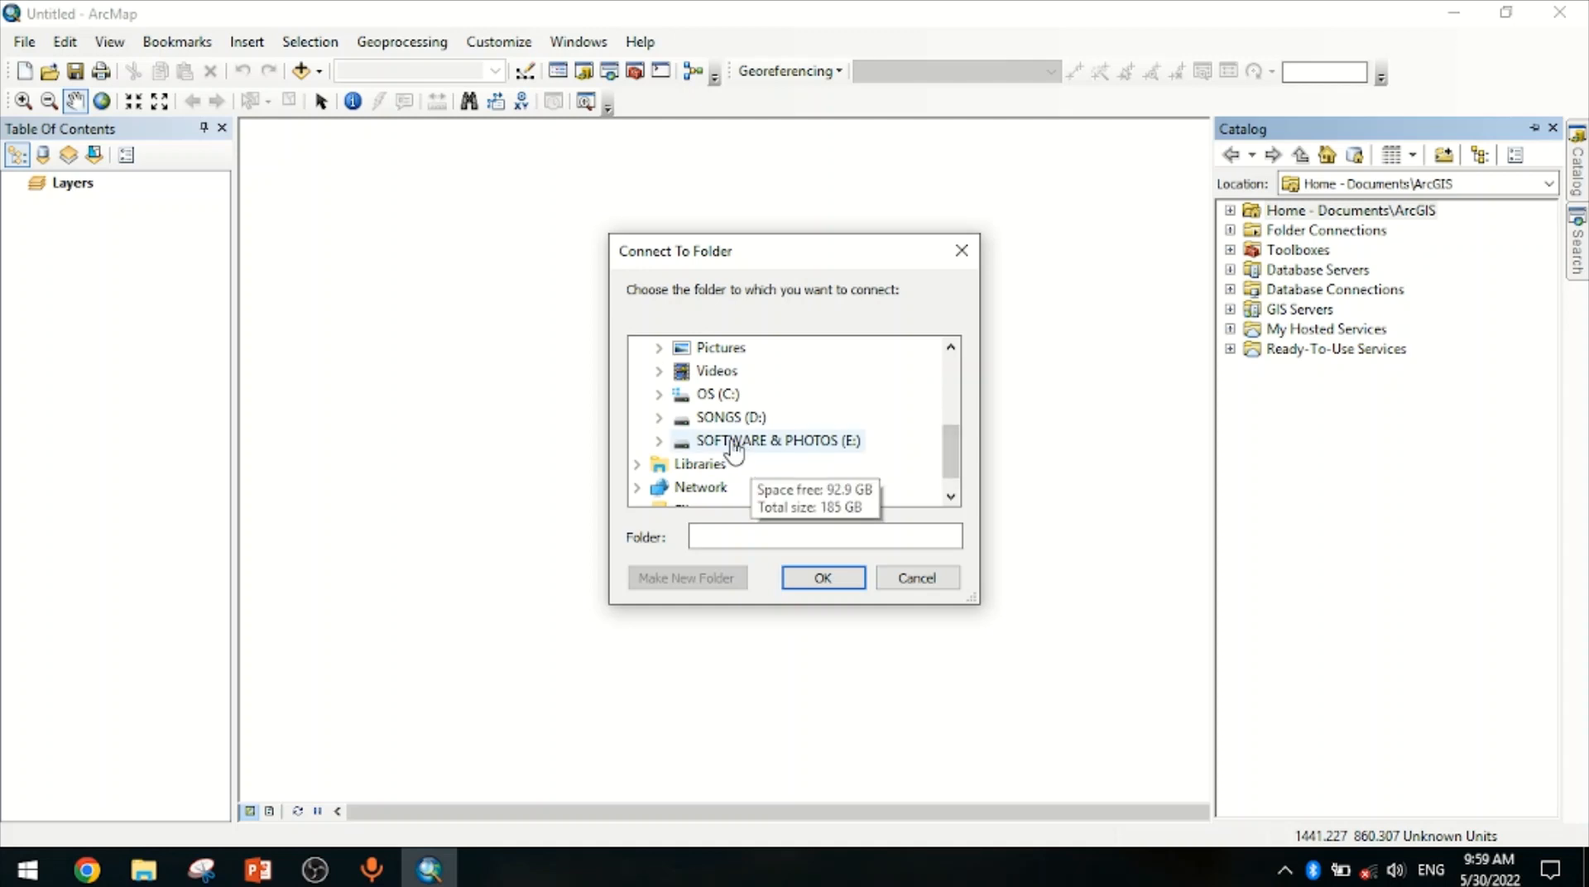
pyautogui.click(733, 447)
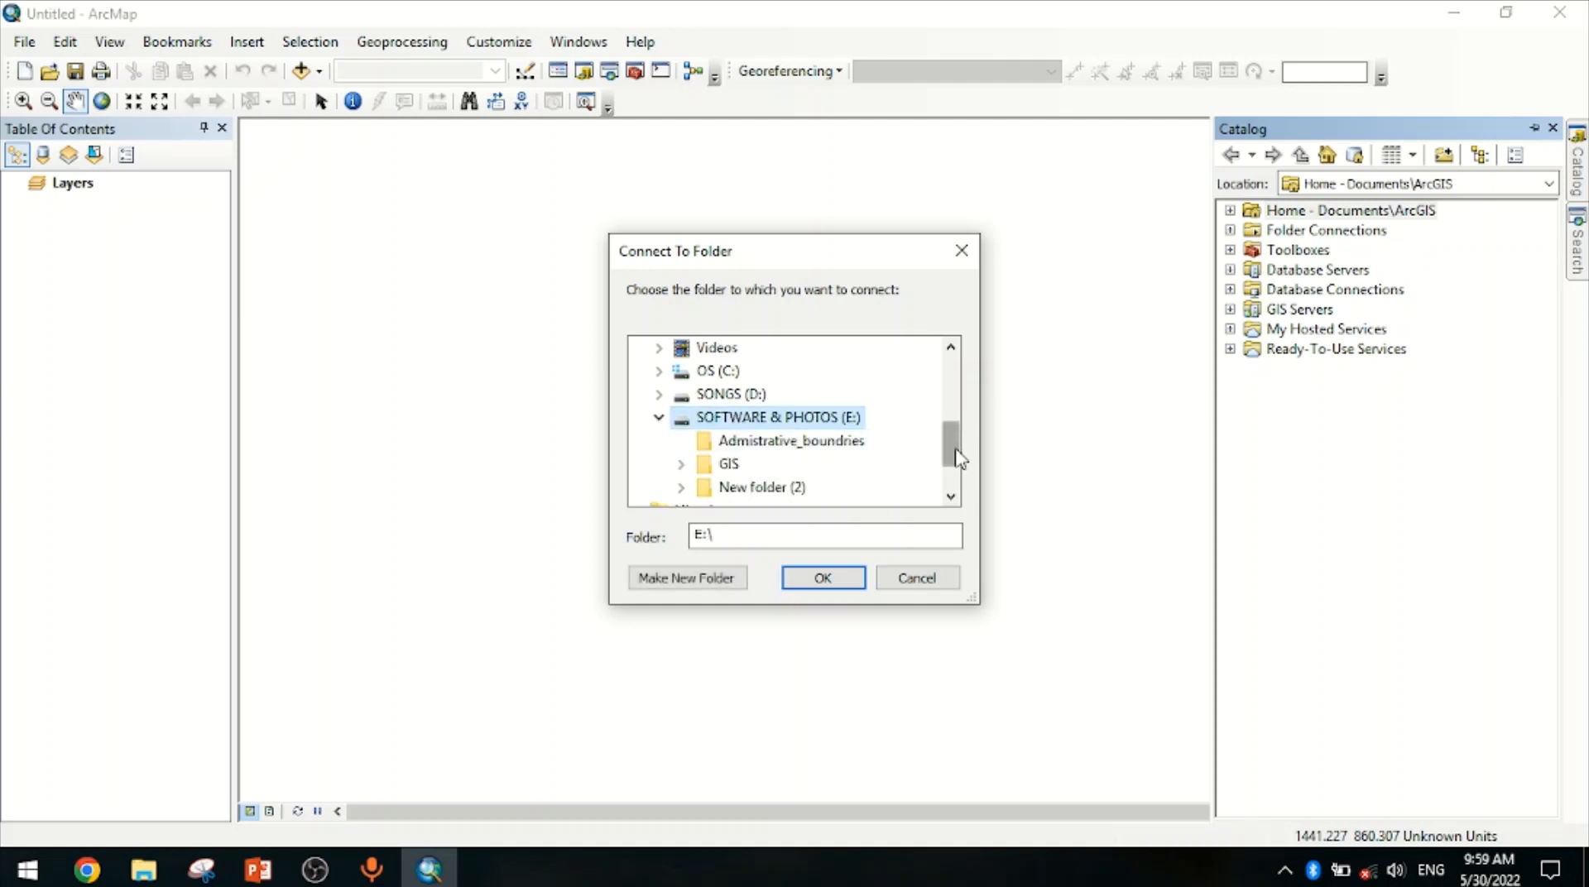
pyautogui.moveTo(951, 443); pyautogui.dragTo(958, 464)
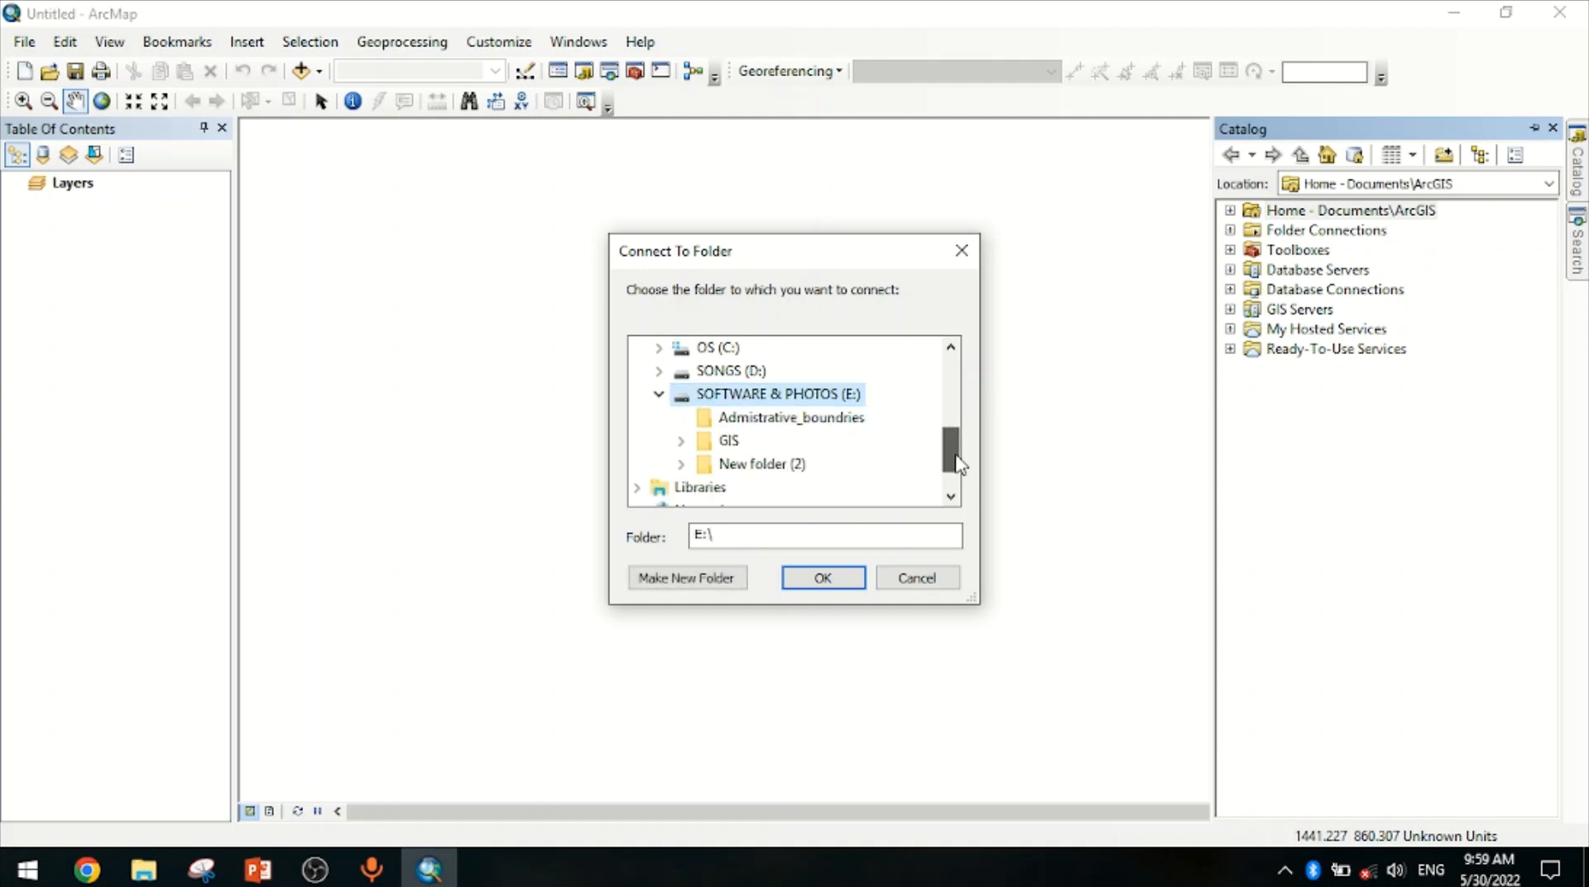
pyautogui.click(728, 443)
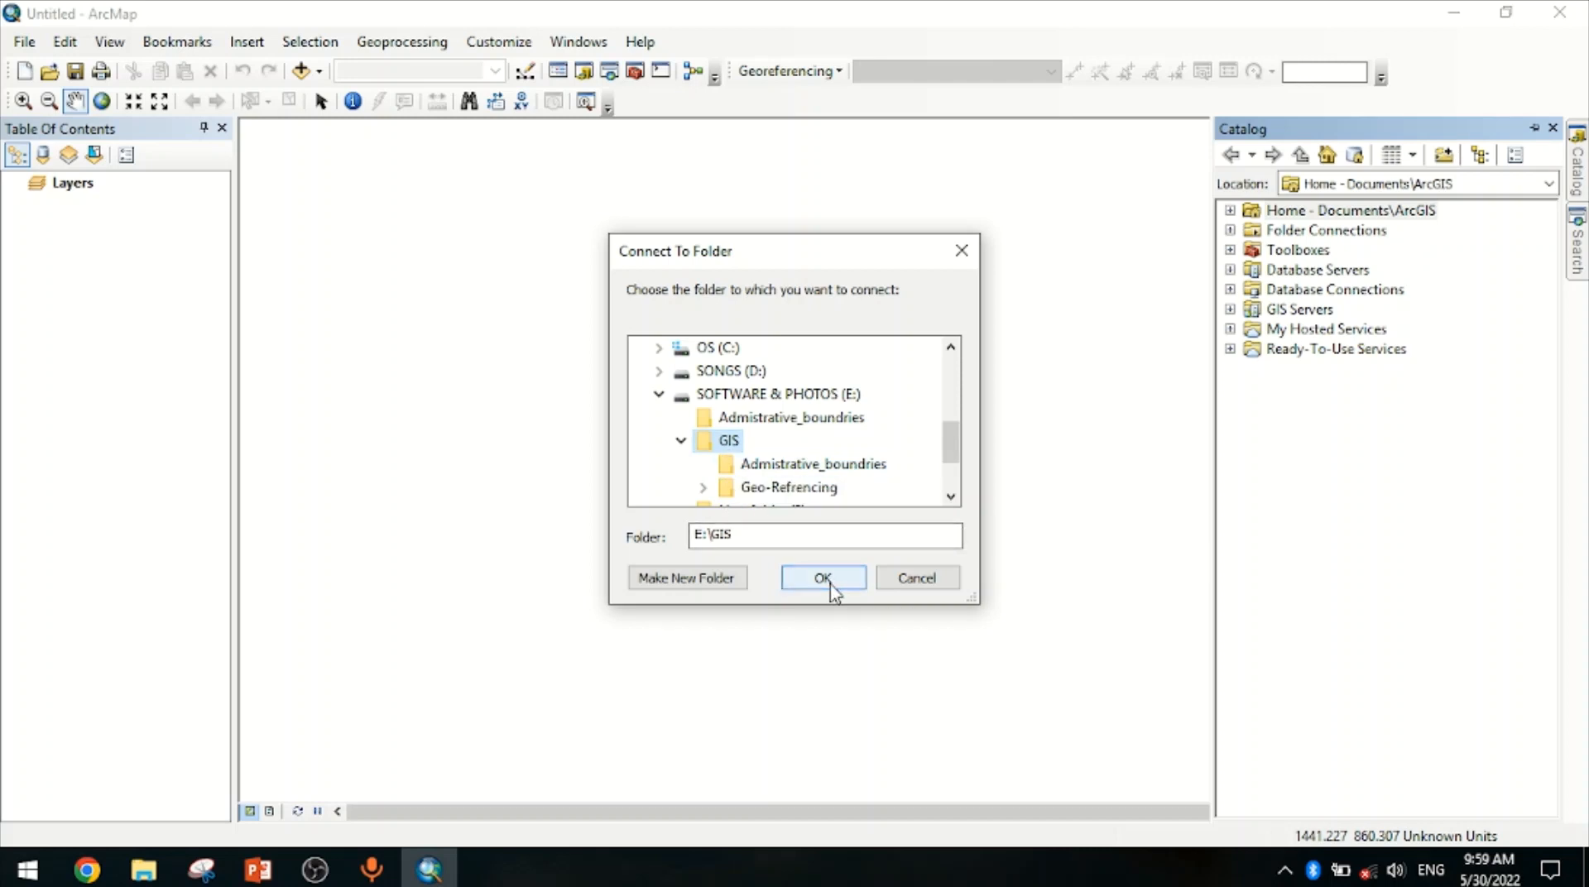
pyautogui.click(828, 580)
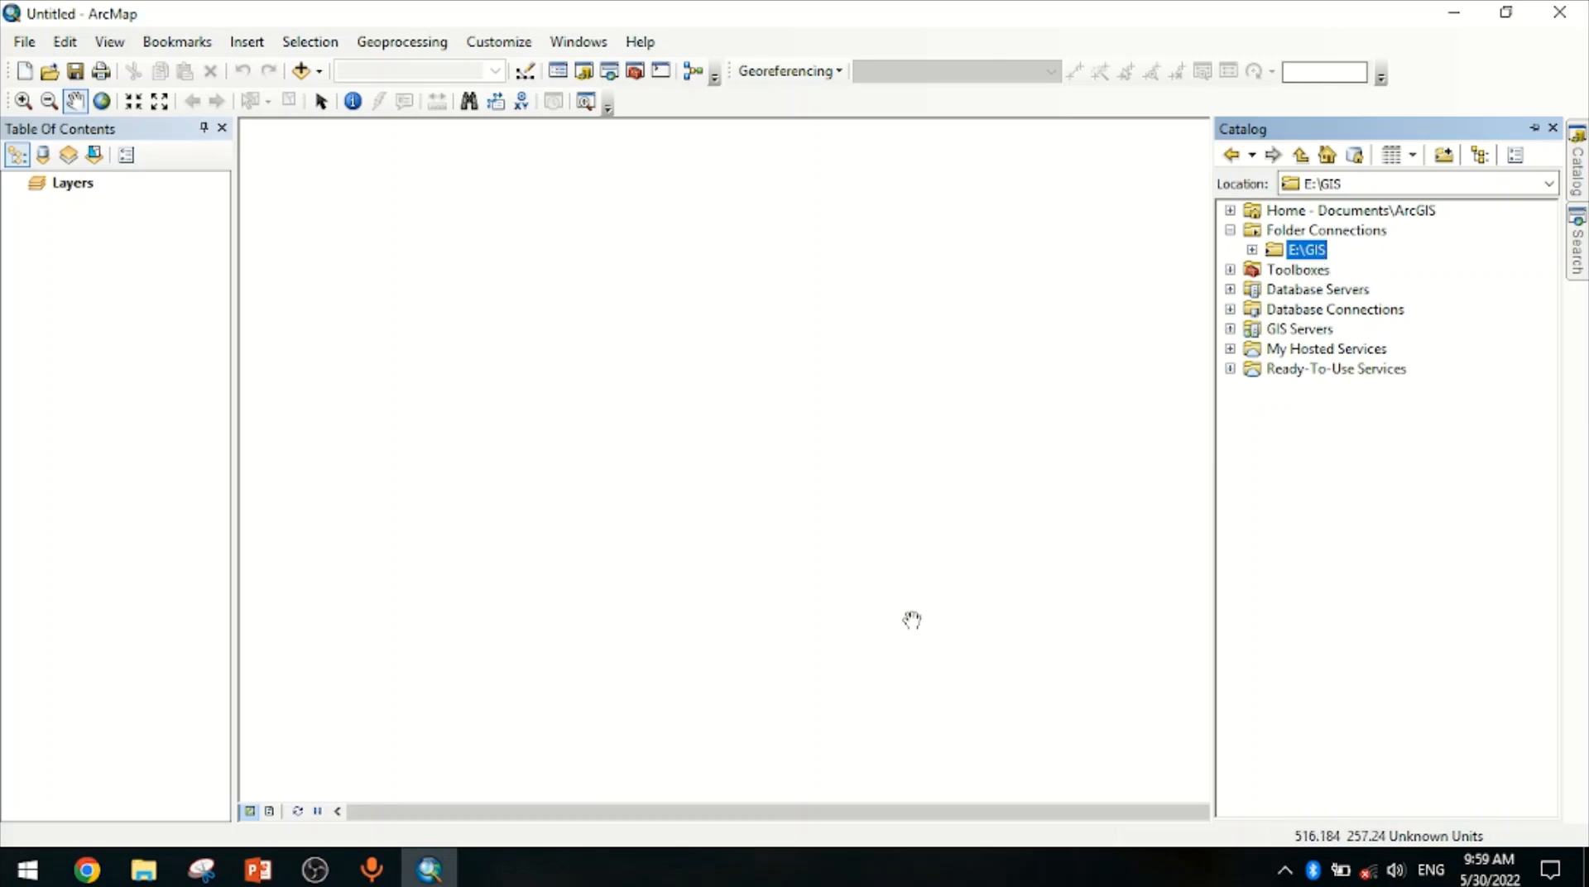
pyautogui.click(1252, 250)
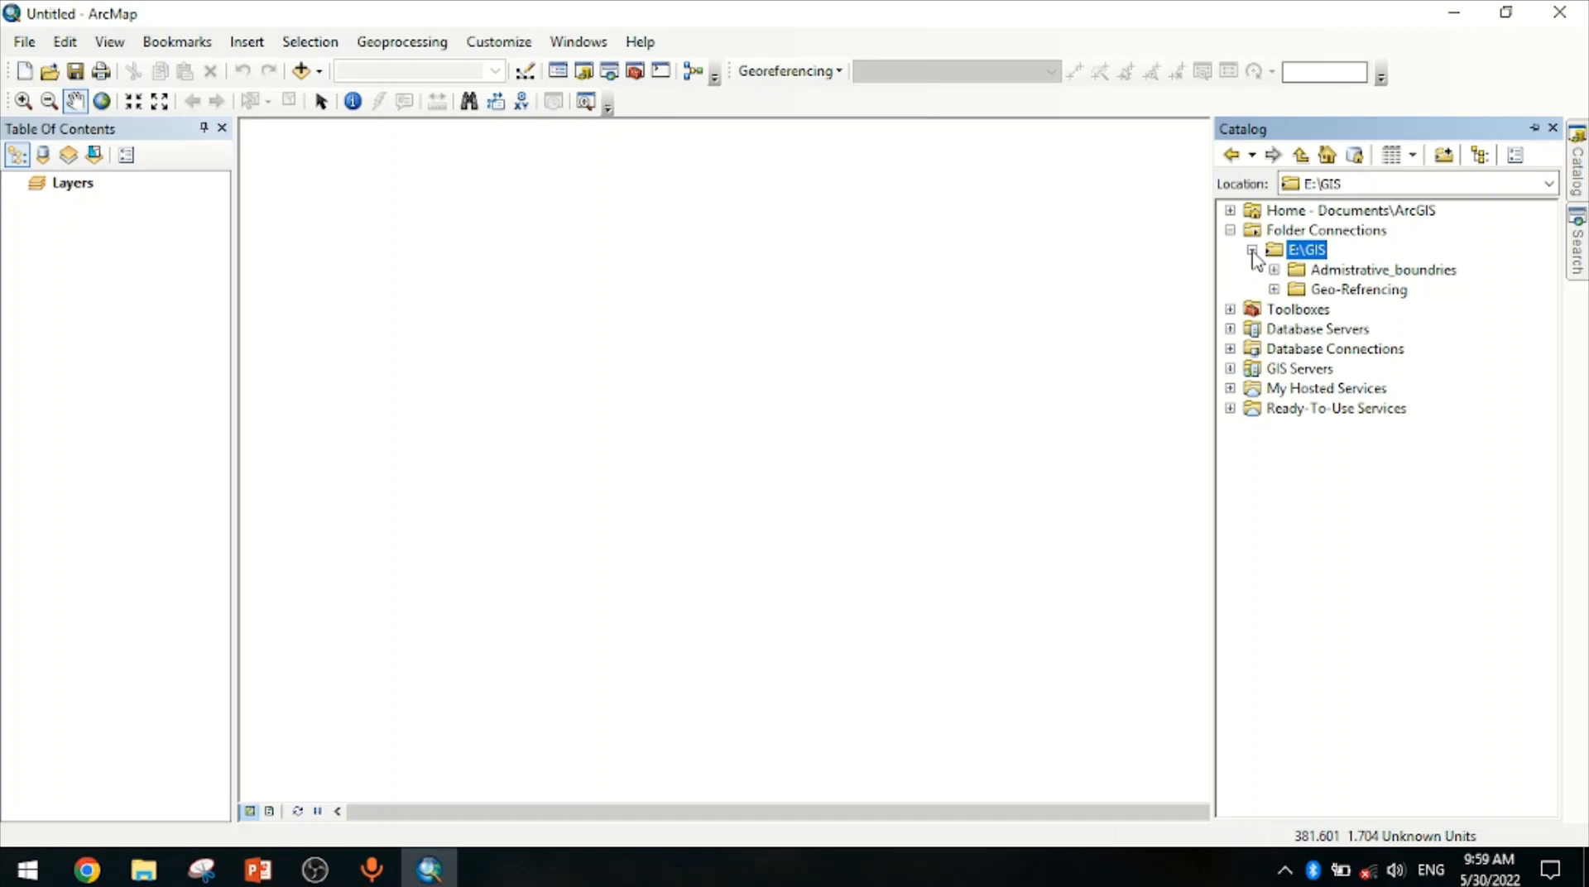
pyautogui.click(1274, 289)
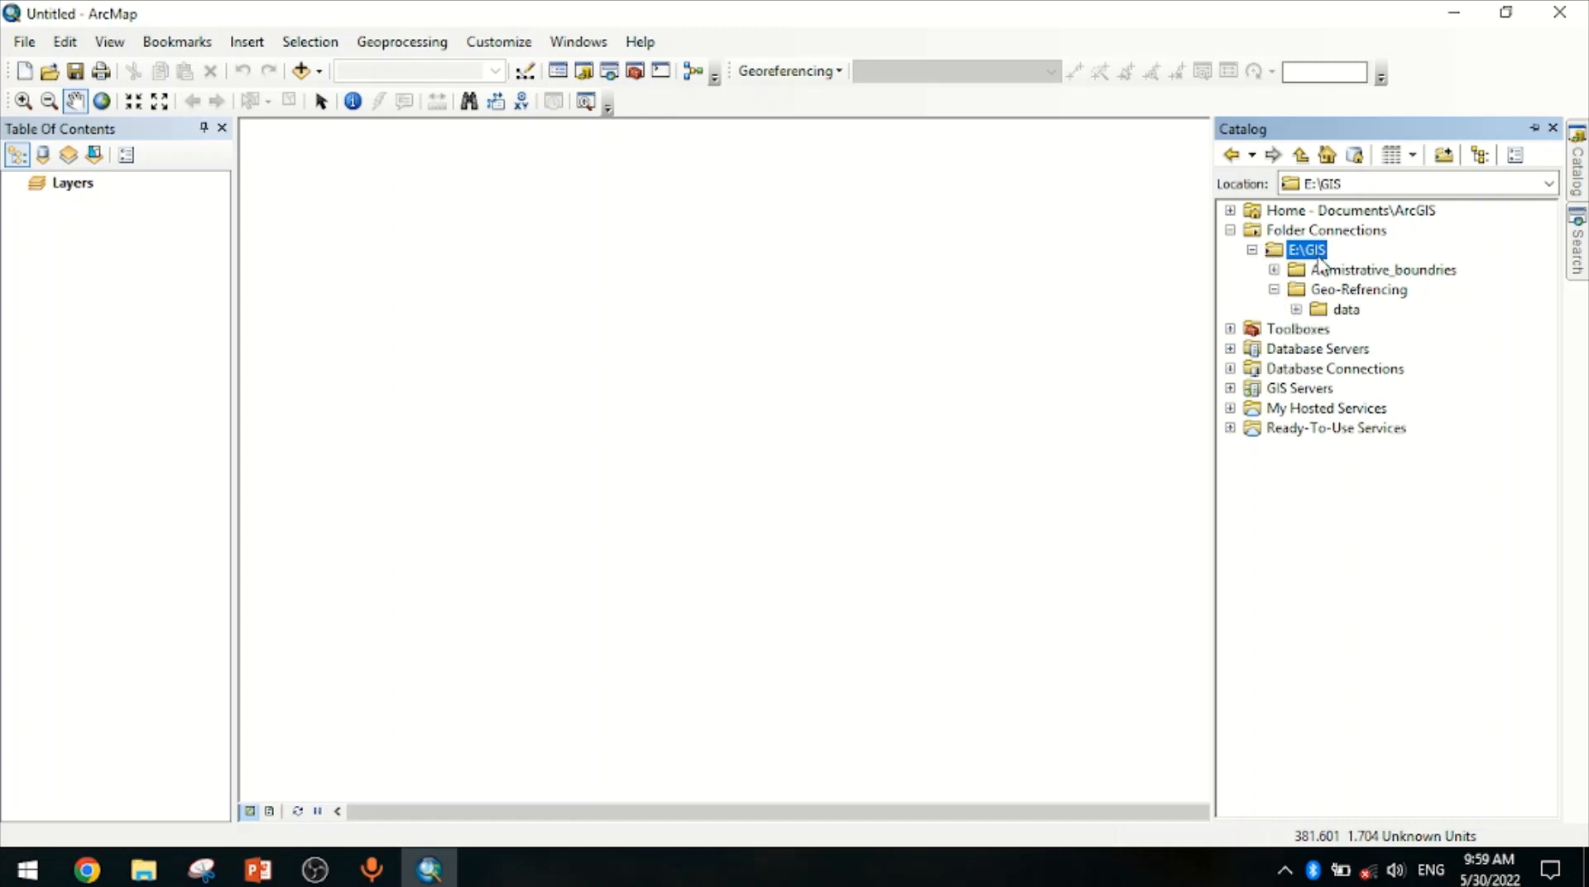
# Add the 2785 06A Kathmandu.jpg image from the Data folder to the map and dismiss the missing spatial reference warning
pyautogui.click(1296, 310)
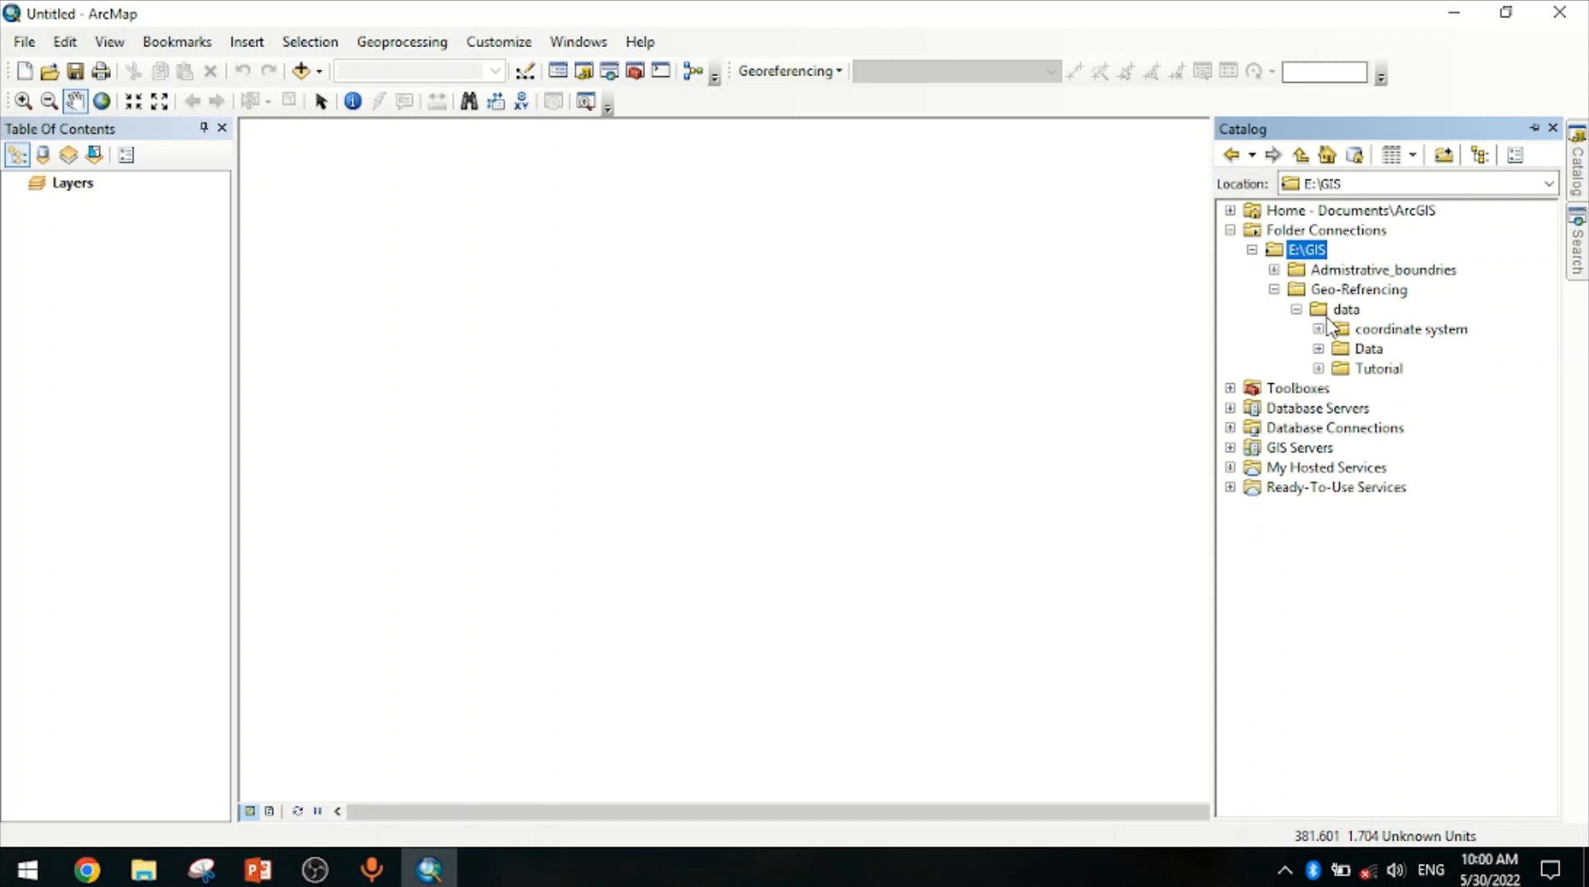
pyautogui.click(1317, 350)
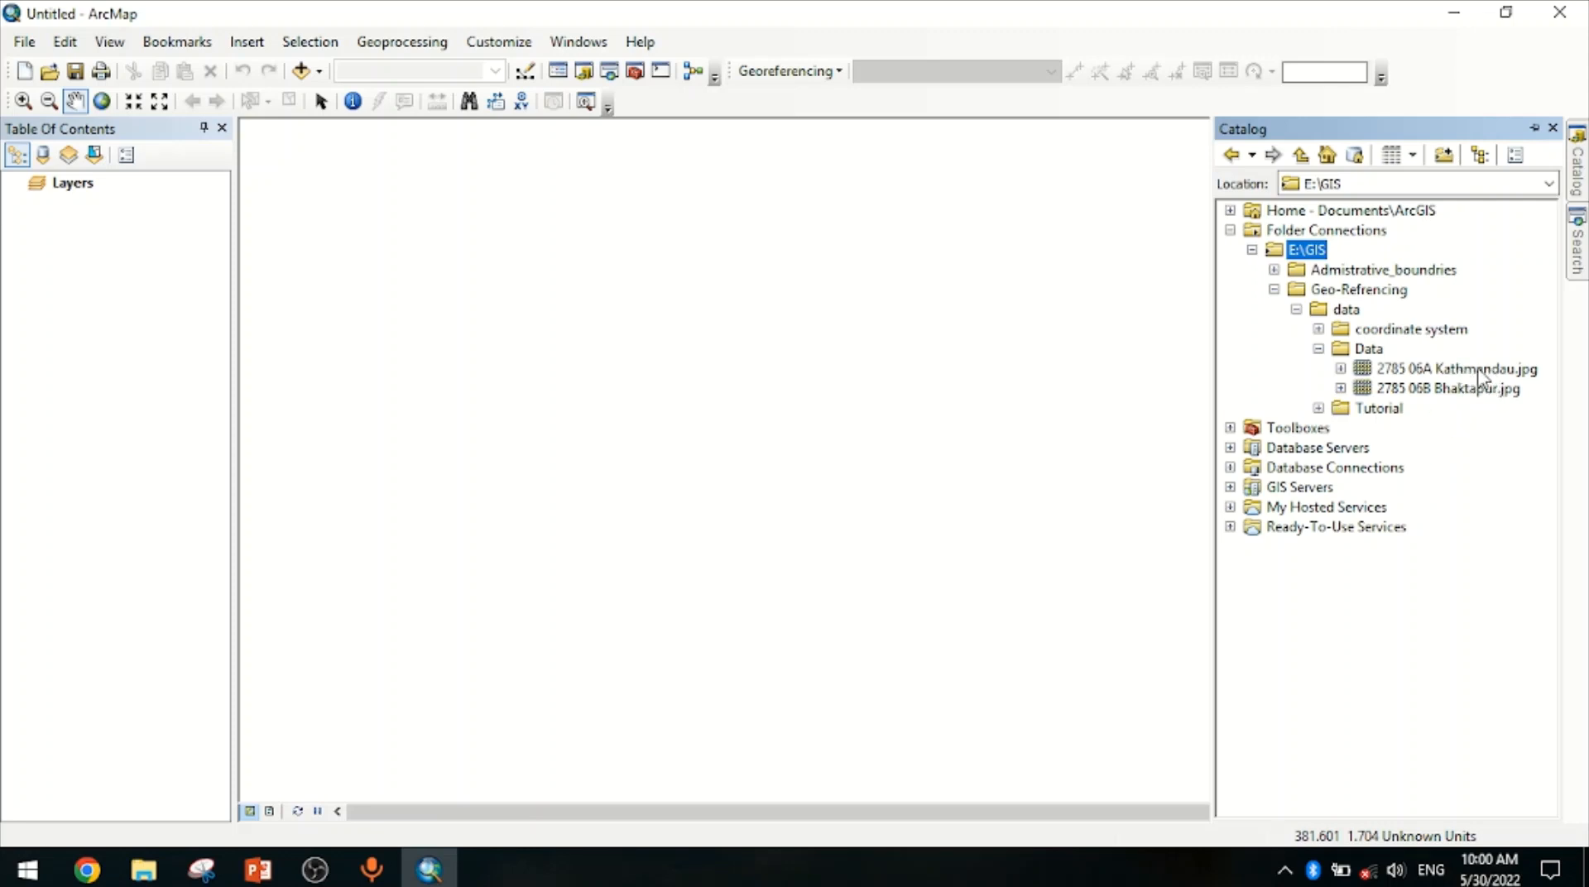
pyautogui.moveTo(1481, 379); pyautogui.dragTo(646, 407)
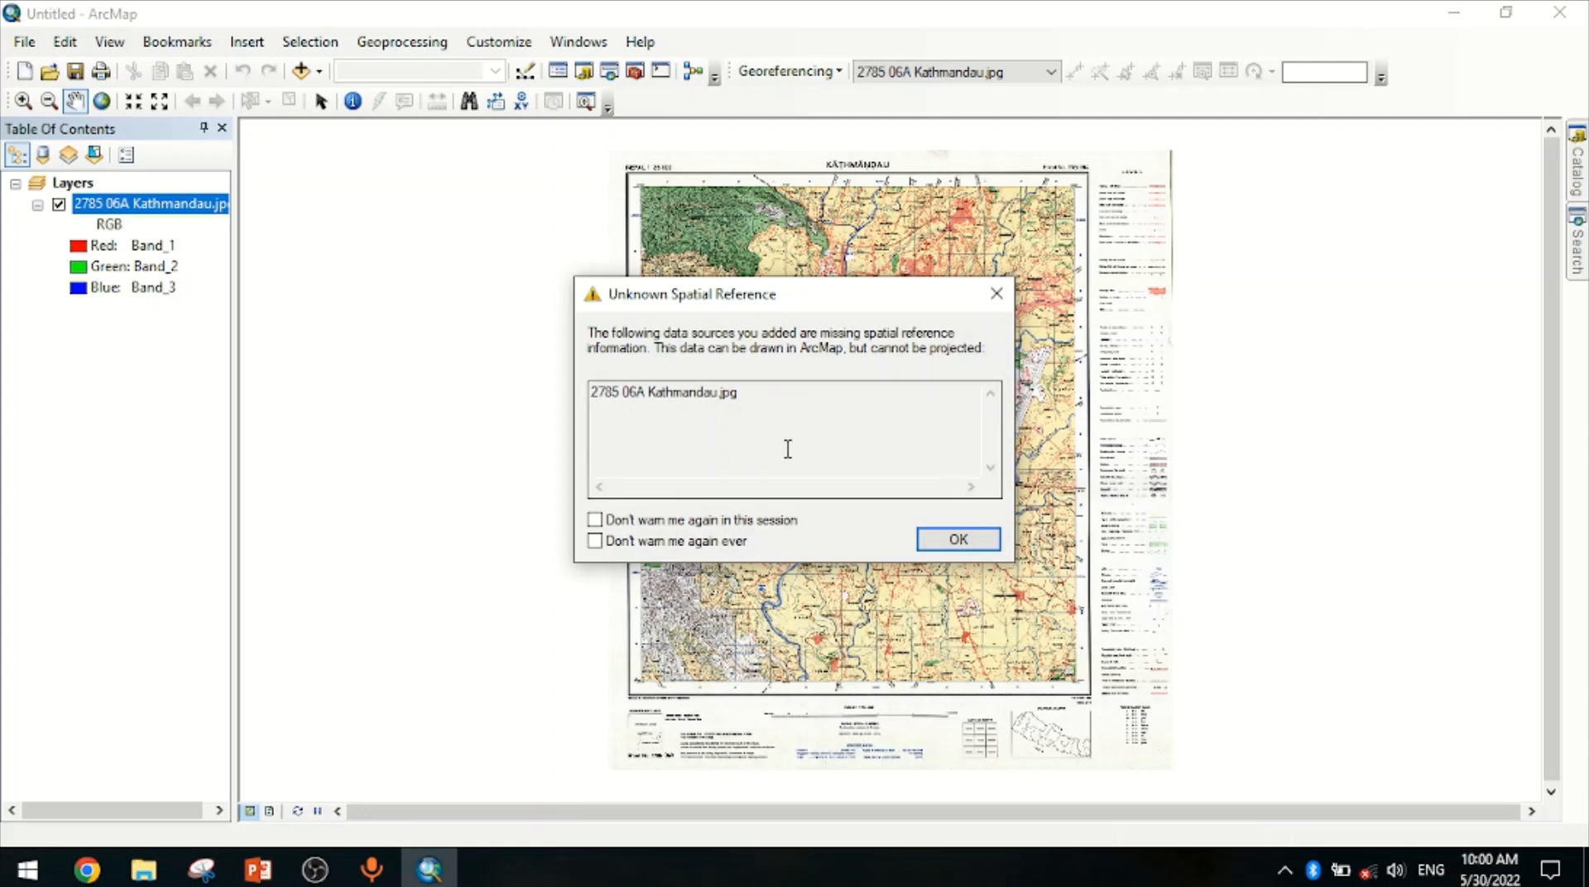
pyautogui.click(960, 540)
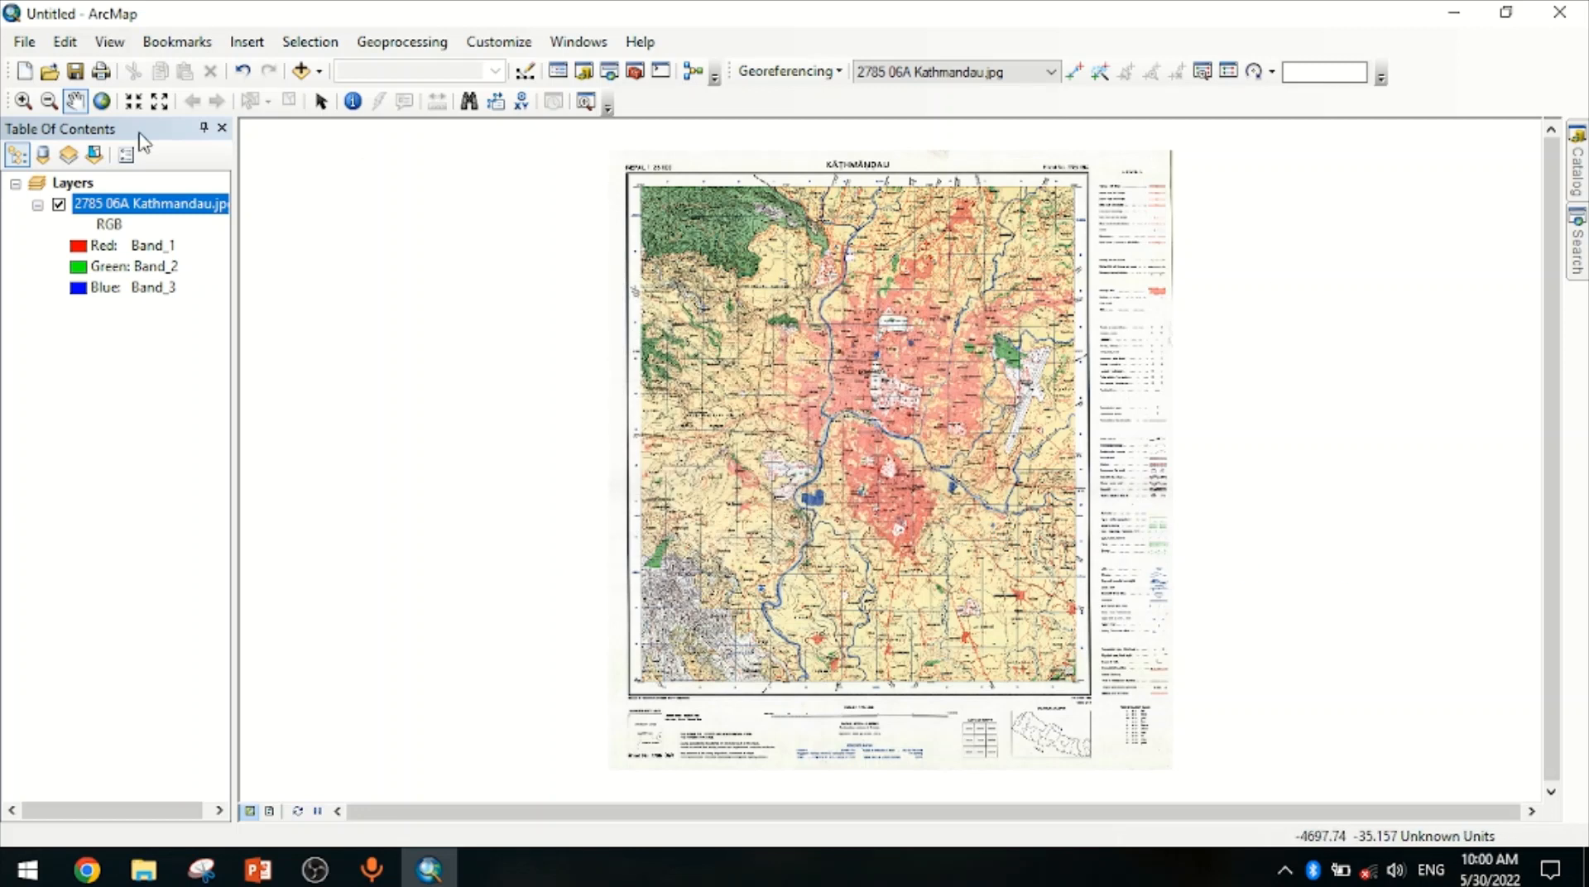
# Examine the grid coordinate labels along the top margin of the Kathmandu map sheet
pyautogui.click(23, 100)
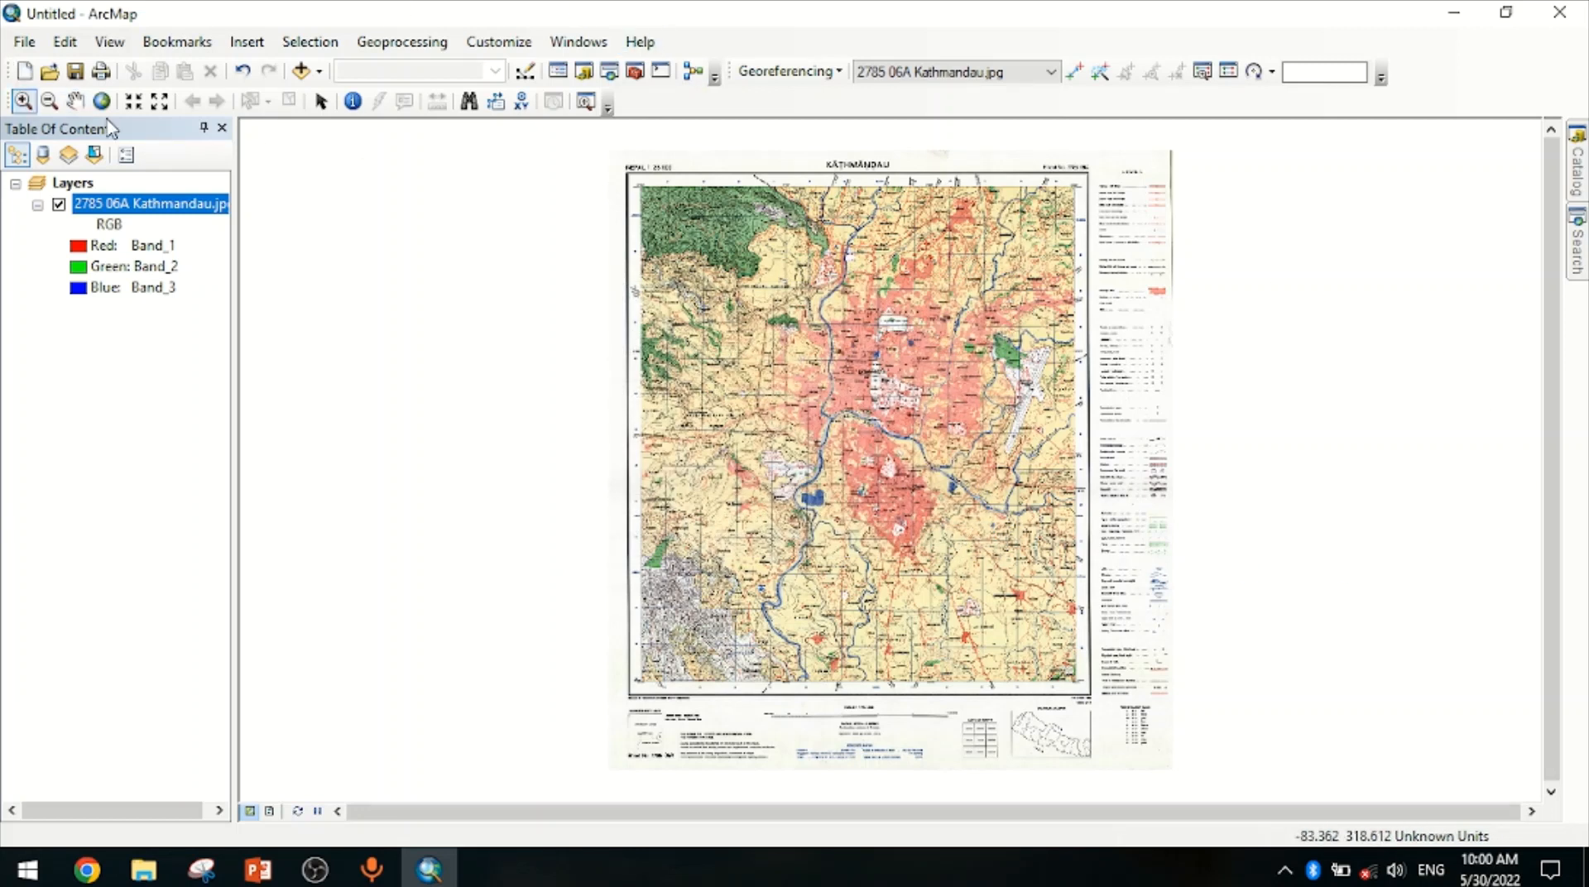
pyautogui.moveTo(592, 156); pyautogui.dragTo(739, 324)
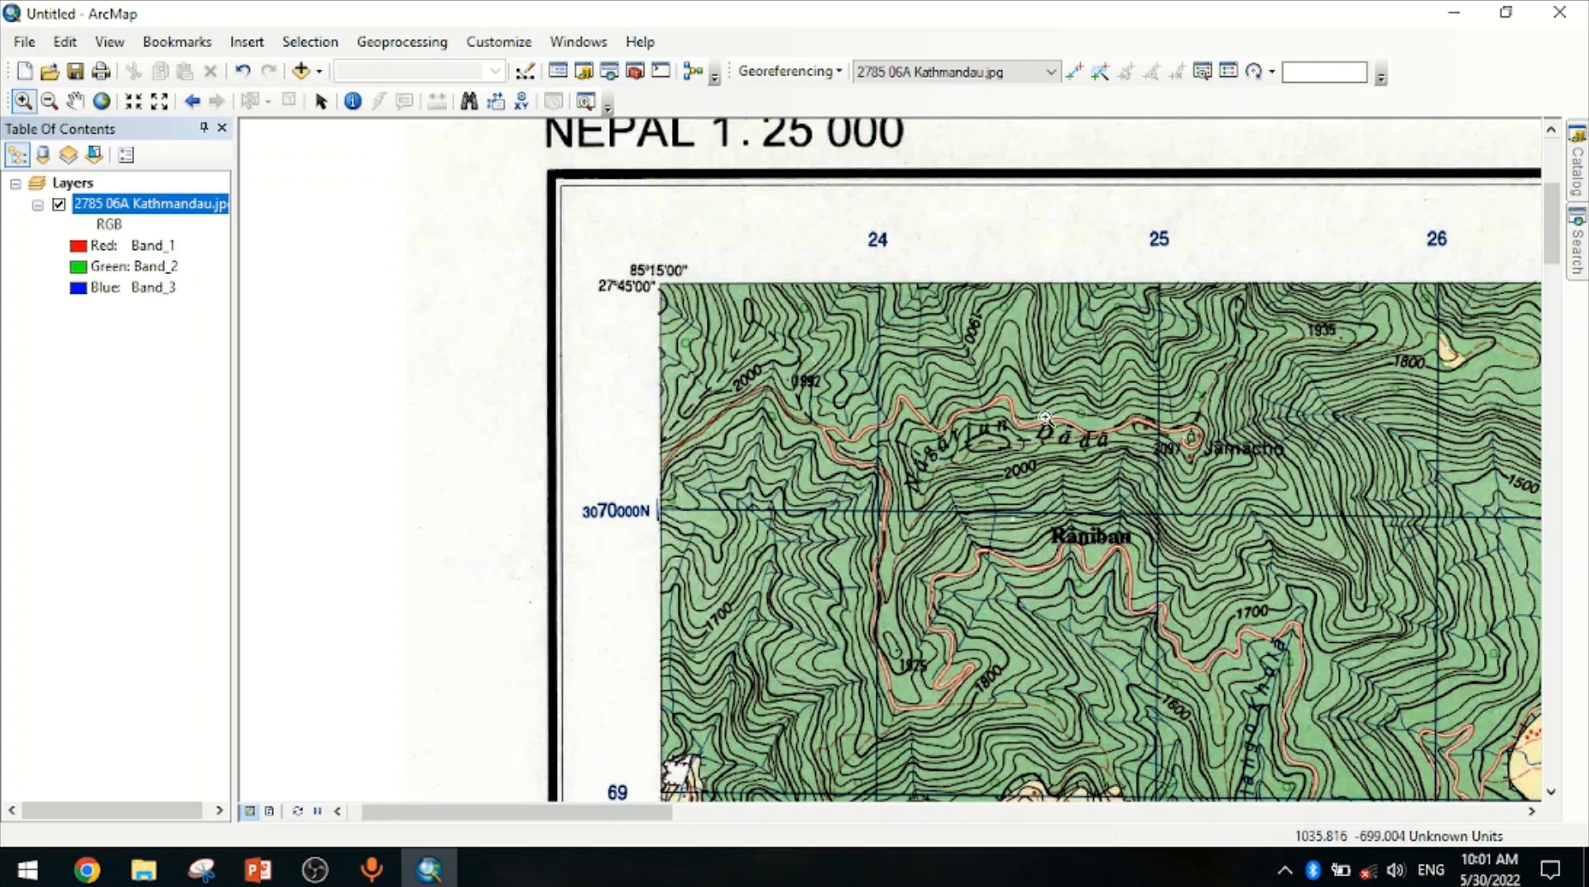
pyautogui.scroll(3, 1127, 447)
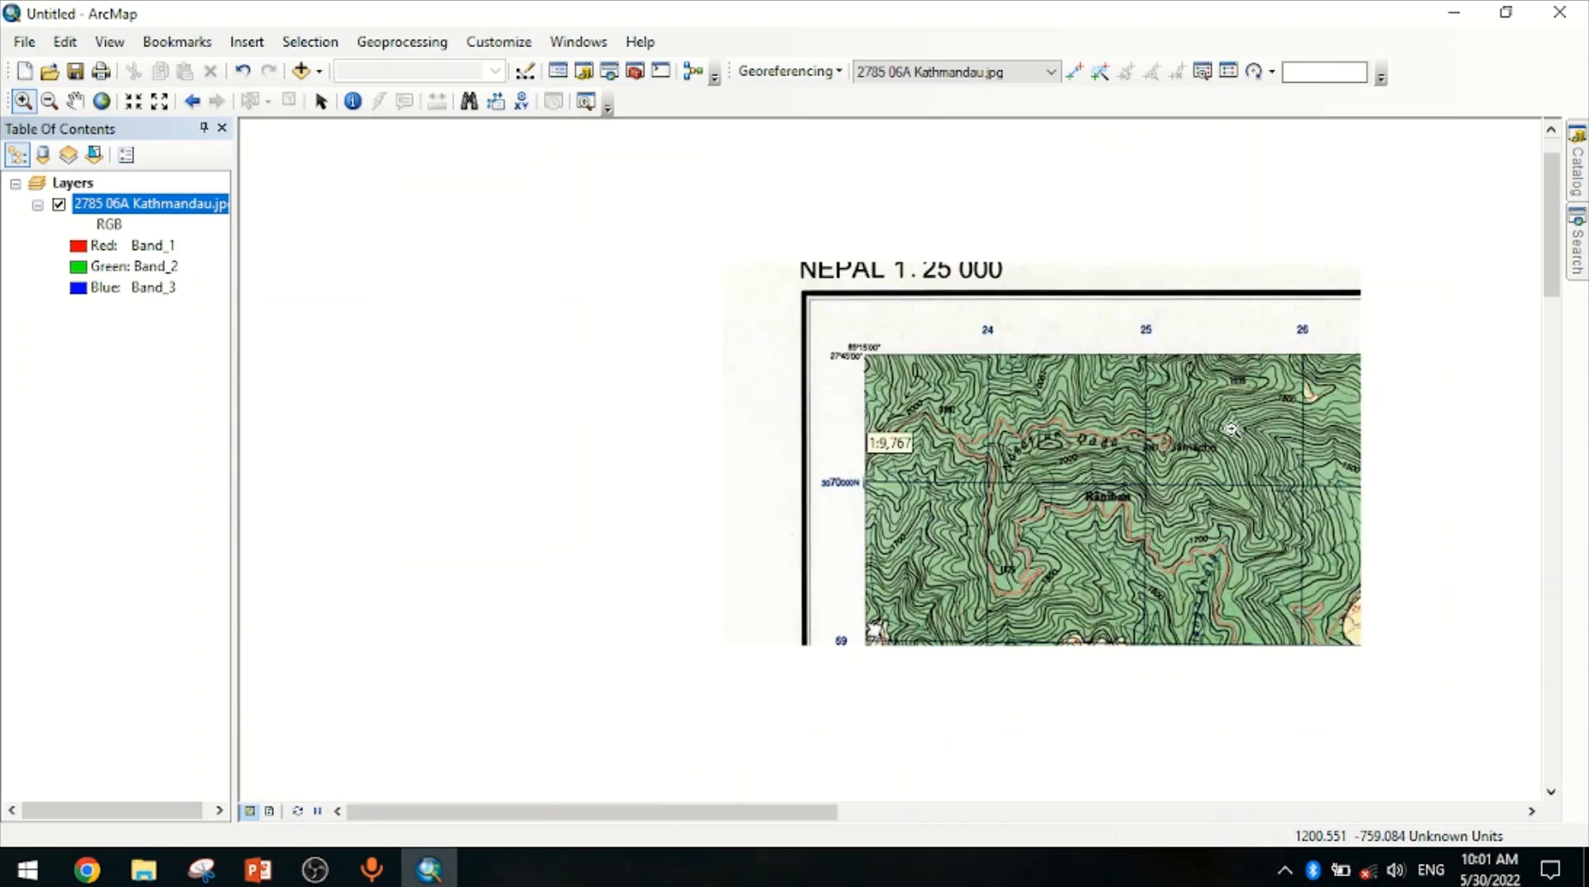
pyautogui.click(74, 101)
pyautogui.moveTo(1374, 409); pyautogui.dragTo(732, 418)
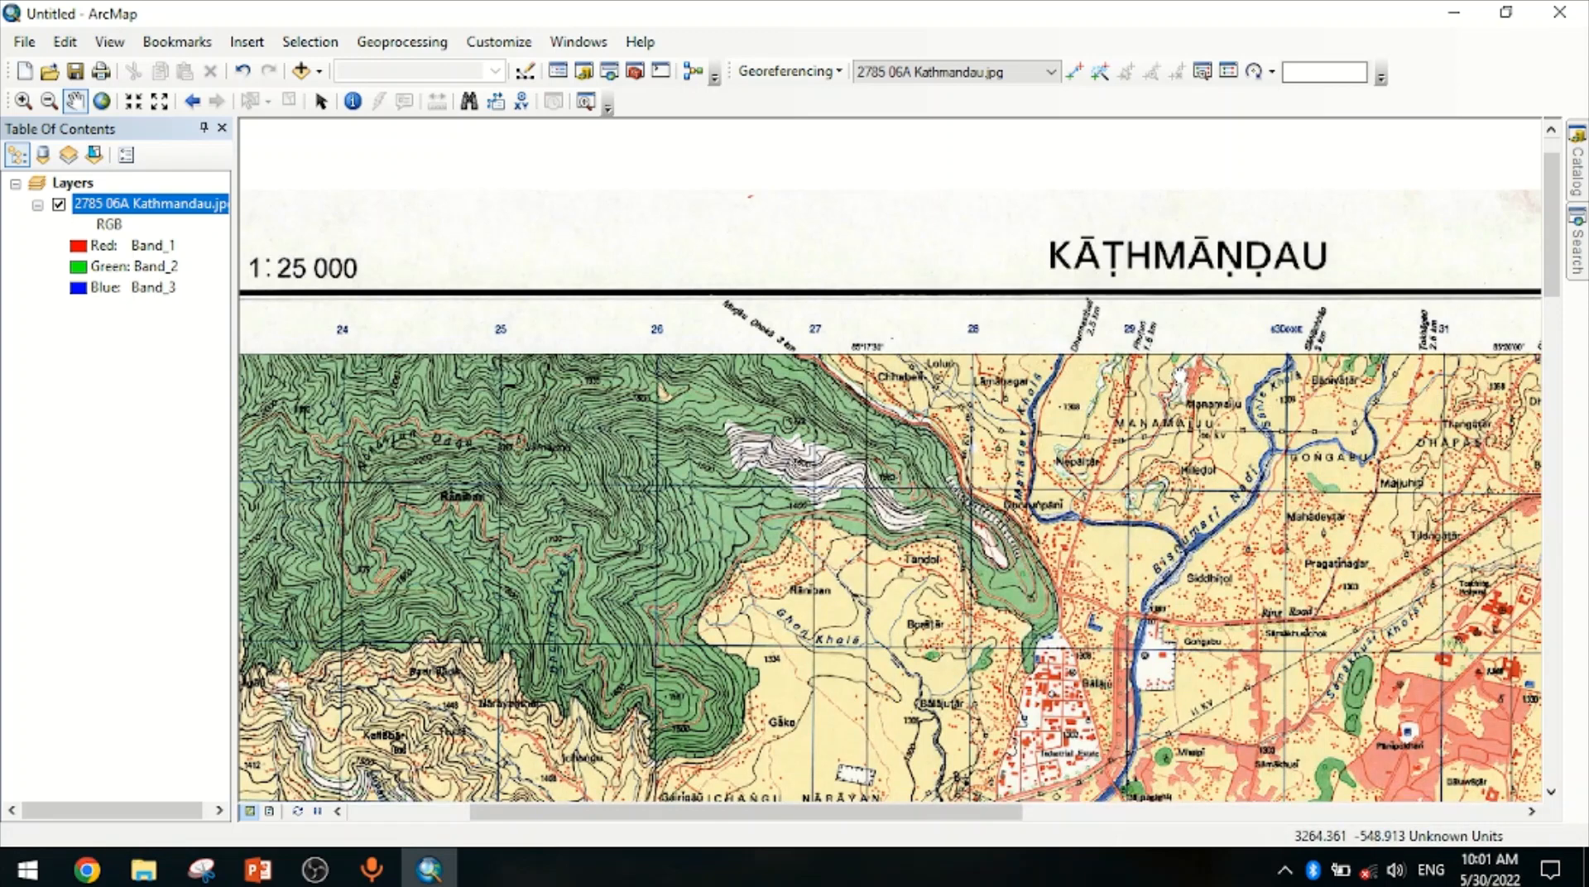
pyautogui.scroll(-1, 1178, 375)
pyautogui.scroll(-1, 1223, 367)
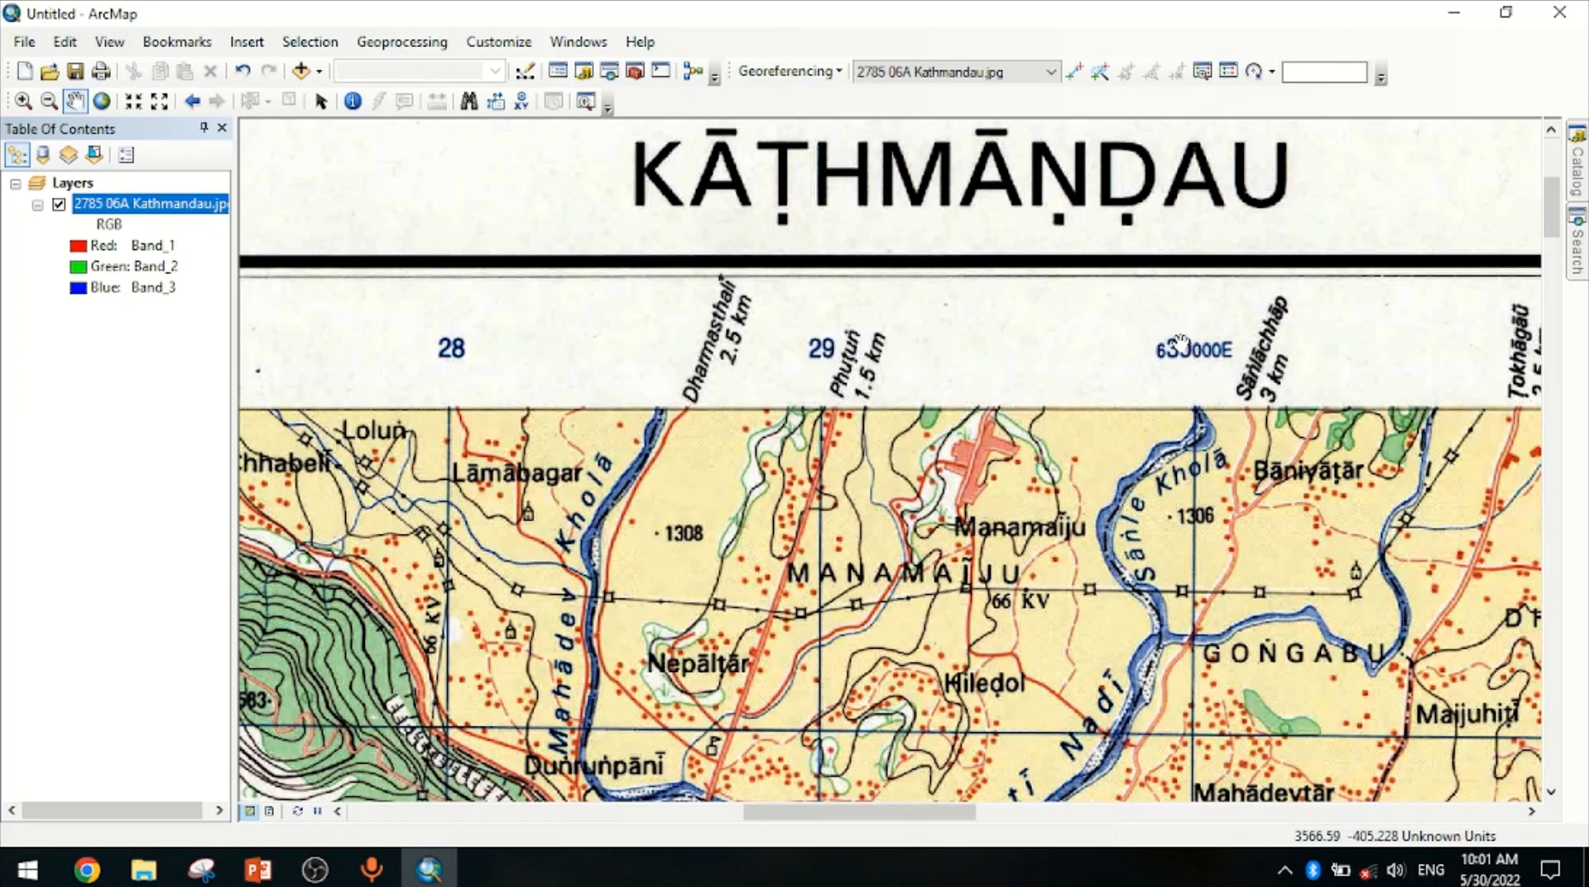
pyautogui.moveTo(363, 507); pyautogui.dragTo(1243, 523)
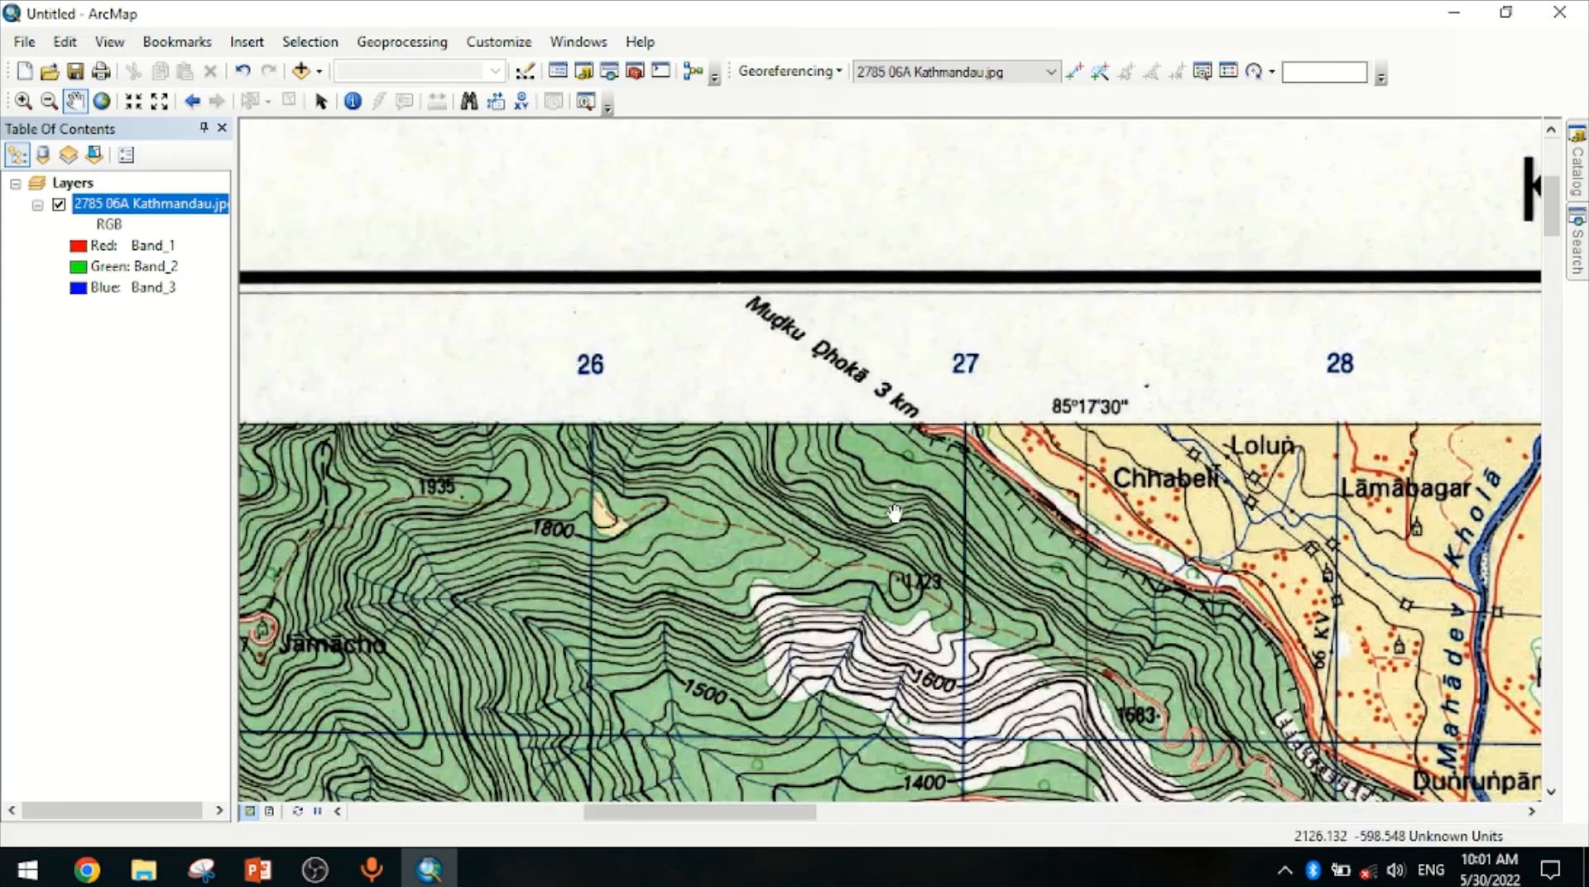
pyautogui.moveTo(625, 513); pyautogui.dragTo(537, 553)
pyautogui.moveTo(1406, 534); pyautogui.dragTo(1042, 571)
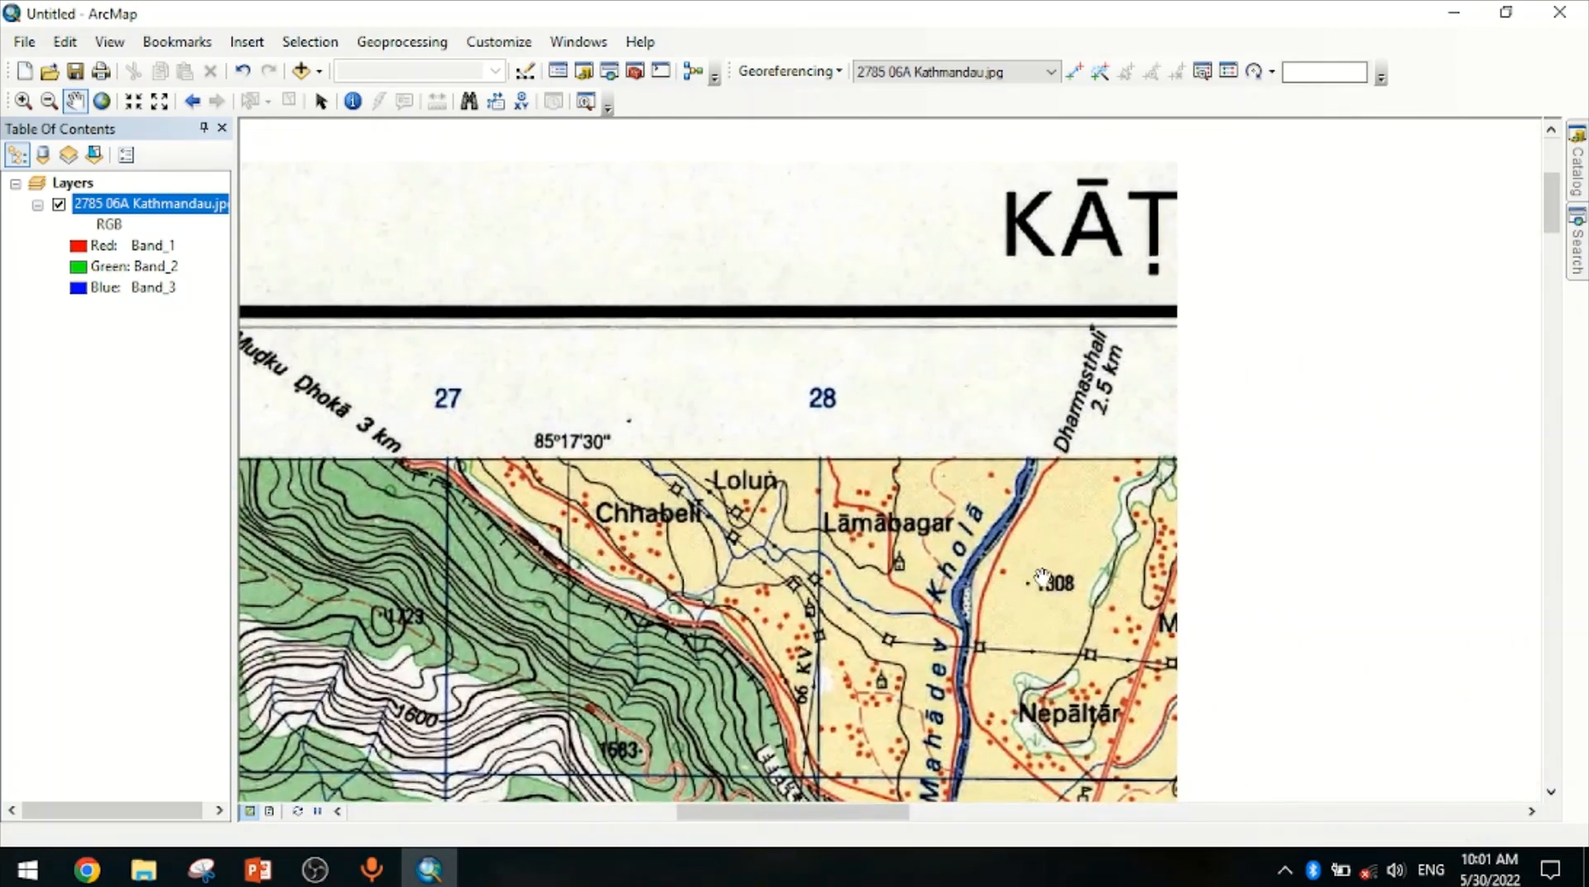
pyautogui.moveTo(1332, 553); pyautogui.dragTo(771, 550)
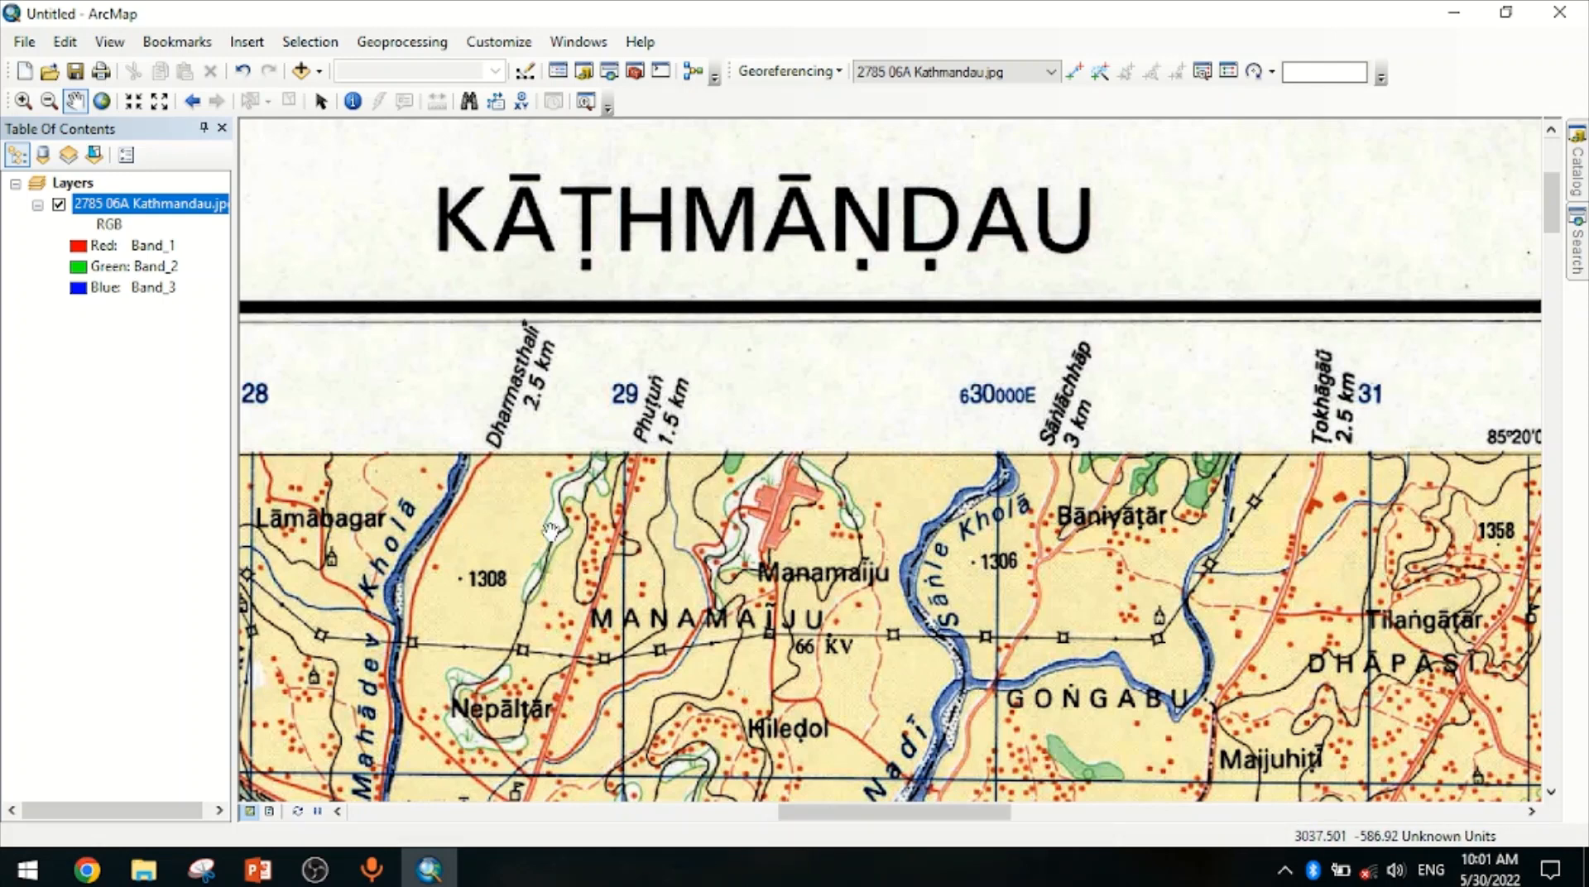
pyautogui.moveTo(549, 532); pyautogui.dragTo(1302, 370)
pyautogui.moveTo(622, 510); pyautogui.dragTo(1468, 514)
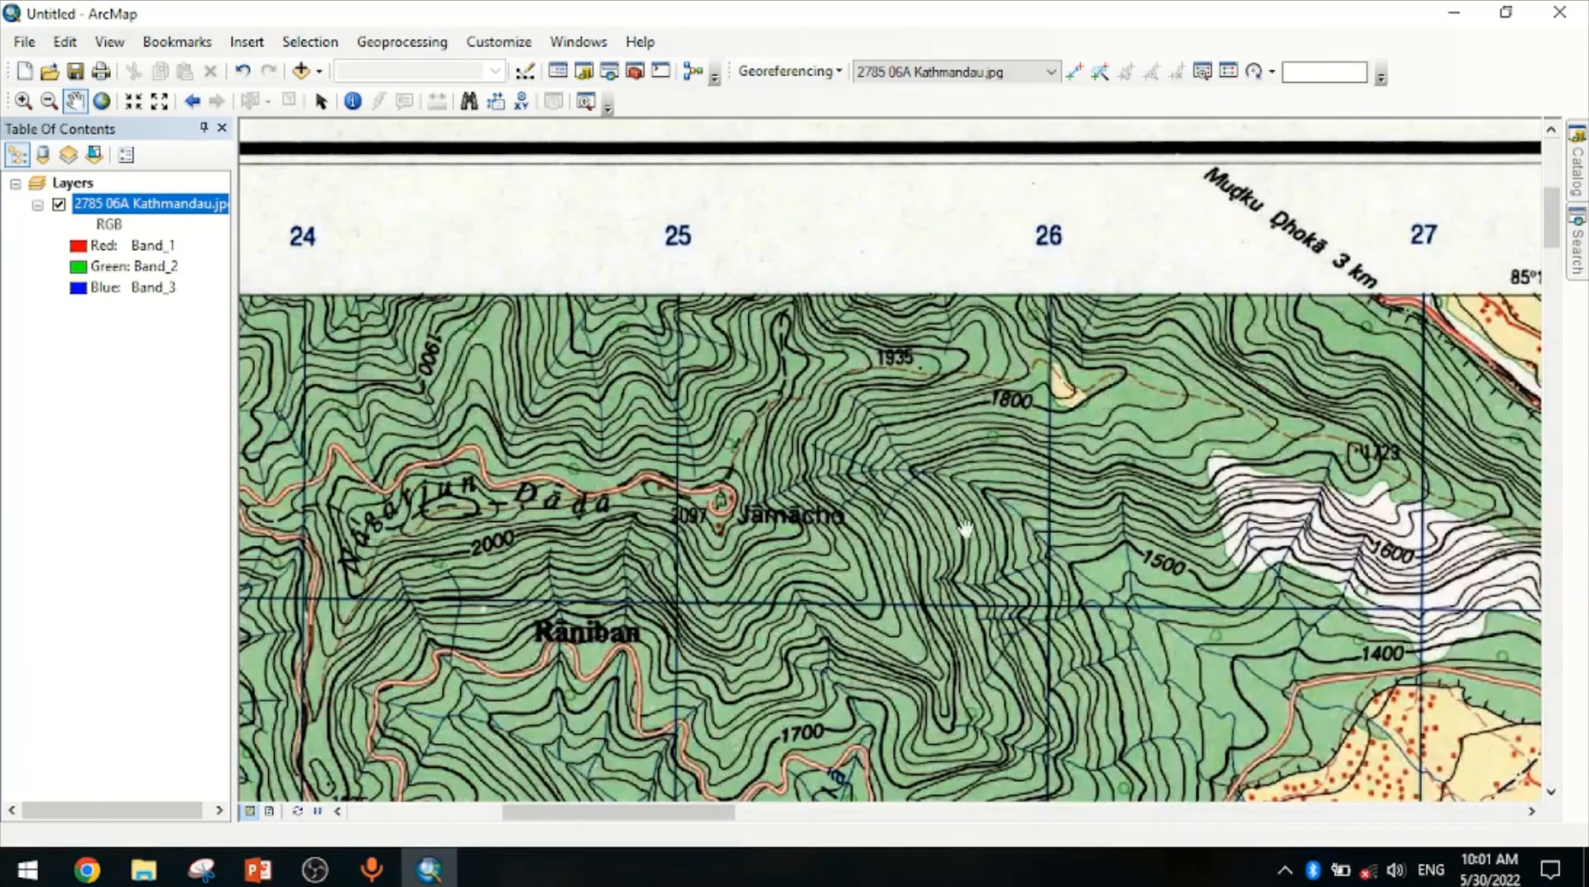
pyautogui.moveTo(660, 532); pyautogui.dragTo(1514, 476)
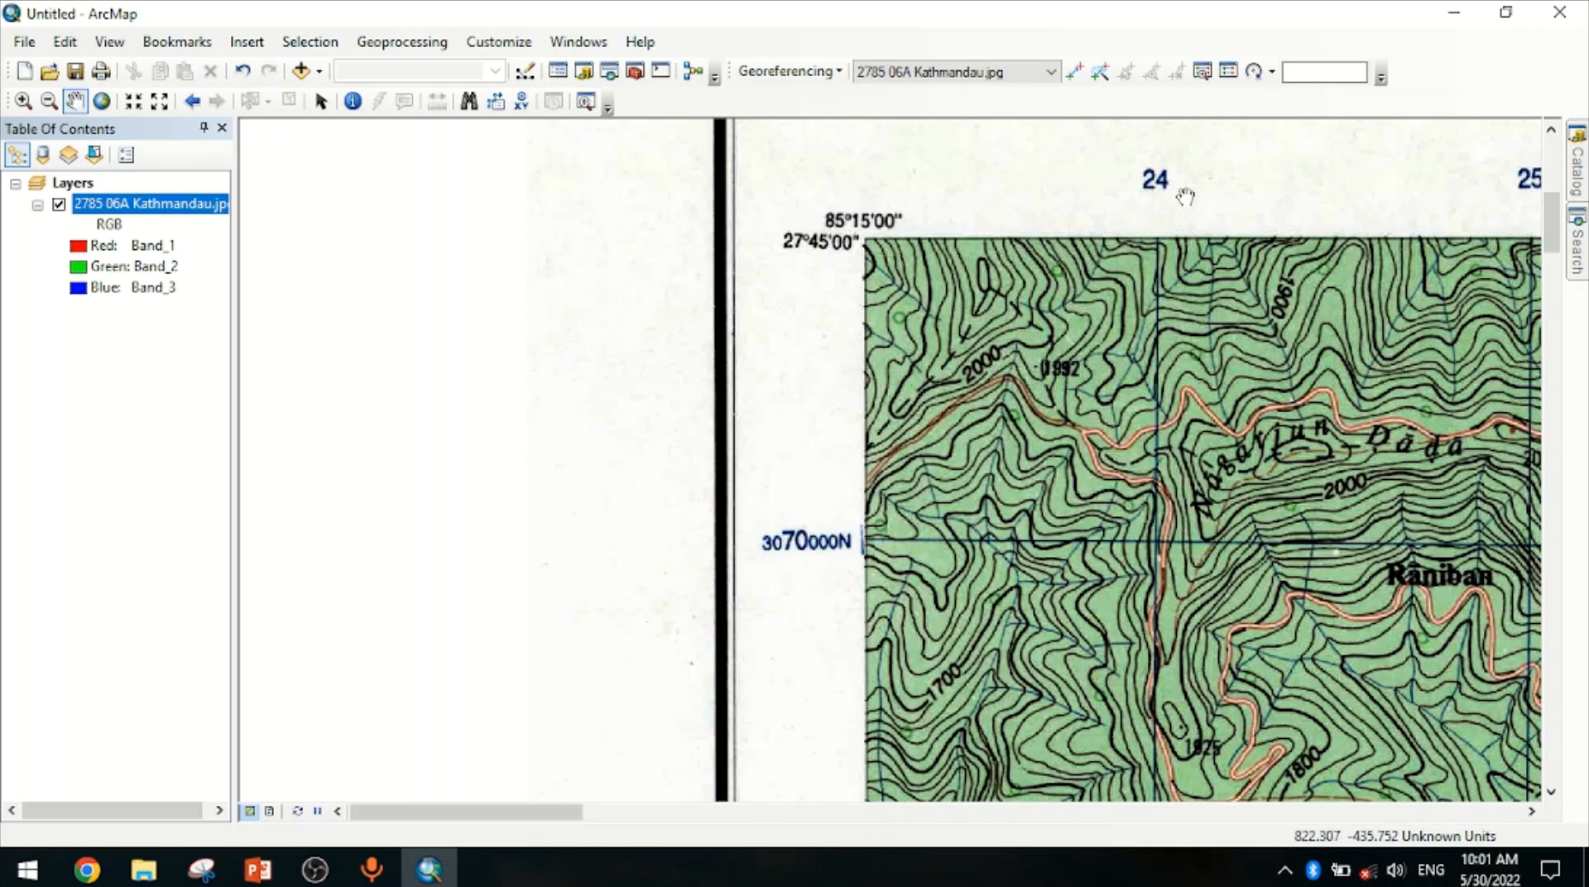
# Locate the grid intersection of easting line 24 and northing 3070000N at the map's top-left corner
pyautogui.rightClick(179, 208)
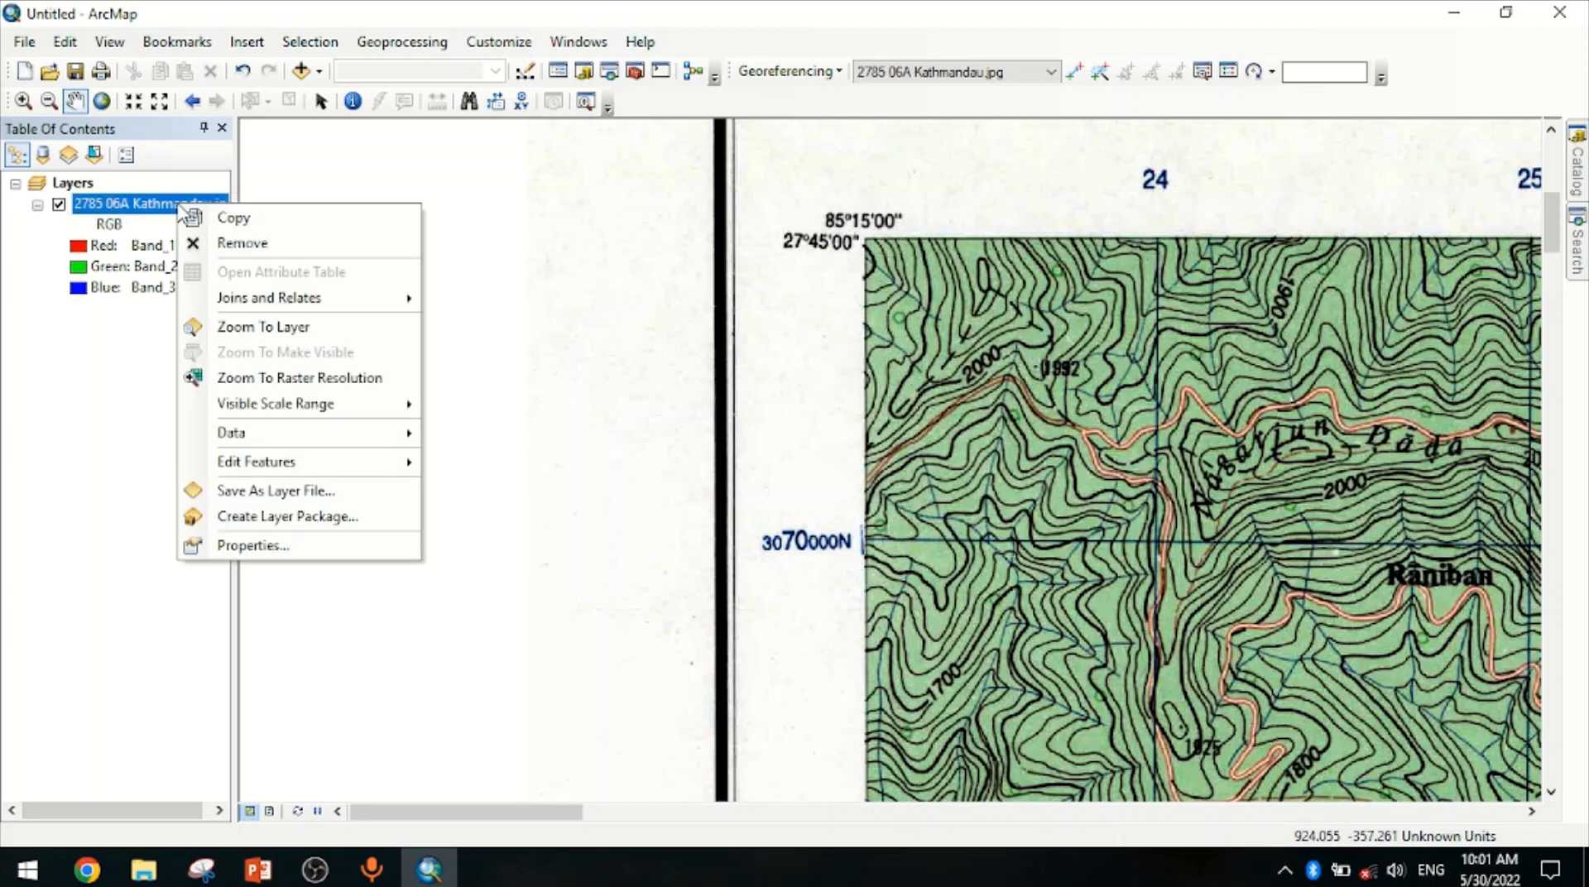
pyautogui.click(248, 323)
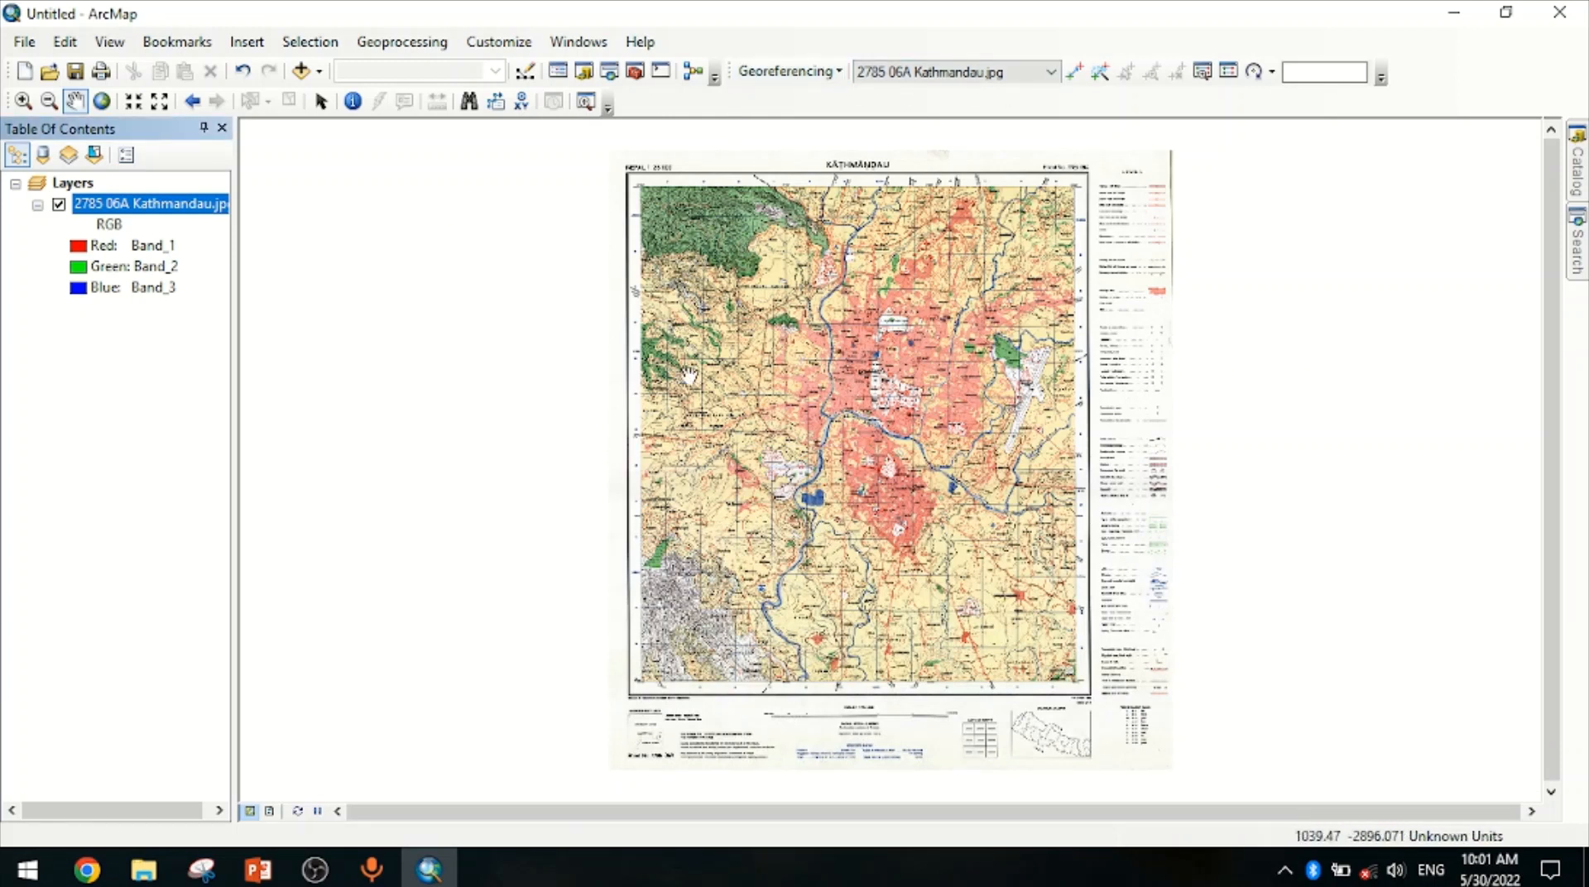
pyautogui.click(22, 102)
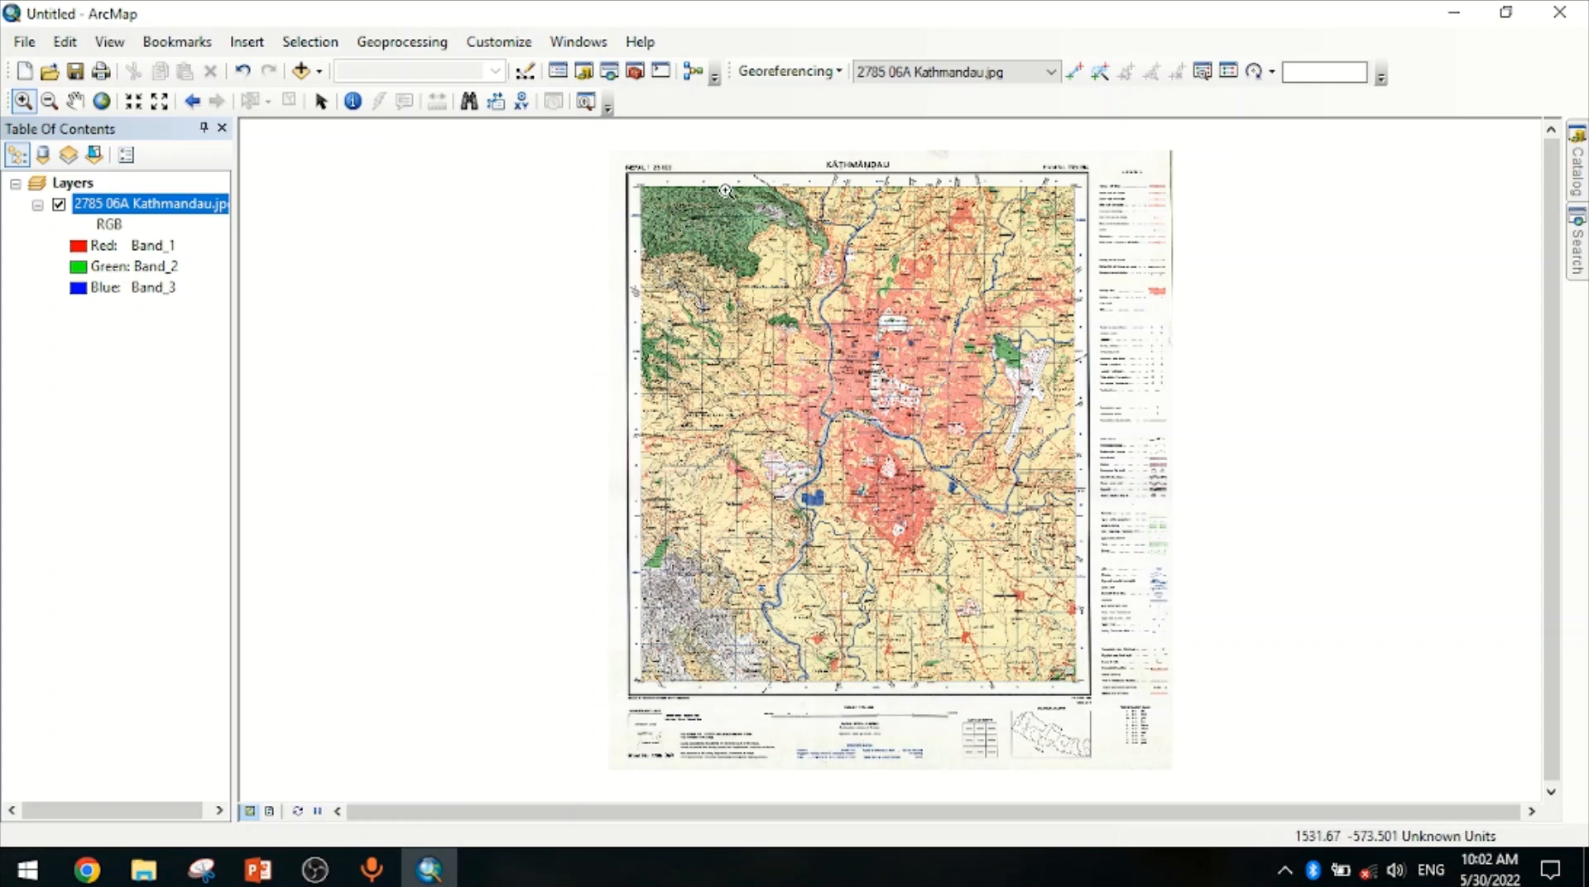
pyautogui.moveTo(586, 164); pyautogui.dragTo(677, 221)
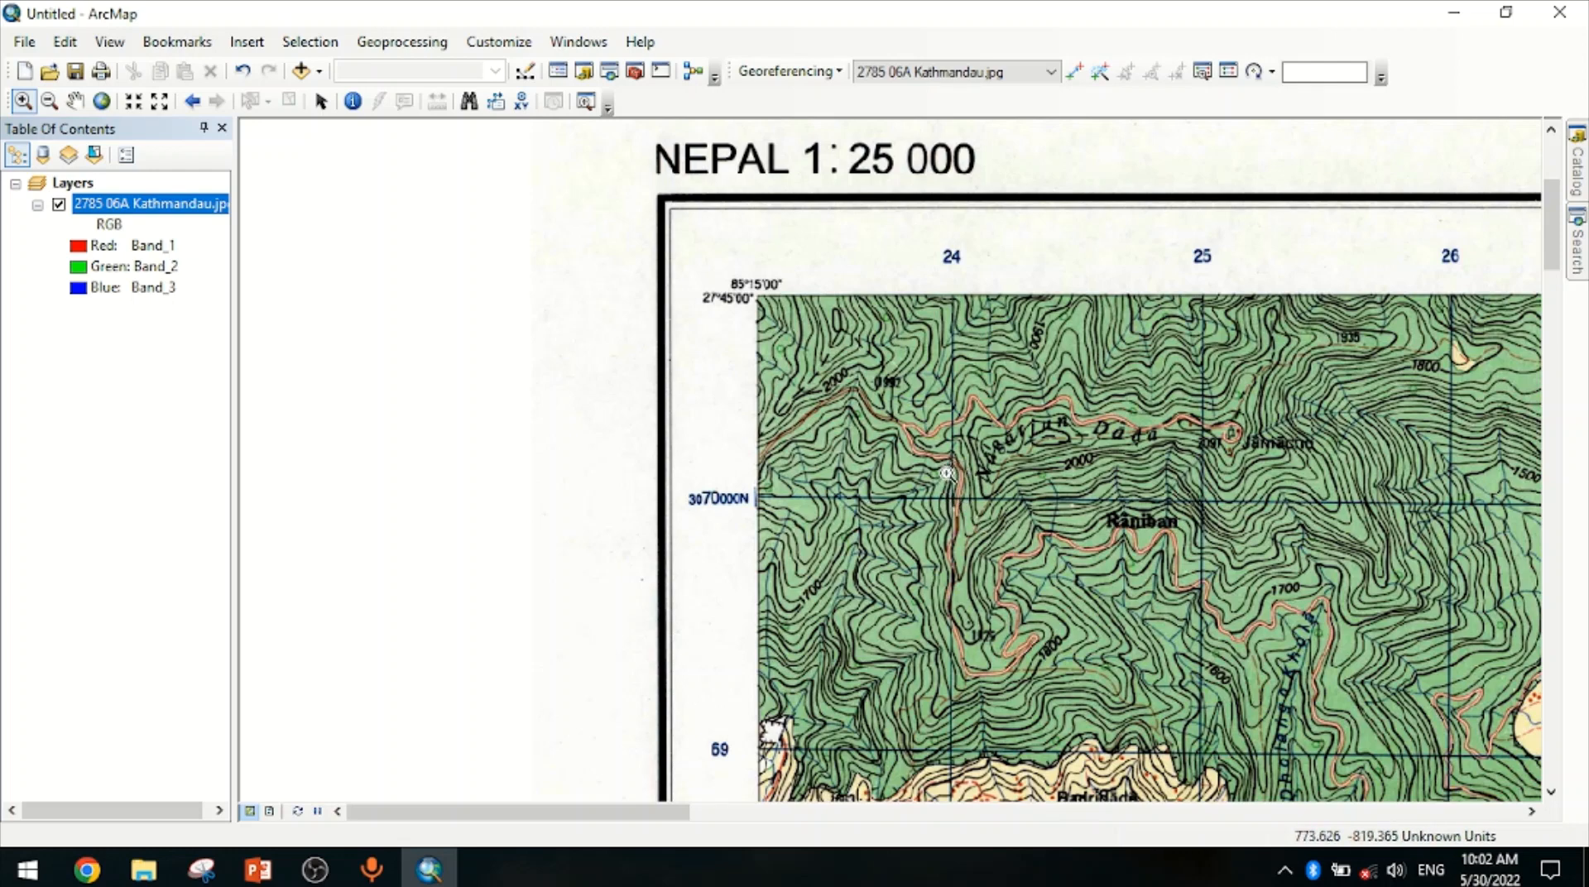
pyautogui.scroll(-2, 1334, 527)
pyautogui.scroll(4, 1334, 527)
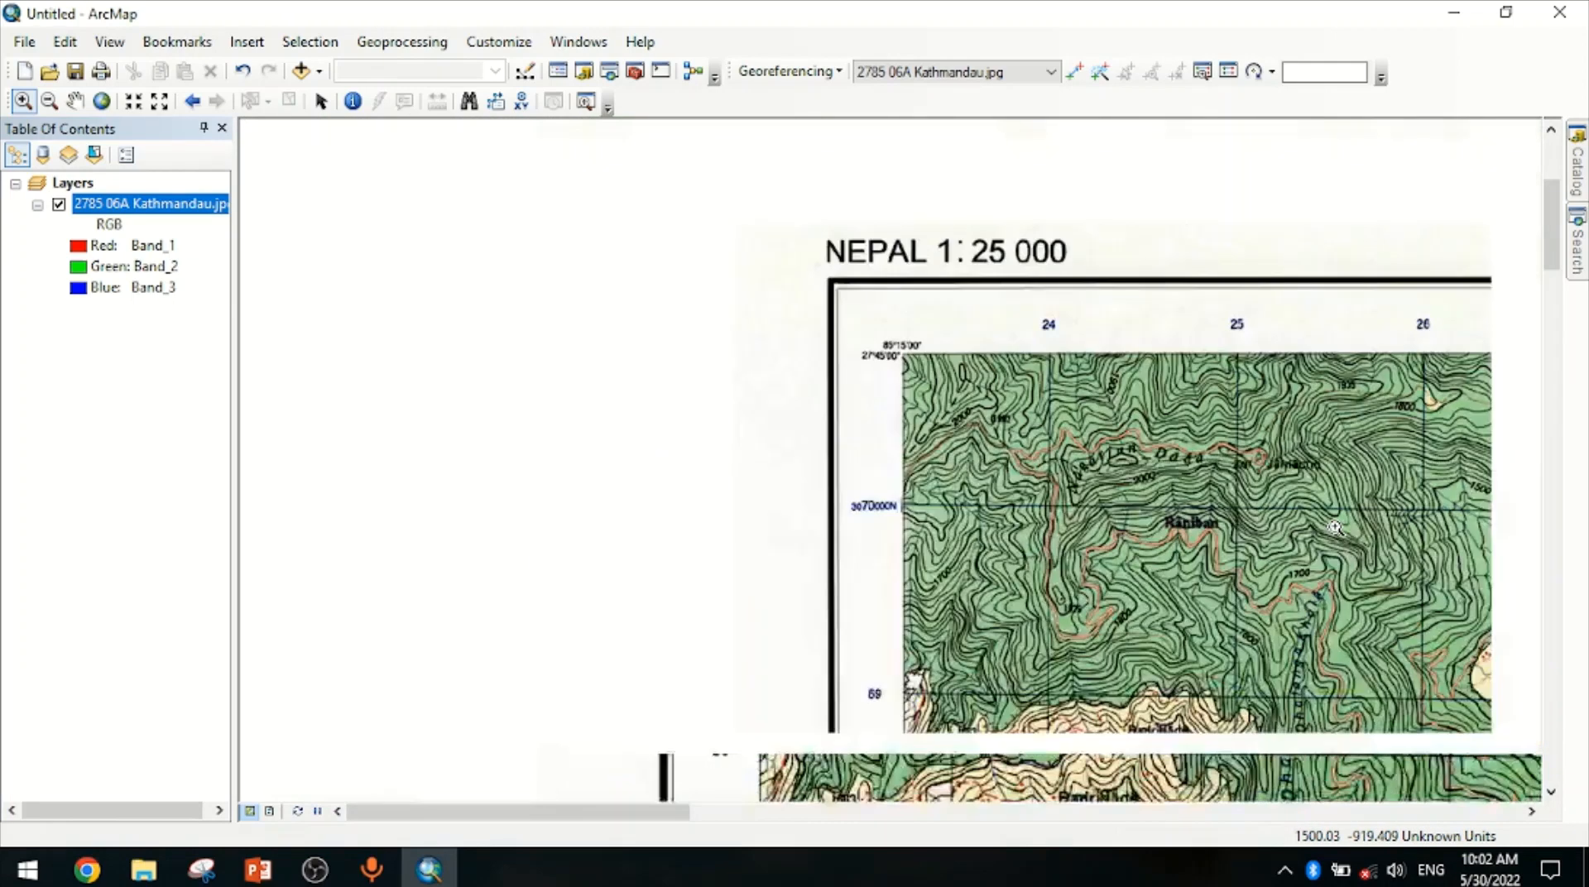
pyautogui.moveTo(1334, 527); pyautogui.dragTo(451, 411)
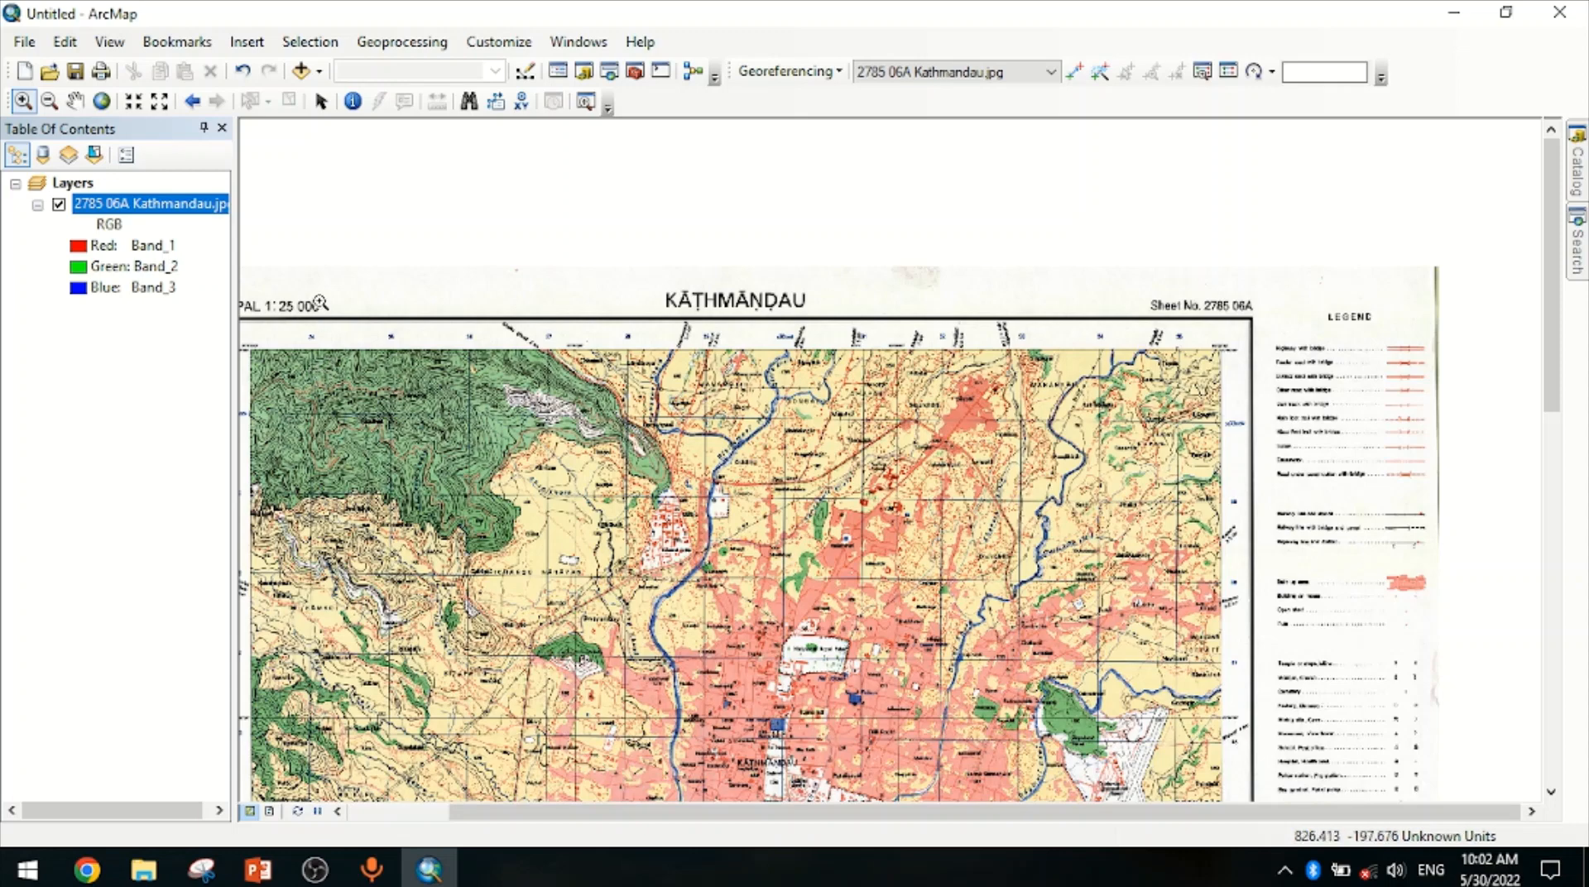
pyautogui.moveTo(333, 376); pyautogui.dragTo(991, 430)
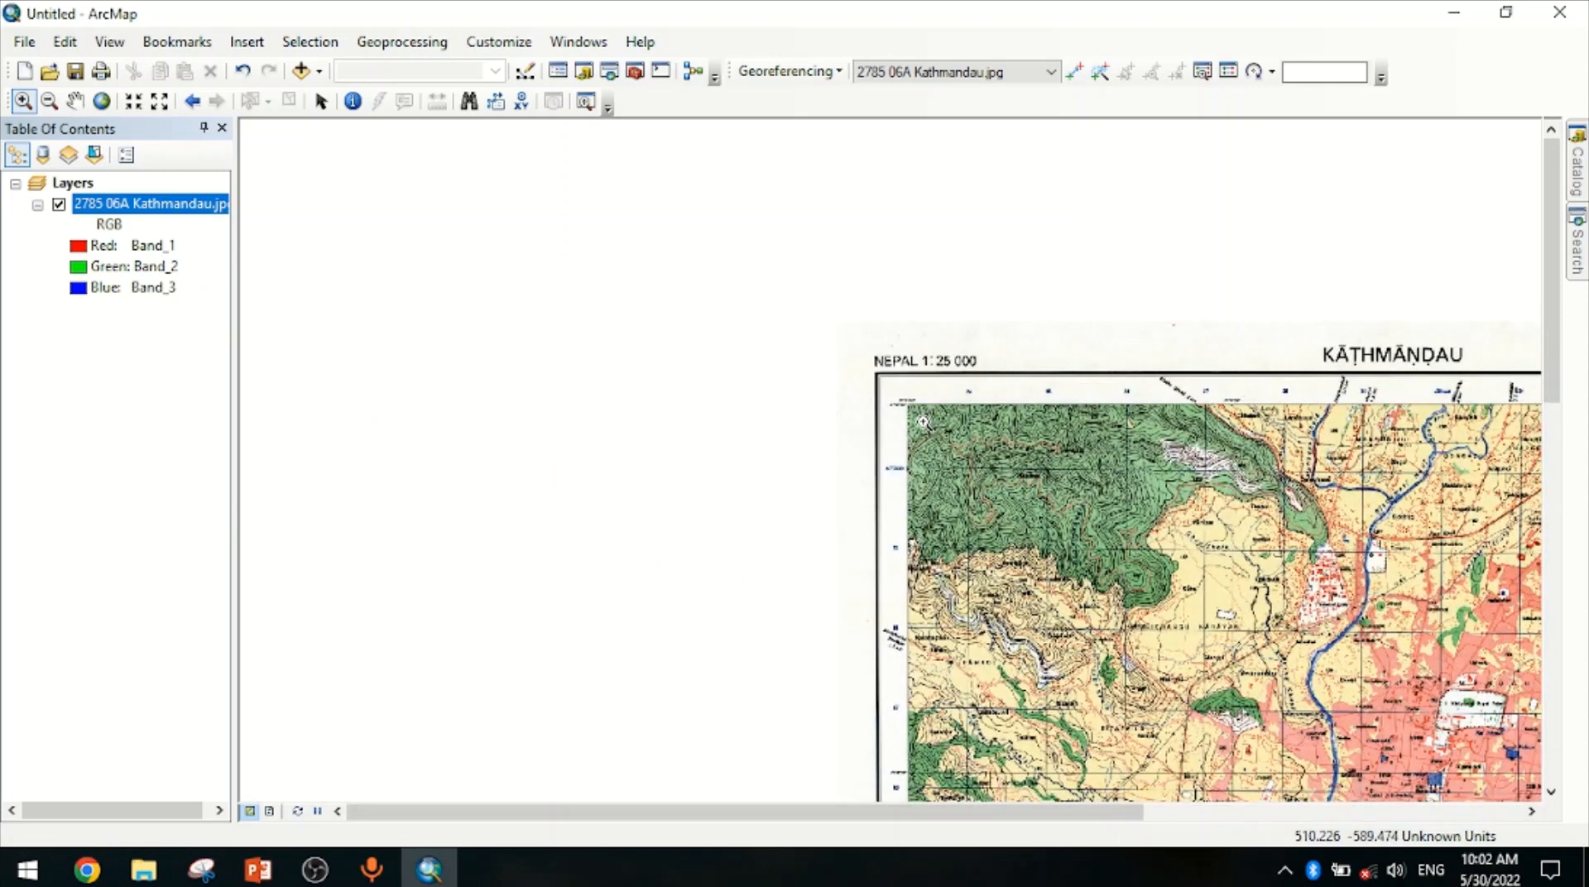
pyautogui.moveTo(925, 423); pyautogui.dragTo(1018, 513)
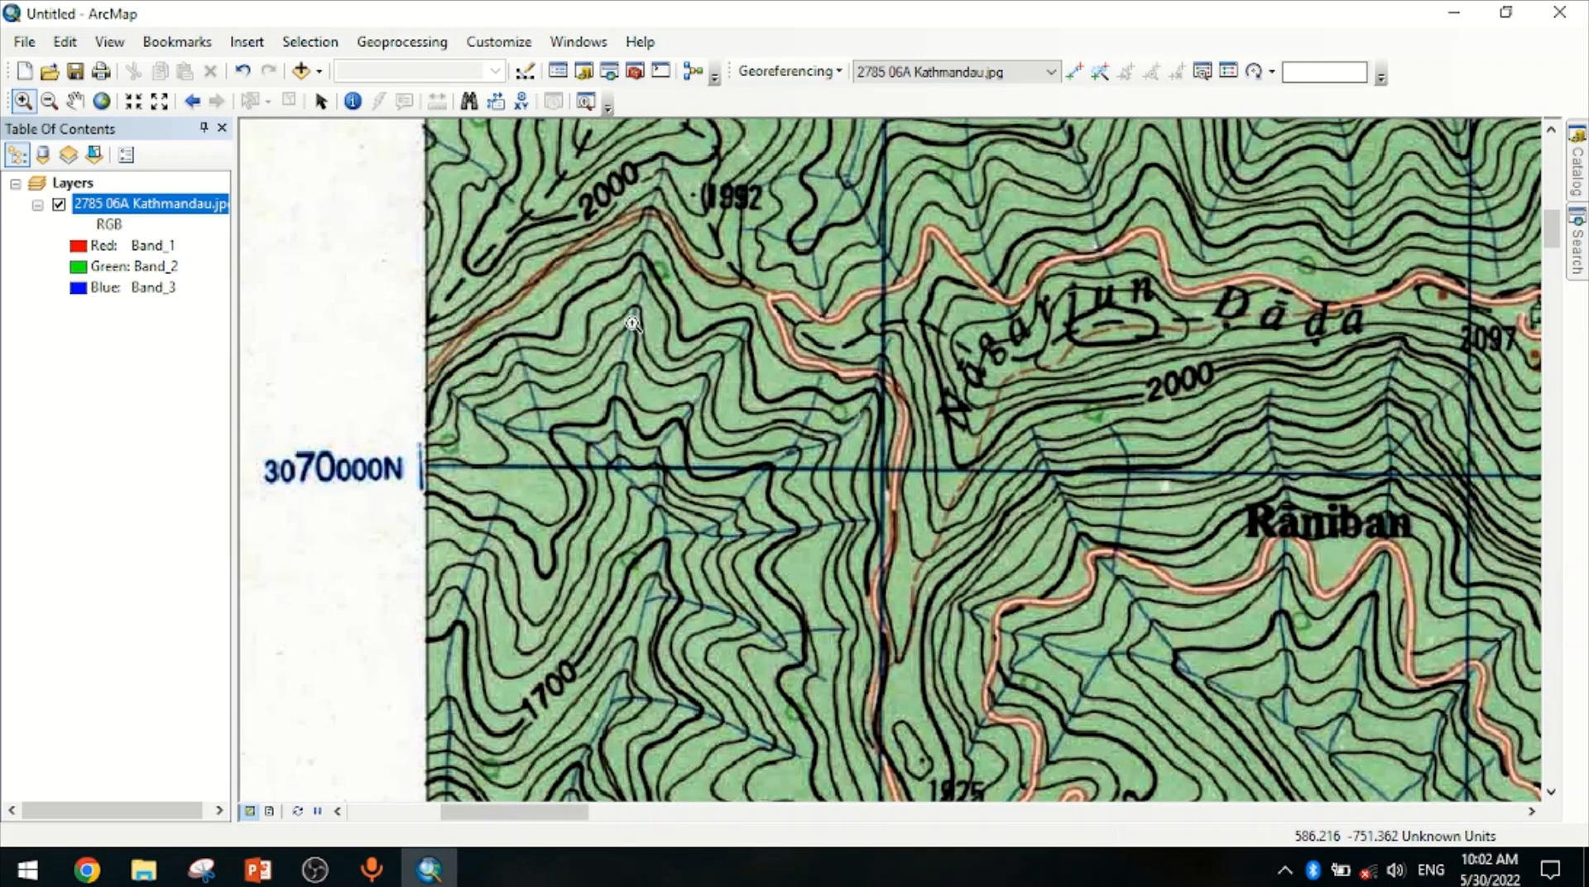
pyautogui.moveTo(633, 324); pyautogui.dragTo(1149, 627)
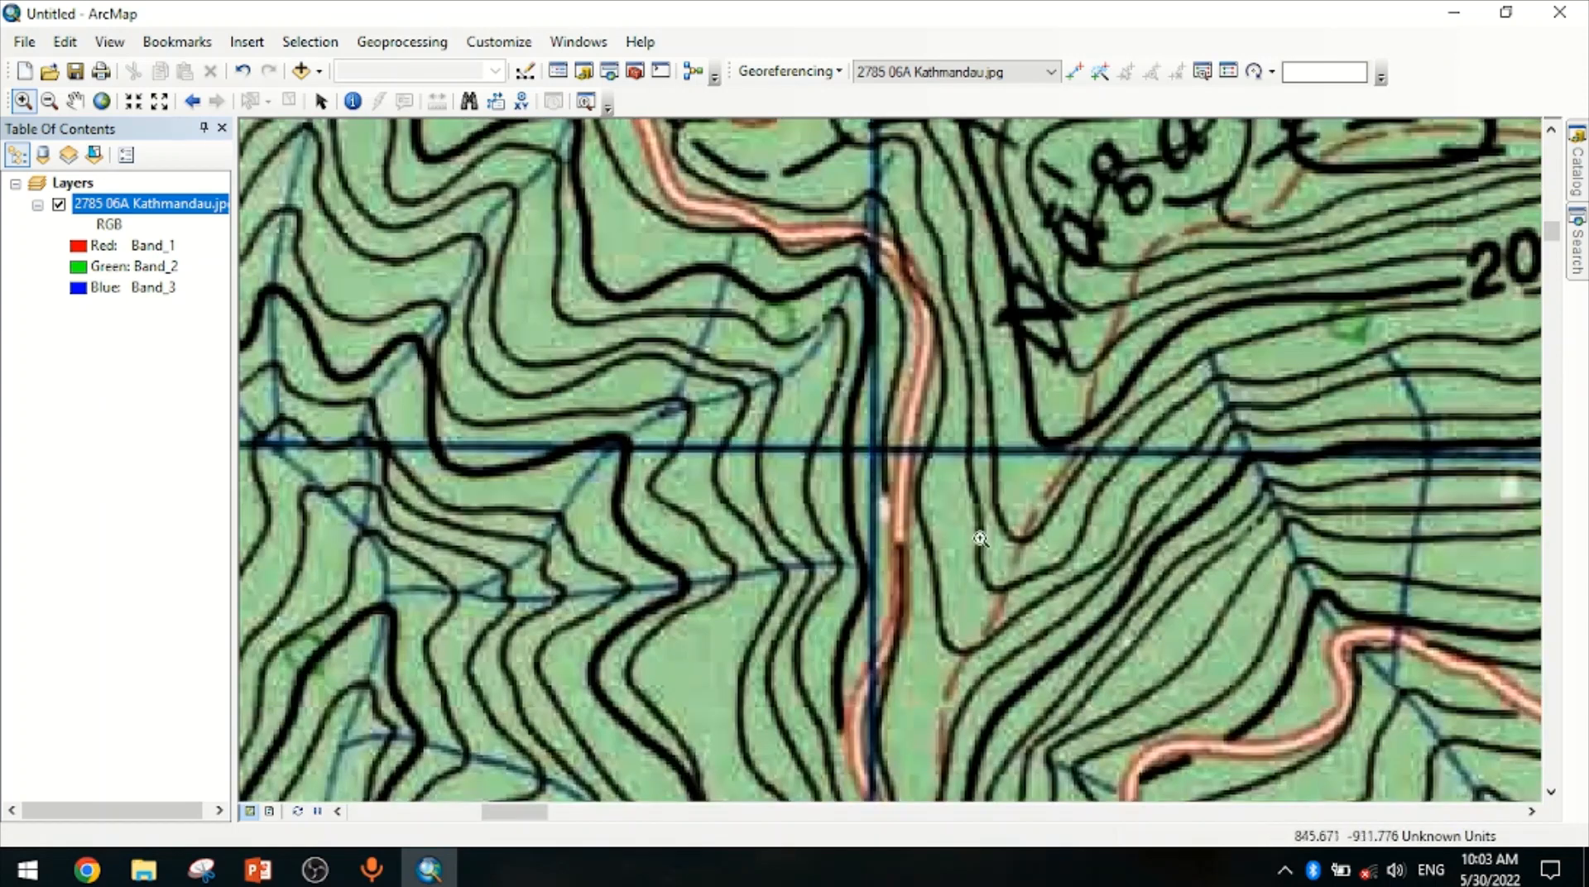
pyautogui.moveTo(493, 249); pyautogui.dragTo(1152, 625)
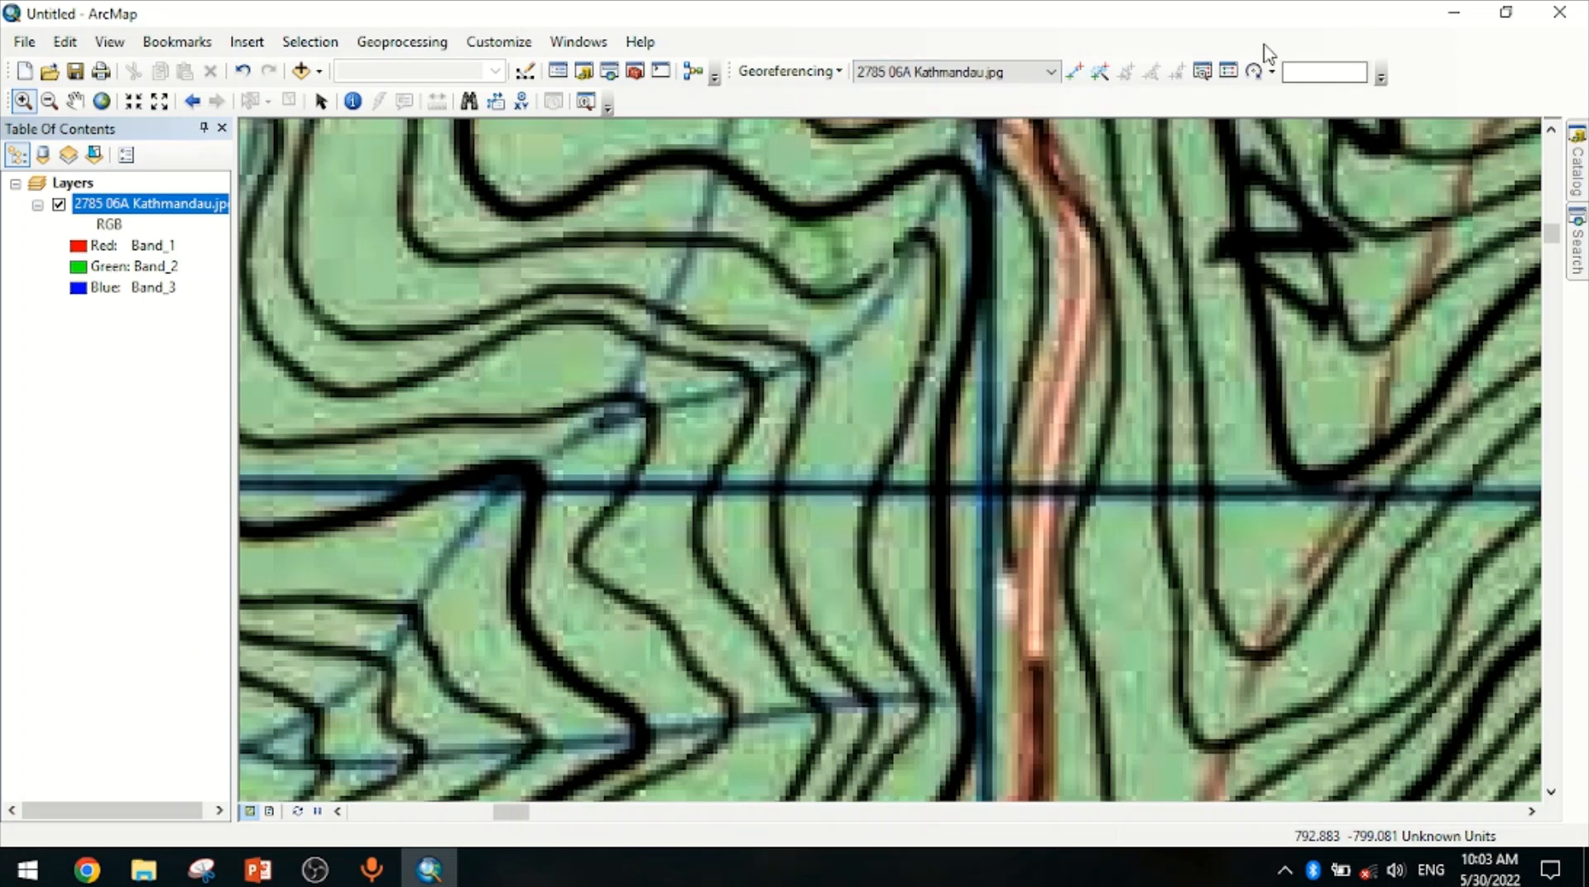
pyautogui.rightClick(1410, 67)
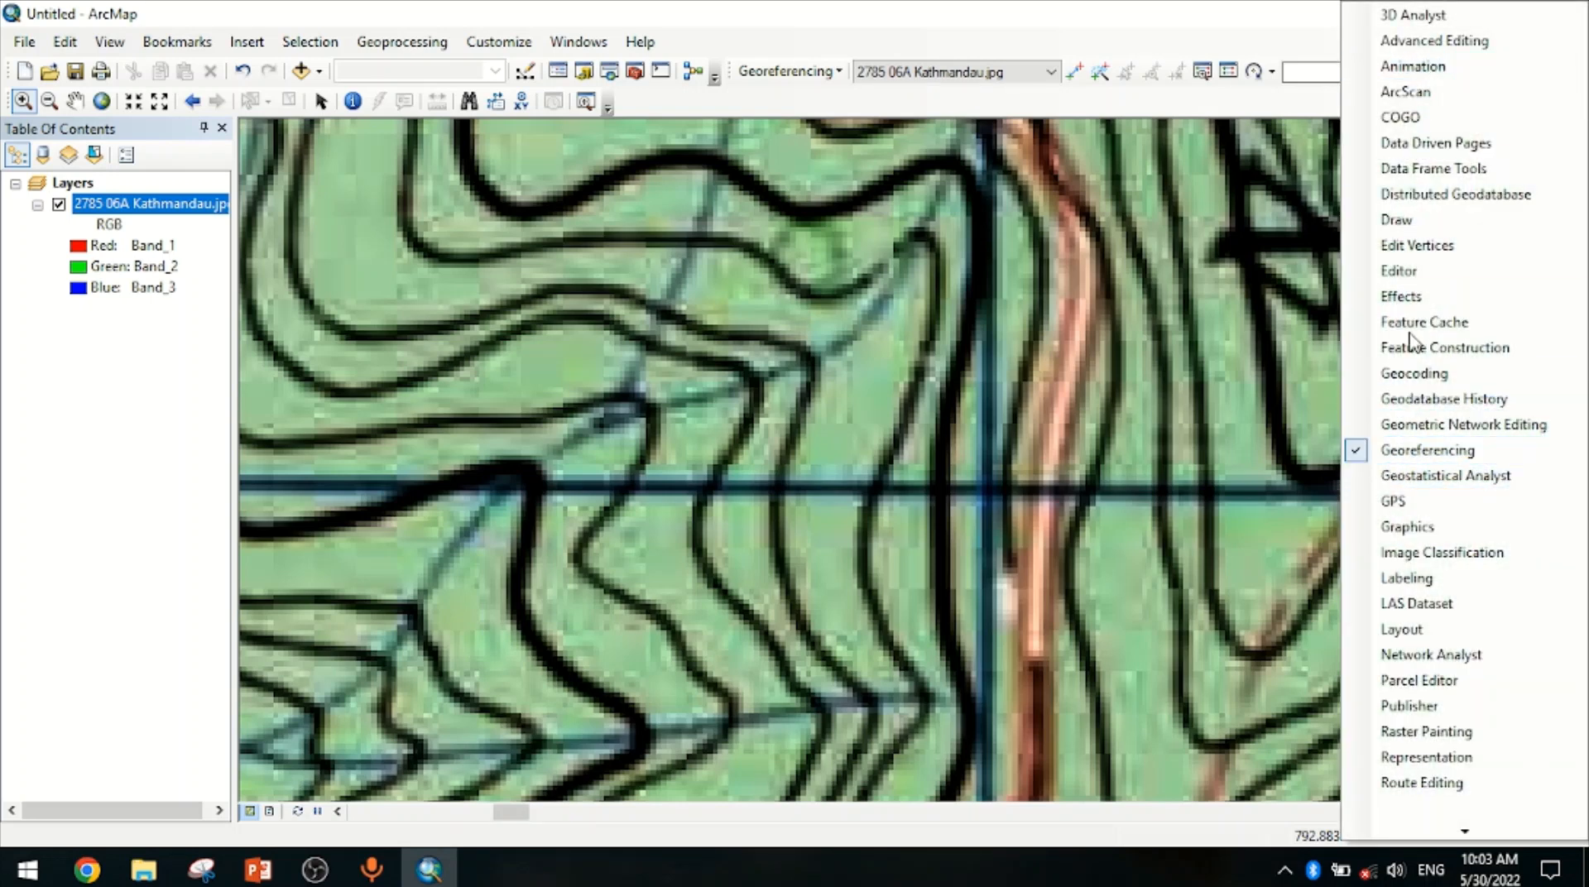
pyautogui.click(1113, 43)
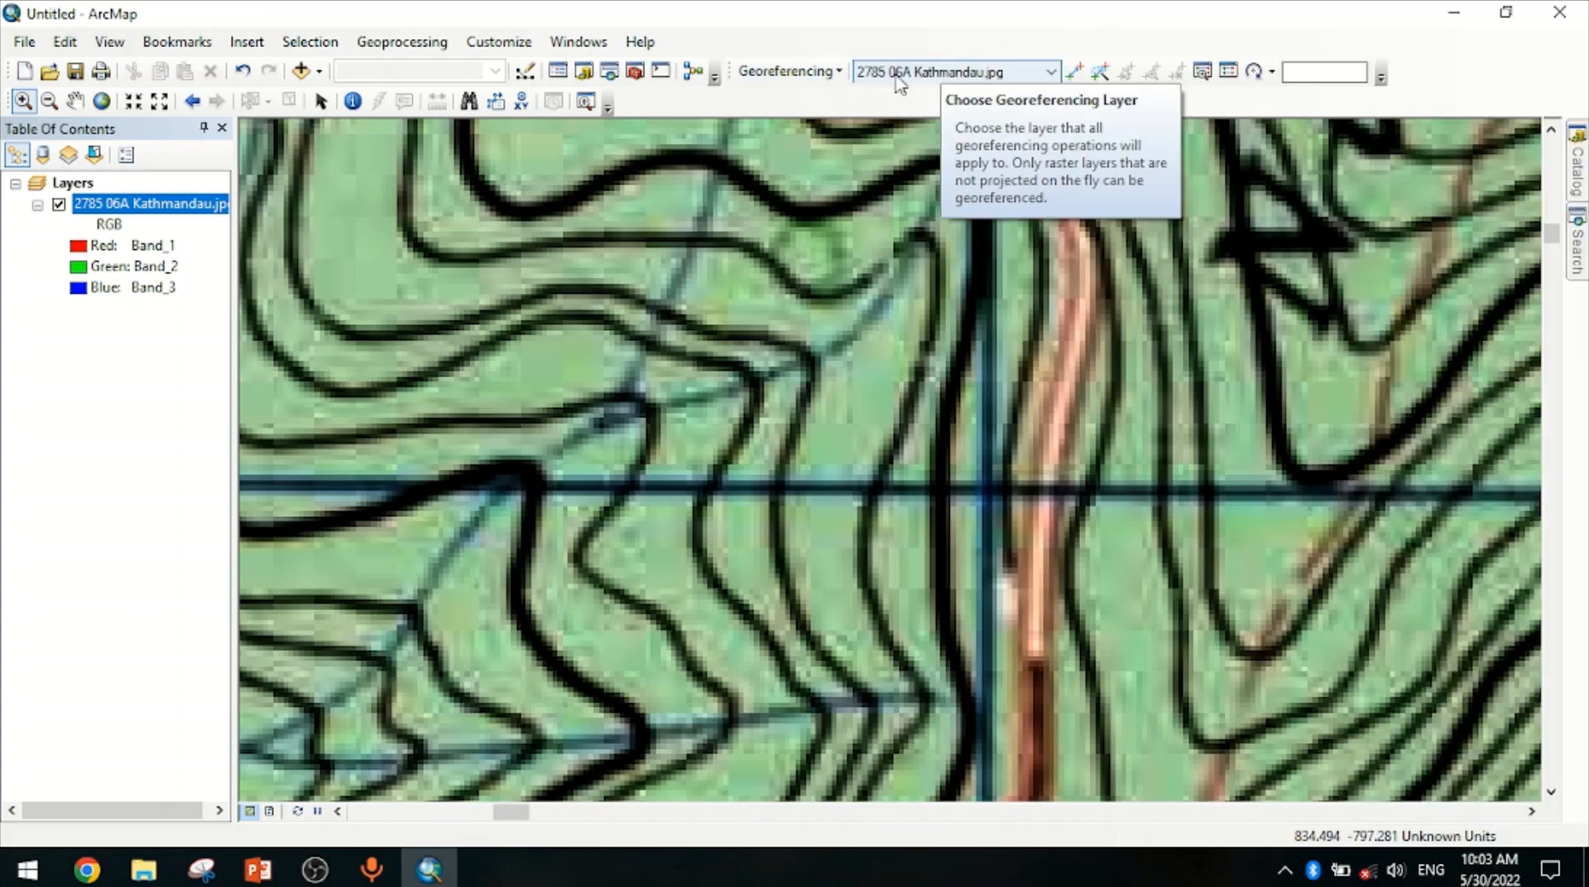
# Add a georeferencing control point at that grid intersection with coordinates X 624000 and Y 3070000
pyautogui.click(1076, 74)
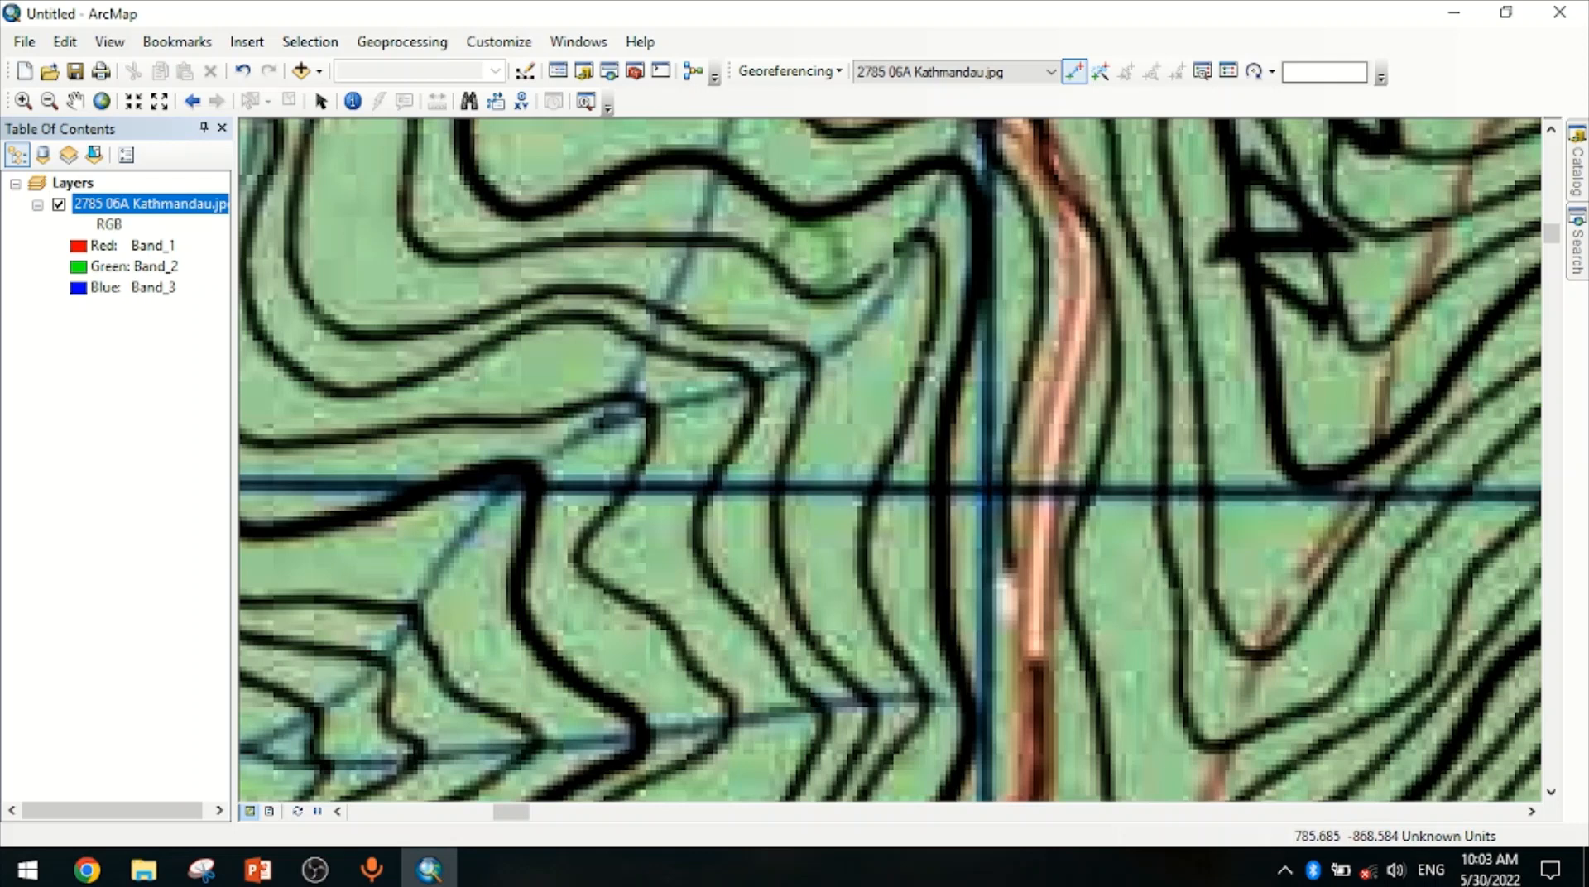
pyautogui.click(989, 494)
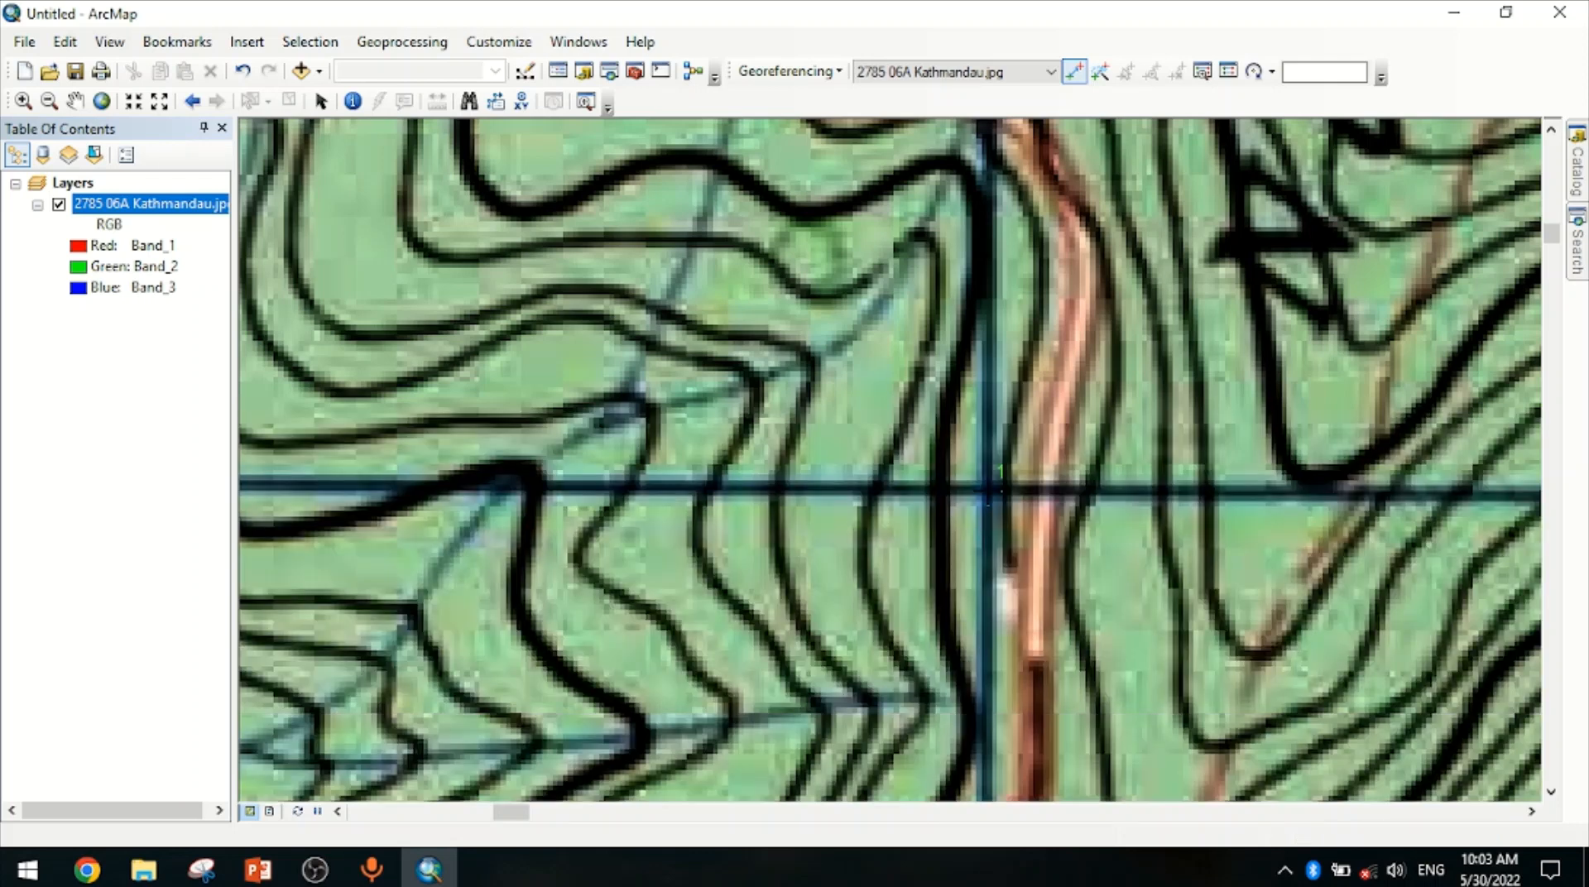
pyautogui.rightClick(989, 493)
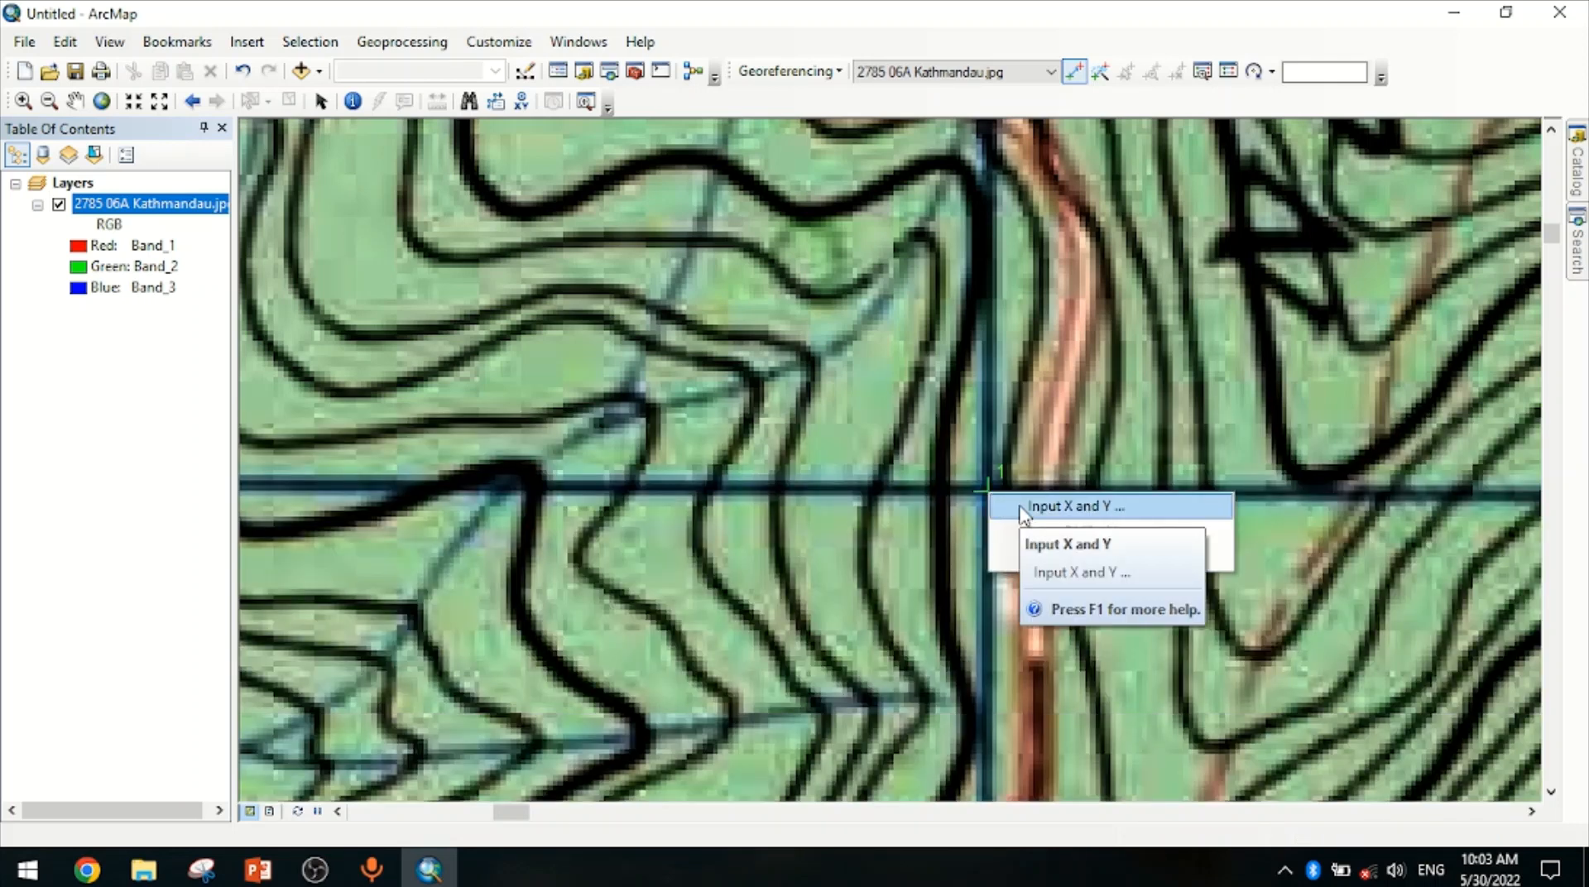
pyautogui.click(1023, 507)
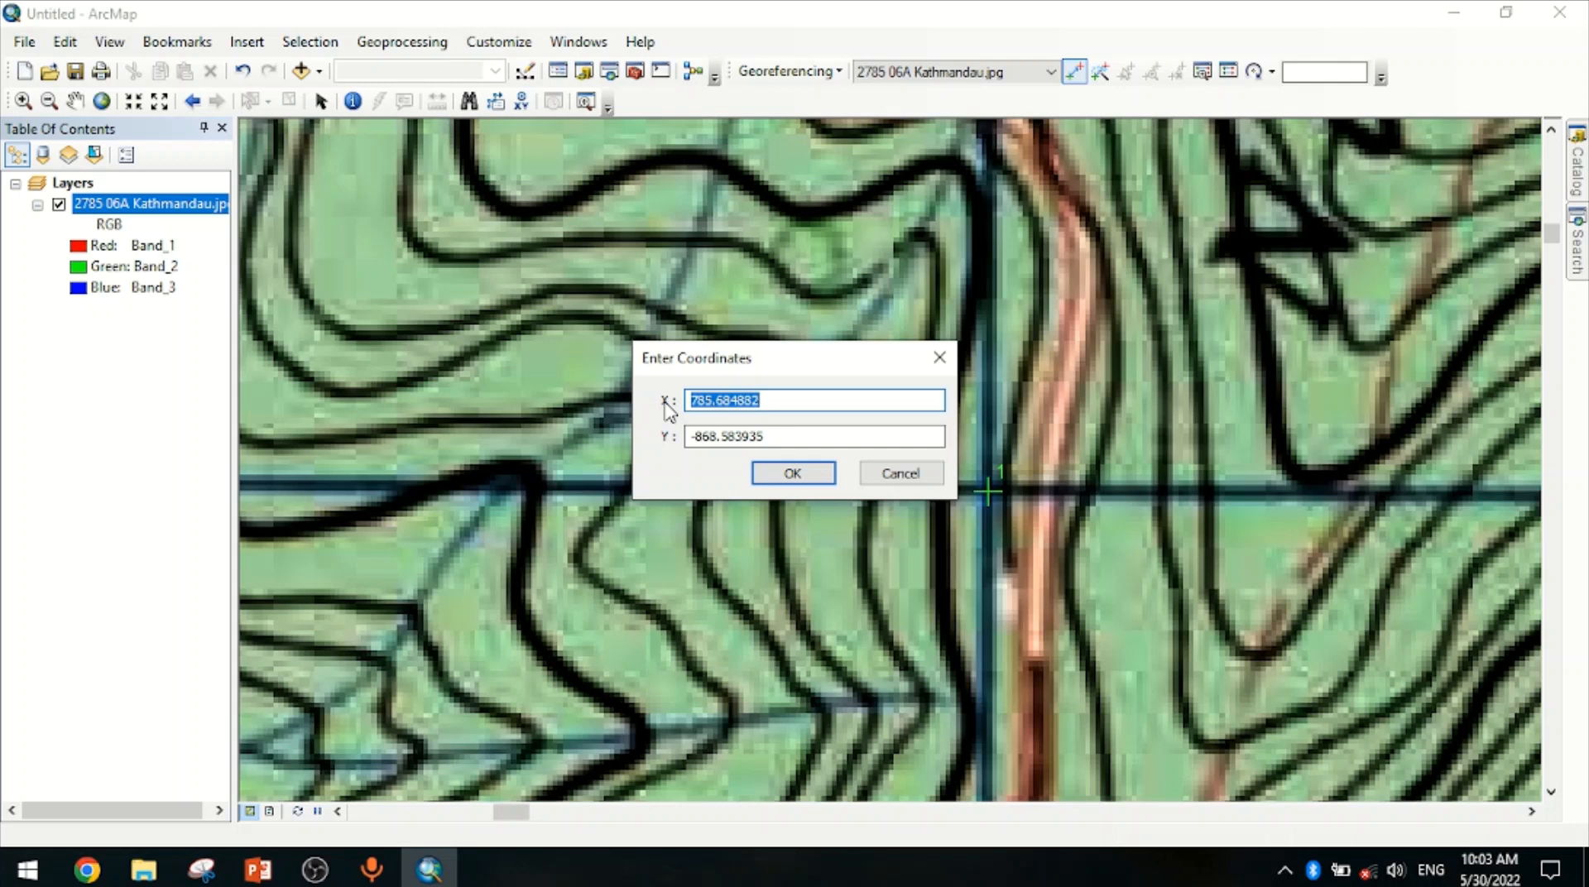
pyautogui.write('624000')
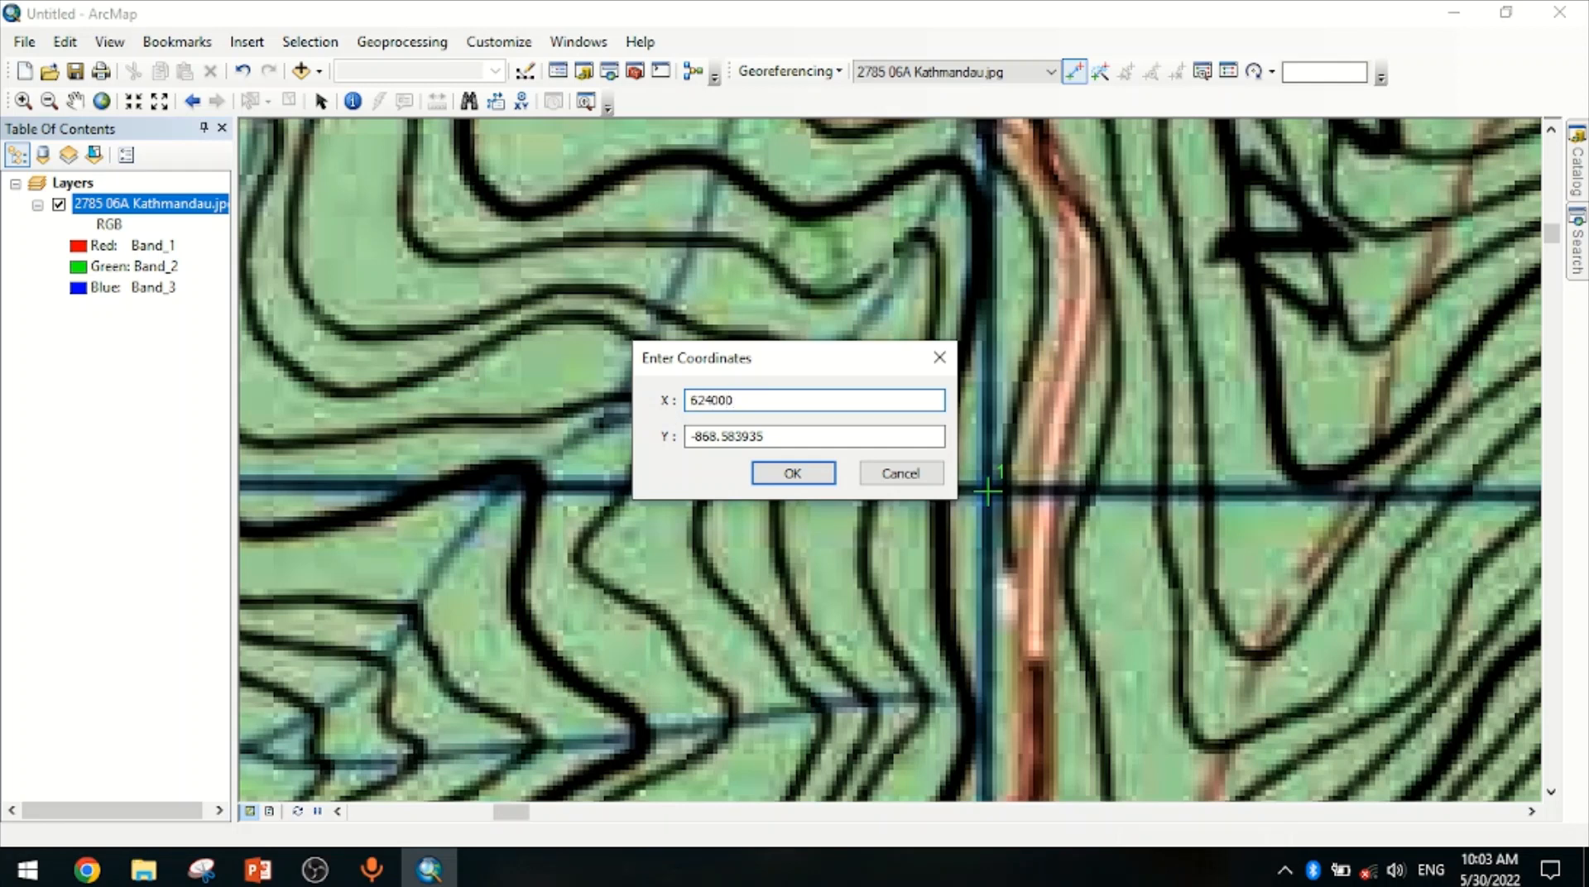
pyautogui.press('Tab')
pyautogui.write('30')
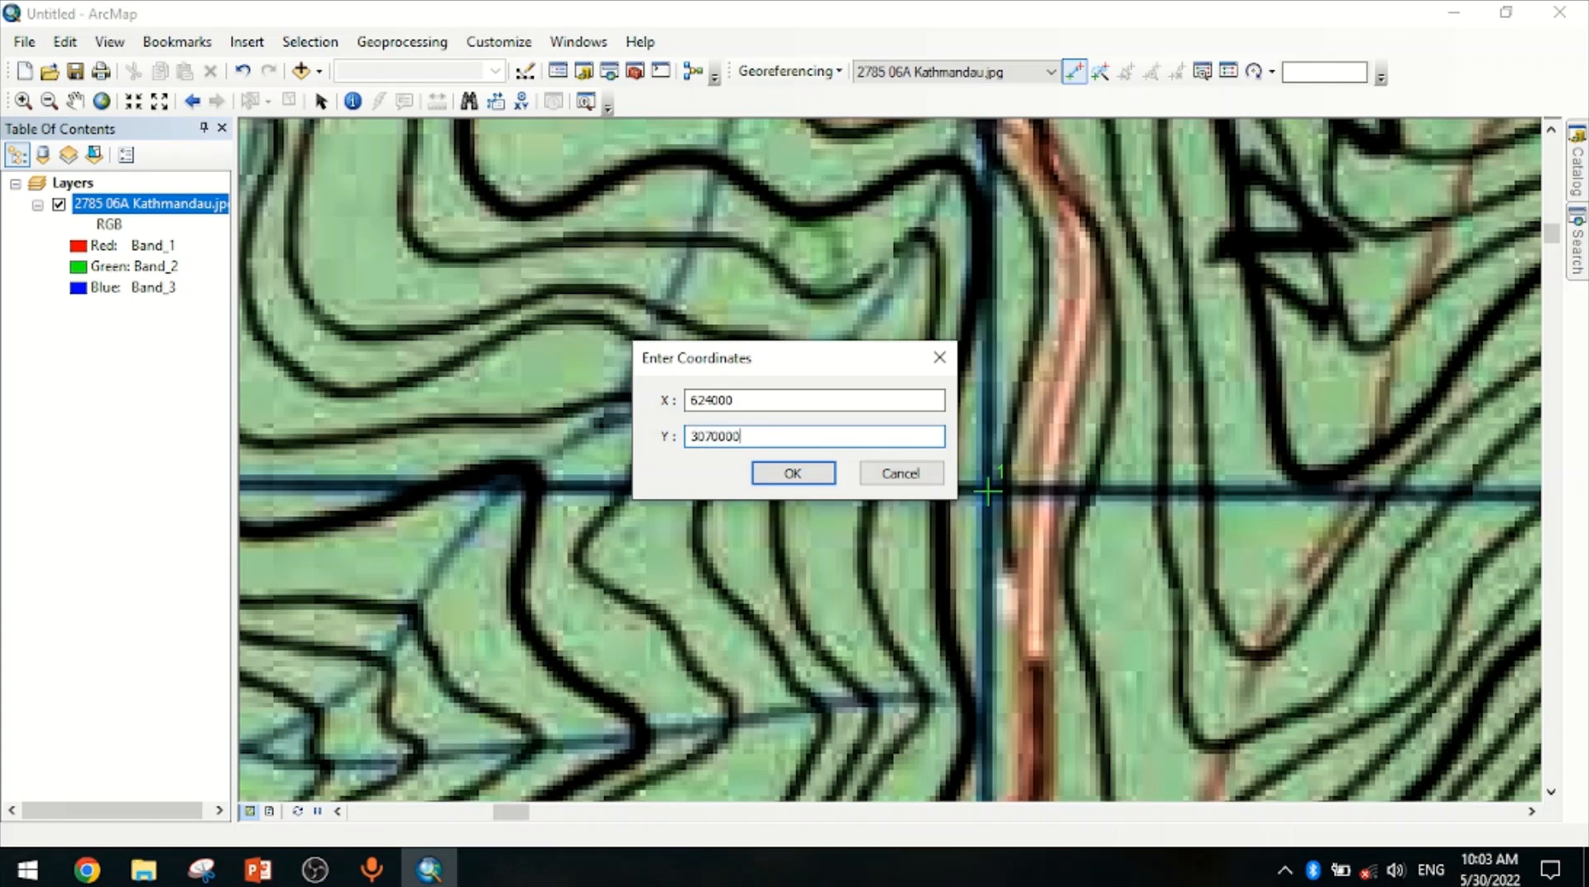
pyautogui.click(784, 478)
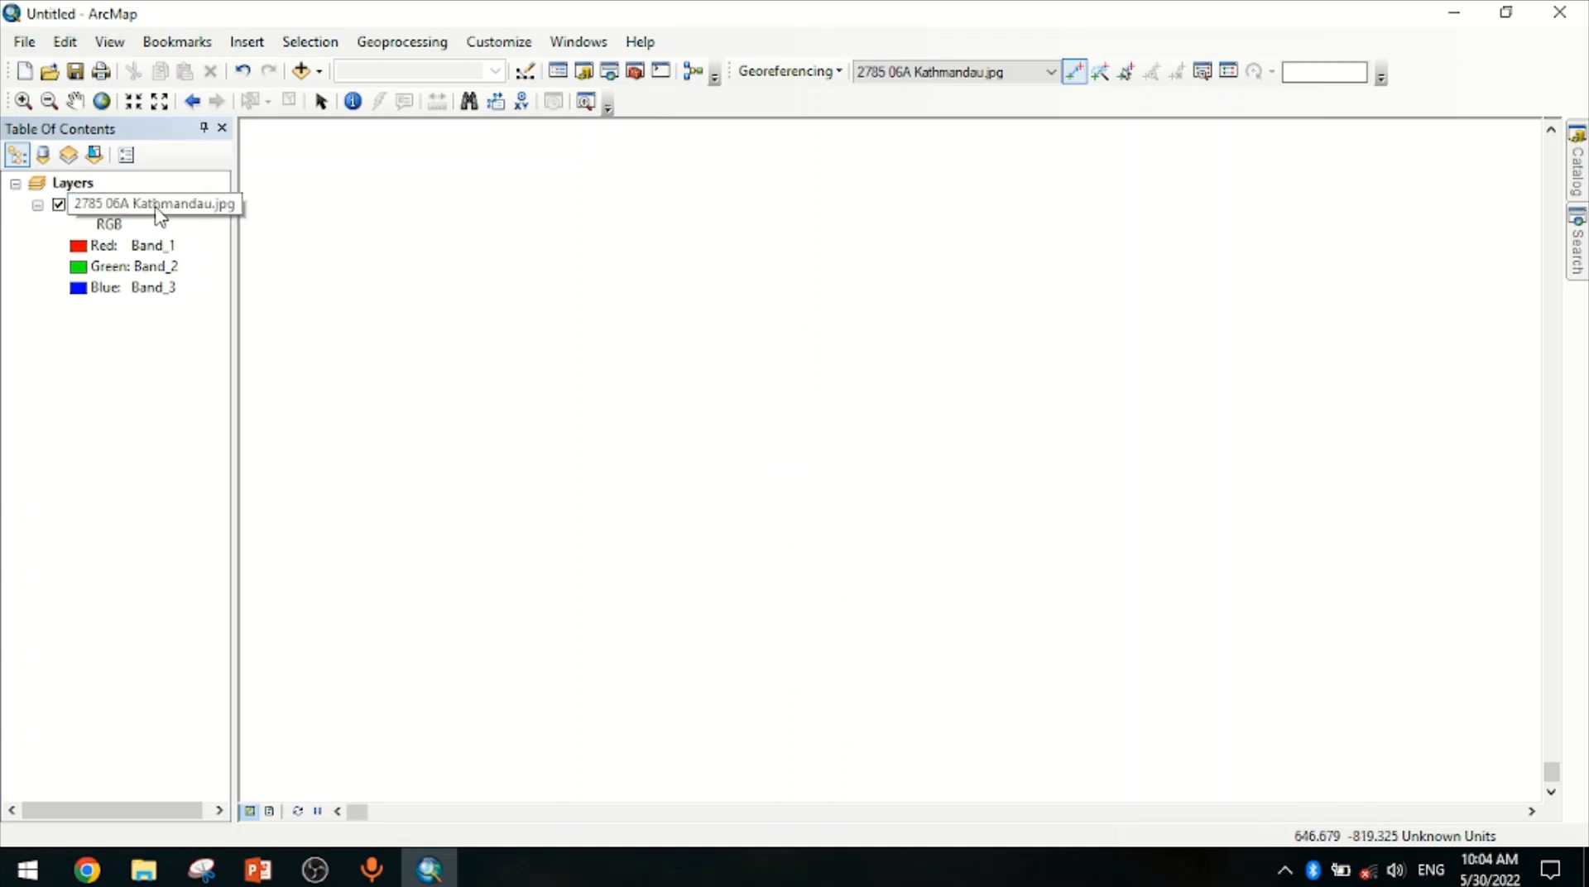
# Zoom to the full extent of the Kathmandu map layer
pyautogui.click(159, 217)
pyautogui.rightClick(120, 209)
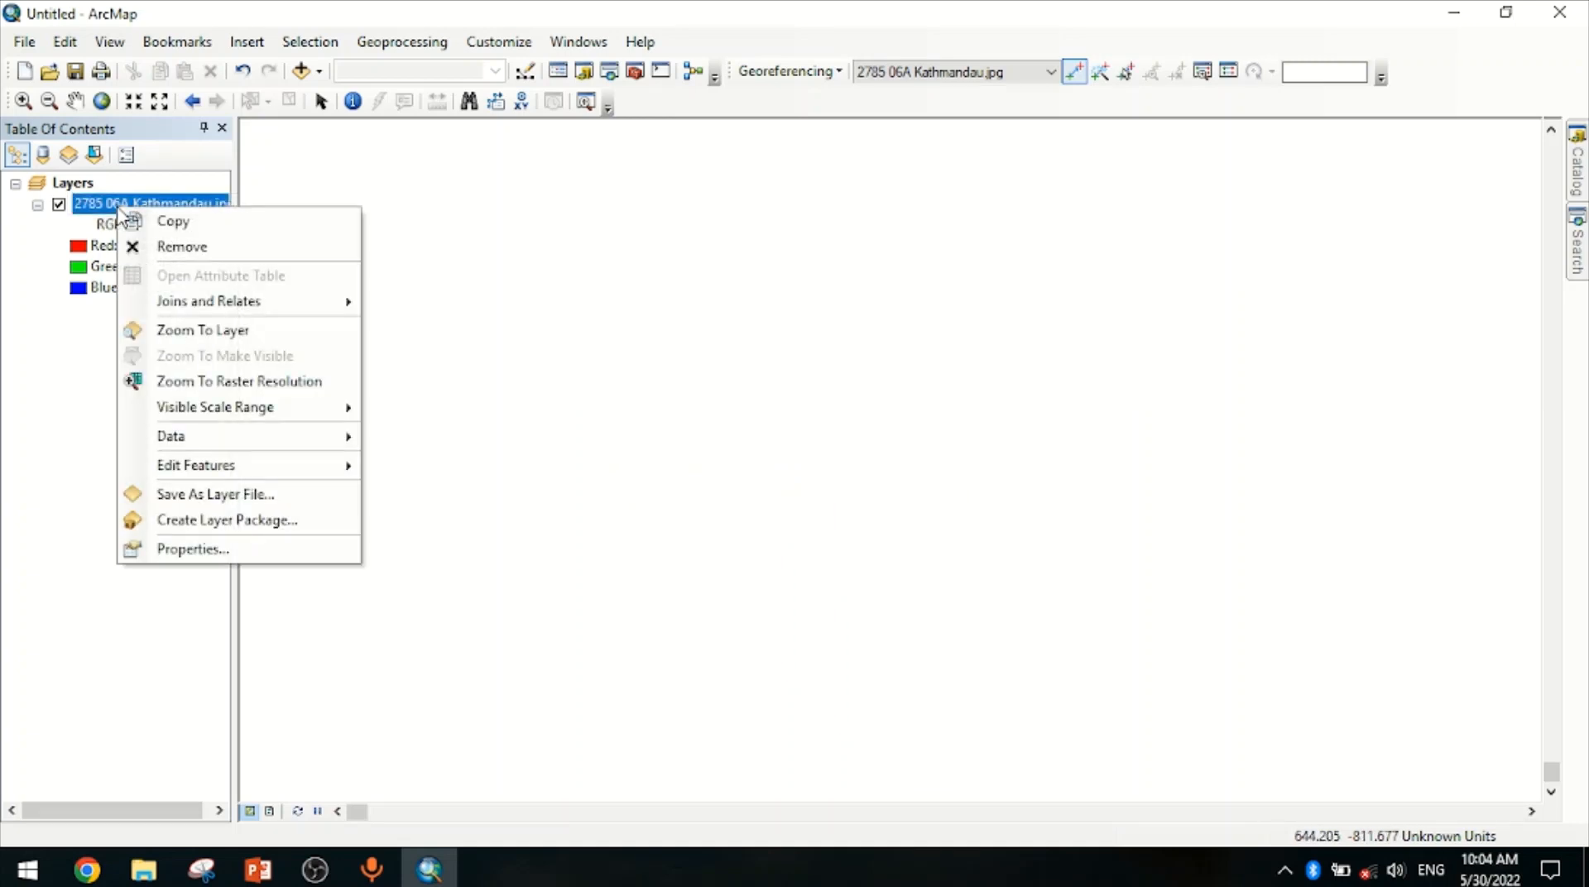
pyautogui.click(214, 343)
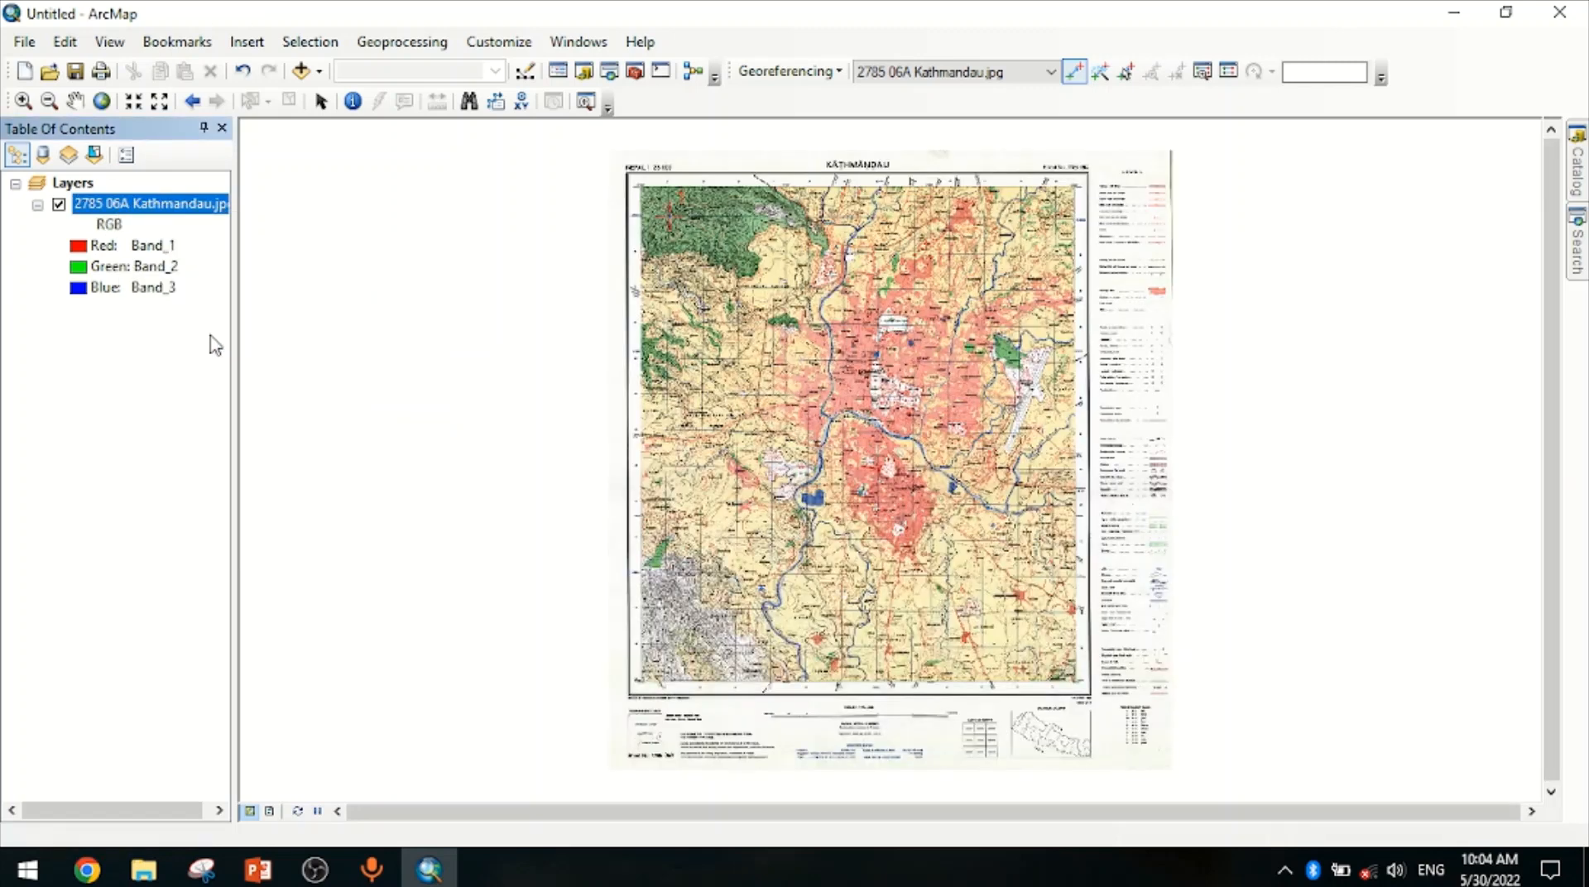
# Add a georeferencing control point at the top-right grid intersection with coordinates X 635000 and Y 3070000
pyautogui.click(24, 101)
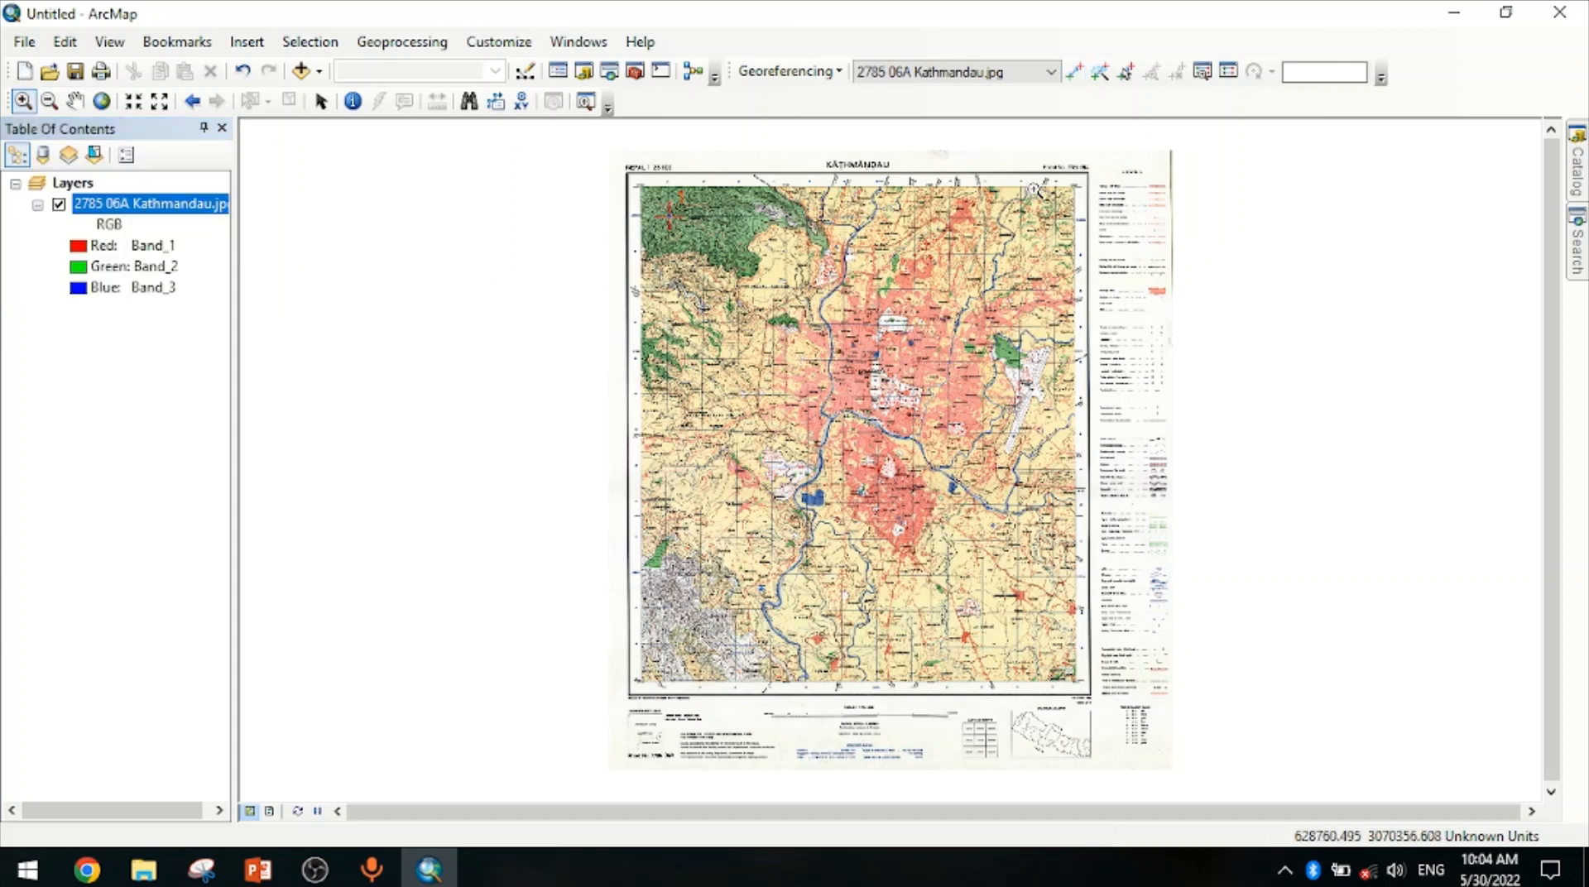
pyautogui.moveTo(1035, 192); pyautogui.dragTo(1076, 238)
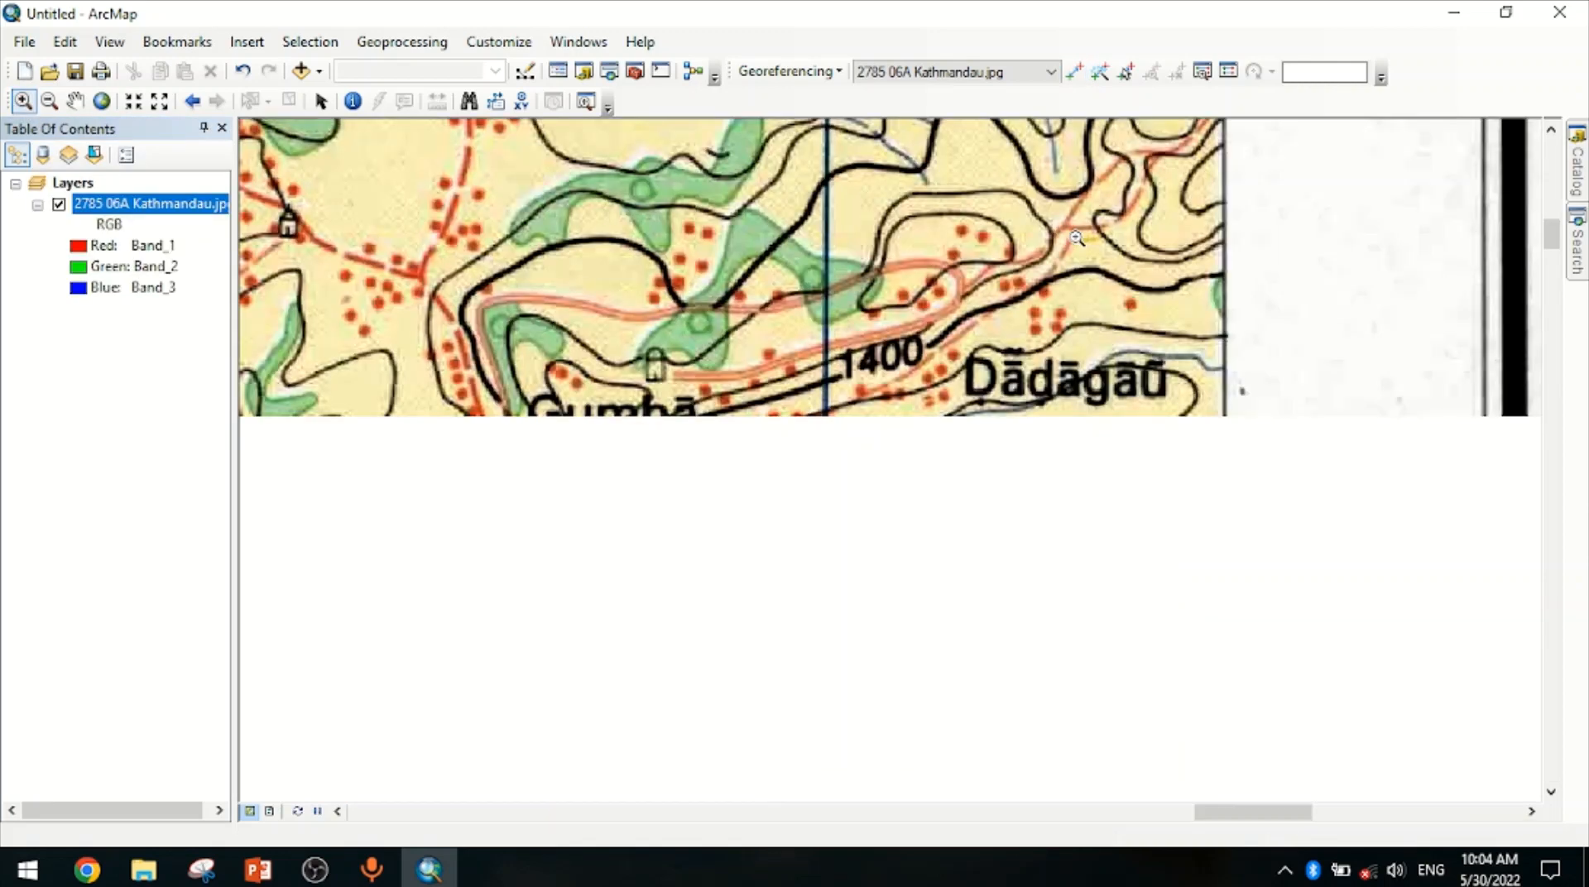
pyautogui.click(747, 353)
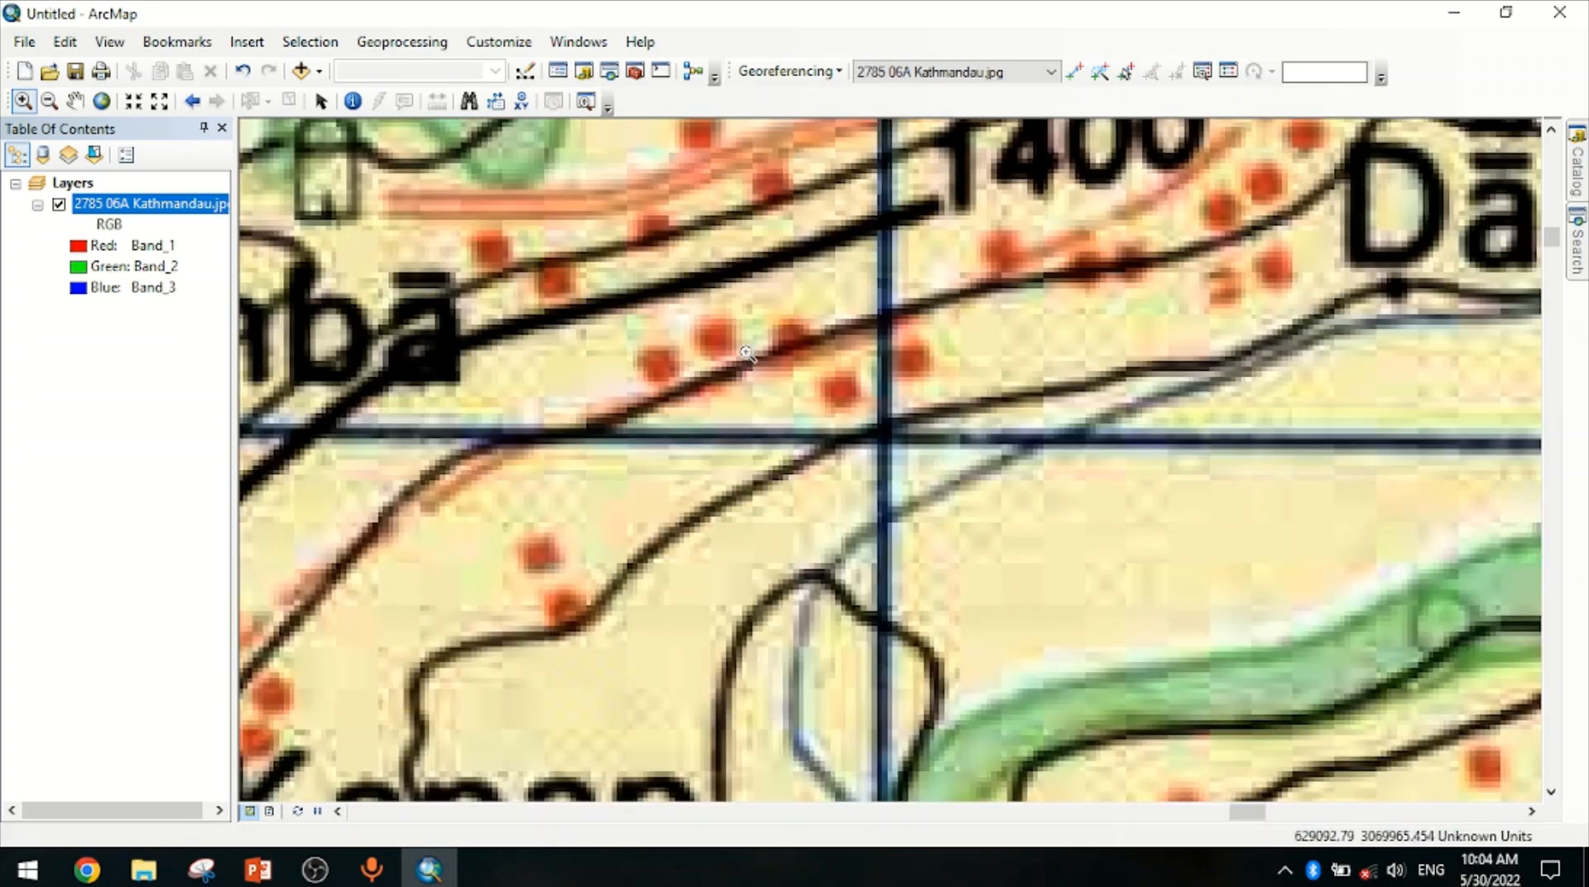
pyautogui.moveTo(681, 319); pyautogui.dragTo(1140, 625)
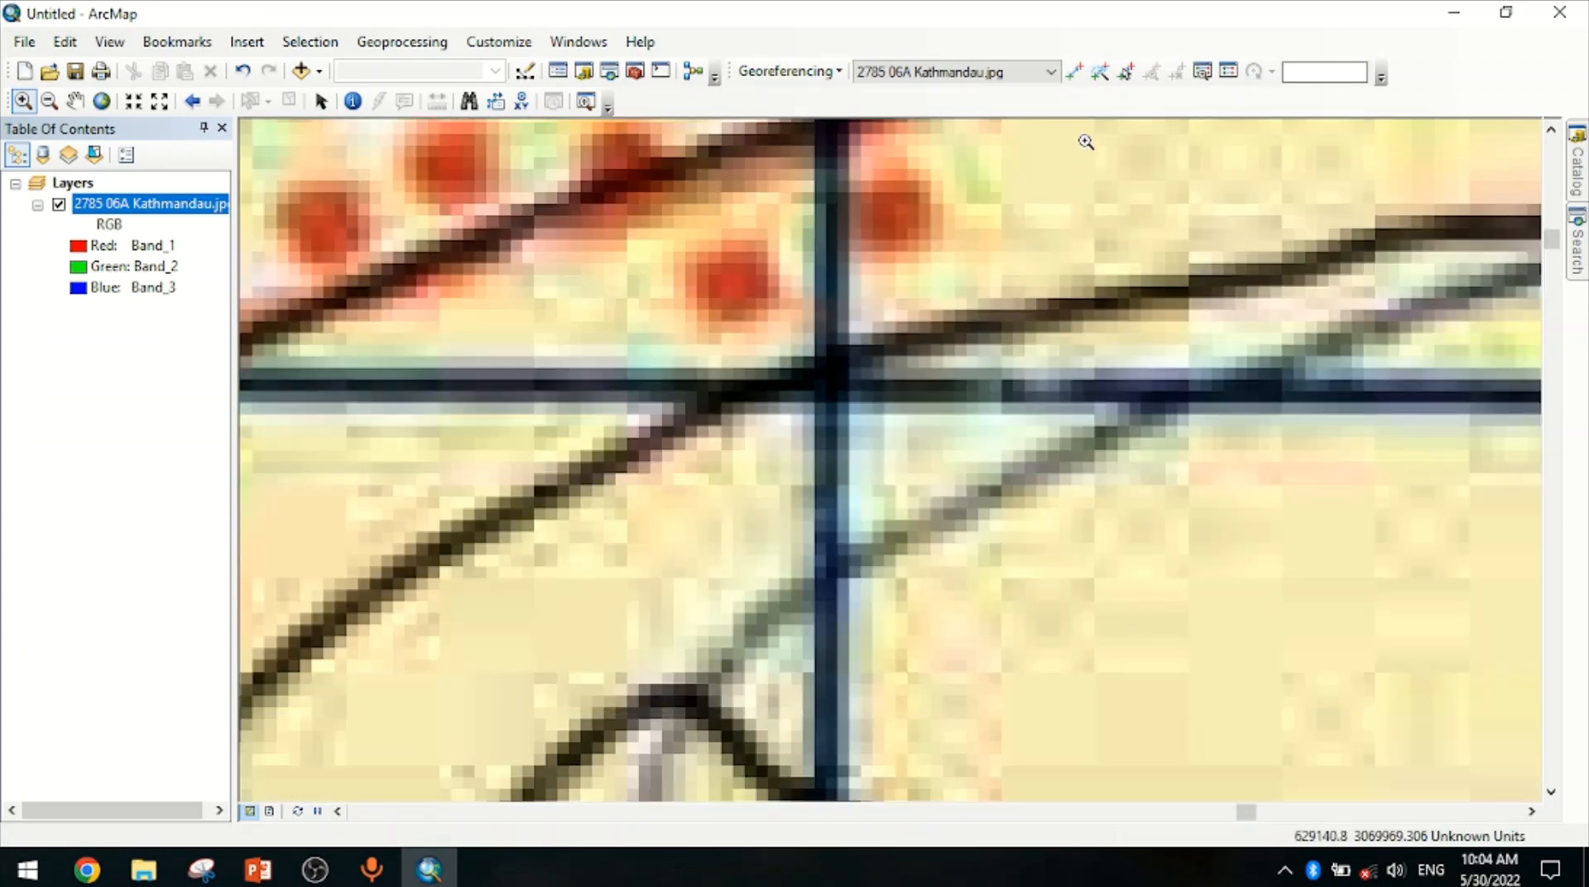
pyautogui.click(1076, 73)
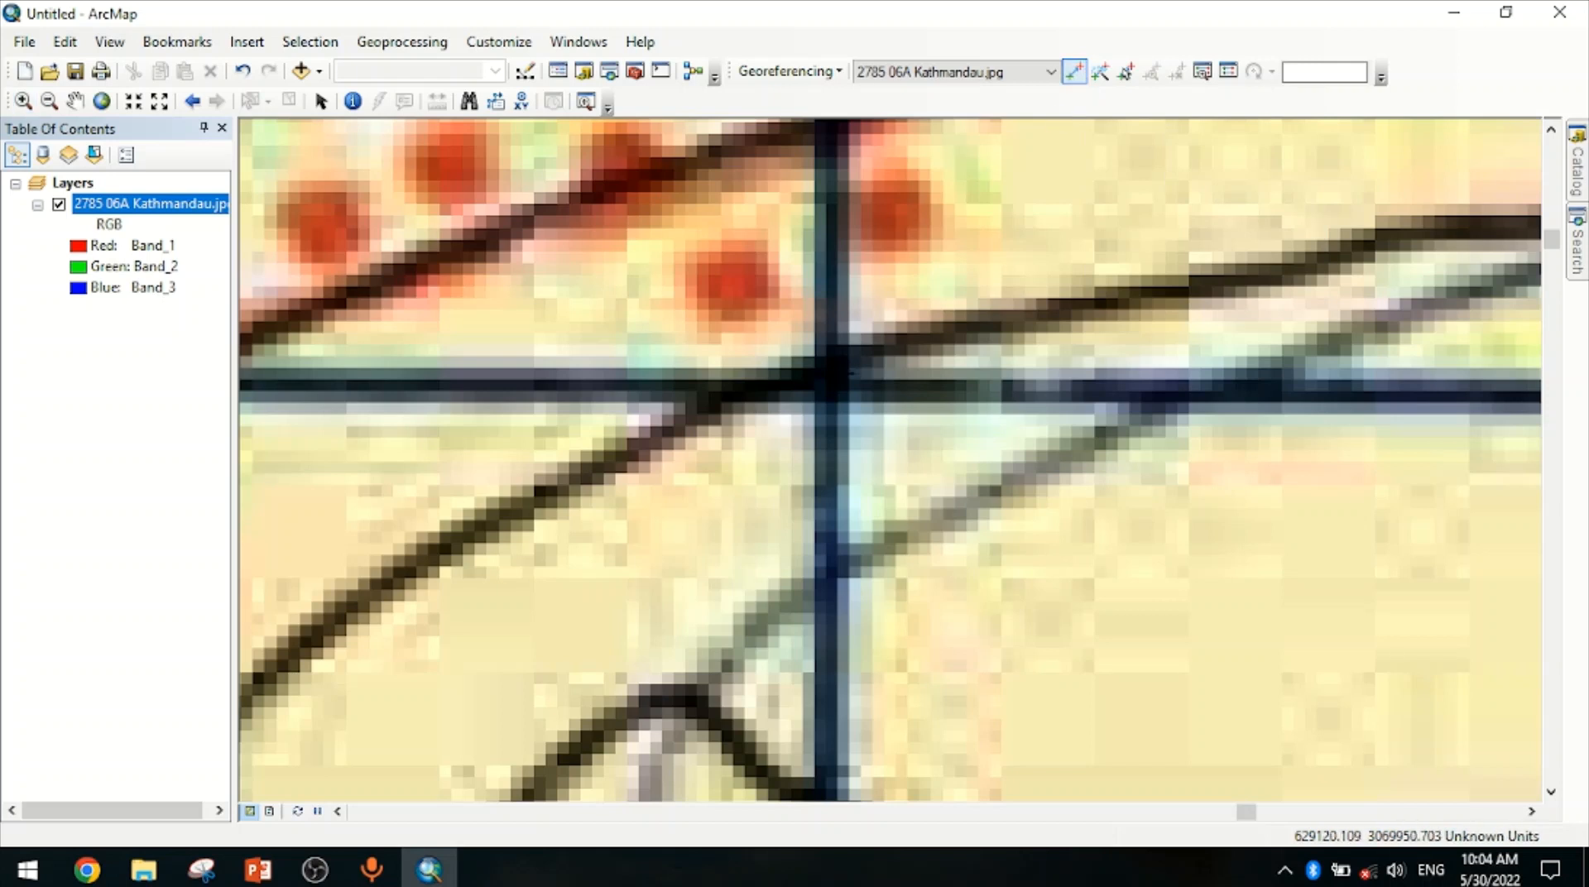
pyautogui.click(832, 376)
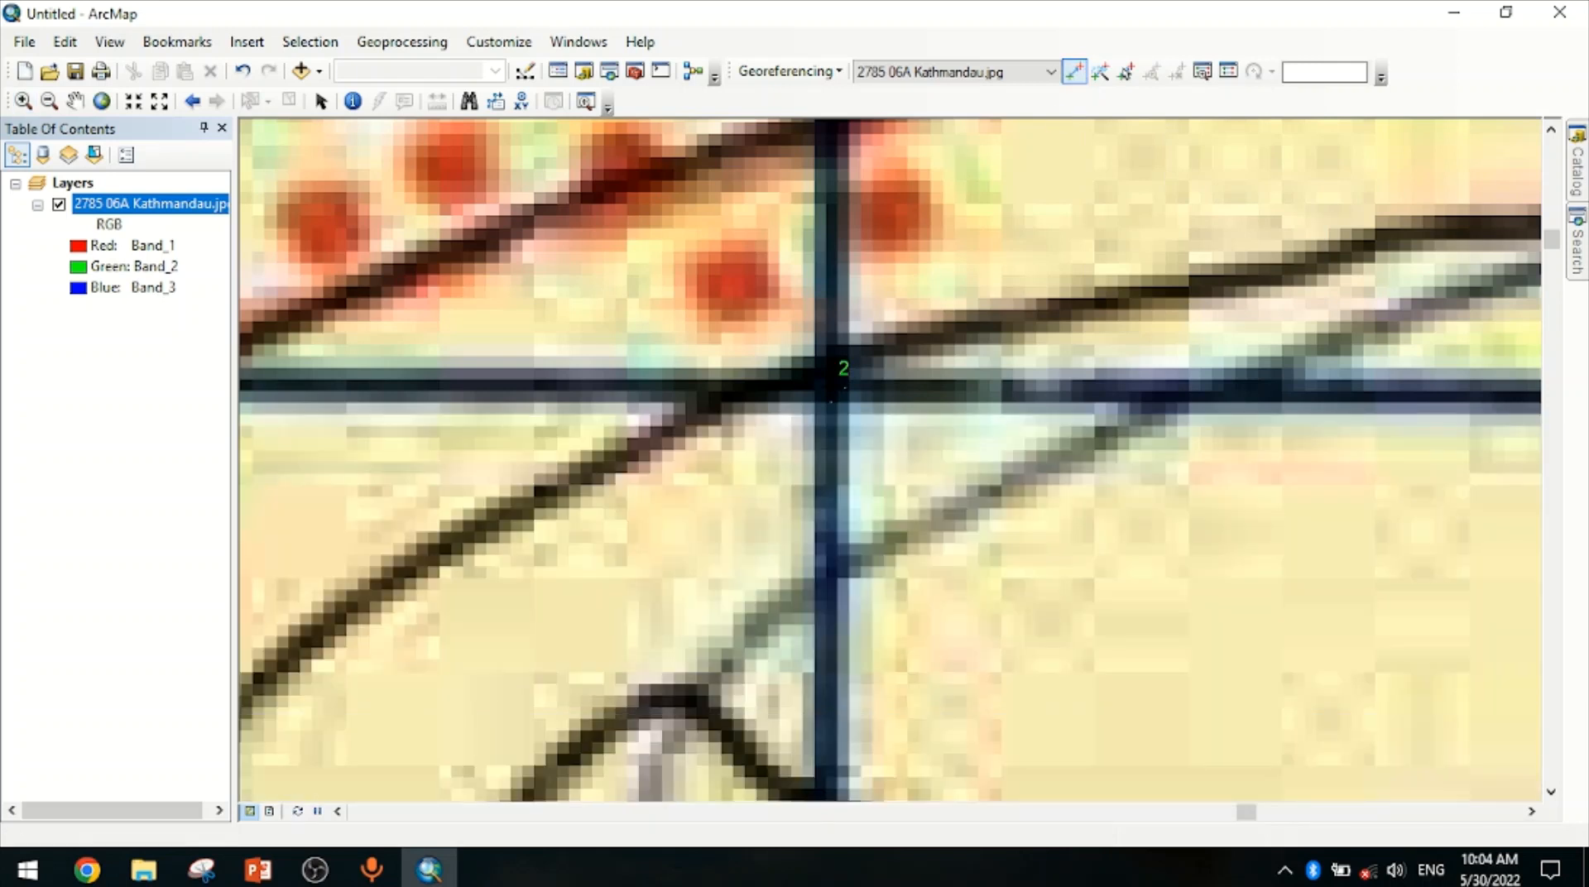
pyautogui.rightClick(830, 385)
pyautogui.click(862, 404)
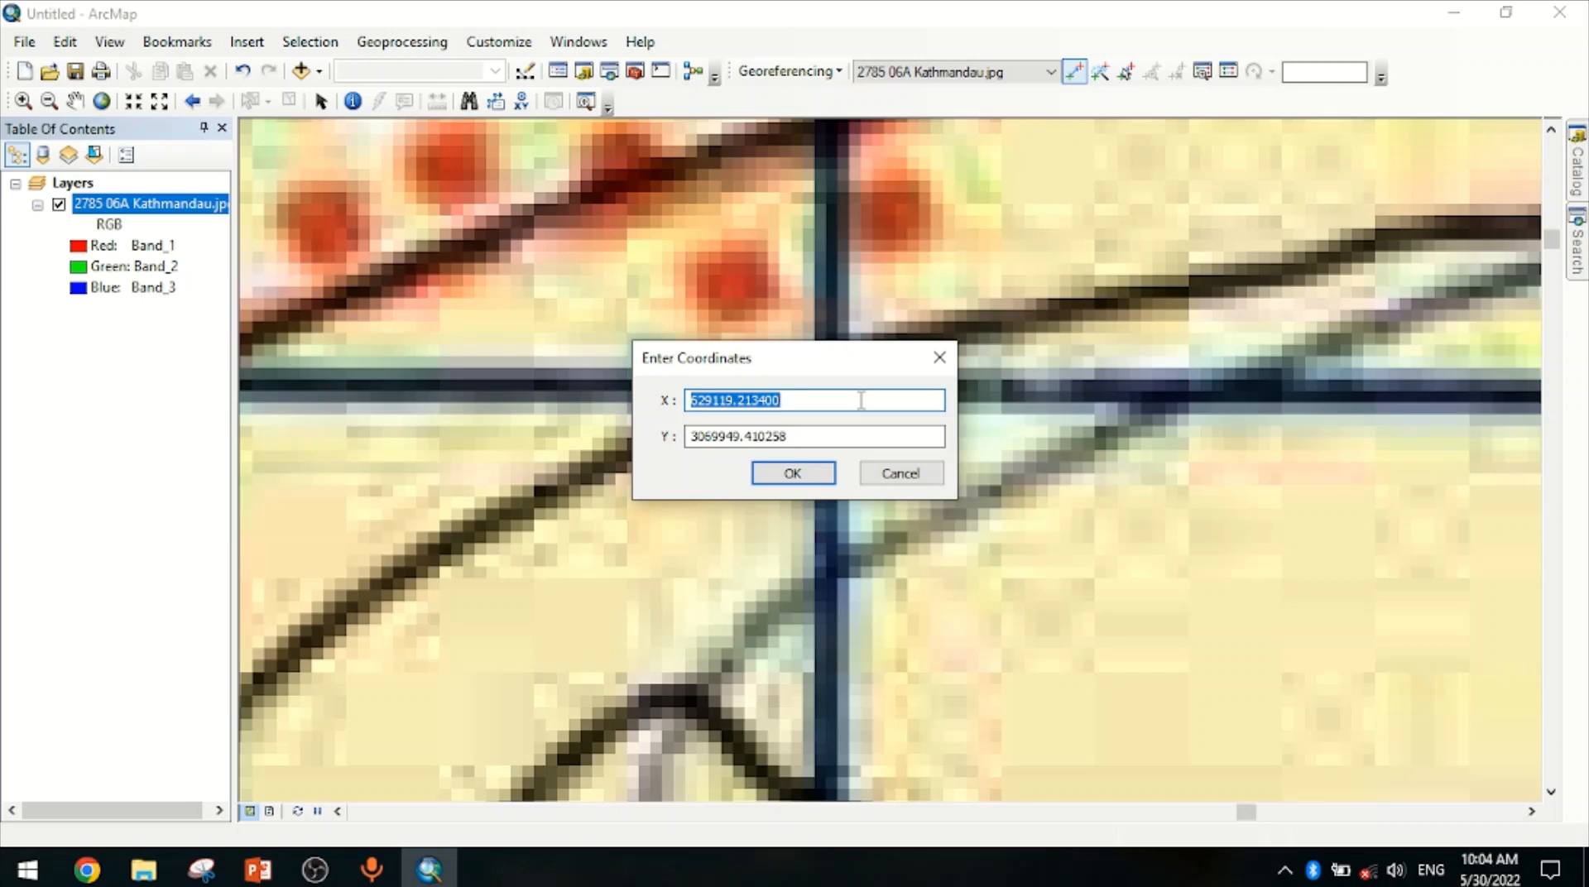
pyautogui.write('635000')
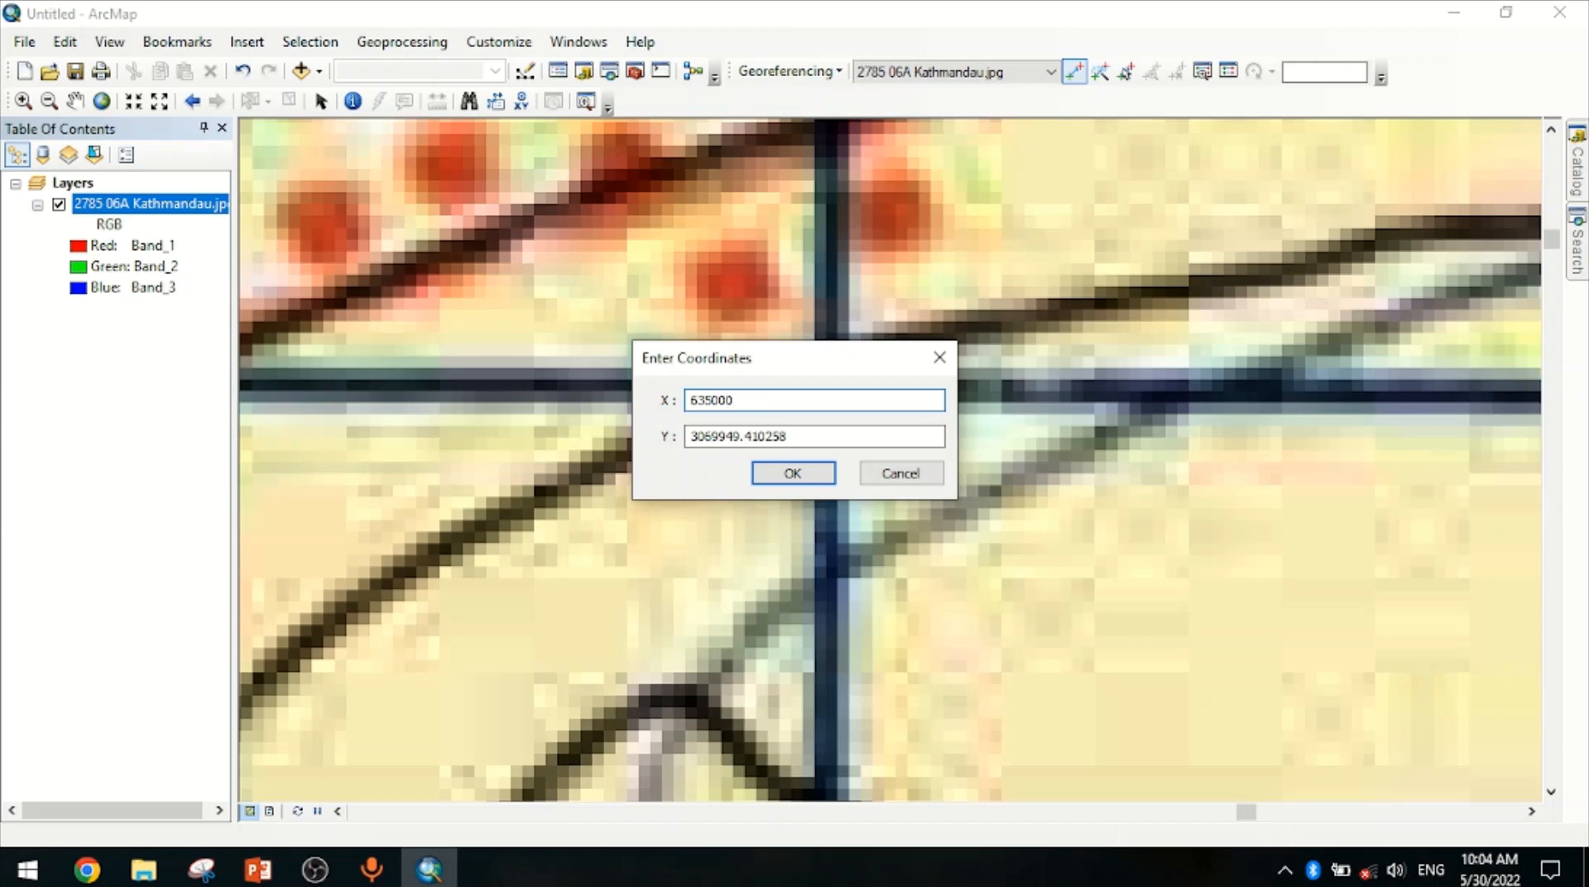
pyautogui.press('Tab')
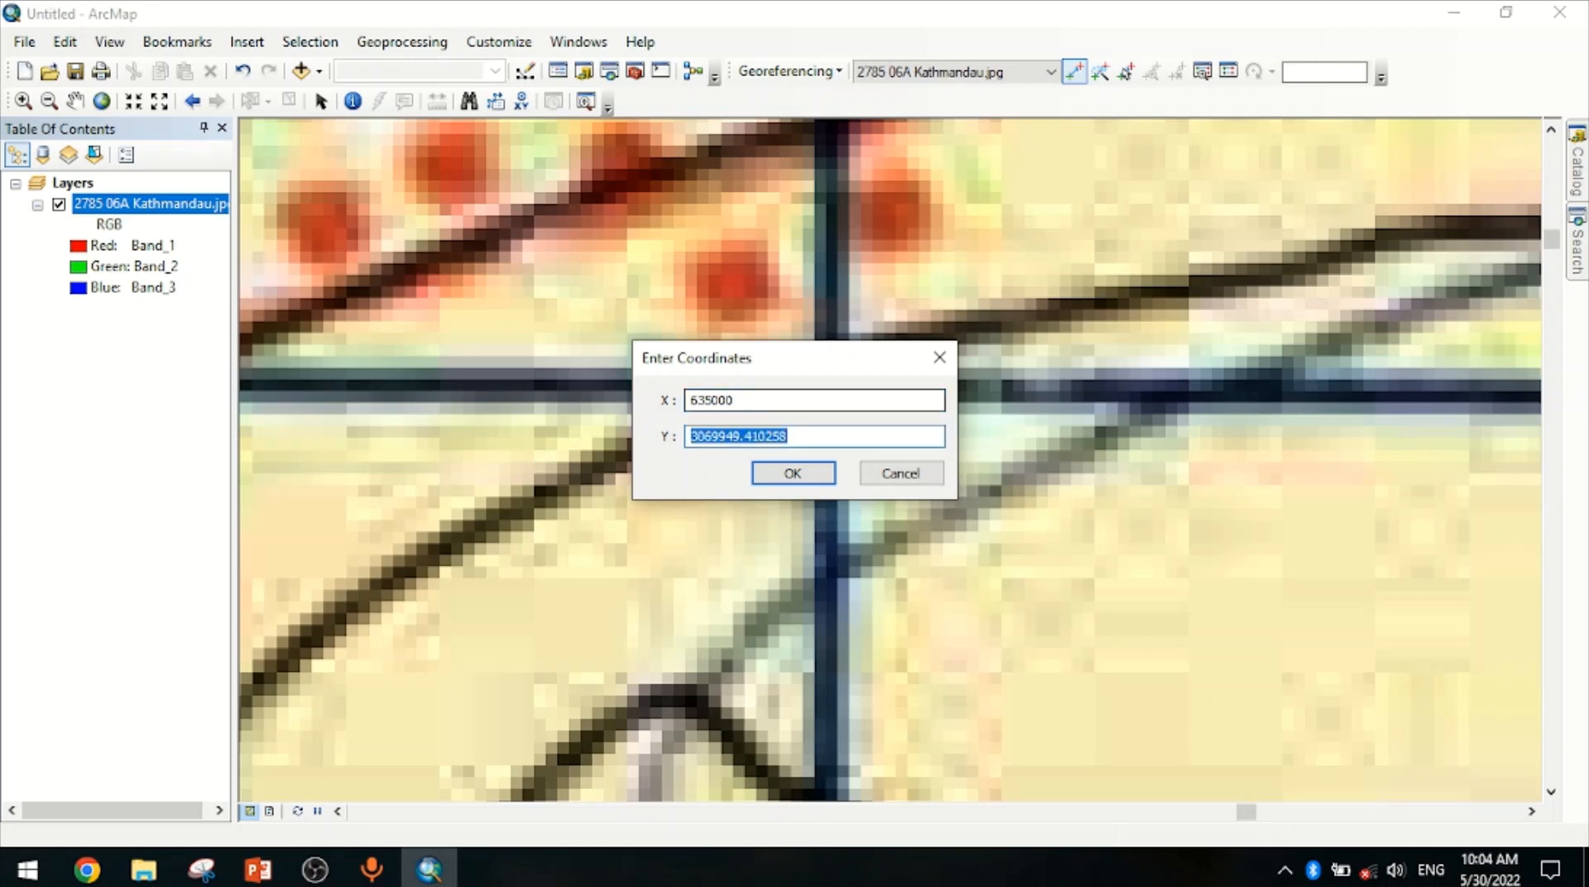
pyautogui.write('3070000')
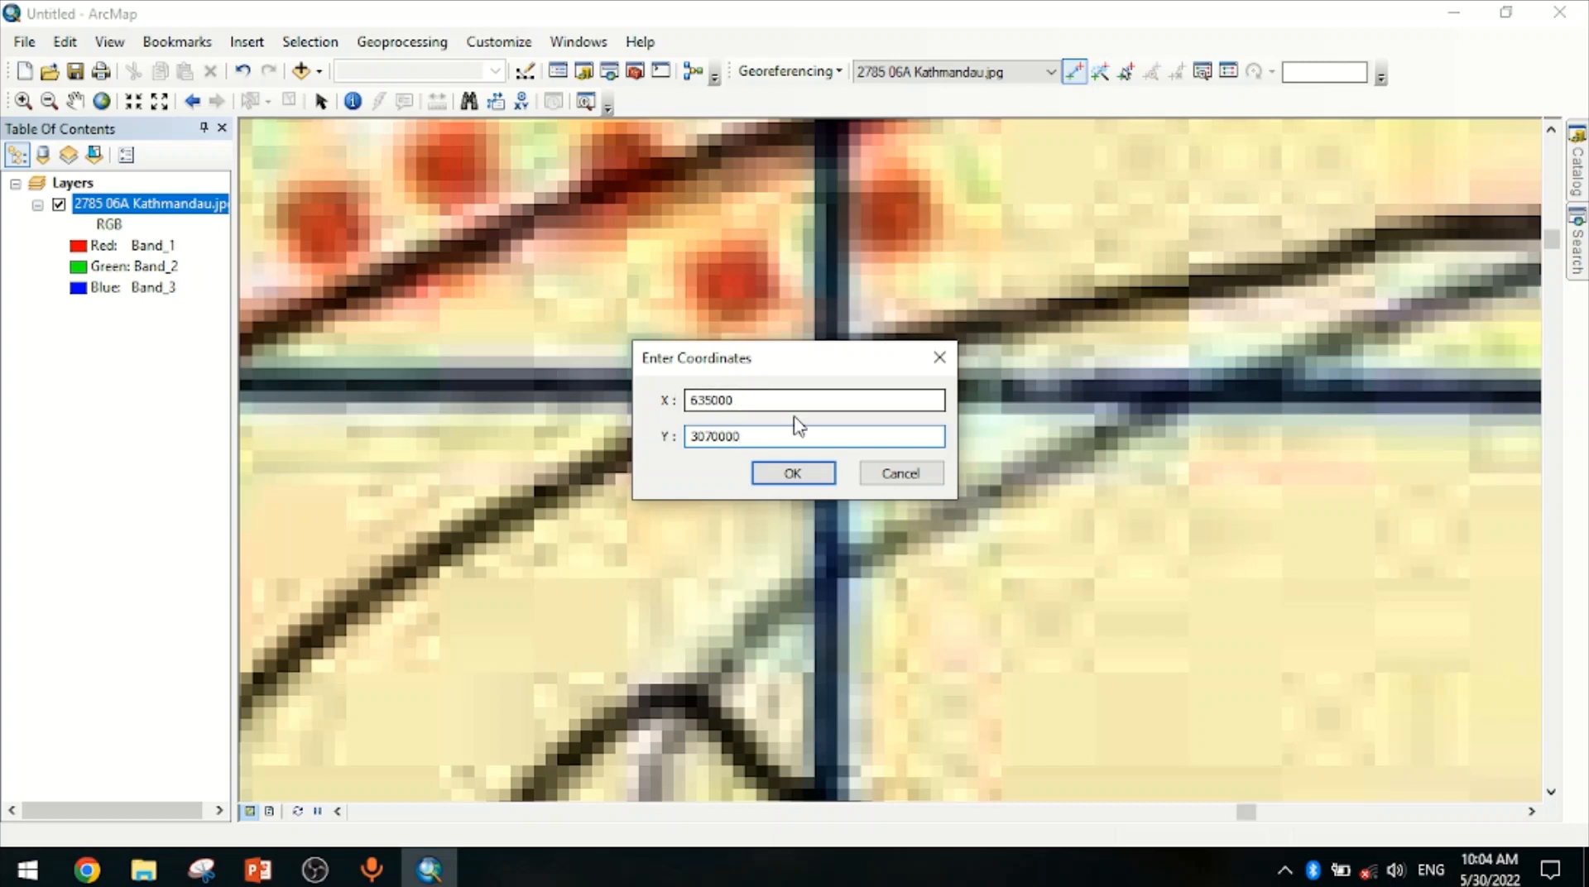
pyautogui.click(792, 473)
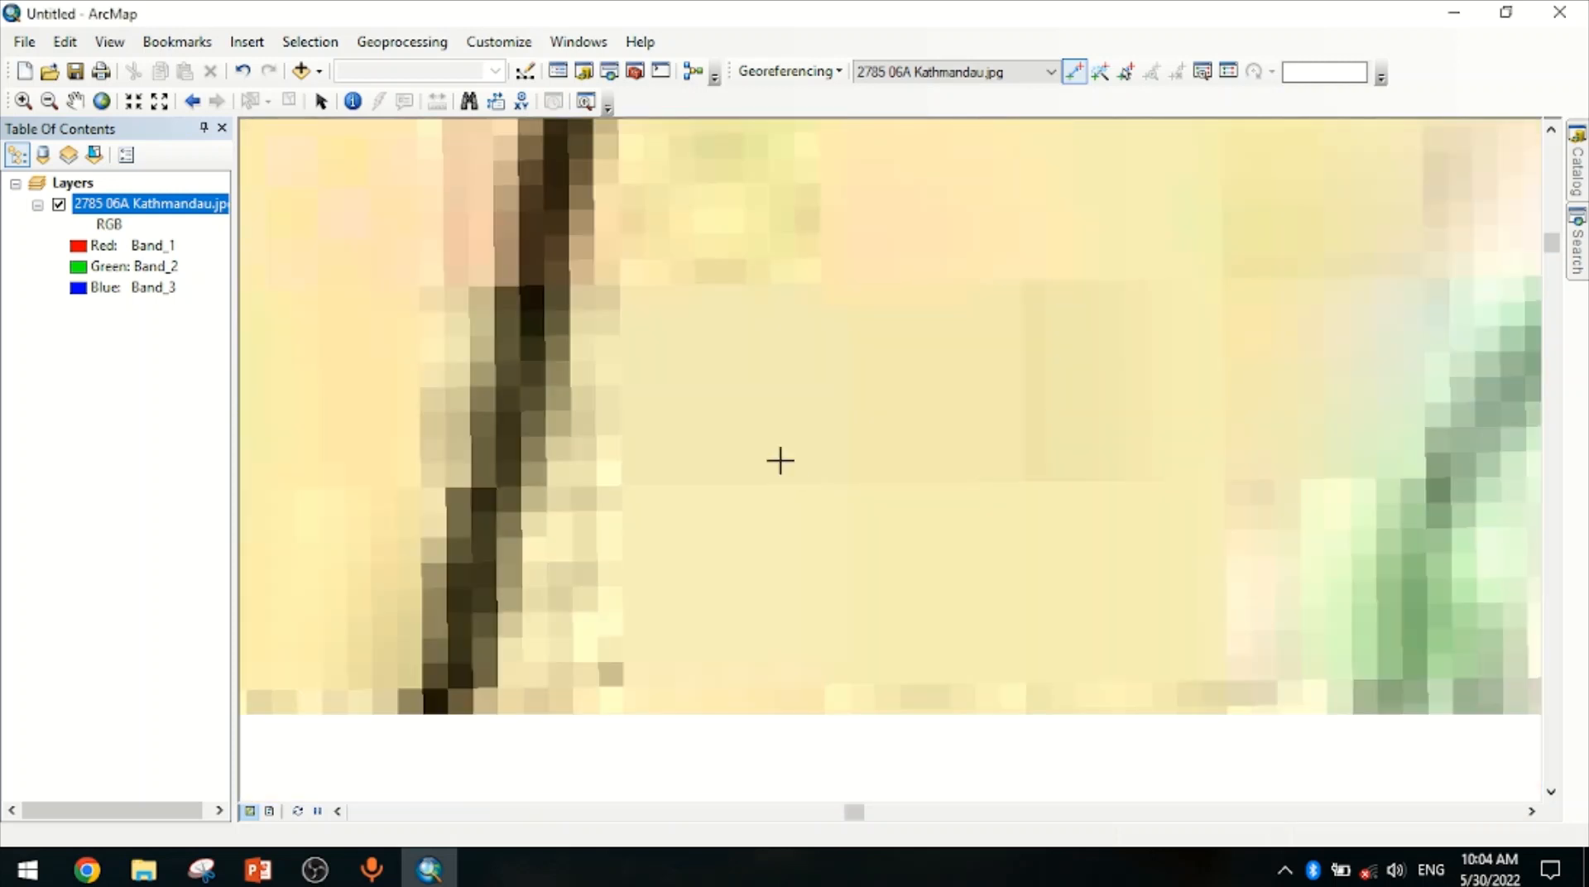
# Examine the grid labels near the map's top-right corner and return to the full extent of the map layer
pyautogui.click(23, 101)
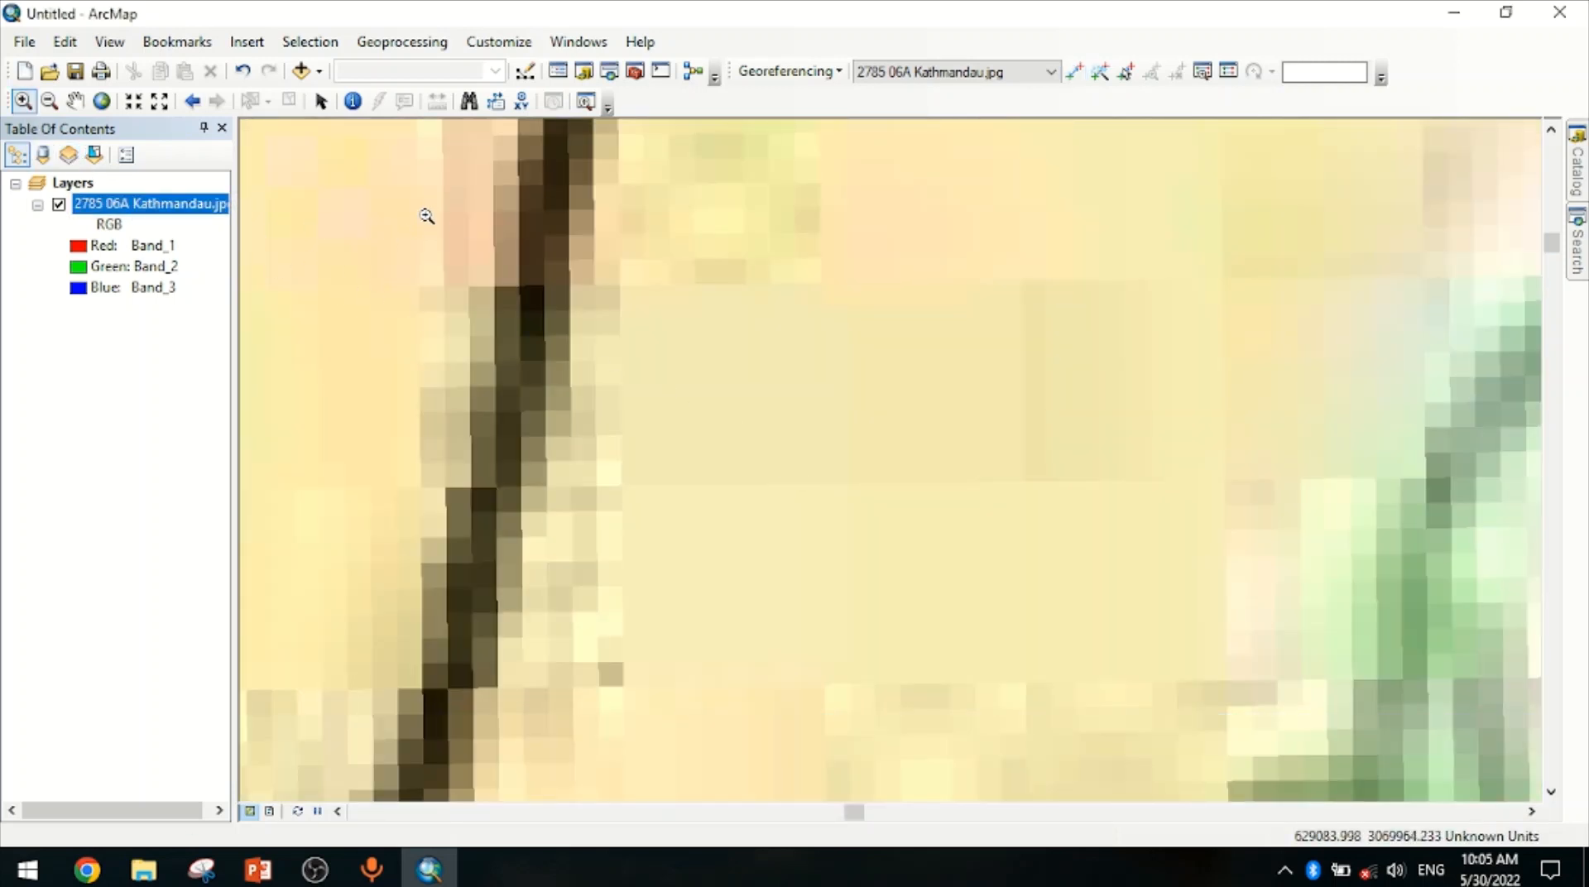
pyautogui.scroll(4, 558, 221)
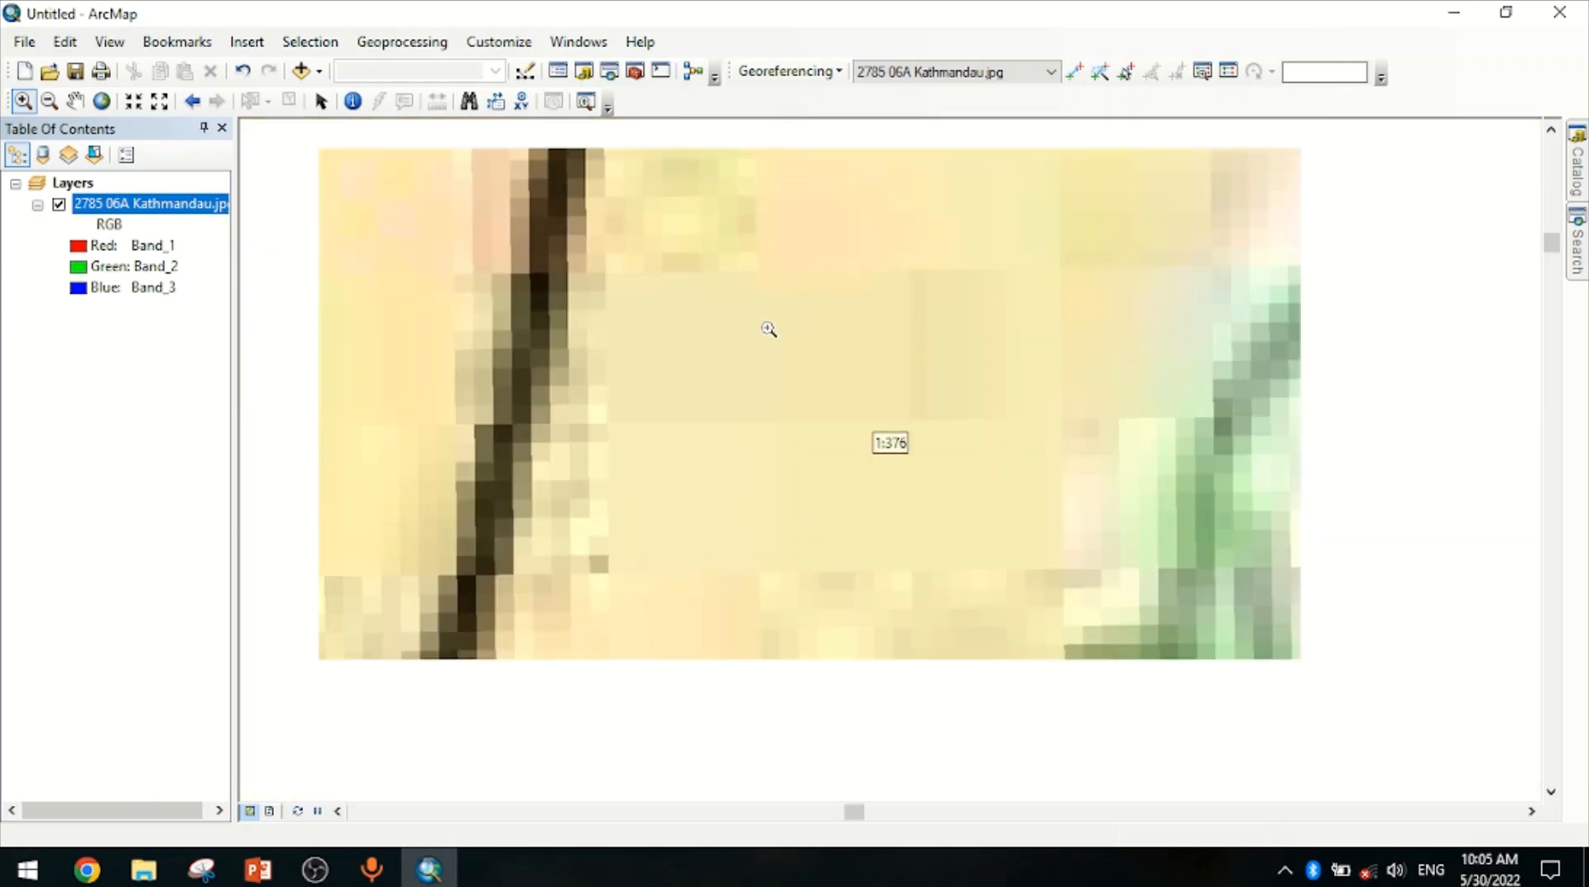
pyautogui.scroll(-1, 769, 329)
pyautogui.scroll(1, 769, 329)
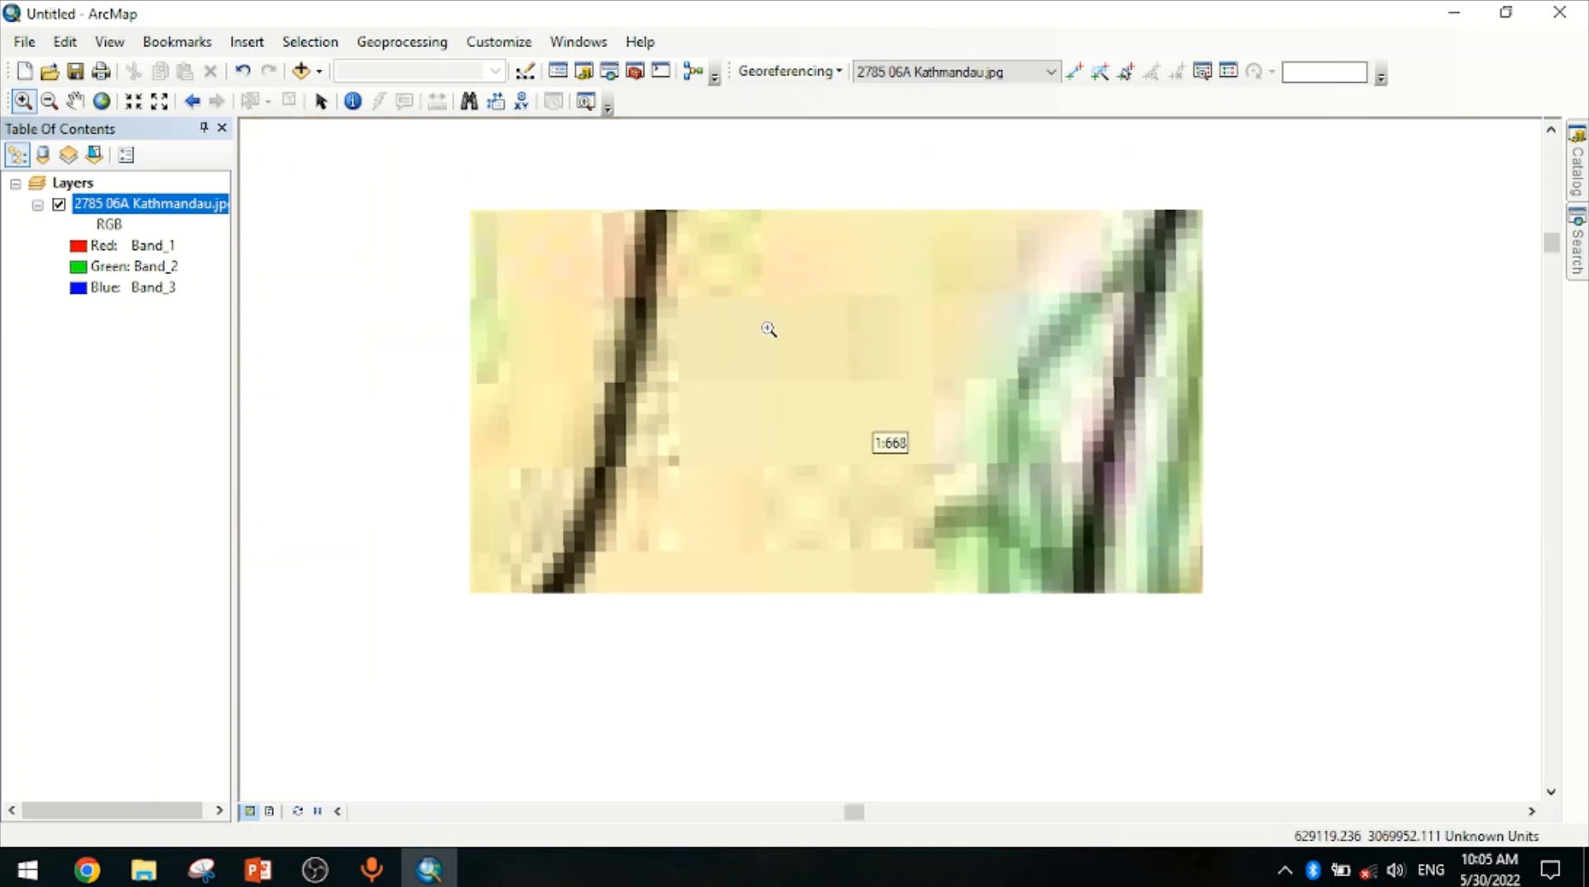
pyautogui.scroll(-1, 769, 329)
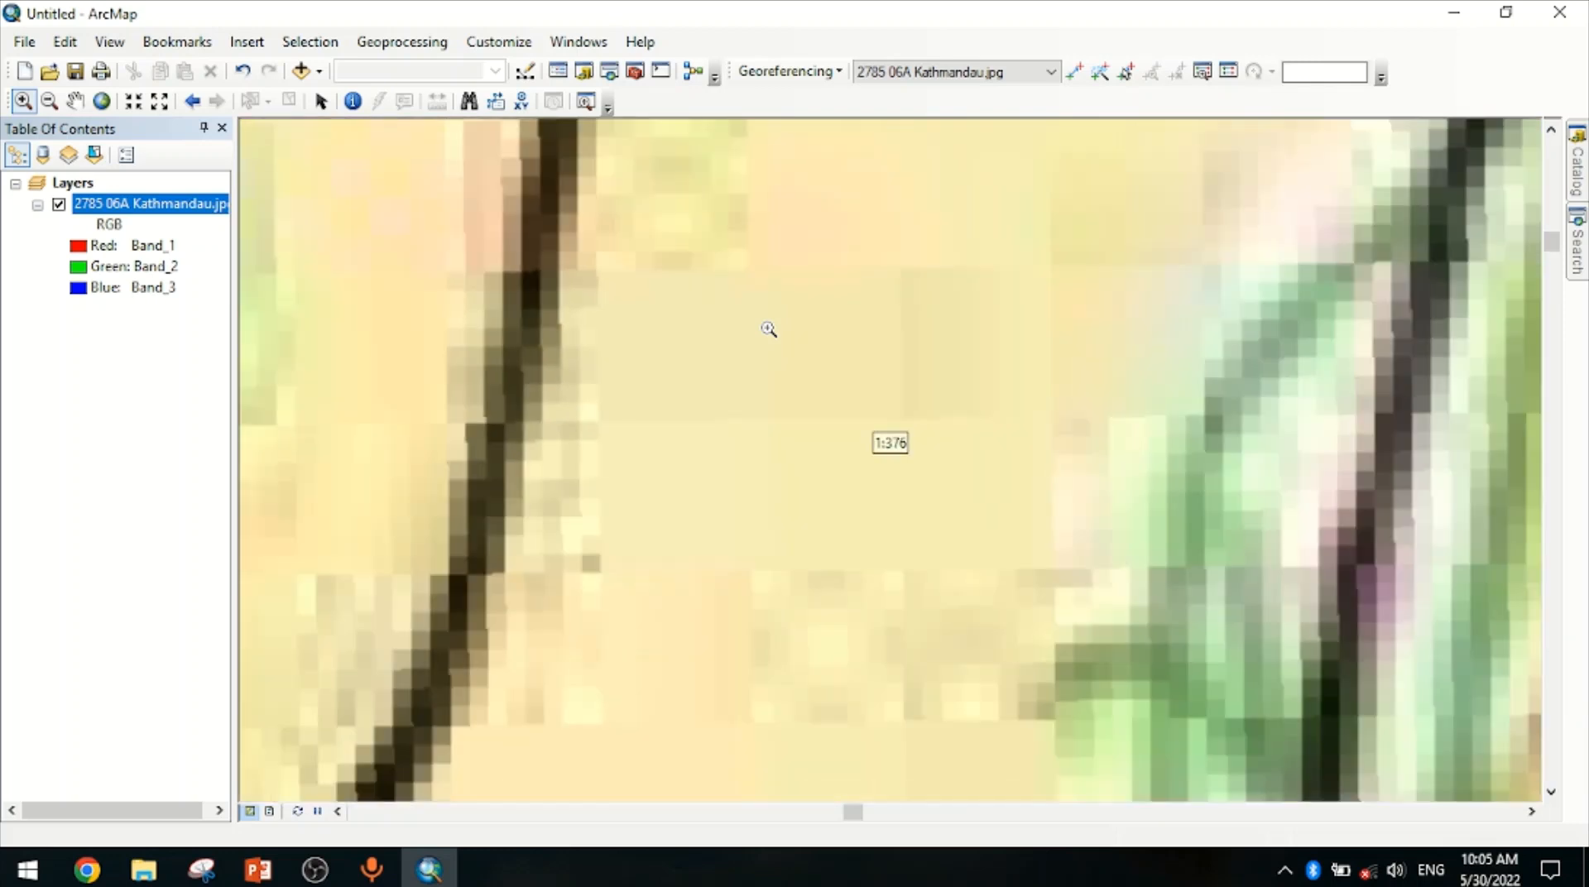
pyautogui.scroll(1, 769, 330)
pyautogui.rightClick(155, 204)
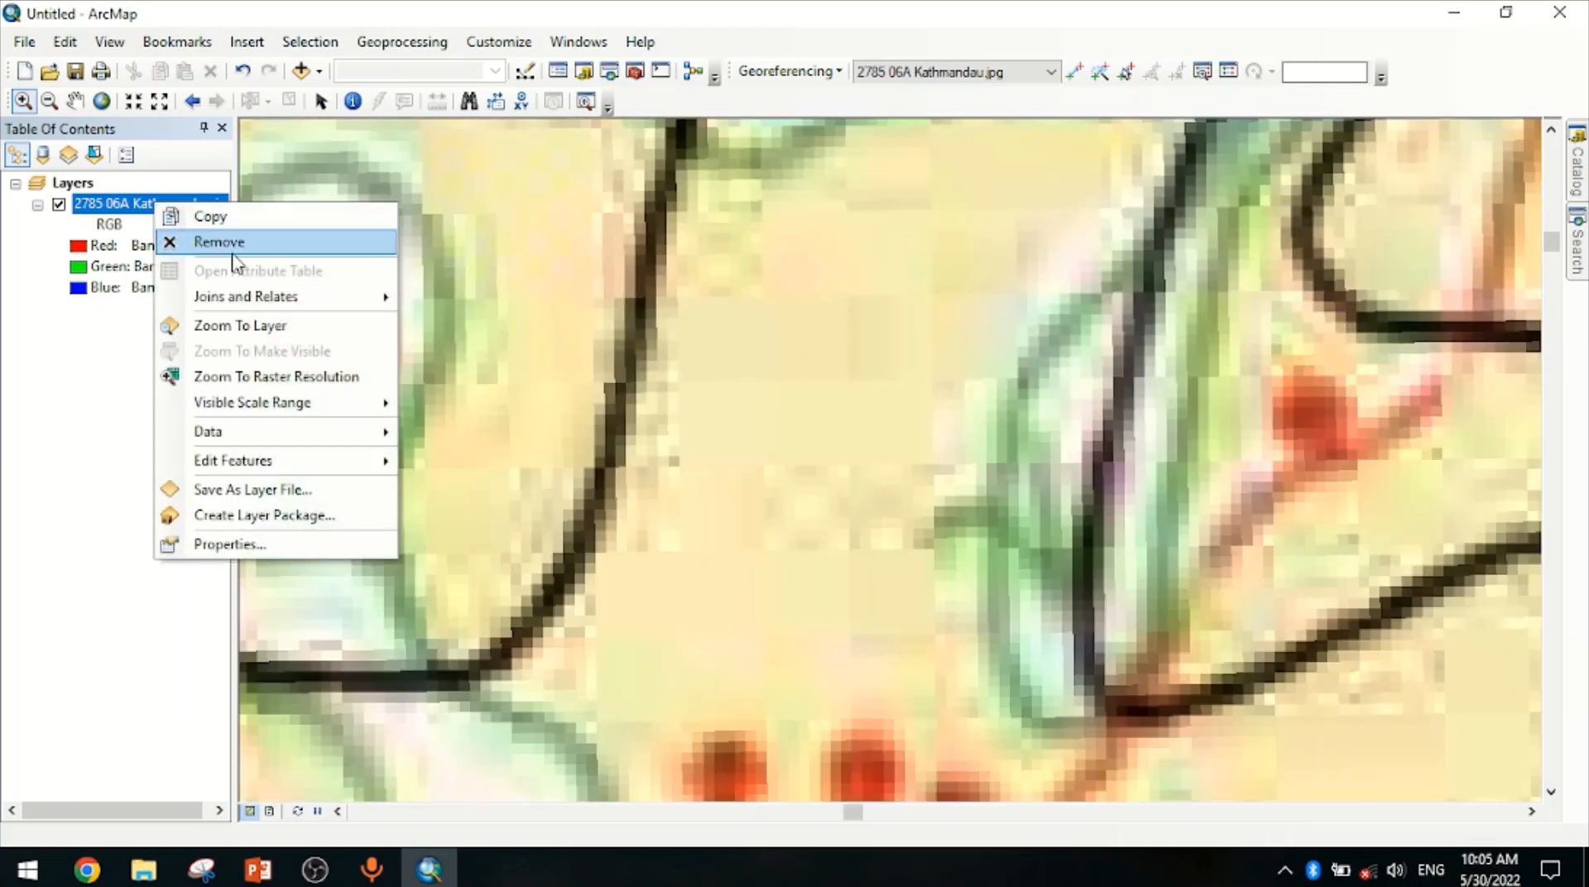
pyautogui.click(240, 325)
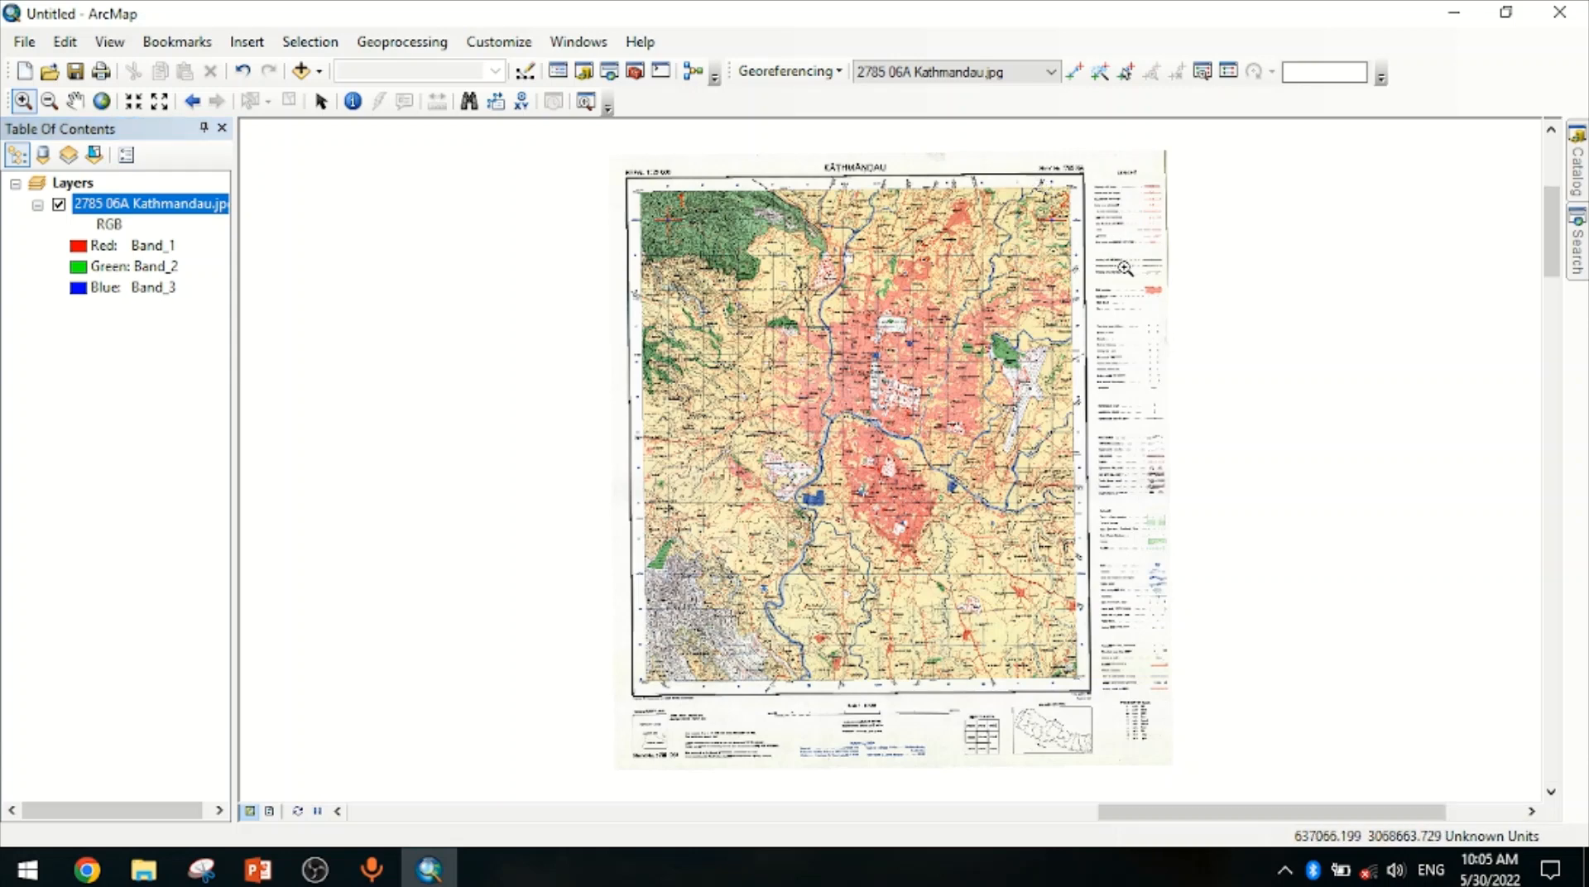
pyautogui.moveTo(1125, 268); pyautogui.dragTo(1009, 190)
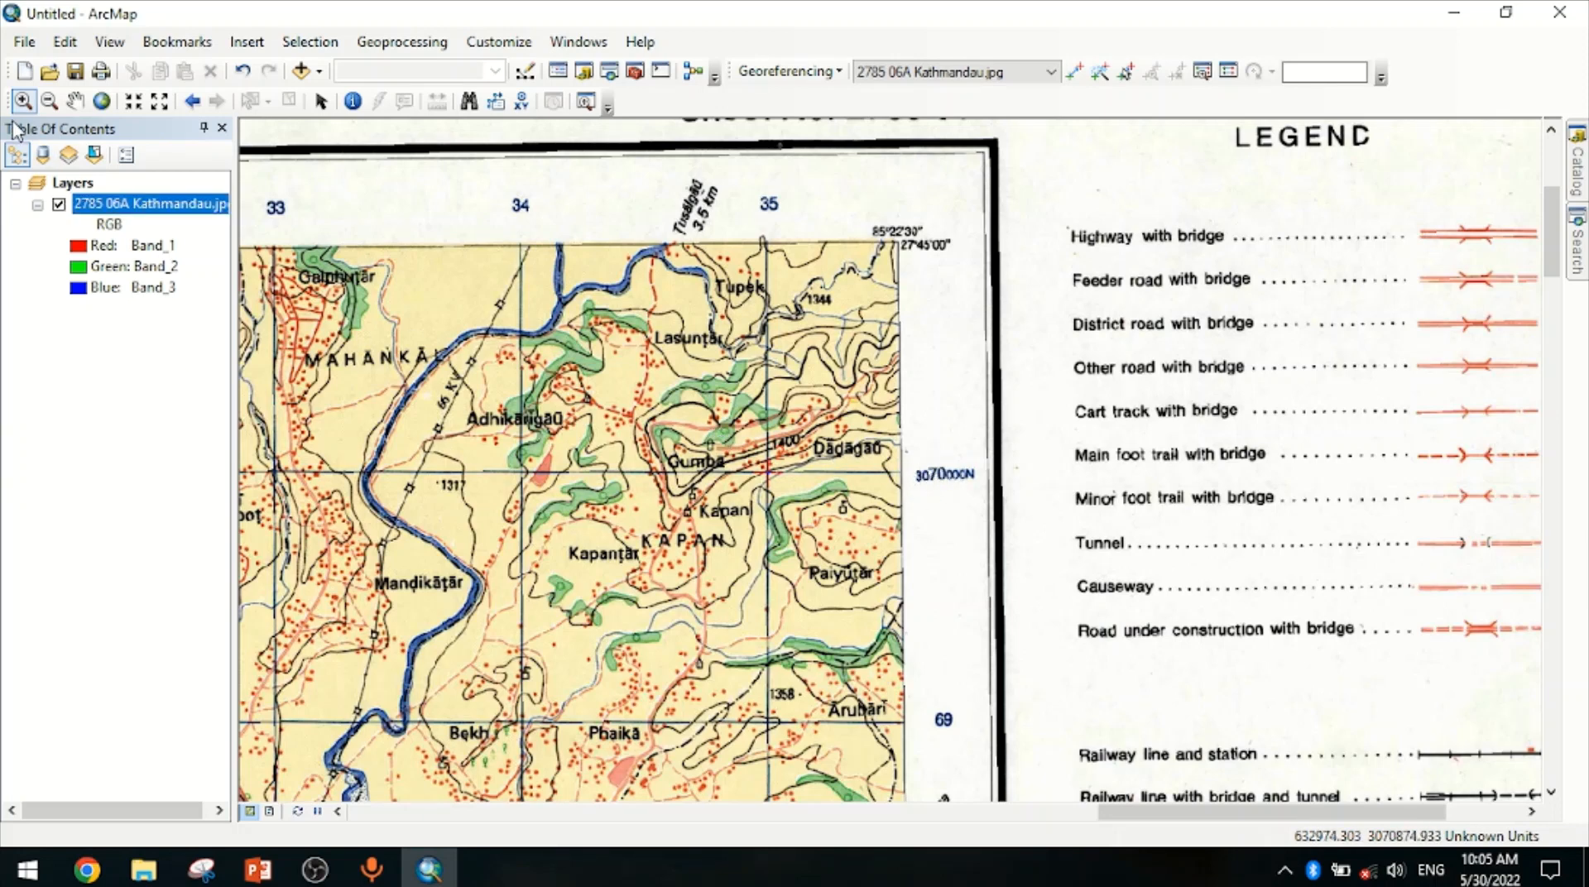
pyautogui.rightClick(115, 203)
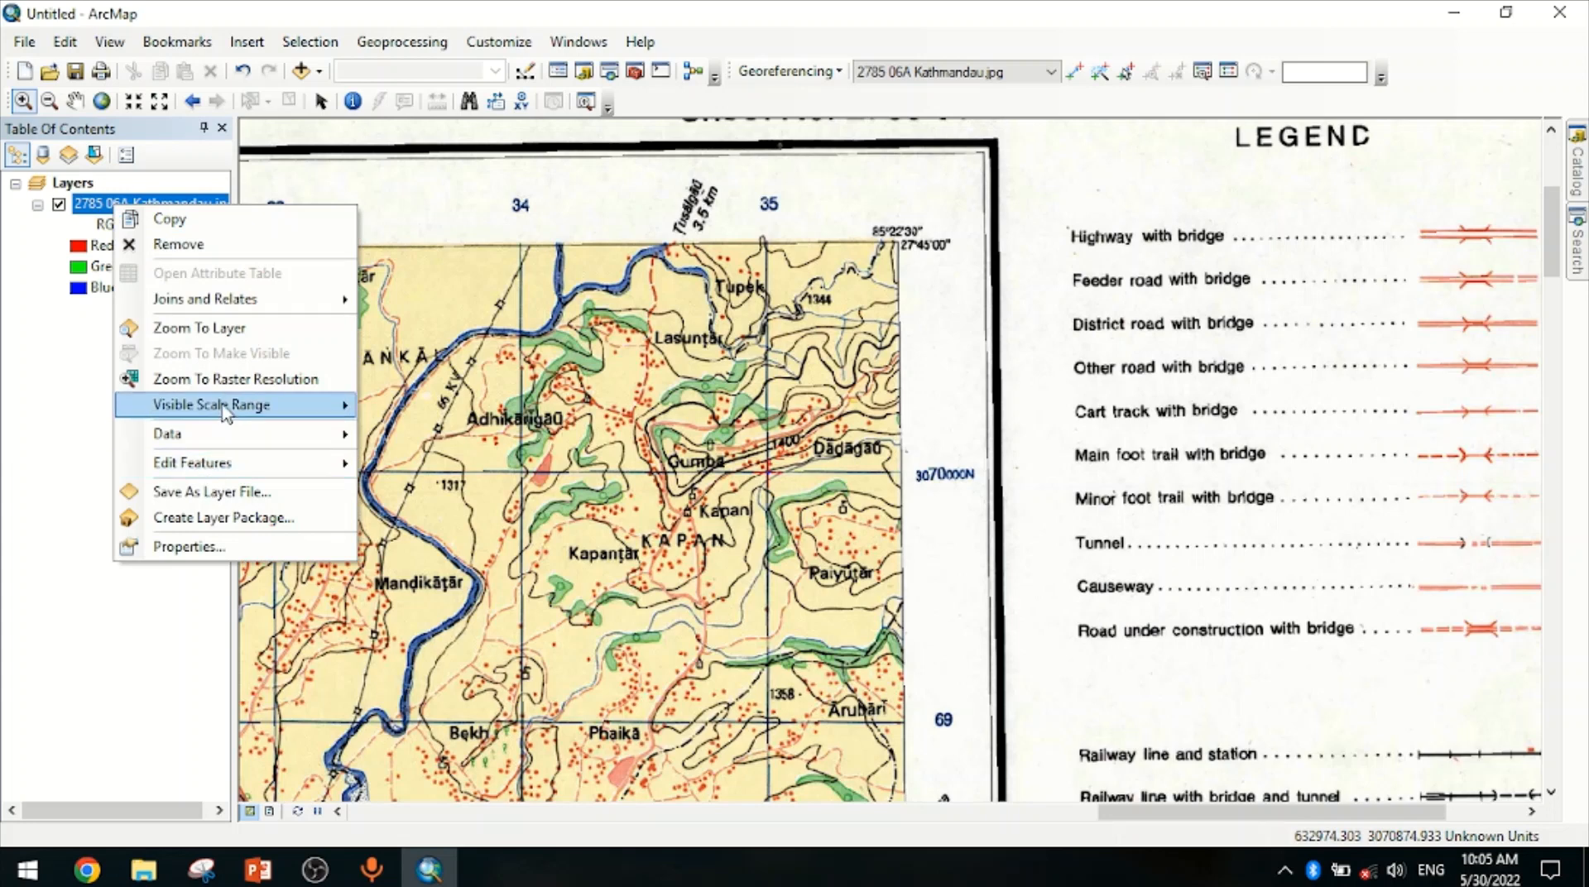
pyautogui.click(220, 329)
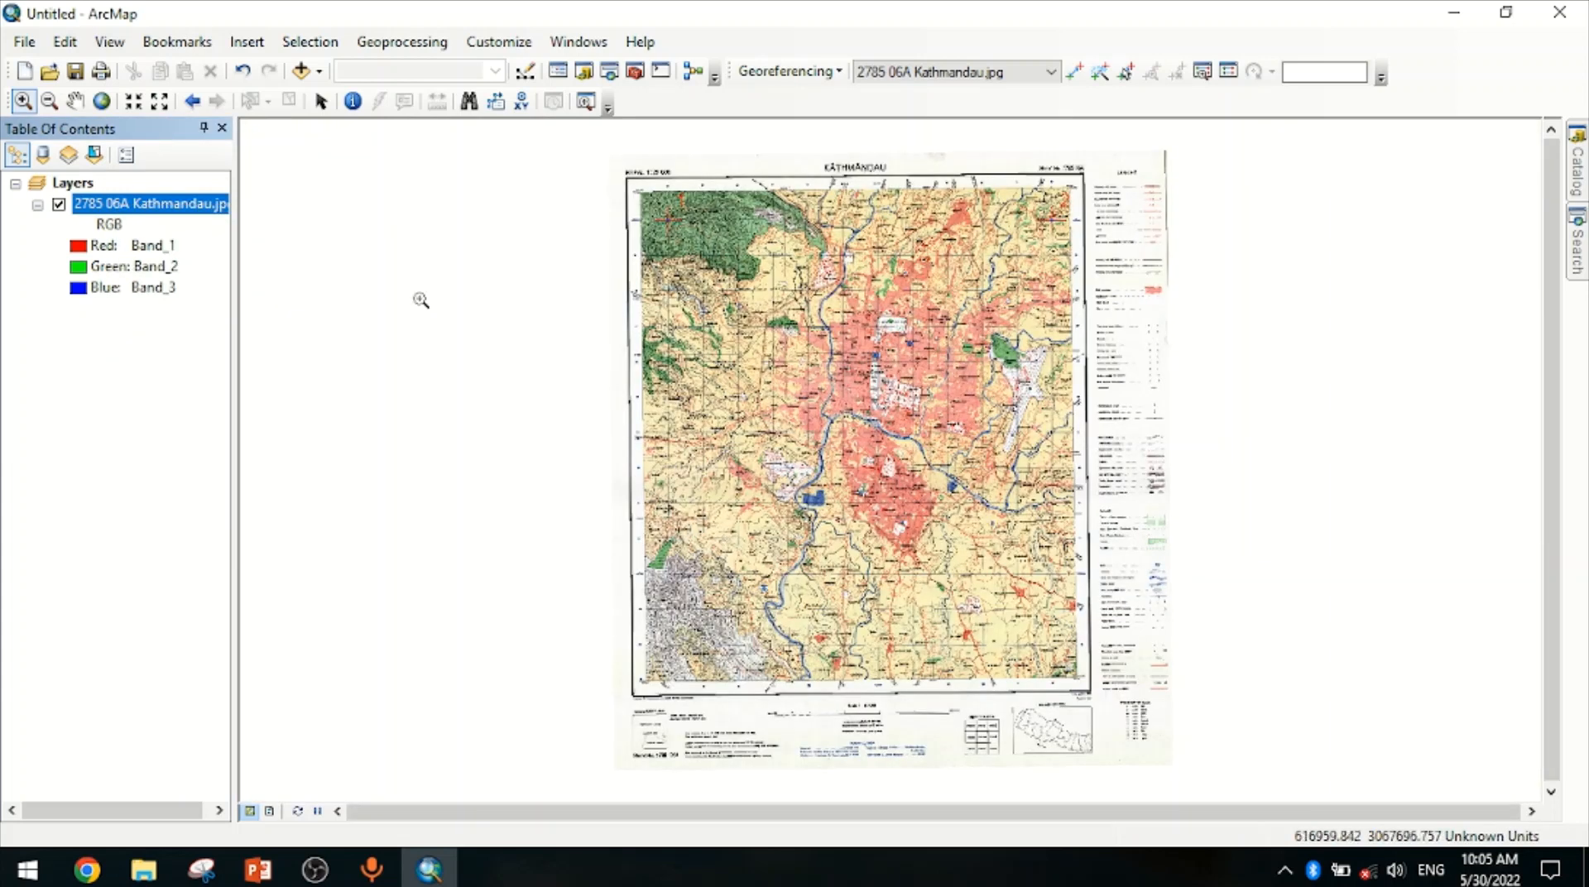
# Add a control point at the bottom-right grid intersection with coordinates X 635000 and Y 3058000
pyautogui.click(21, 106)
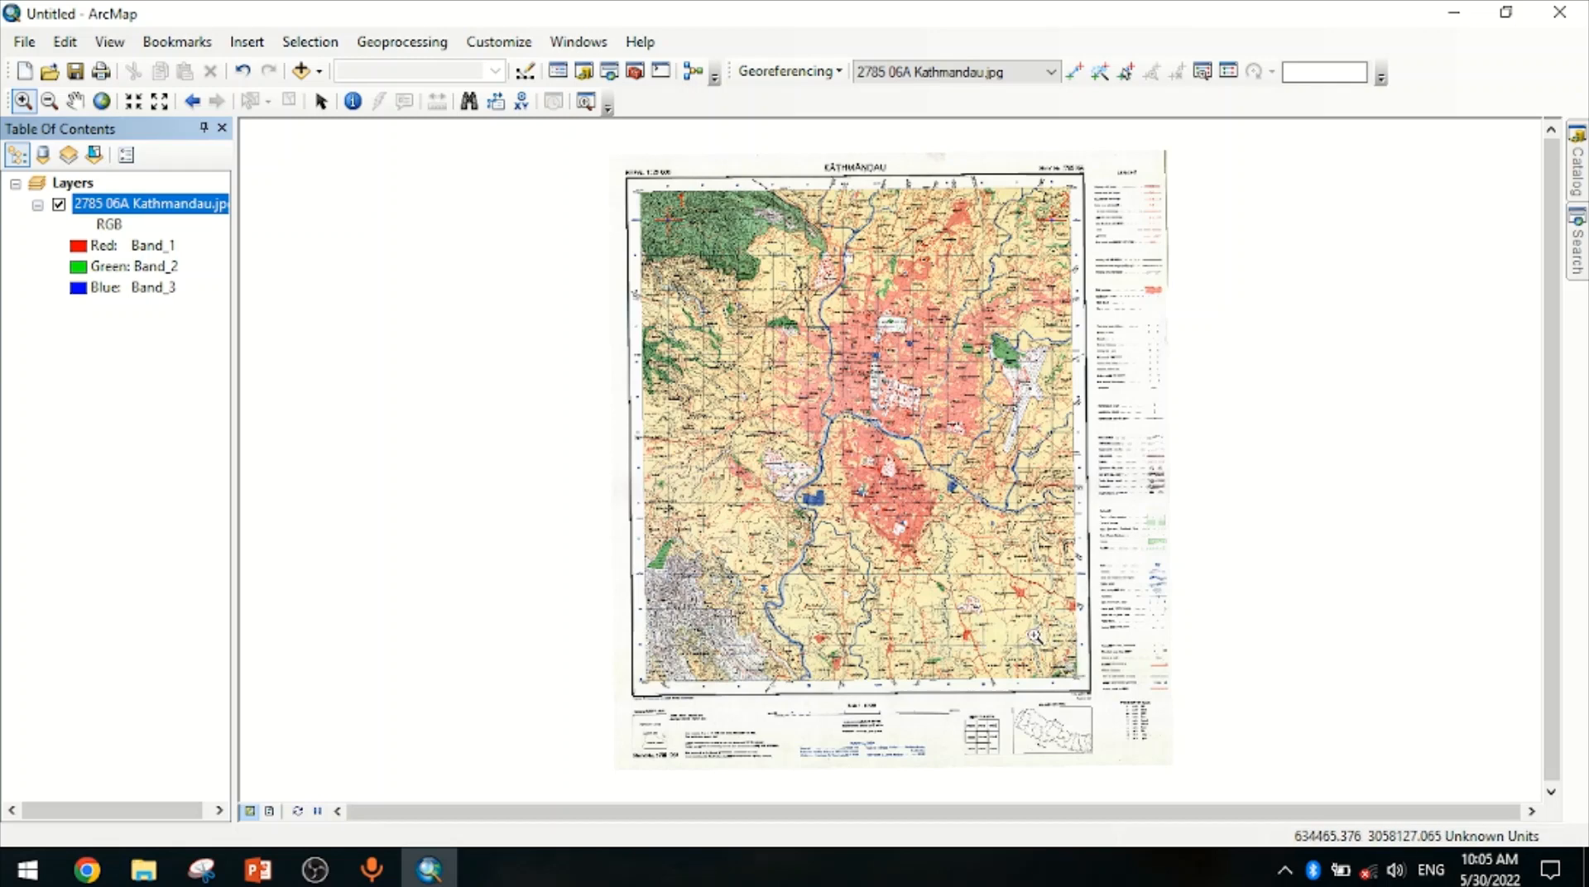
pyautogui.click(1076, 670)
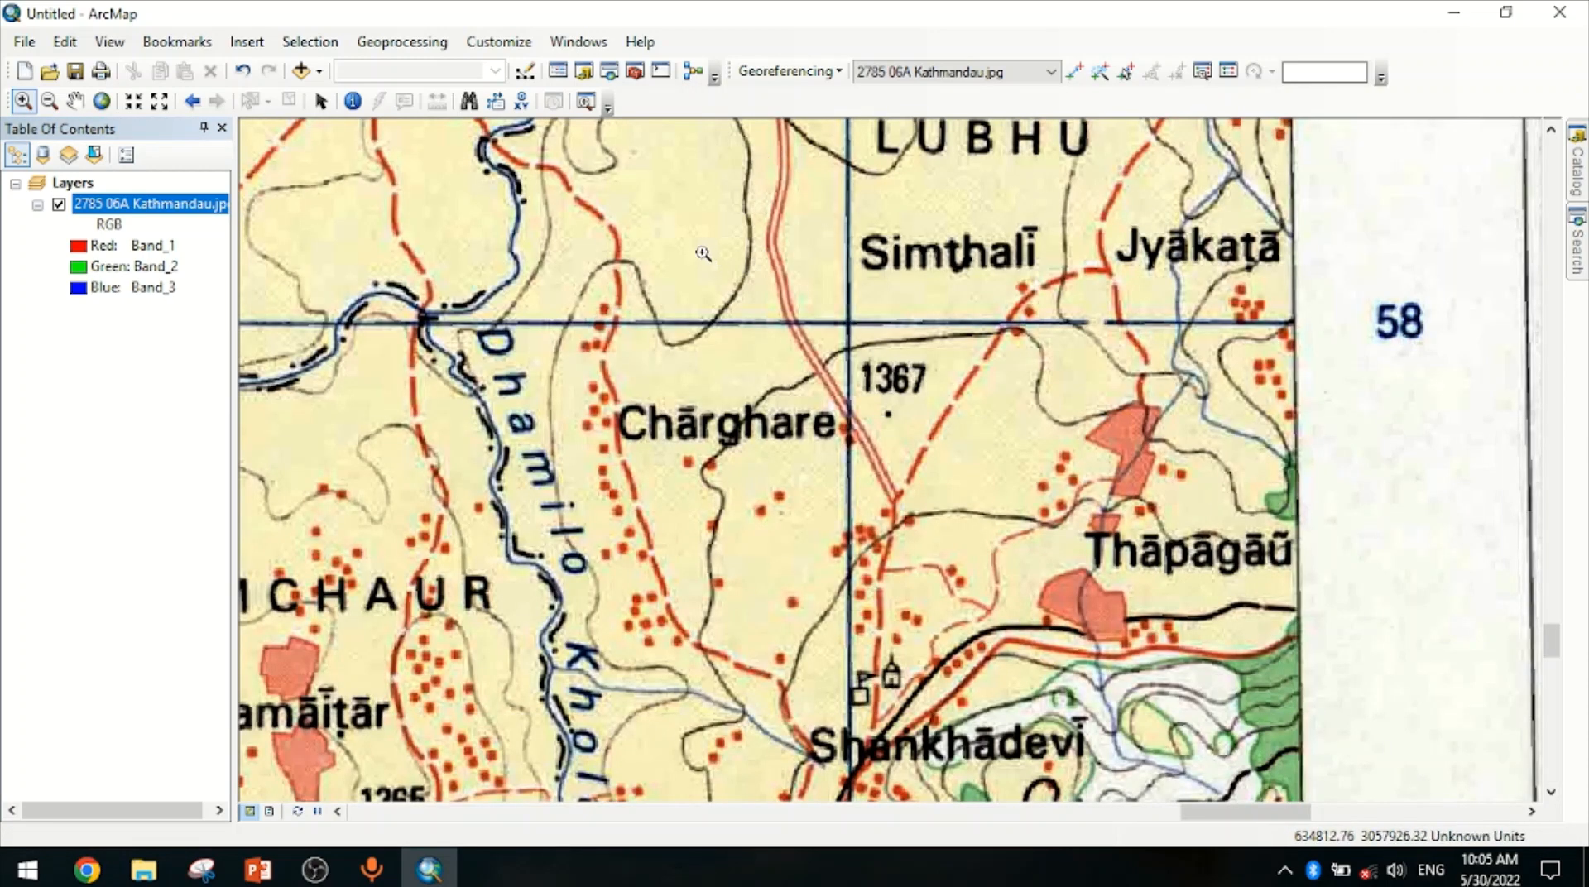
pyautogui.moveTo(700, 247); pyautogui.dragTo(981, 470)
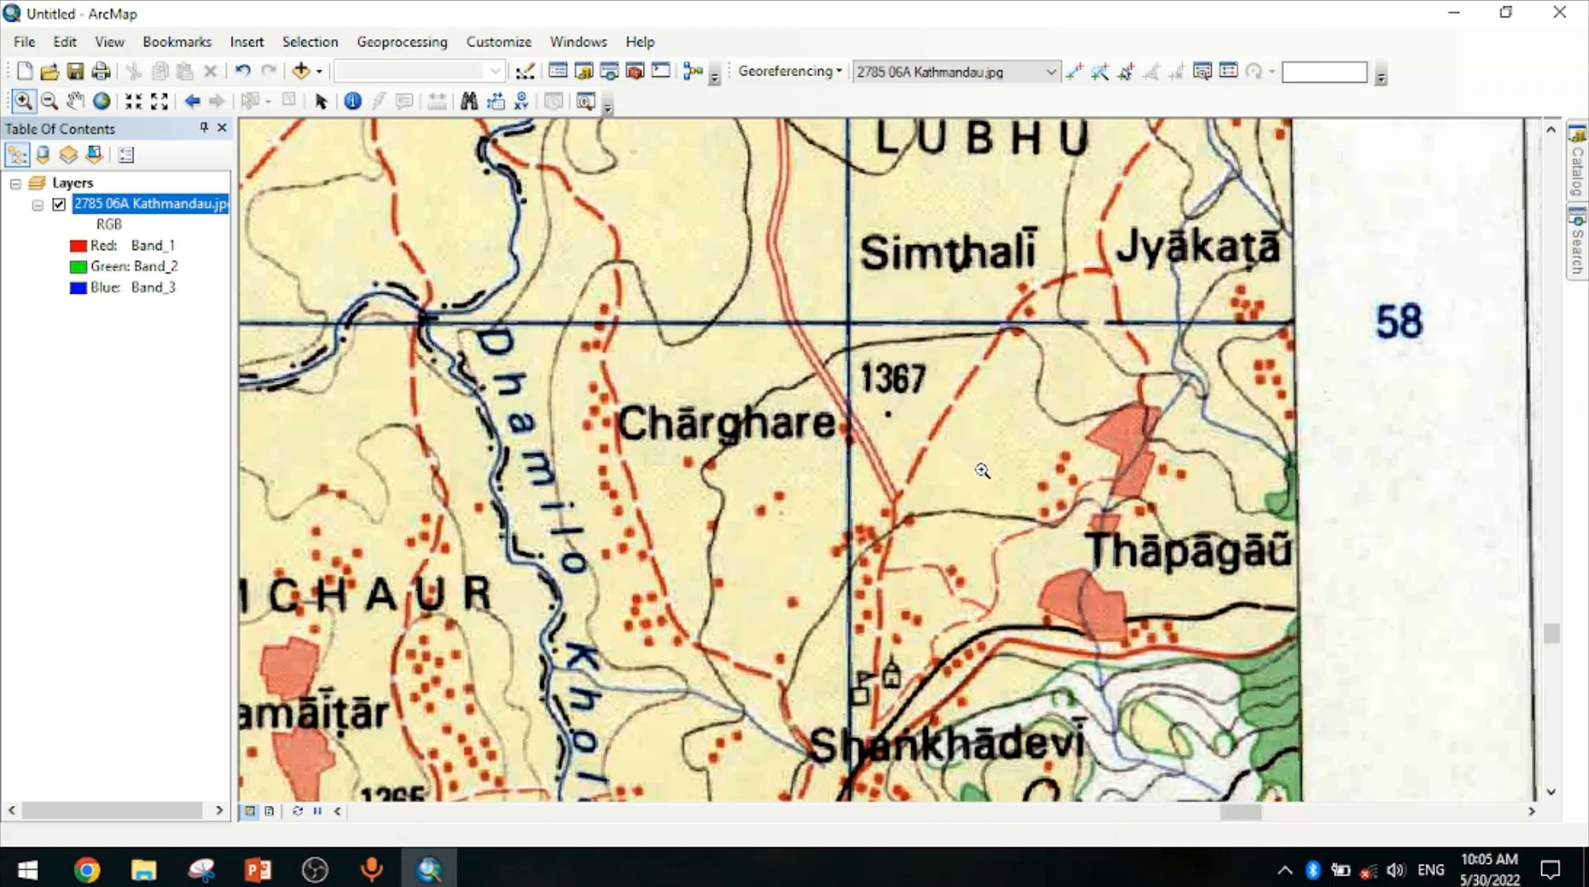
pyautogui.moveTo(530, 174); pyautogui.dragTo(1163, 532)
pyautogui.click(1072, 73)
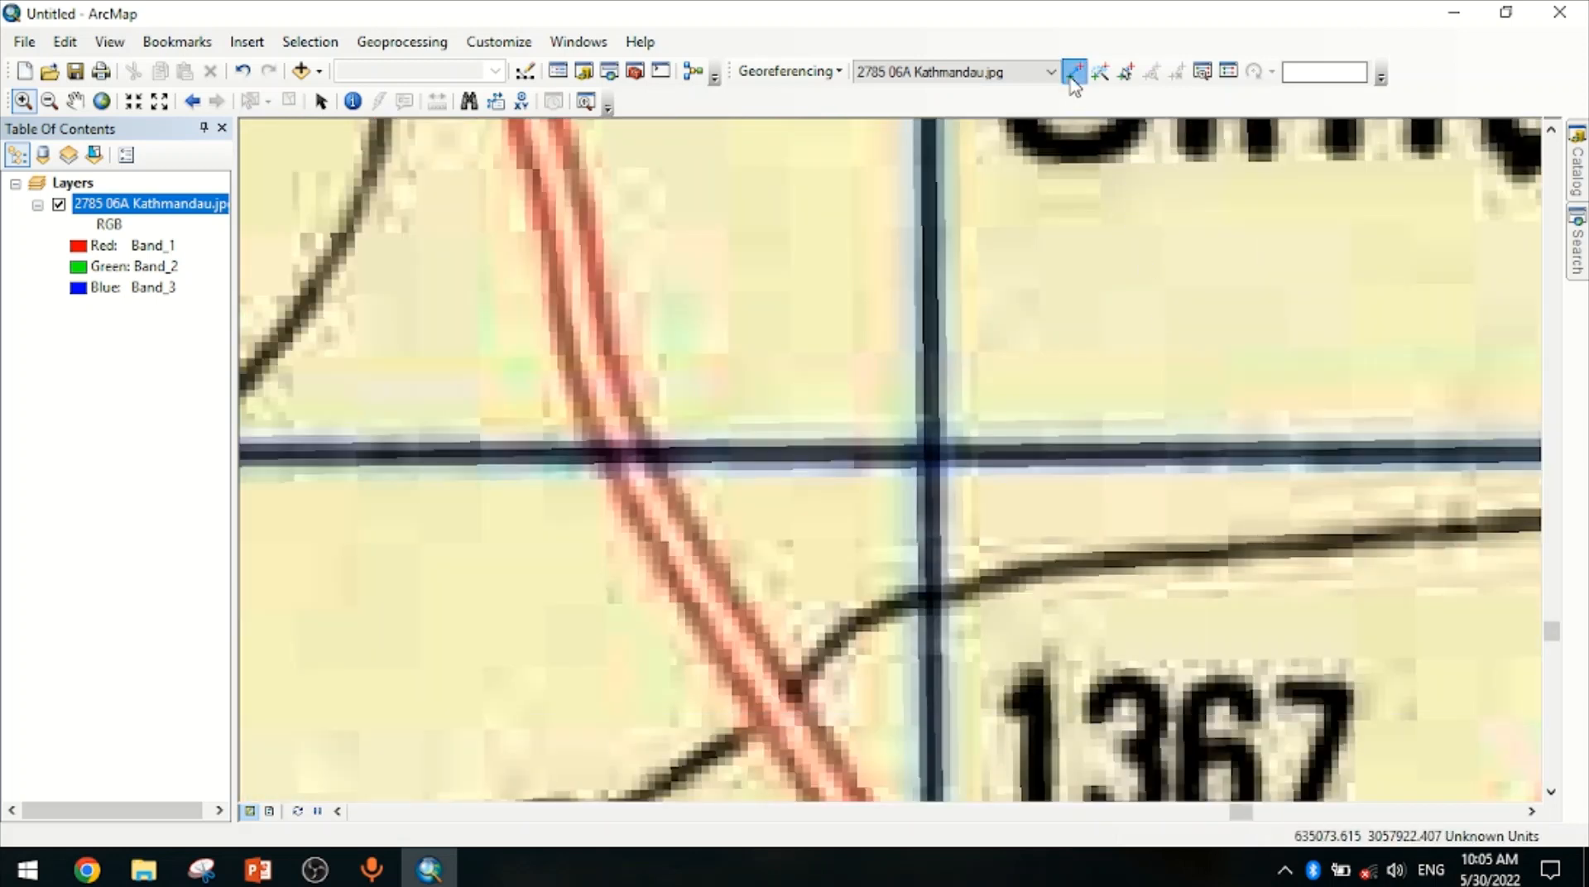
pyautogui.click(929, 454)
pyautogui.rightClick(931, 454)
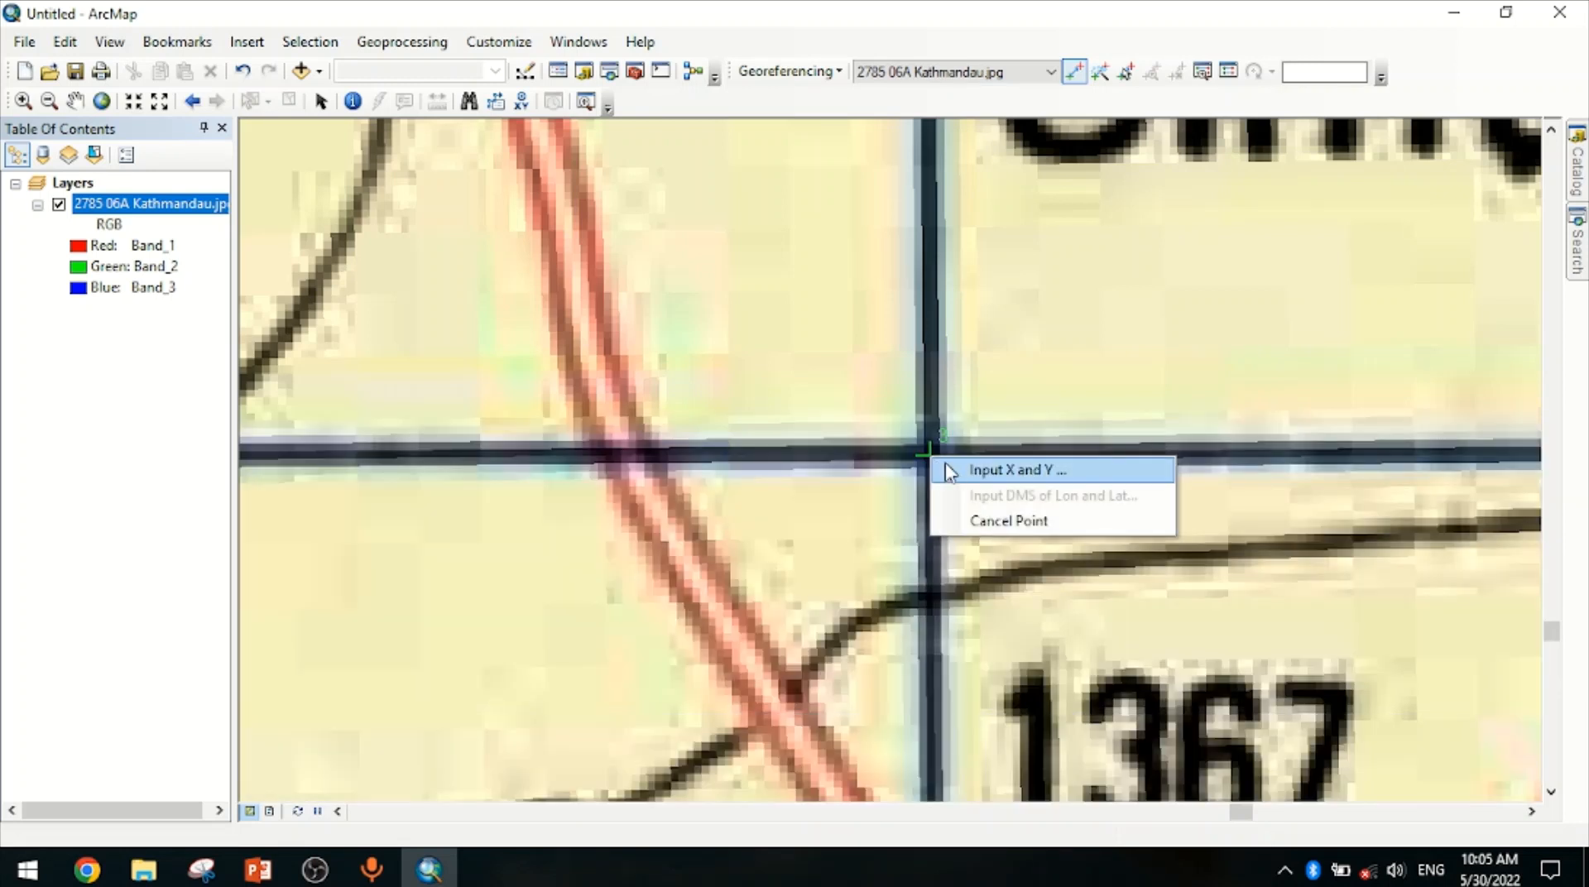
pyautogui.click(958, 471)
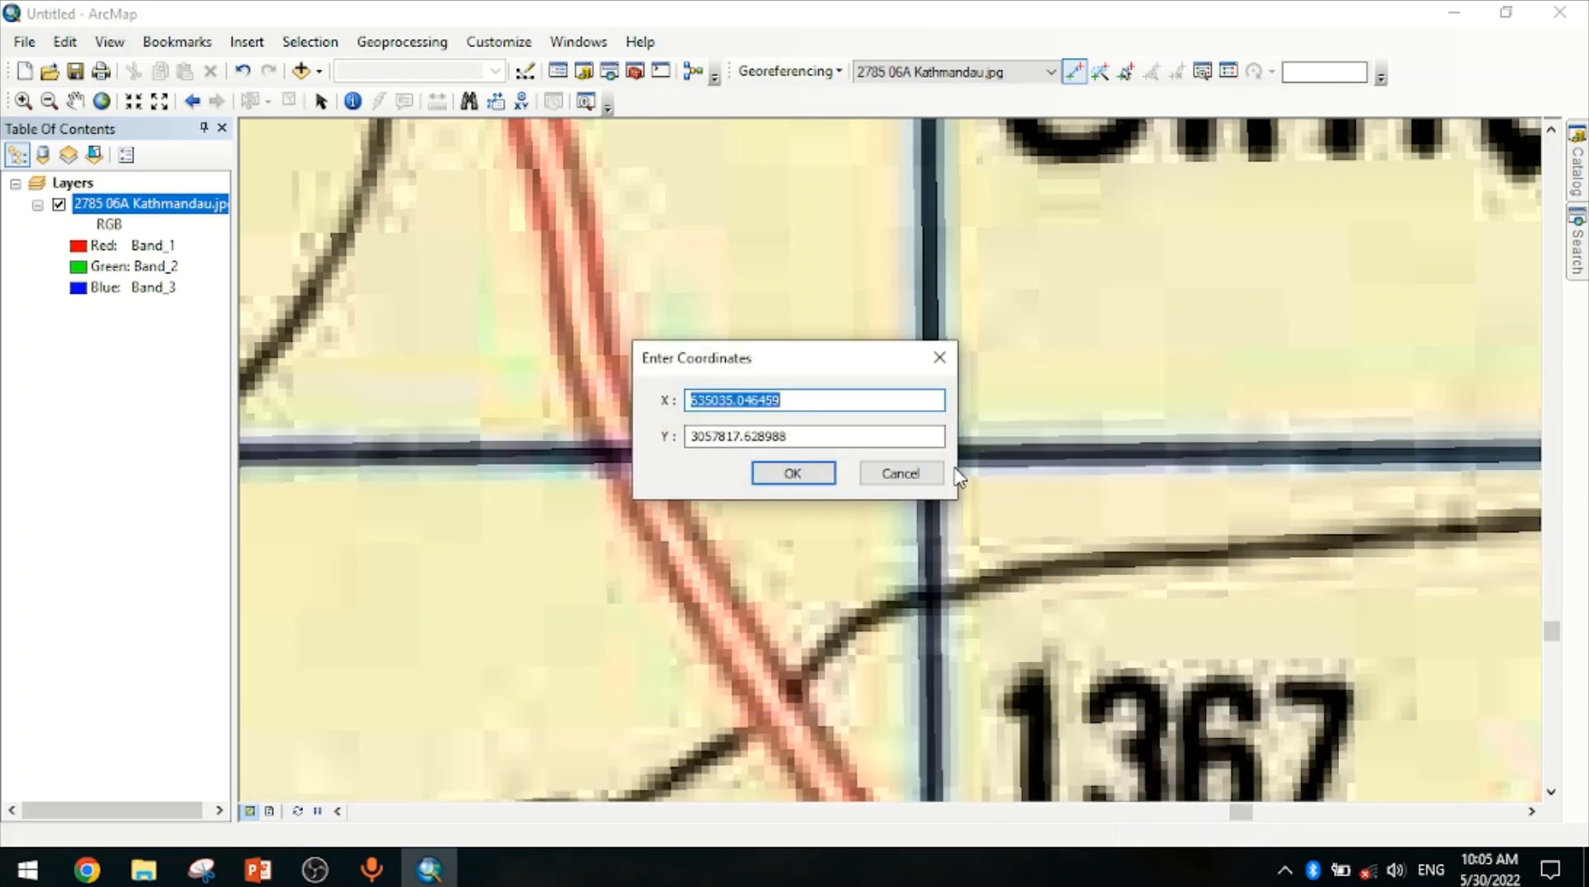
pyautogui.write('635000')
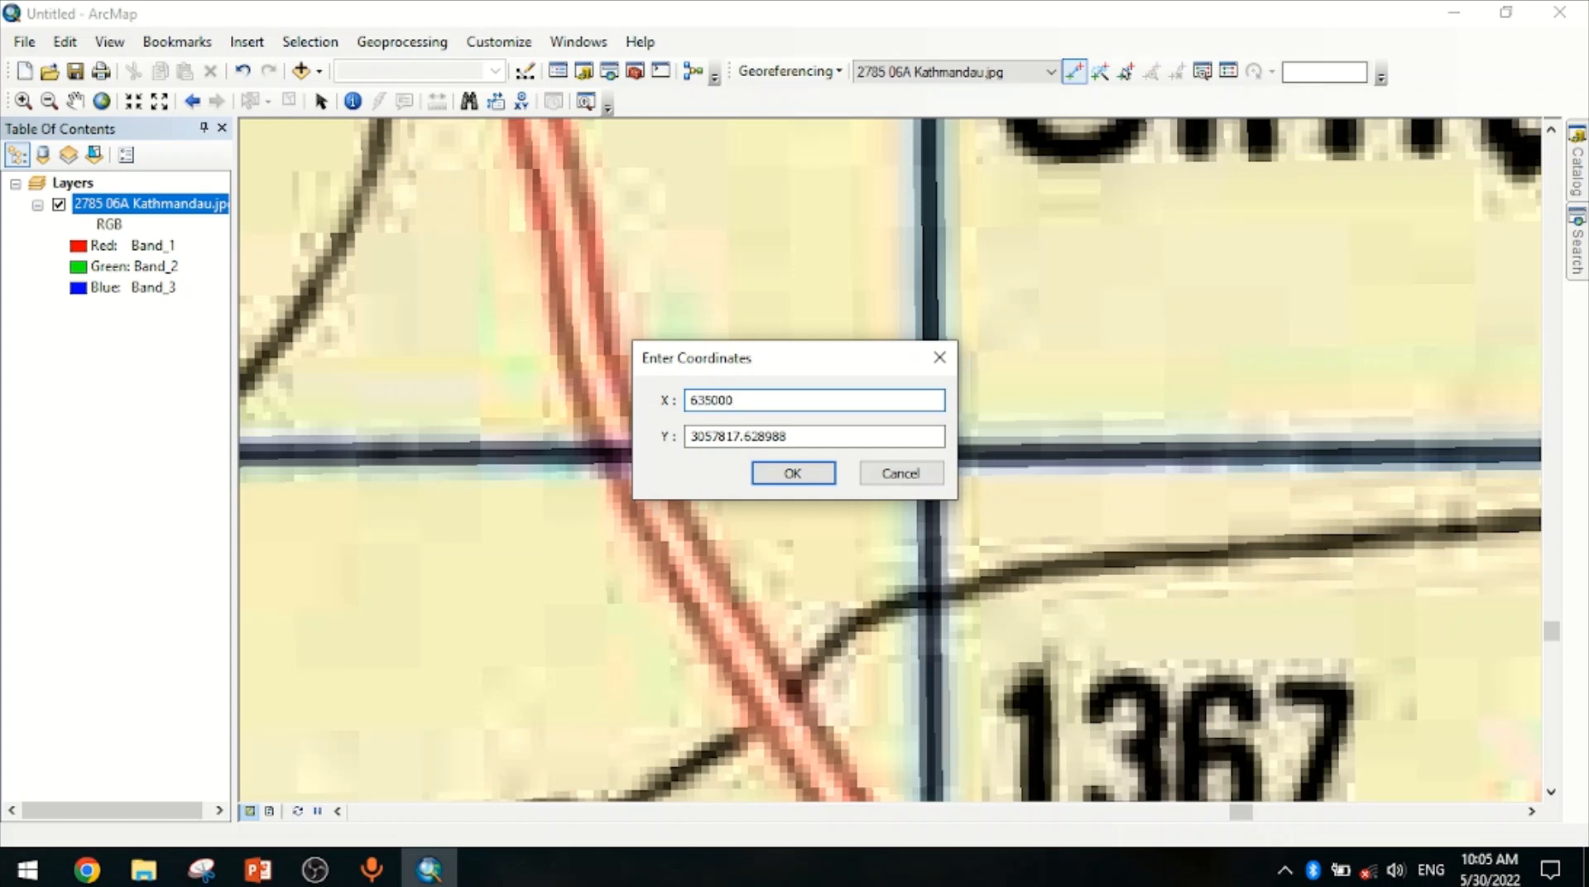
pyautogui.press('Tab')
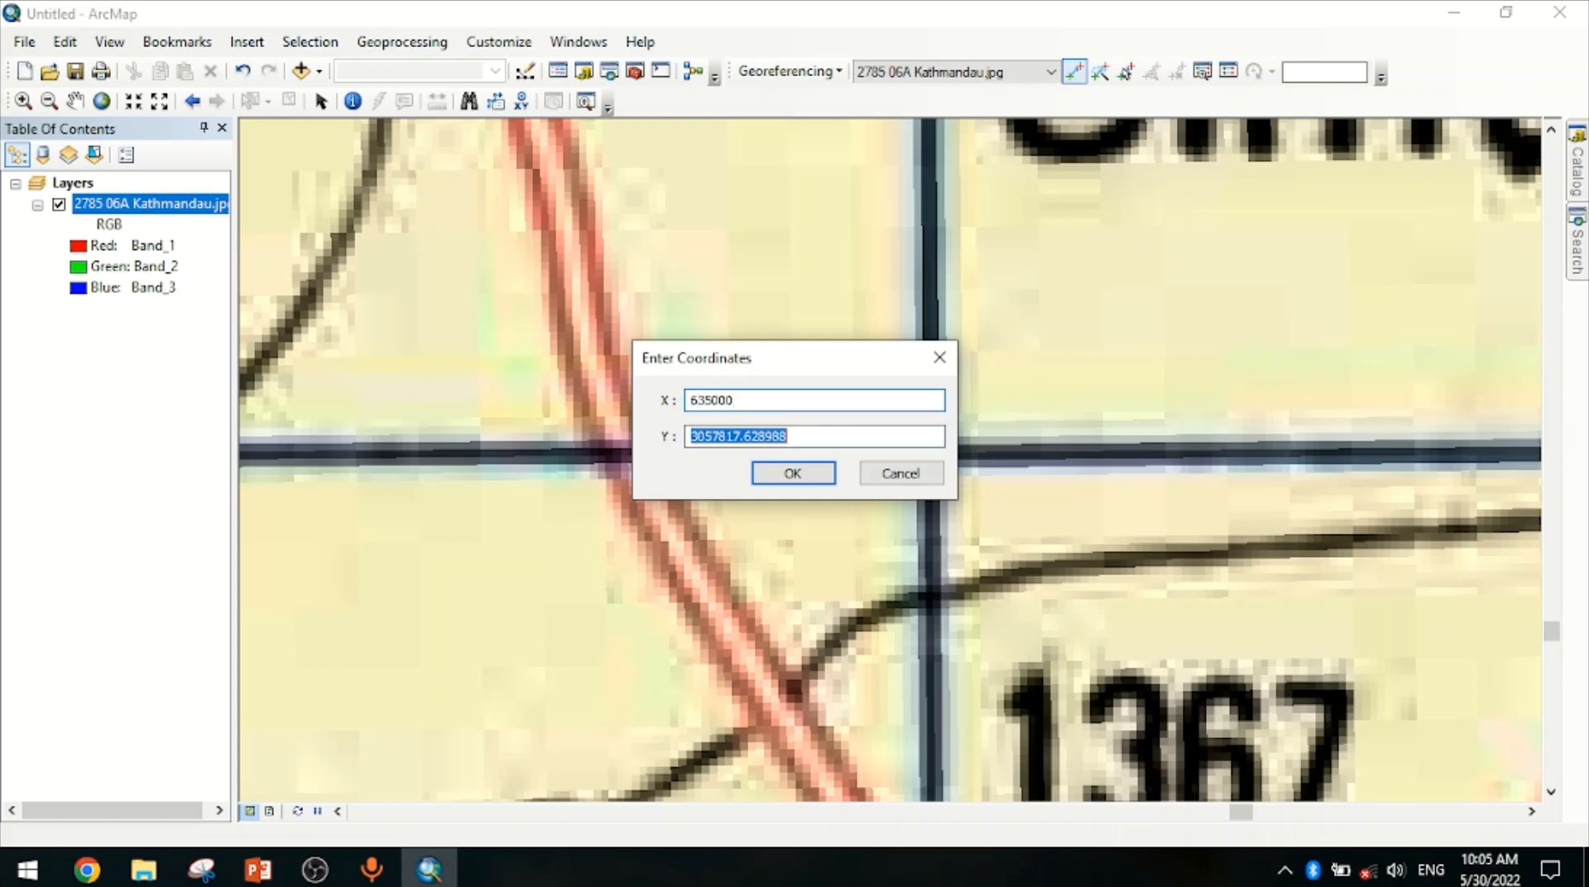
pyautogui.write('3058000')
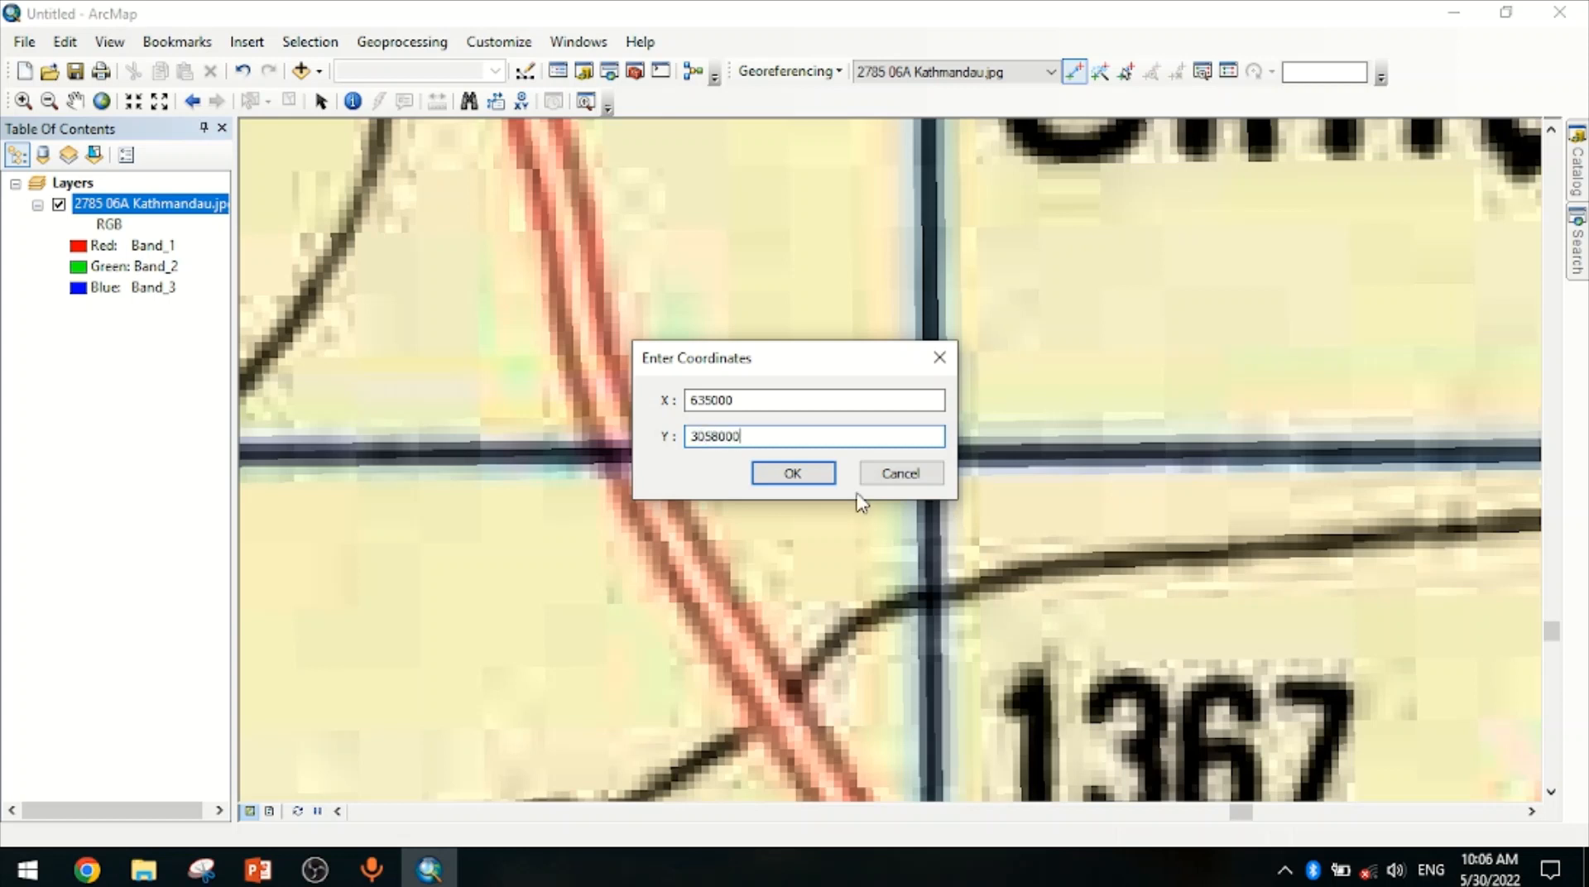
pyautogui.click(799, 480)
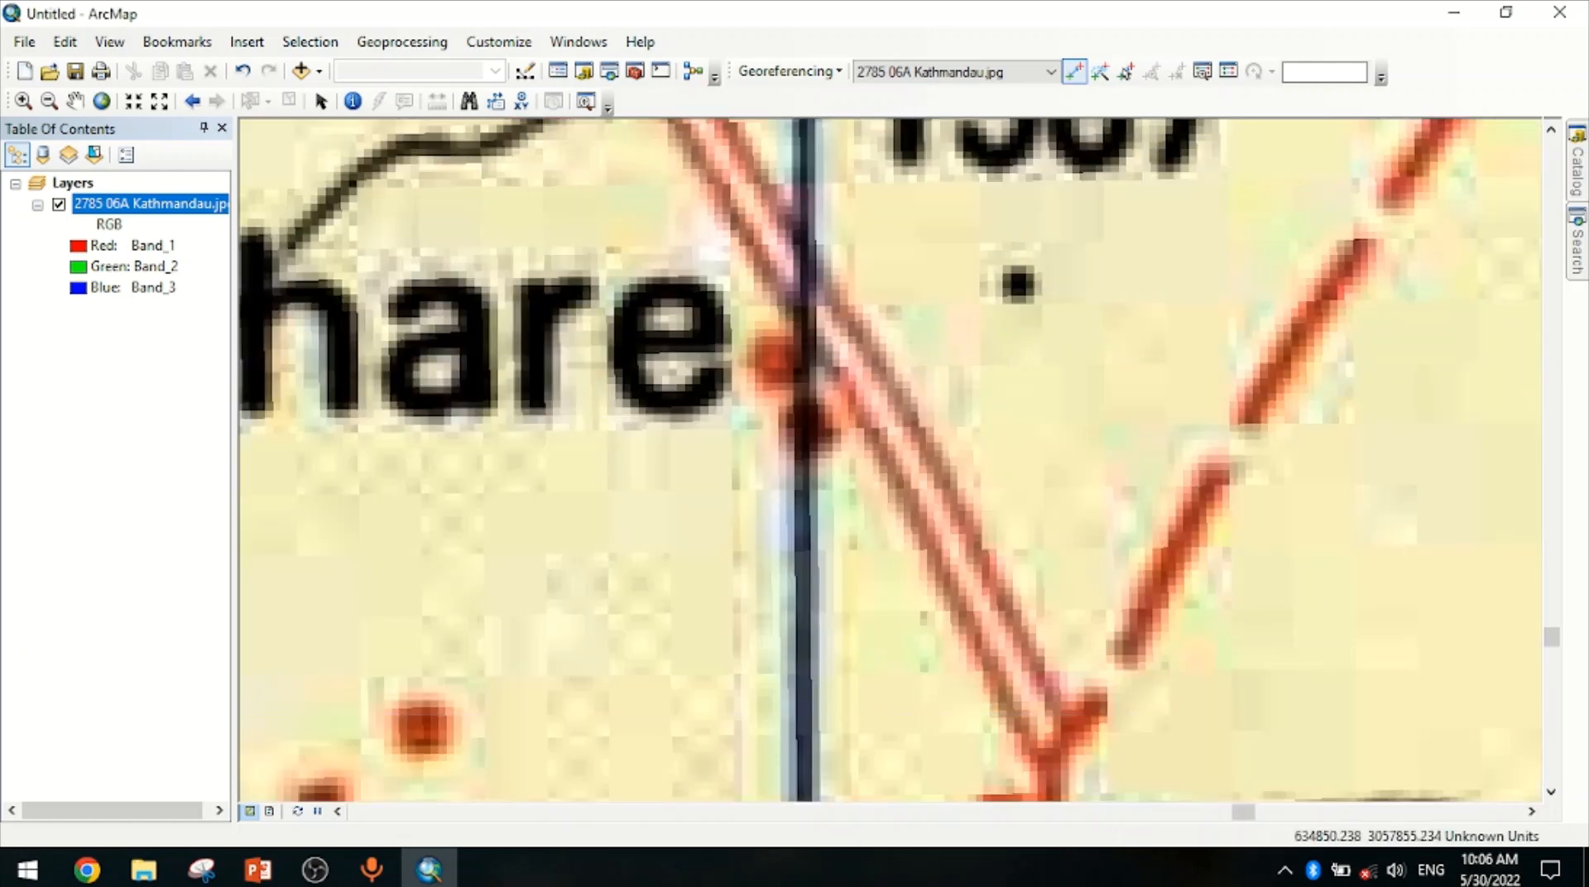
# Add a control point at the bottom-left grid intersection with coordinates X 624000 and Y 3058000
pyautogui.rightClick(161, 203)
pyautogui.click(244, 325)
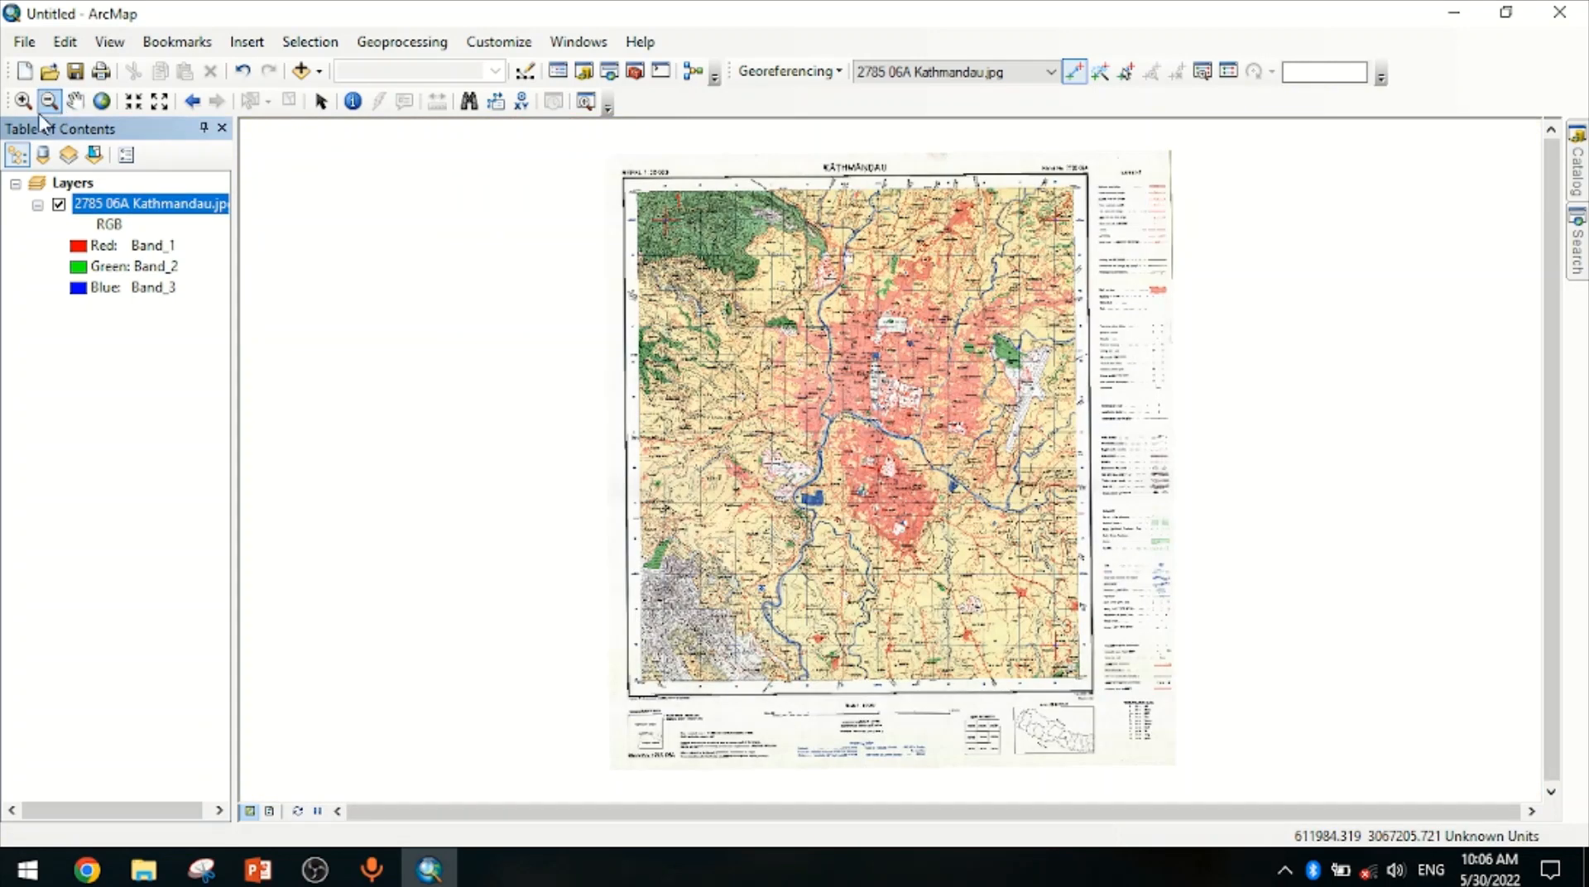
pyautogui.click(23, 101)
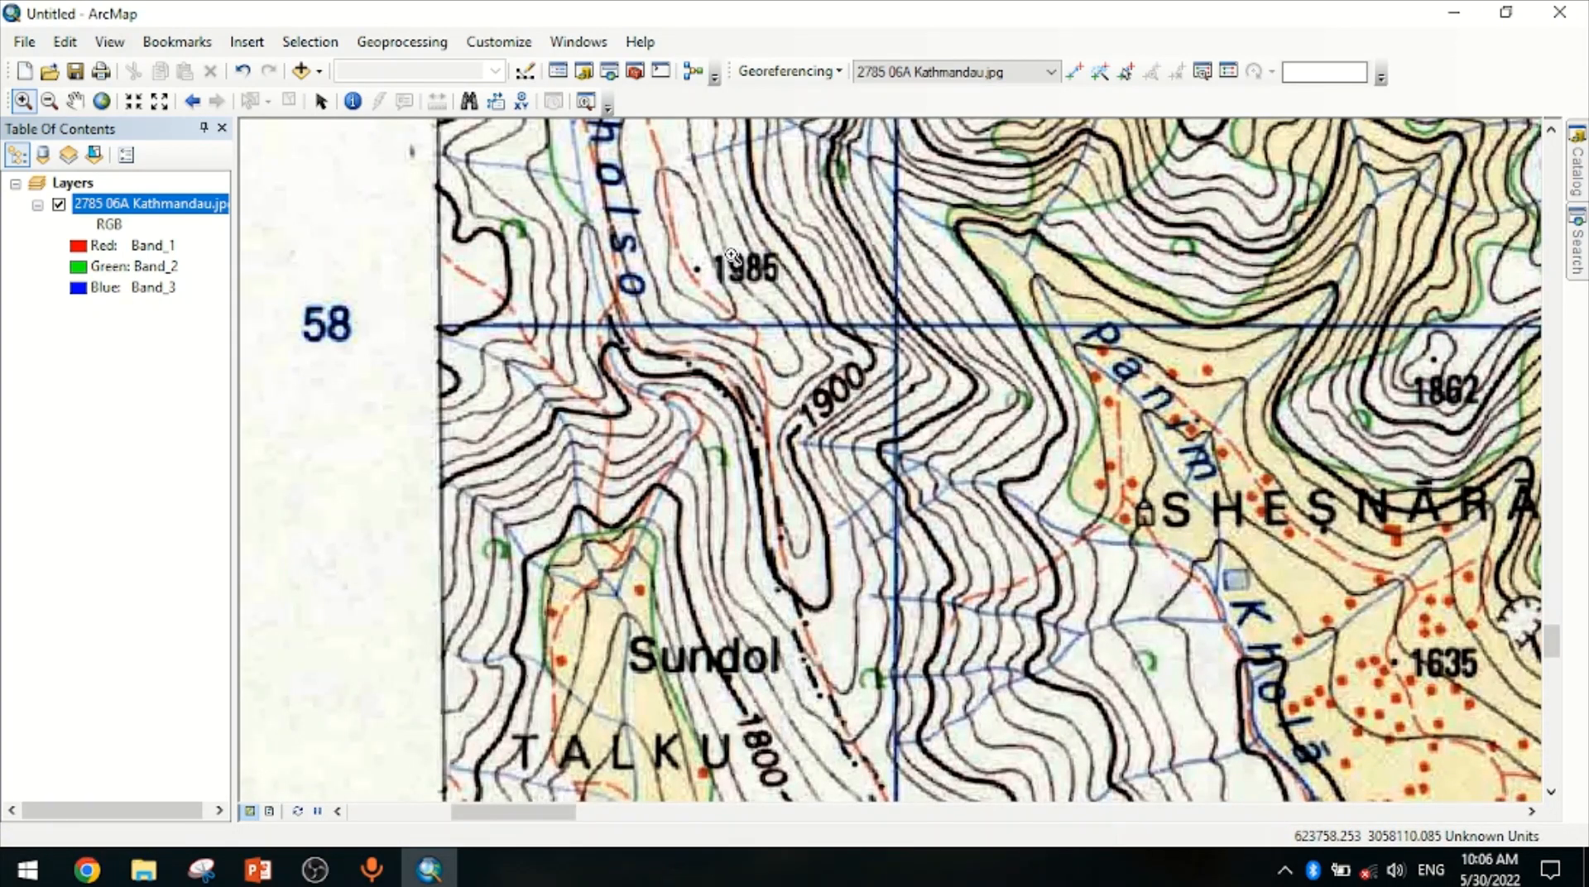
pyautogui.moveTo(732, 256); pyautogui.dragTo(1028, 444)
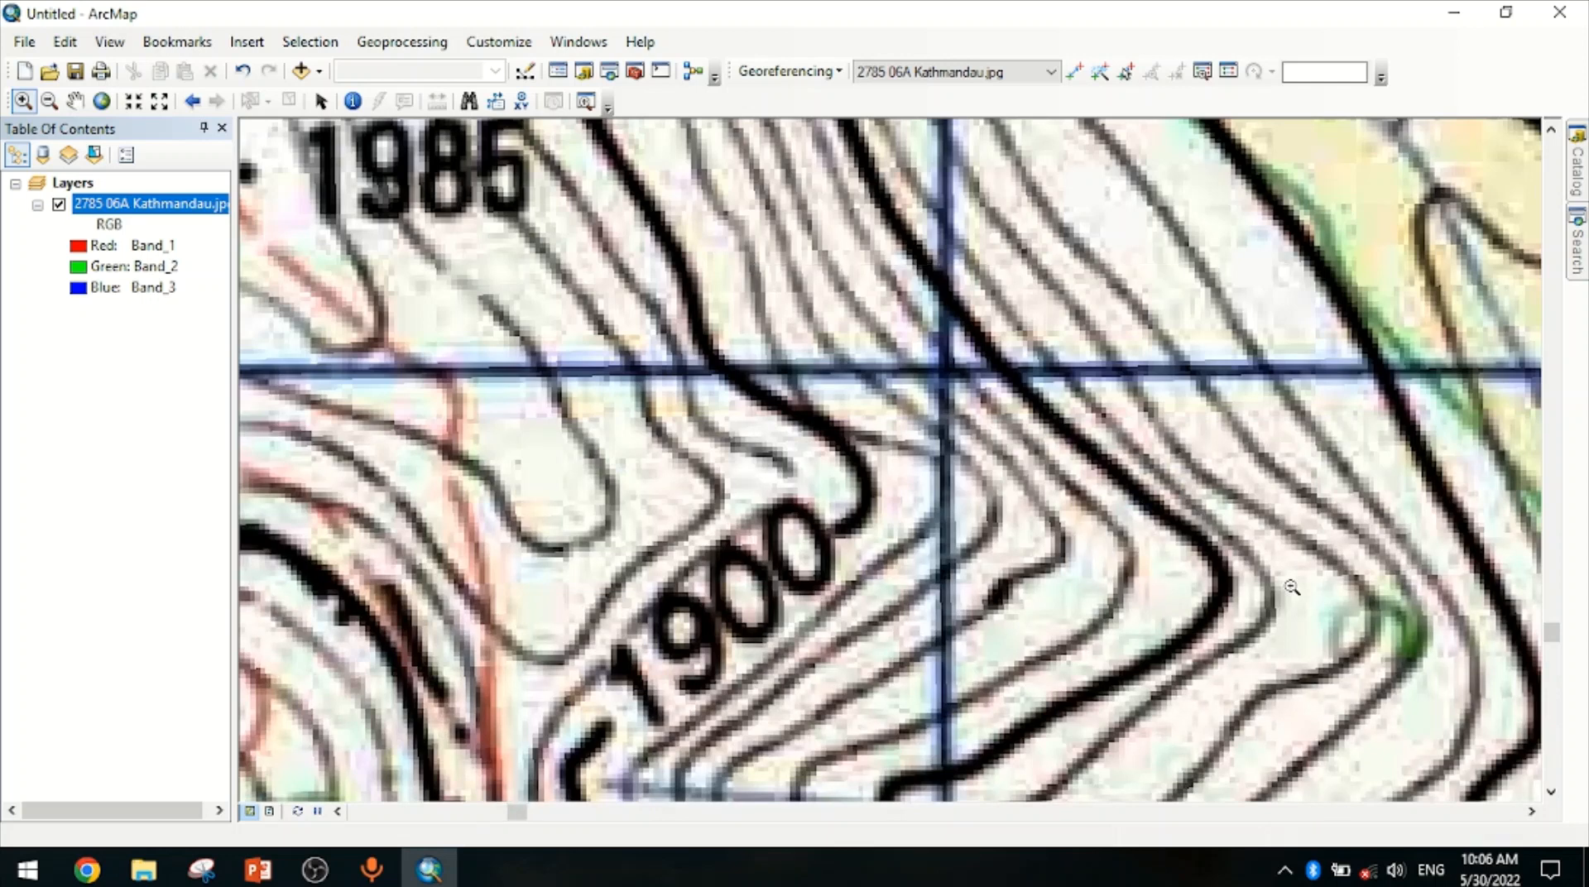
pyautogui.moveTo(753, 261); pyautogui.dragTo(1291, 589)
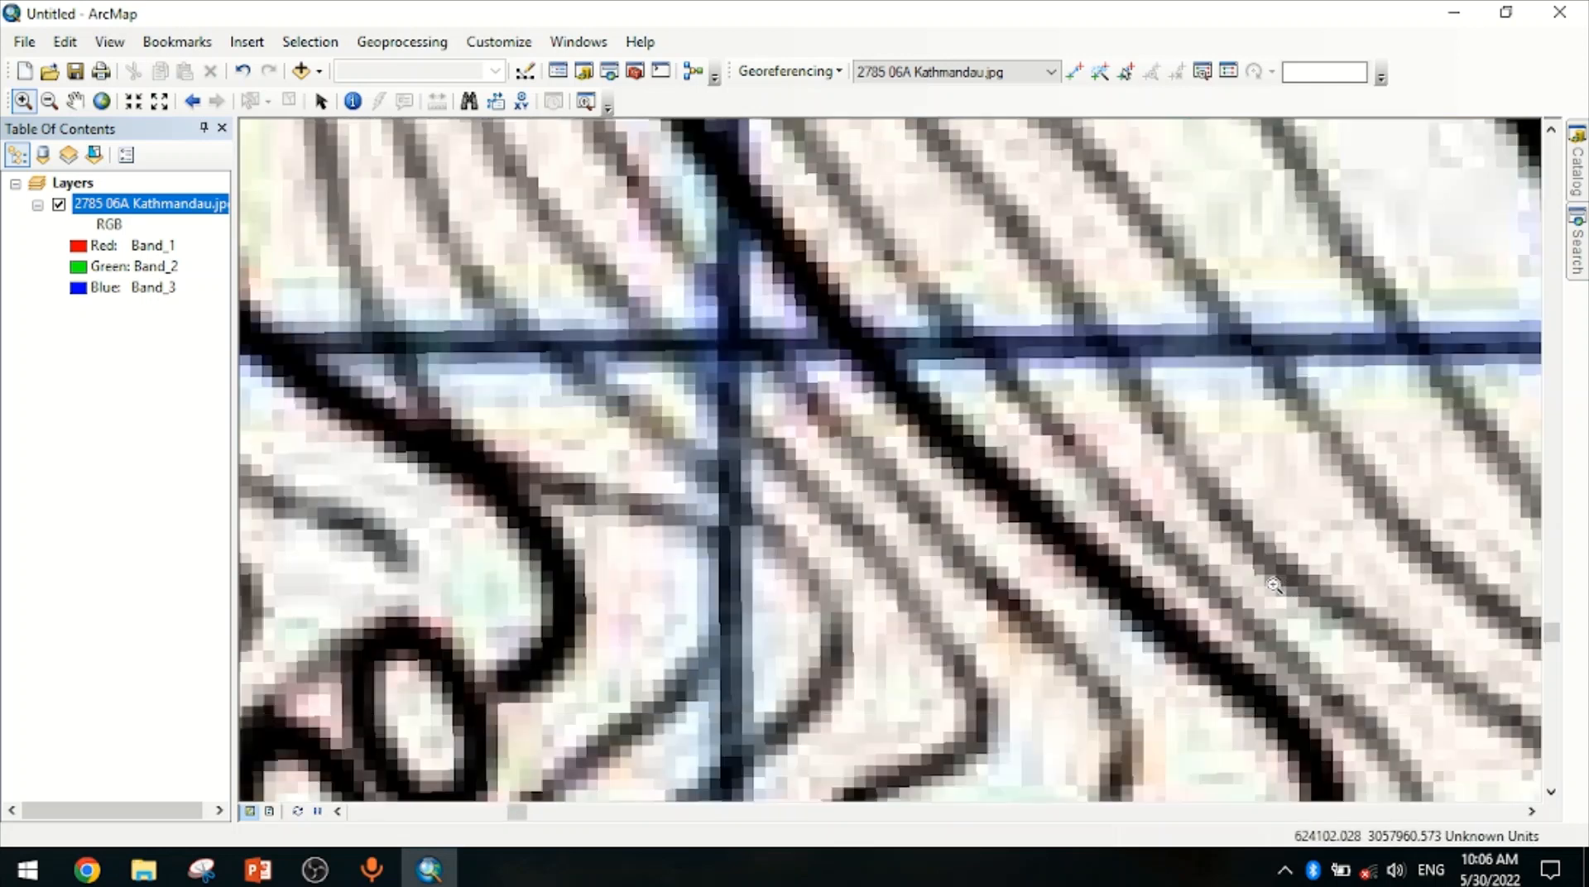
pyautogui.click(50, 101)
pyautogui.click(814, 373)
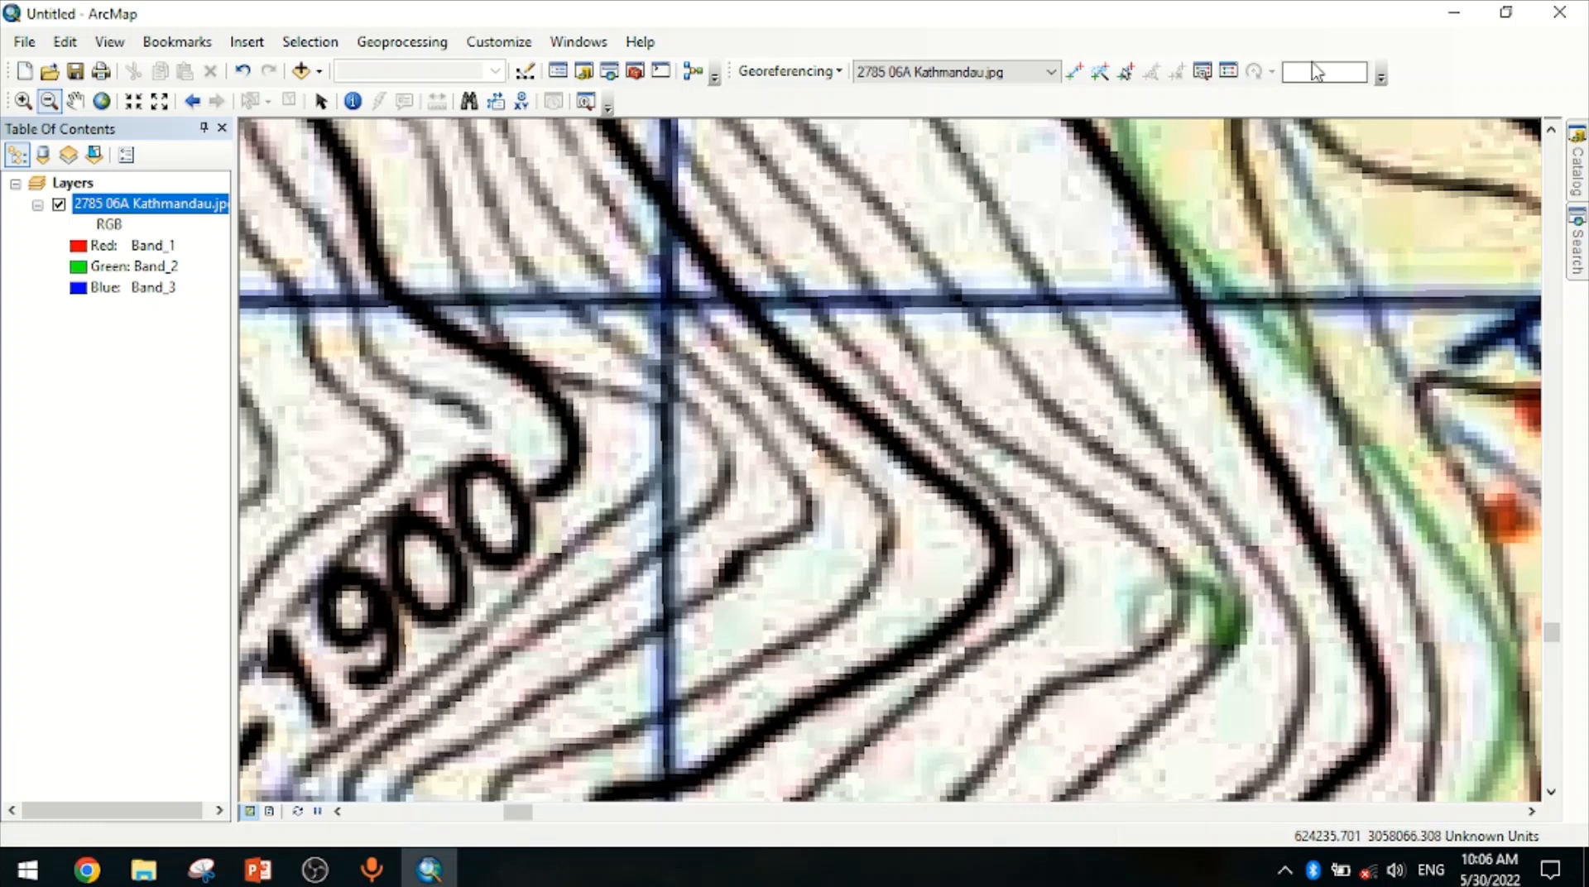
pyautogui.click(1075, 72)
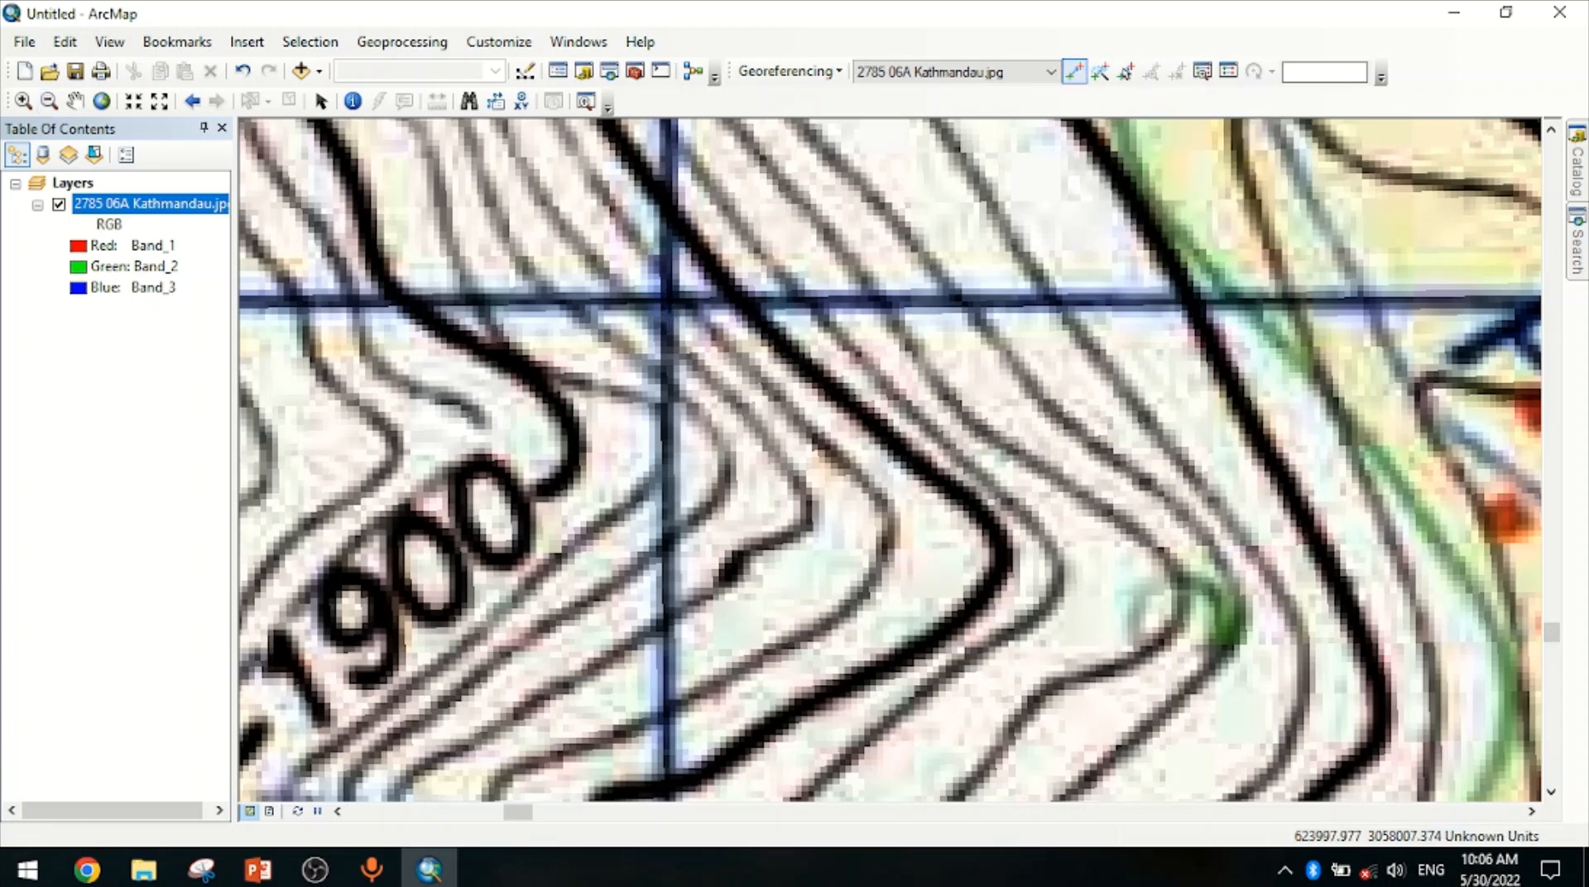
pyautogui.click(667, 300)
pyautogui.rightClick(671, 301)
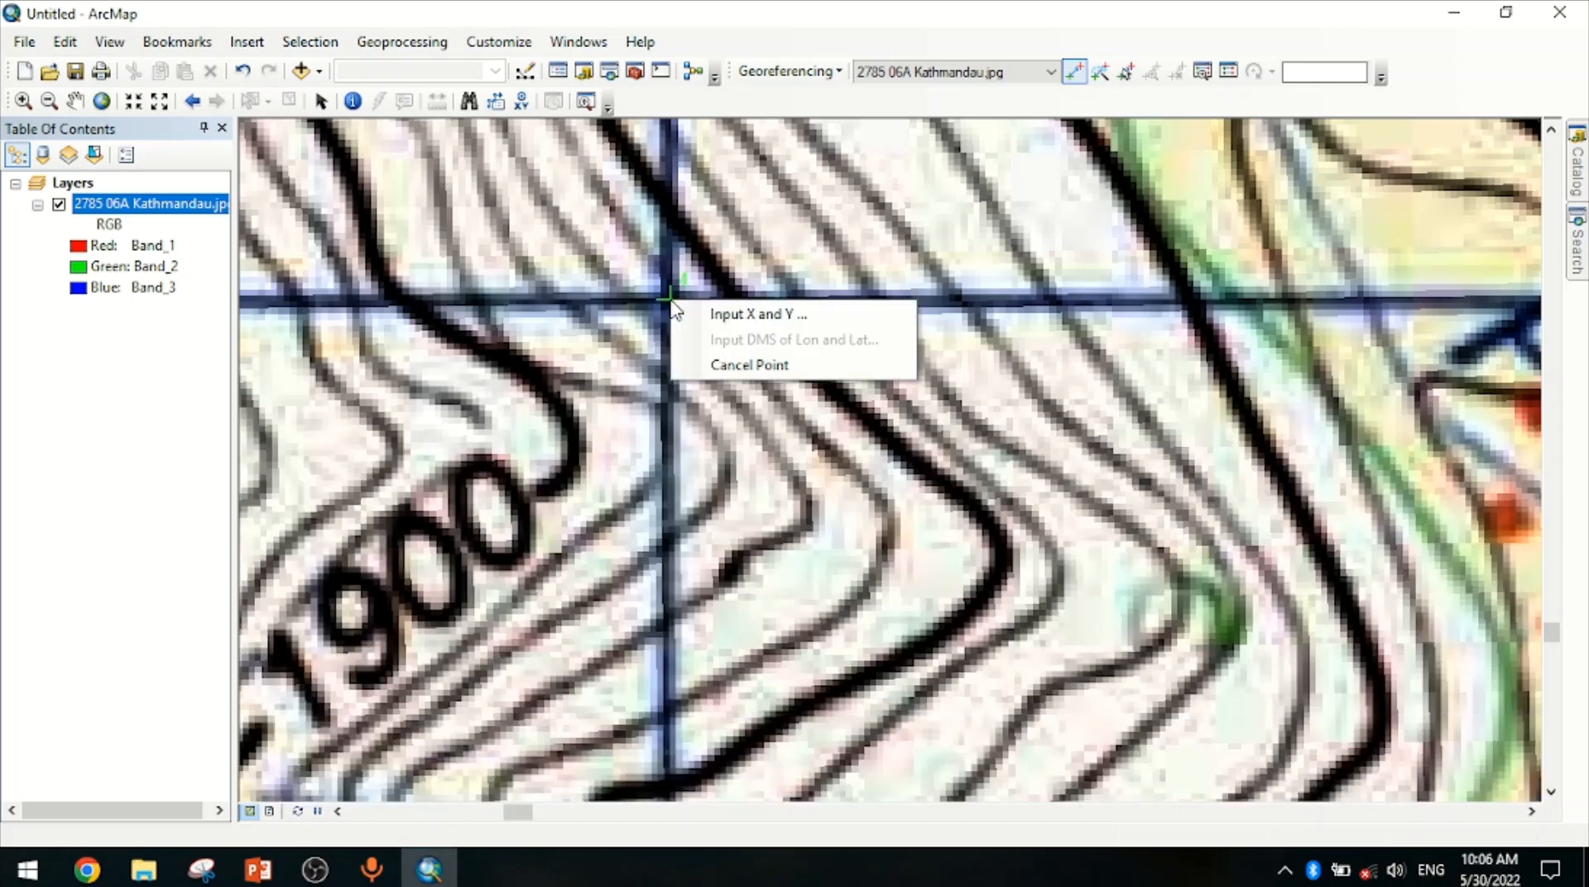
pyautogui.click(745, 315)
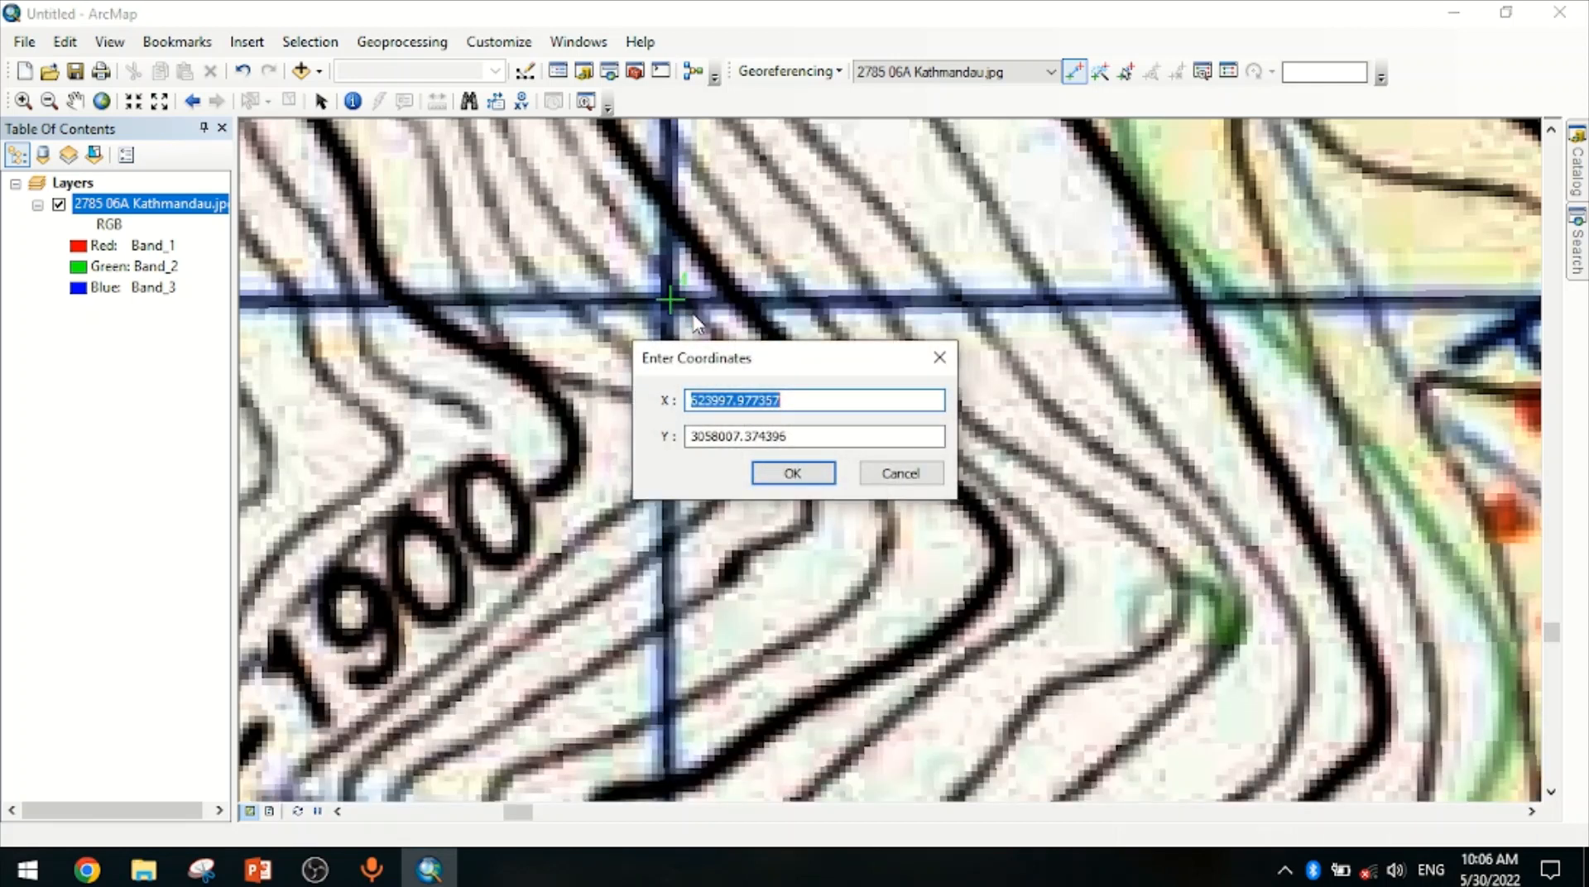
pyautogui.write('624000')
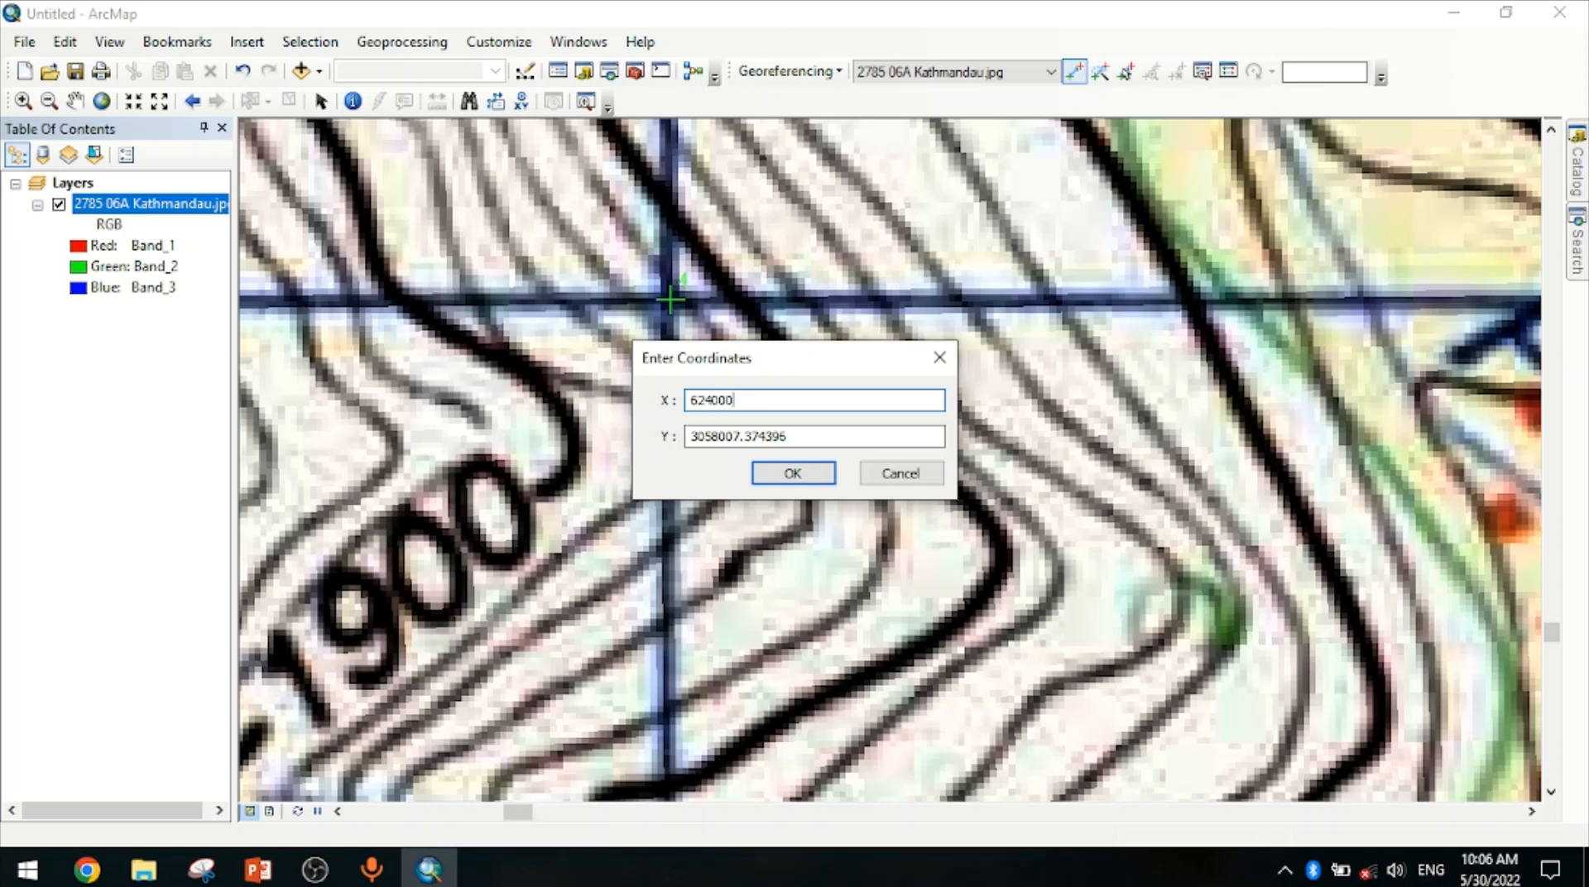
pyautogui.press('Tab')
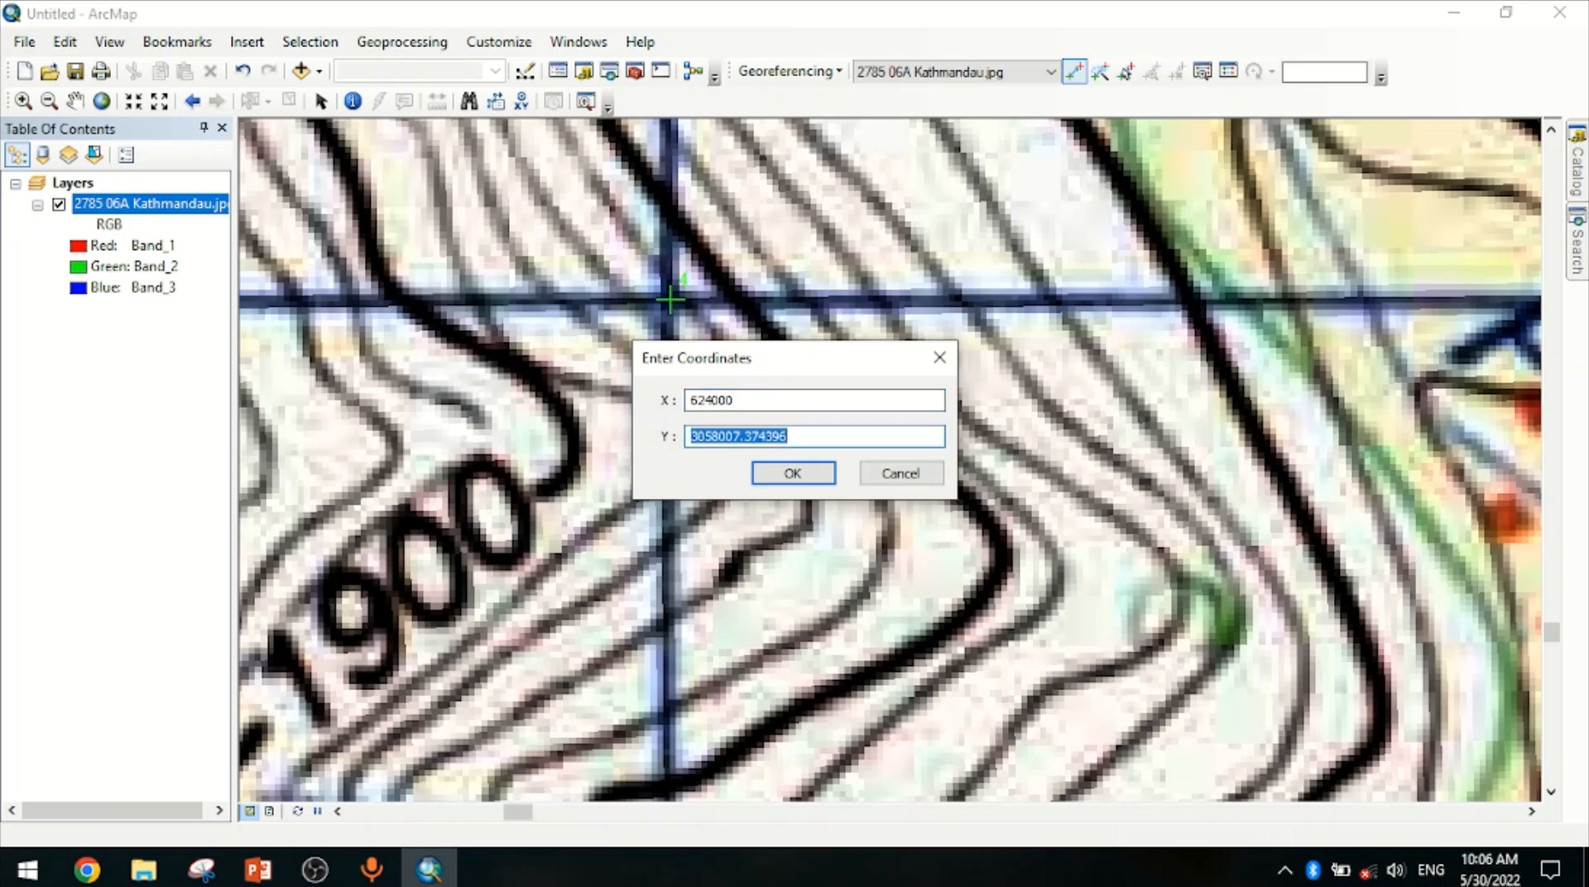
pyautogui.write('3058000')
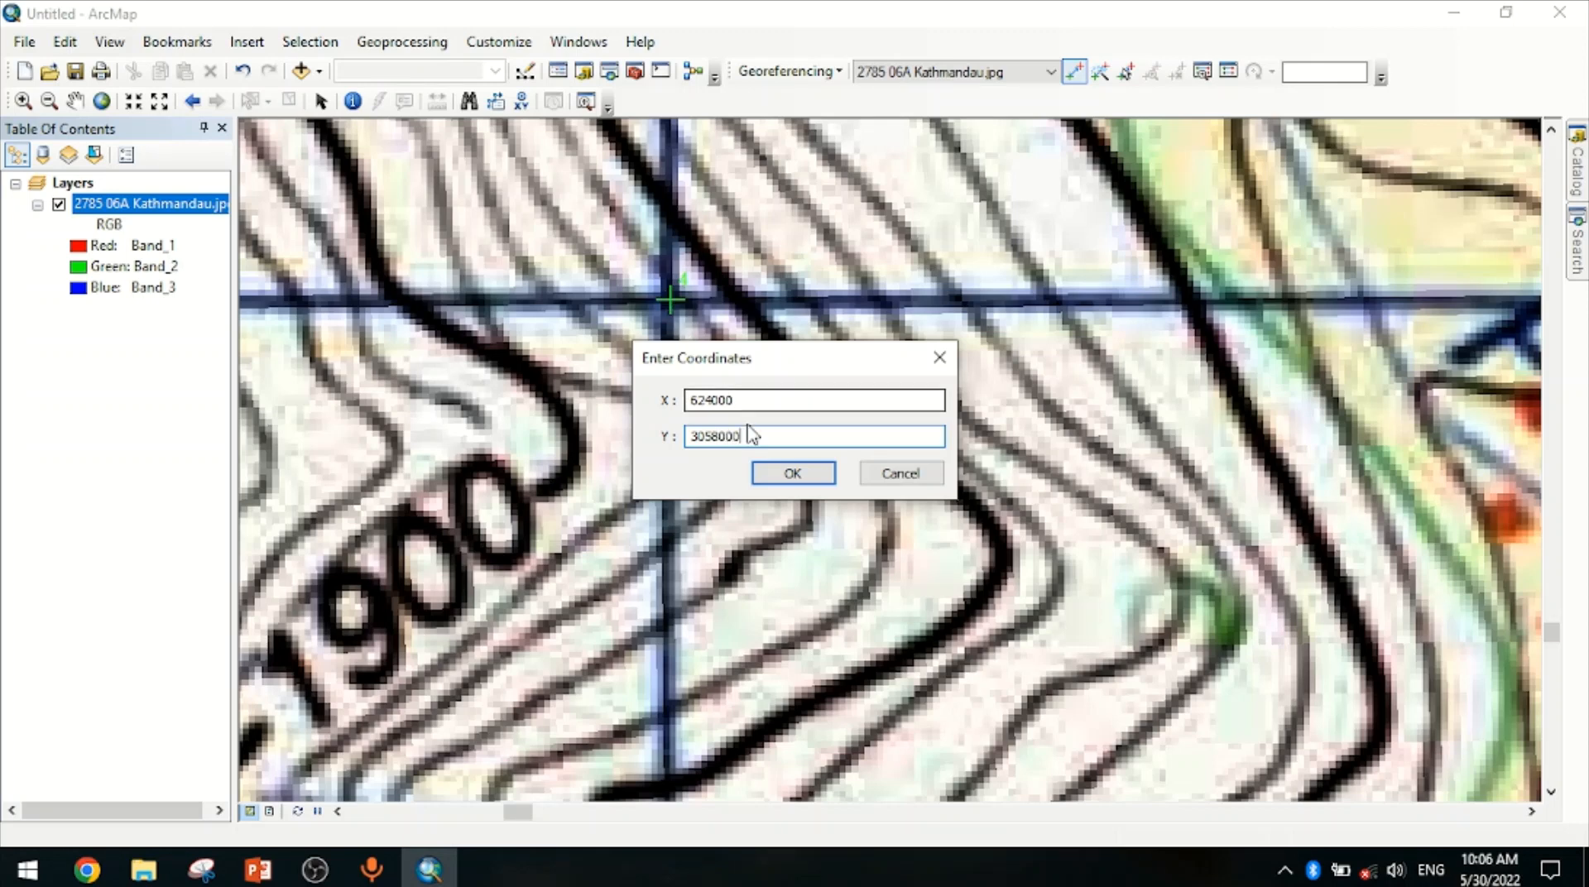
pyautogui.click(791, 475)
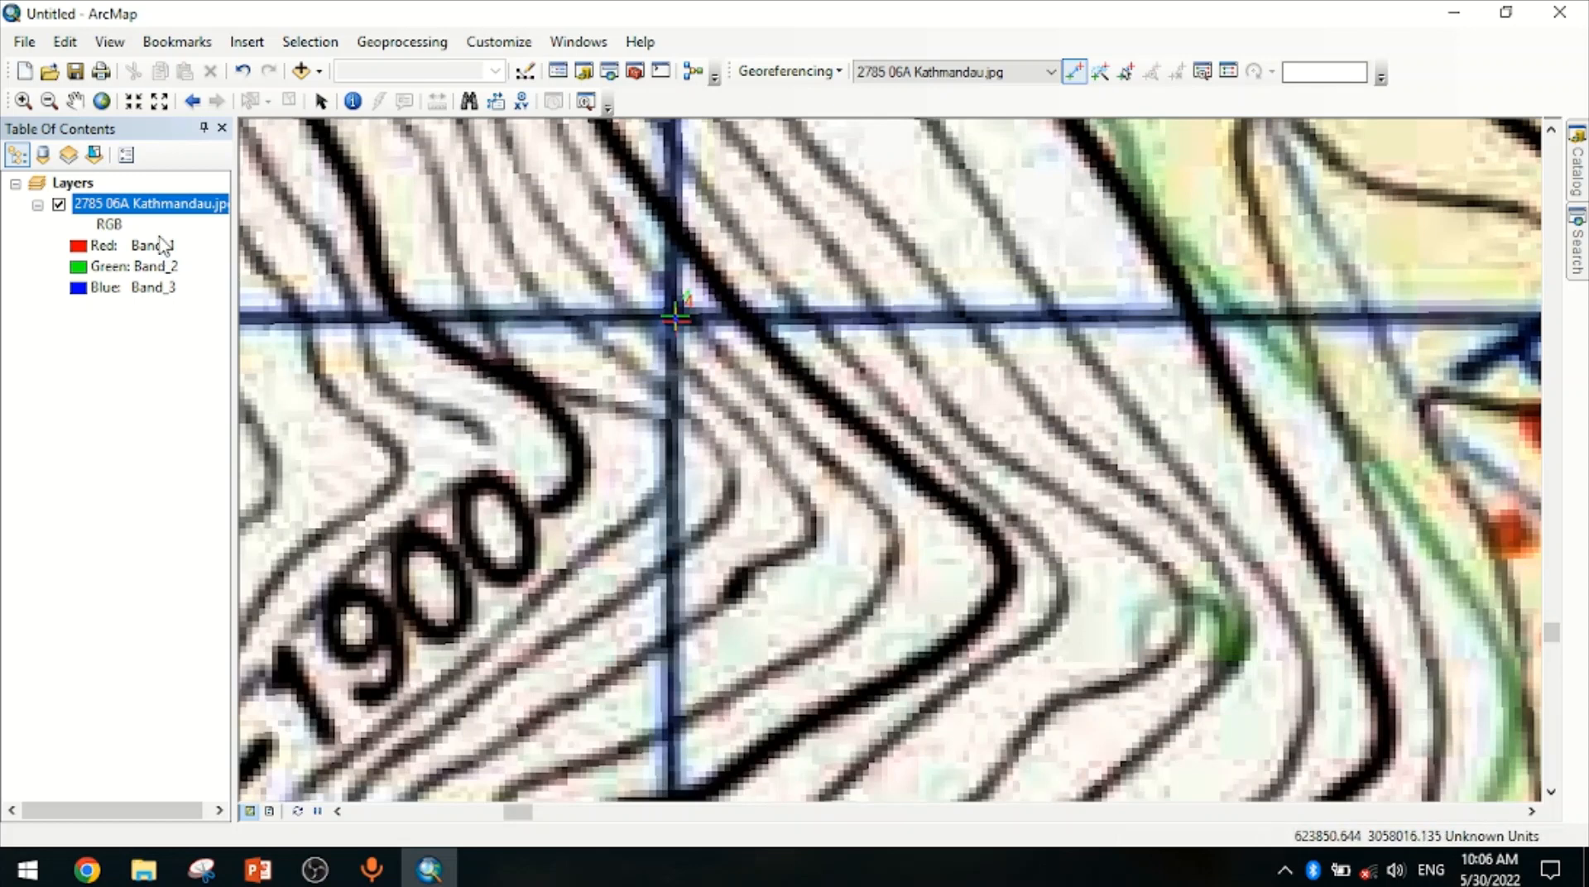
# Set the data frame's coordinate system by importing Modified_UTM_Projection.prj from the coordinate system folder
pyautogui.rightClick(149, 204)
pyautogui.click(211, 325)
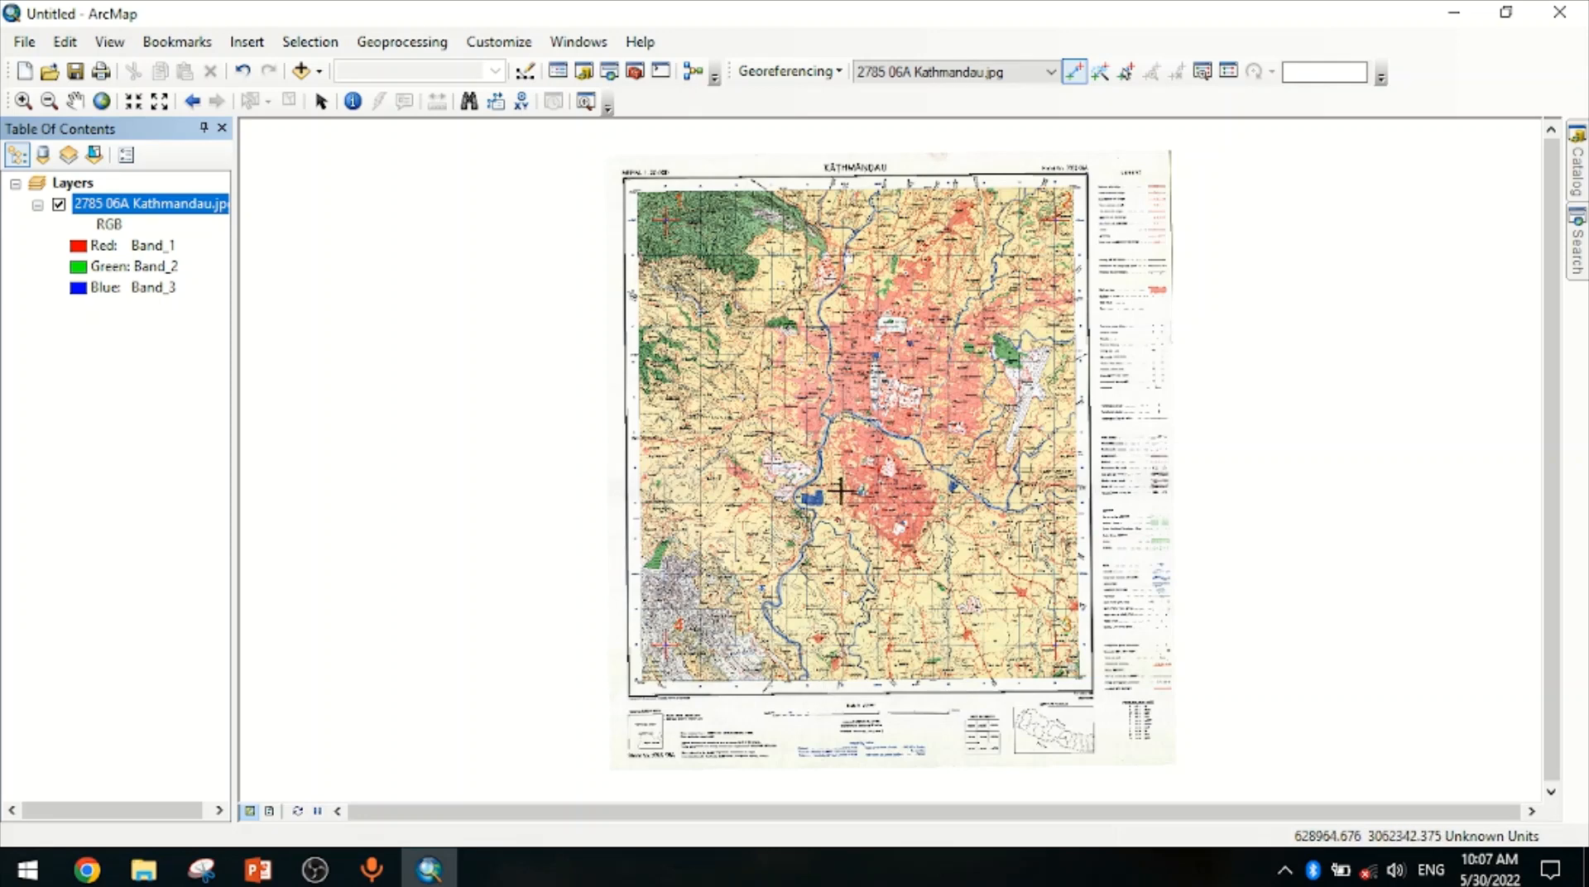
pyautogui.click(23, 101)
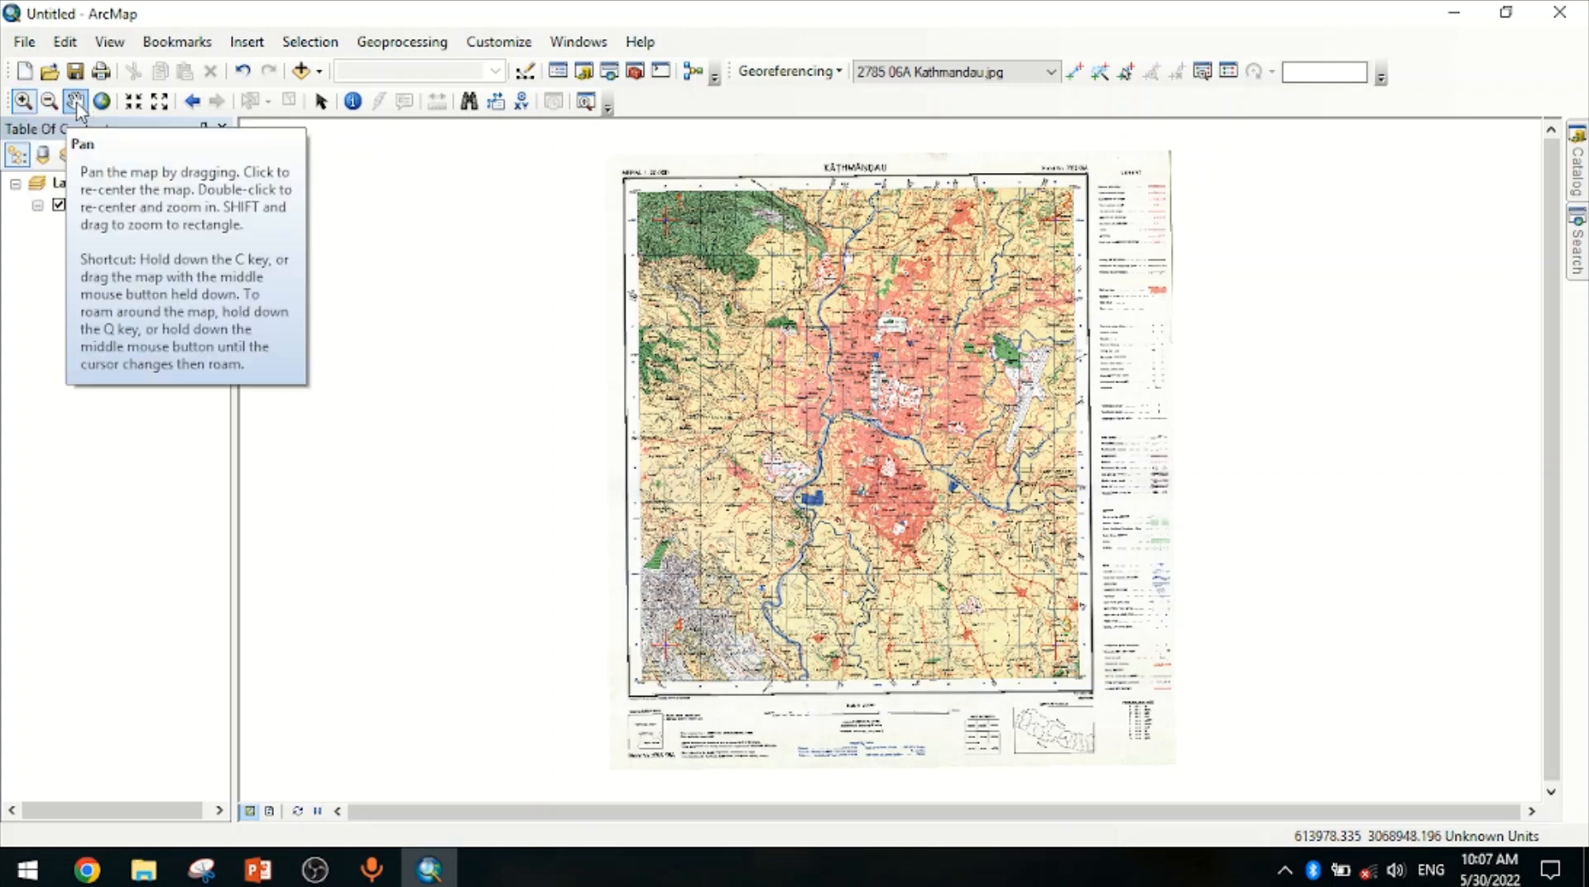
pyautogui.rightClick(851, 522)
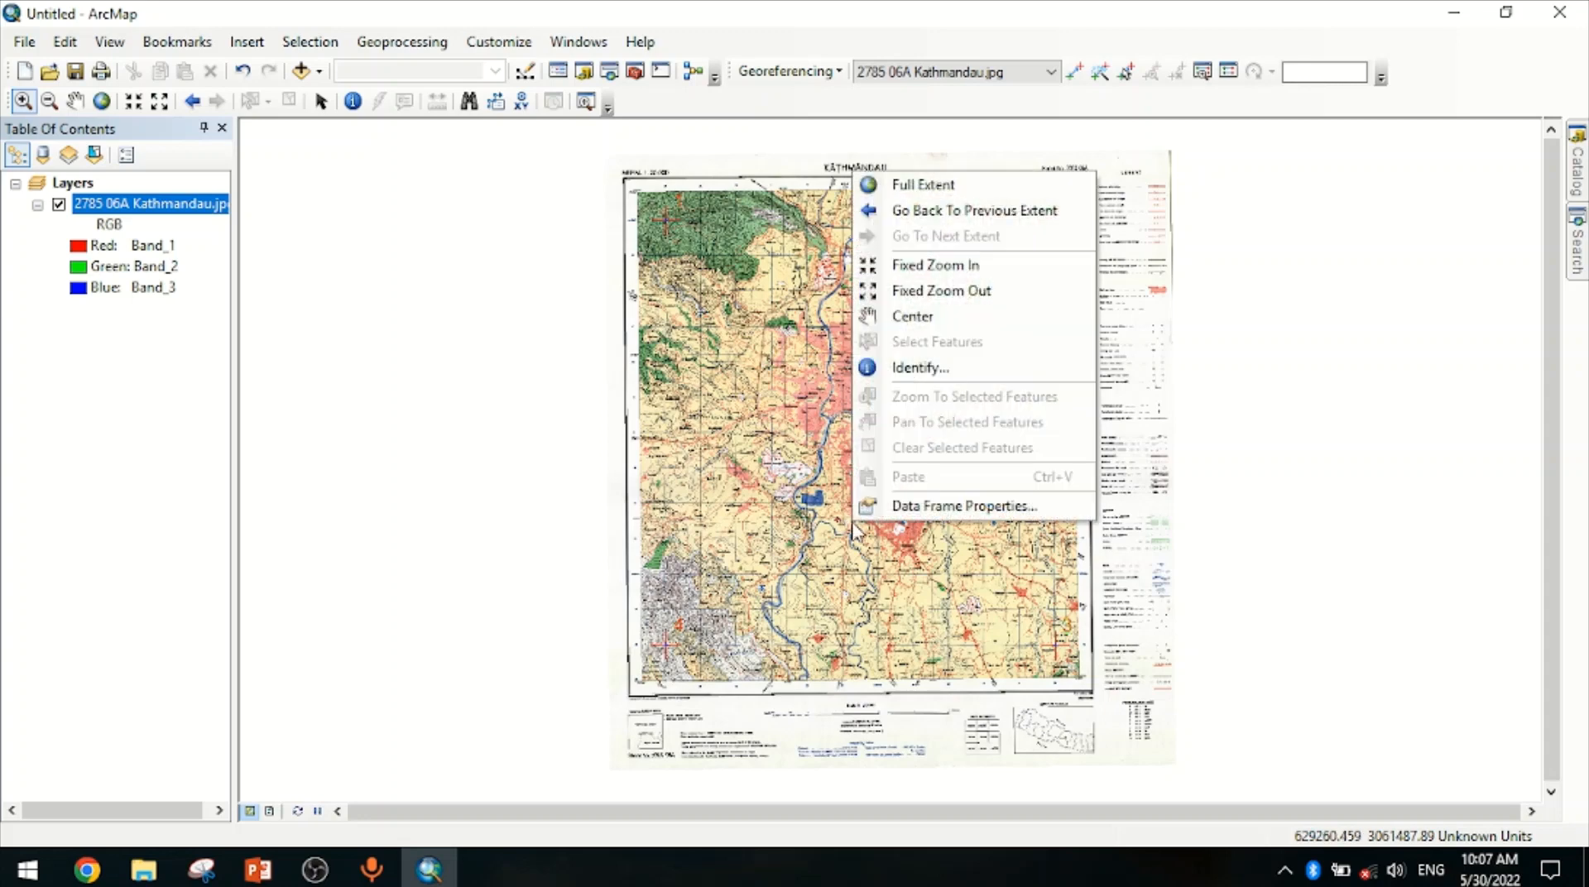
pyautogui.click(906, 506)
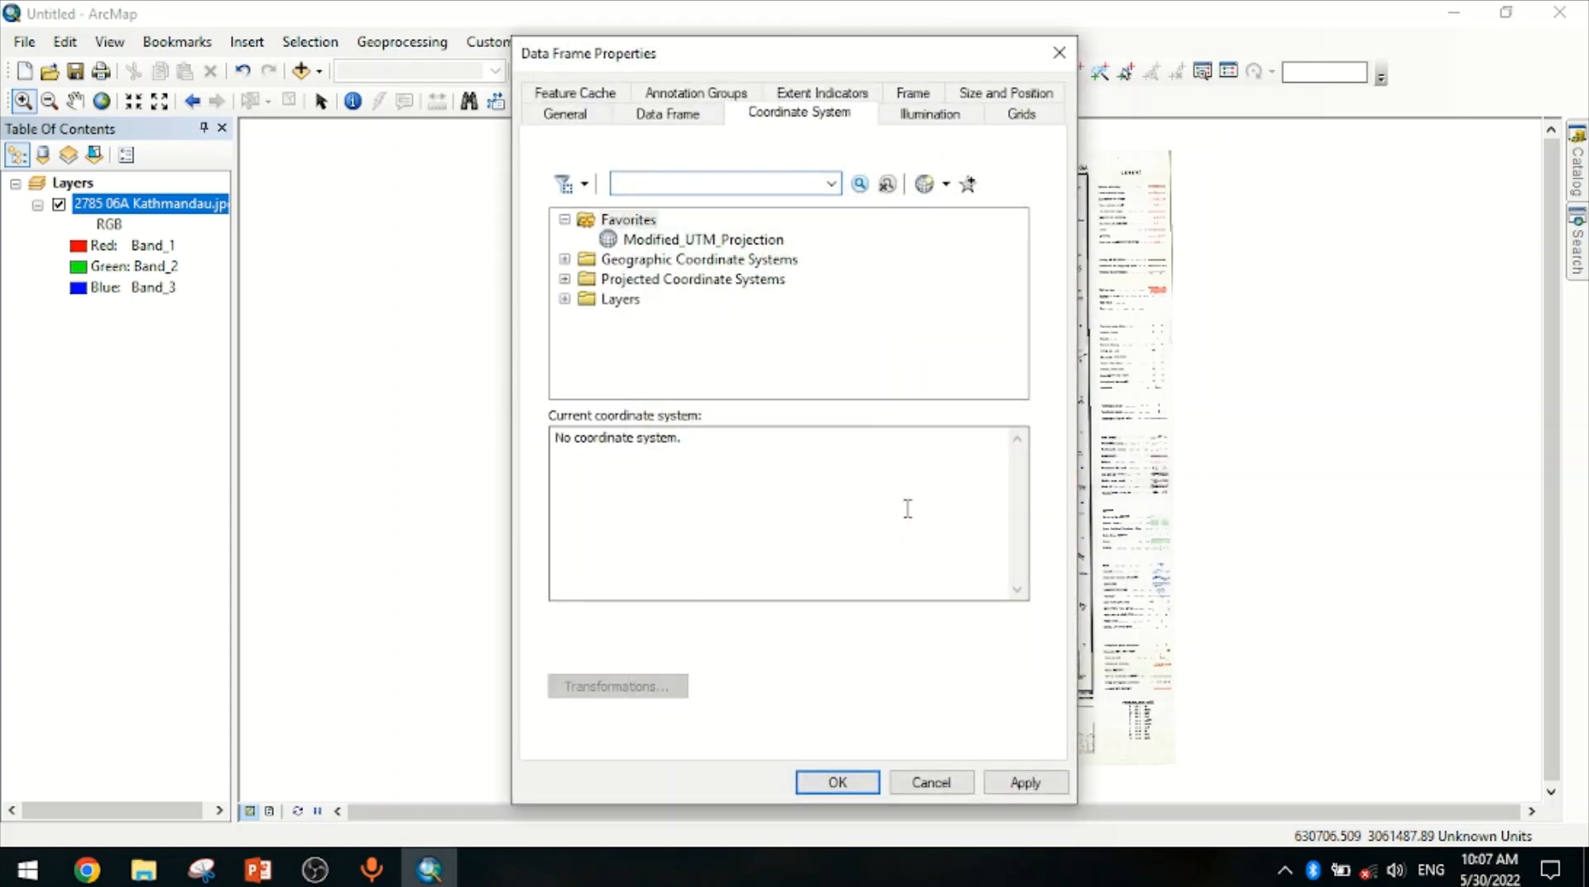
pyautogui.click(931, 187)
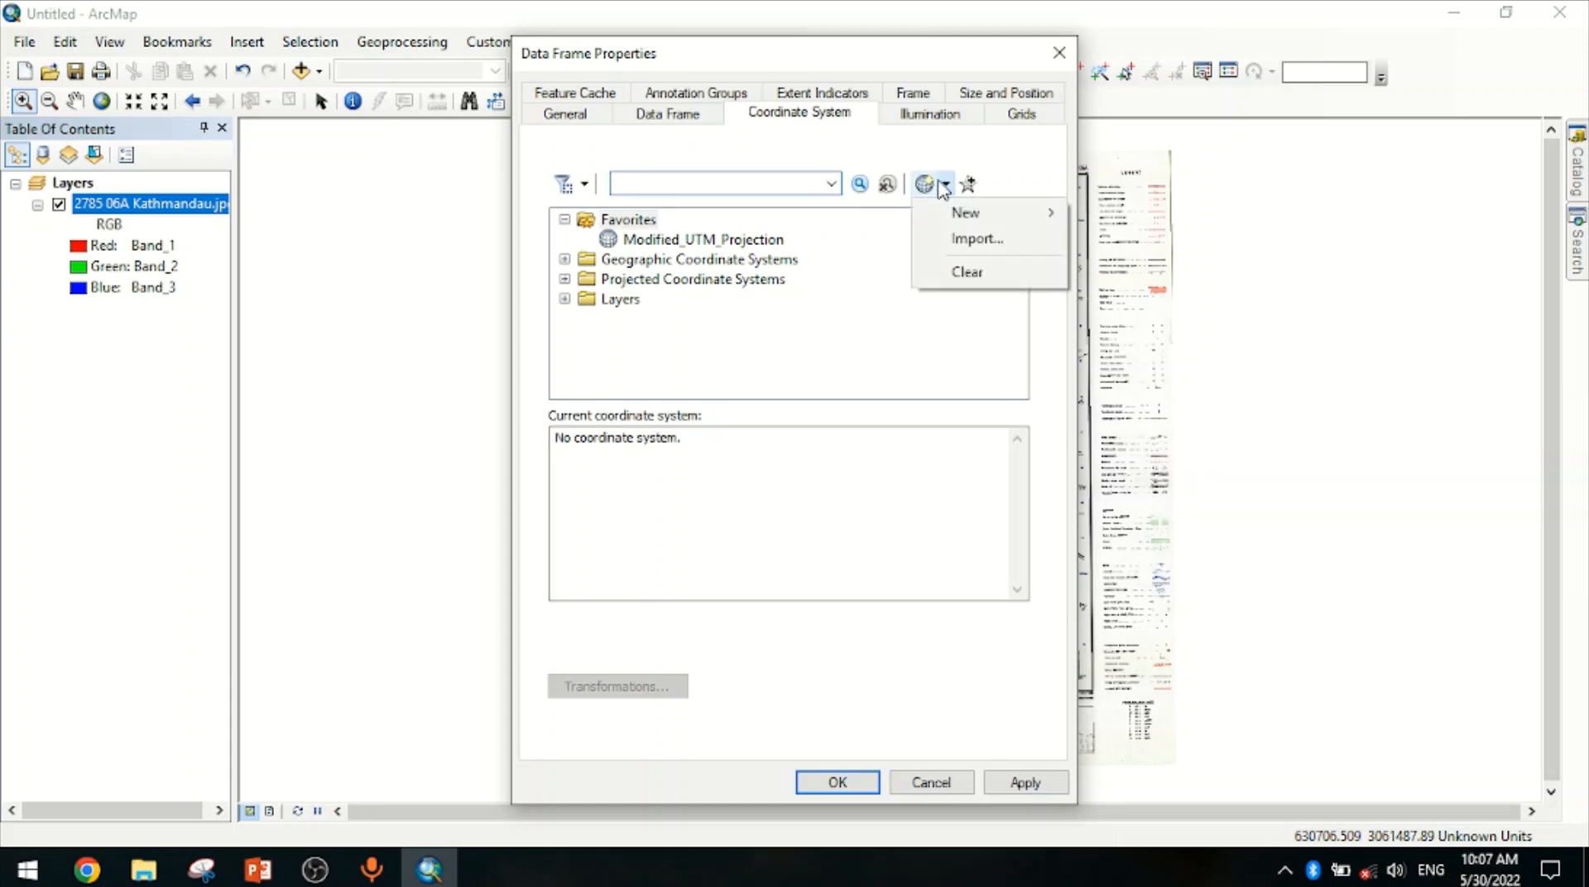
pyautogui.click(960, 241)
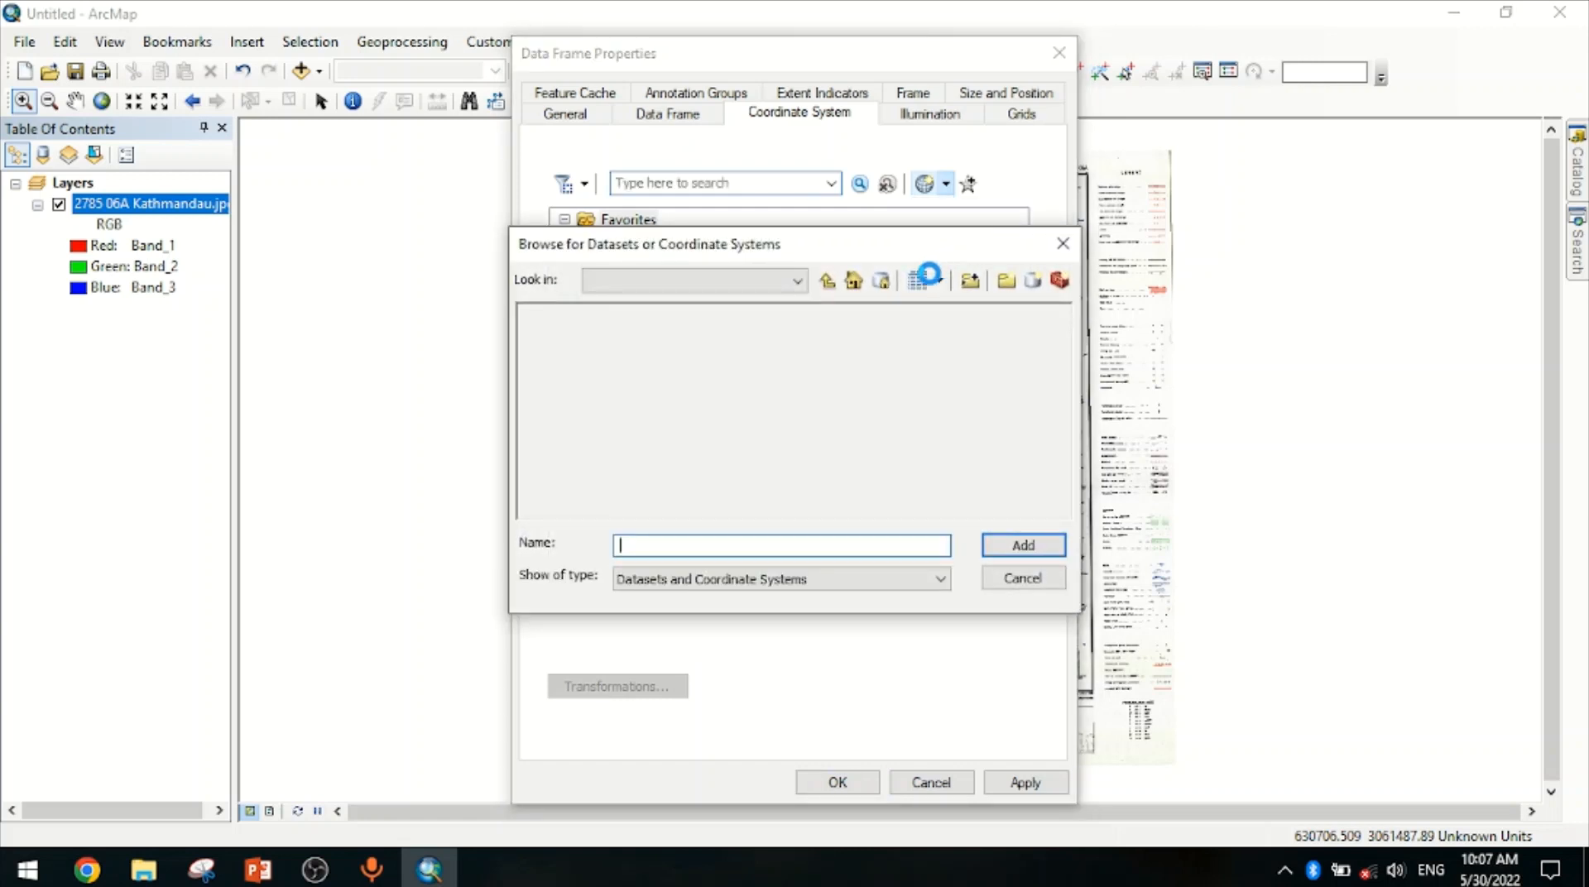
pyautogui.click(827, 286)
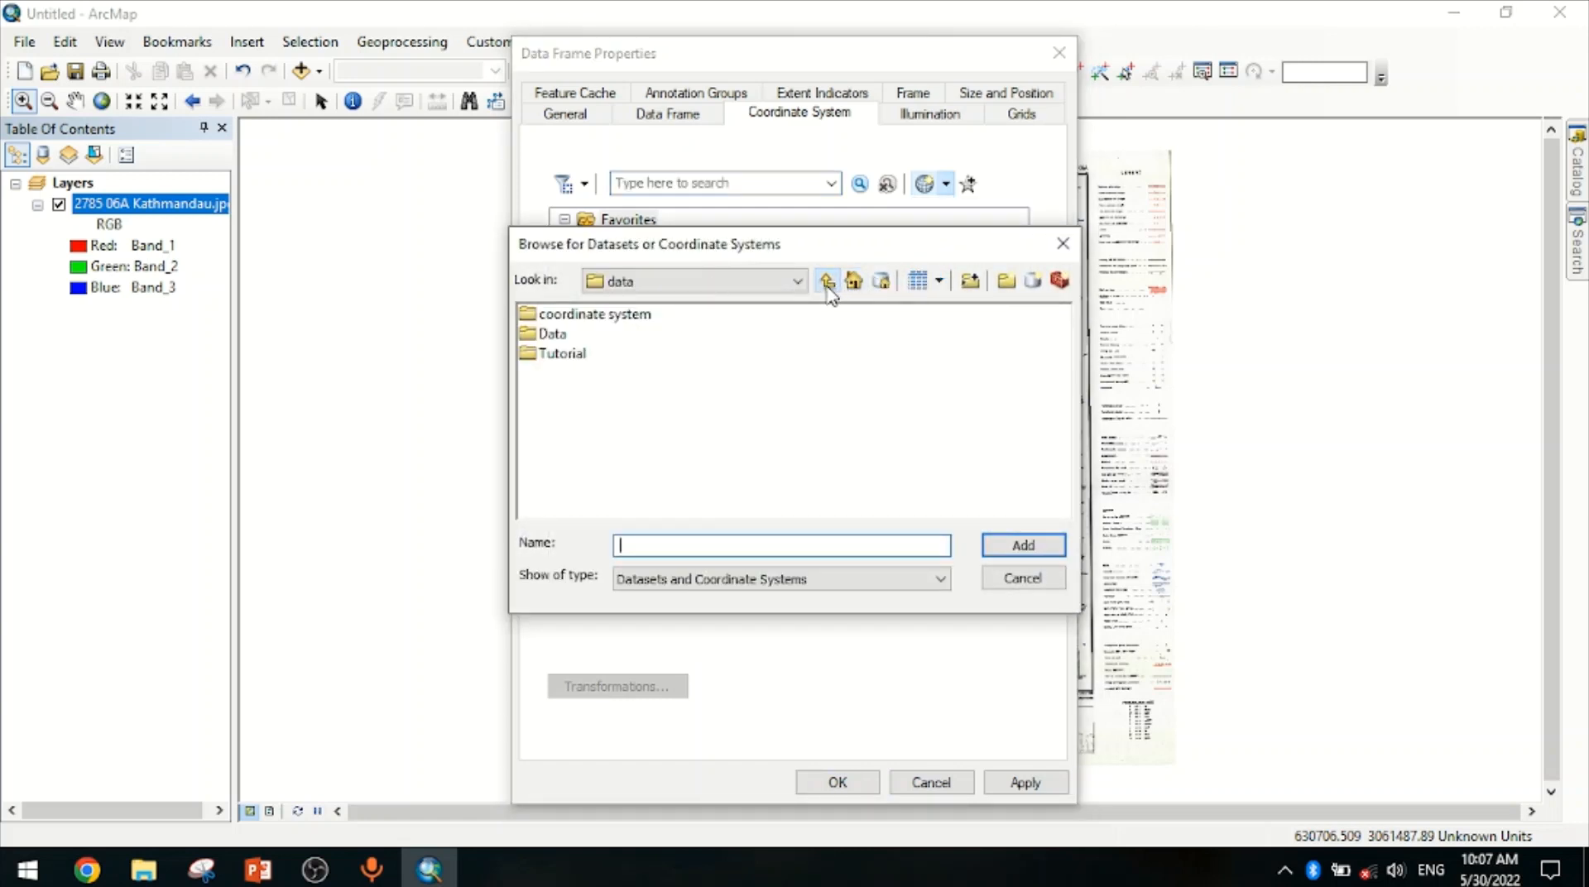
pyautogui.click(828, 286)
pyautogui.click(828, 285)
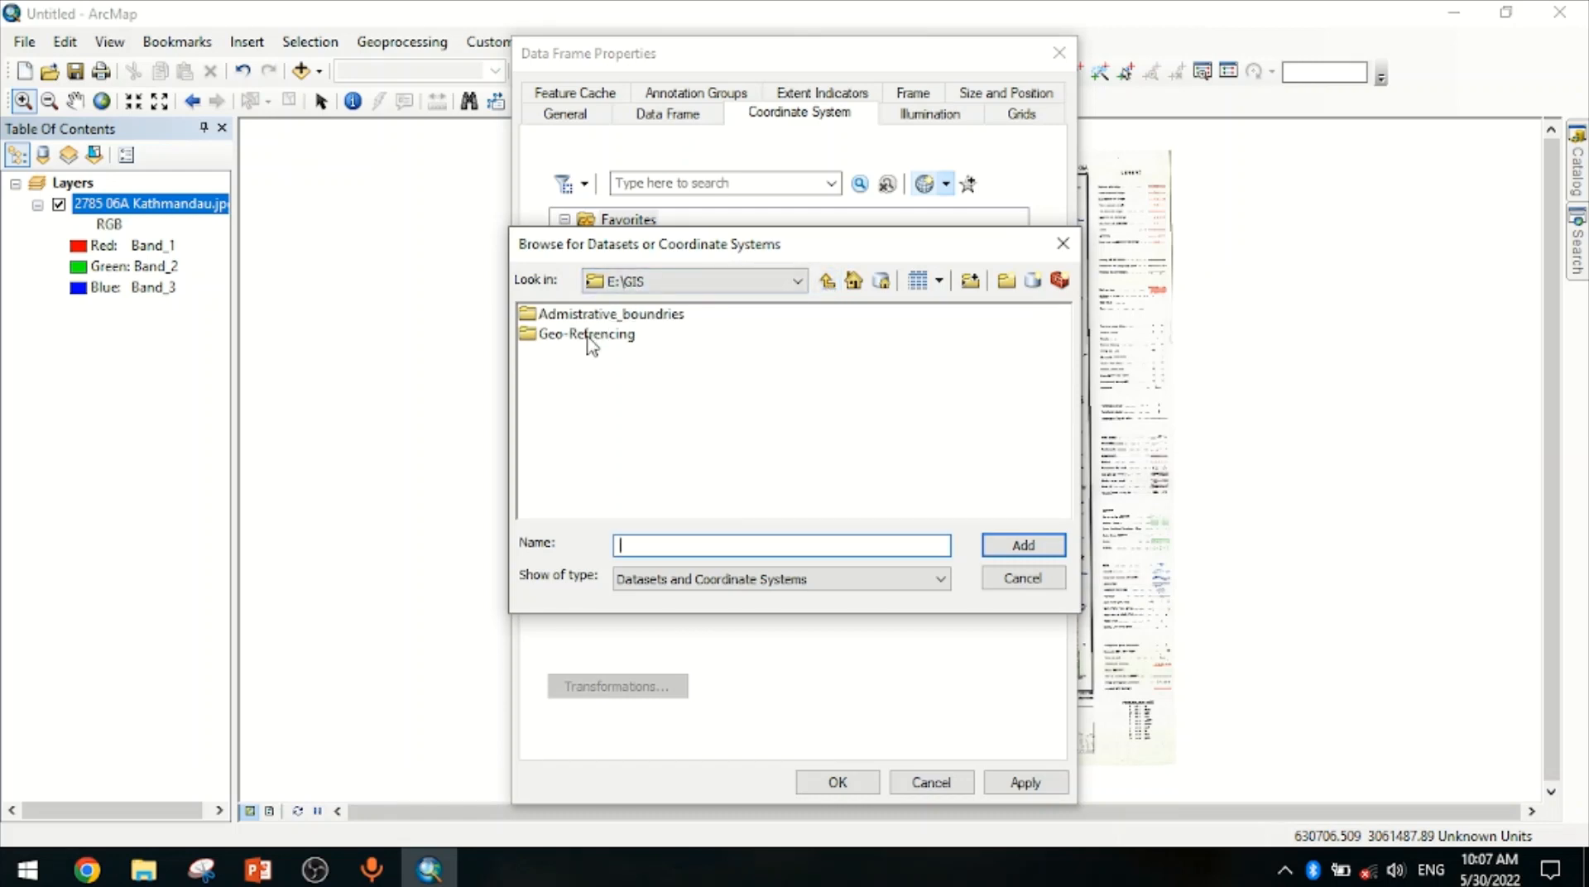
pyautogui.click(743, 282)
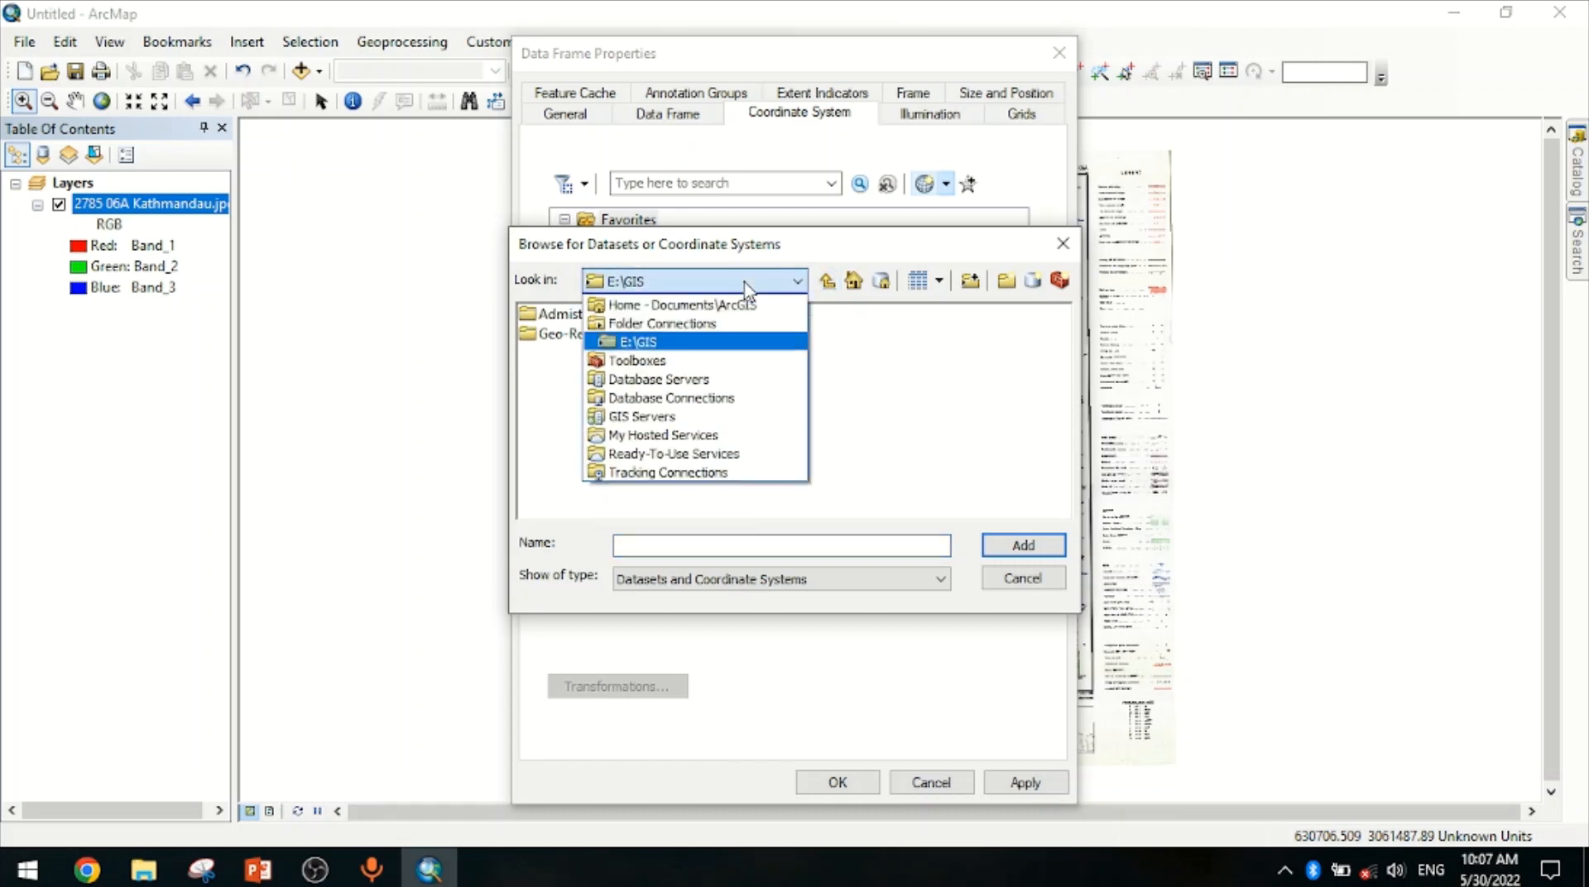
pyautogui.click(648, 342)
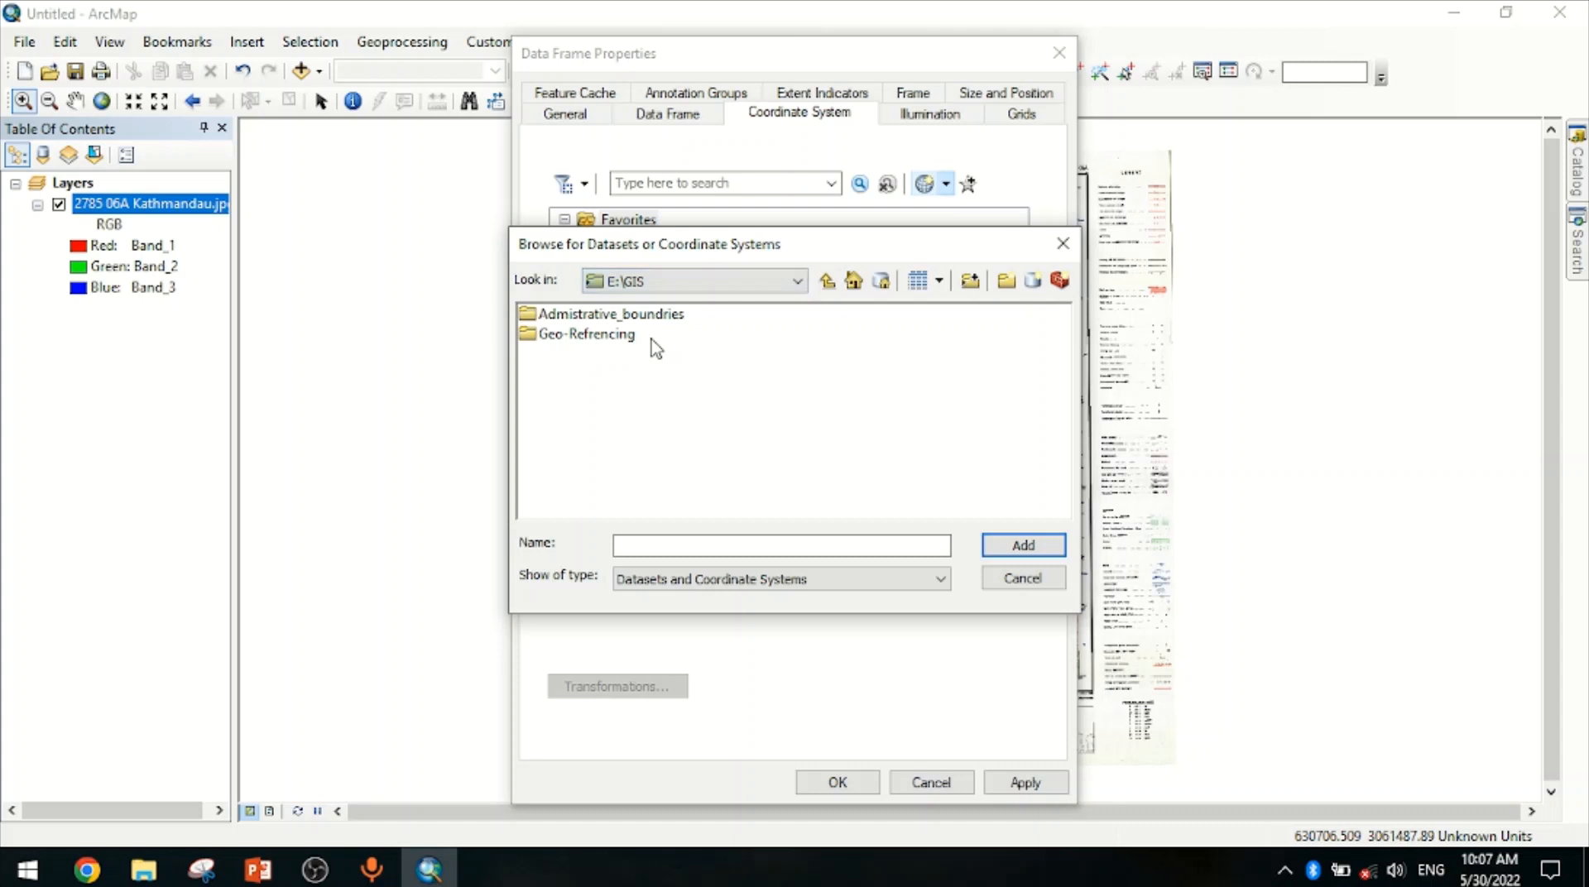
pyautogui.doubleClick(602, 335)
pyautogui.doubleClick(543, 314)
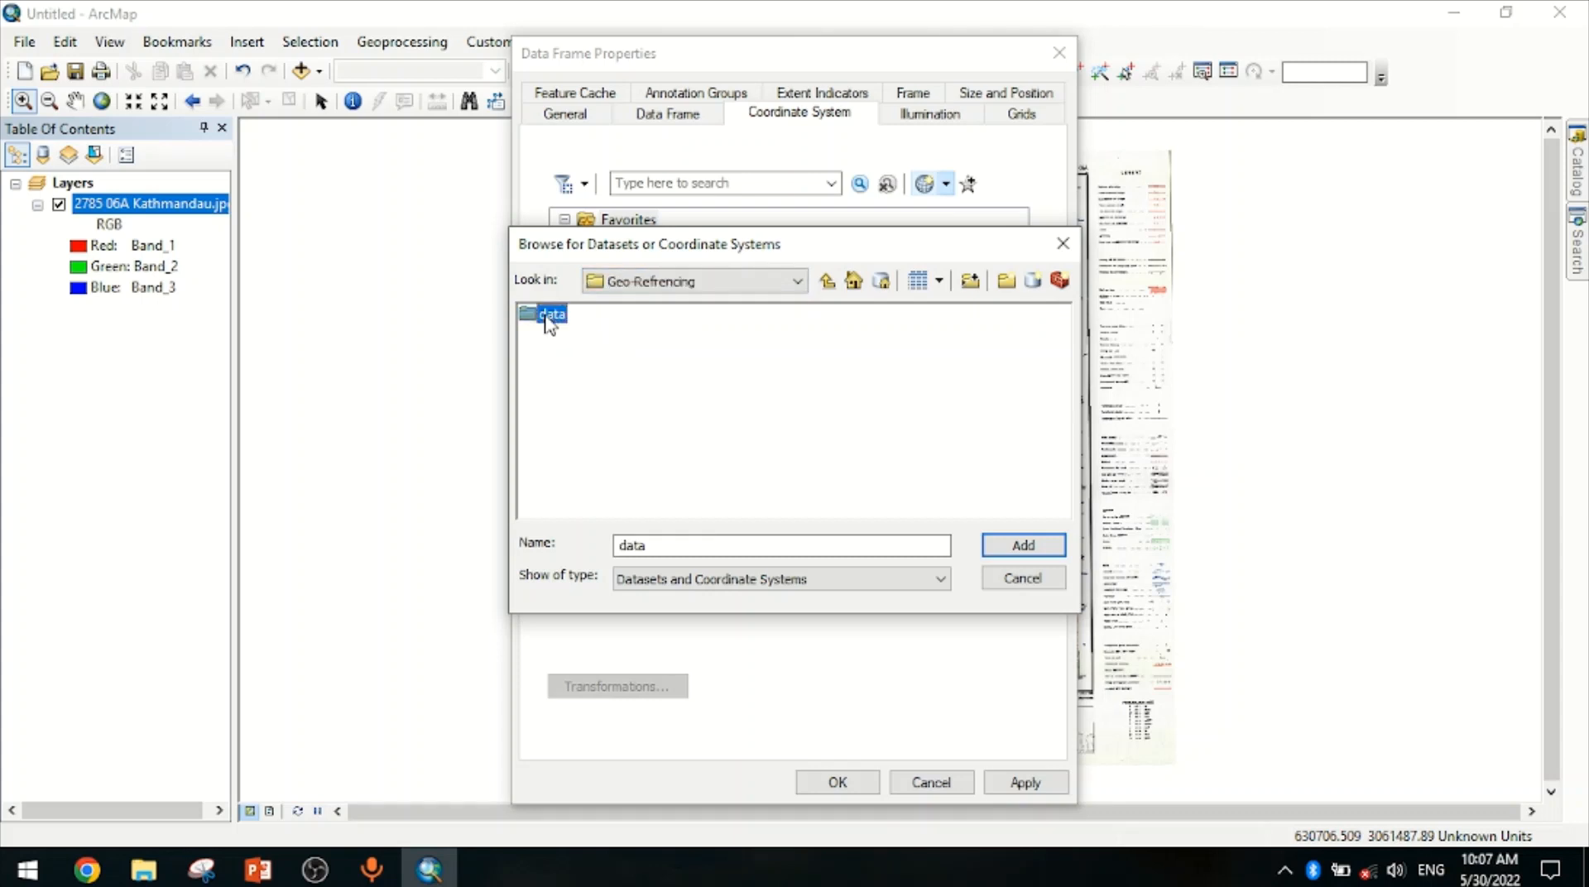
pyautogui.doubleClick(546, 315)
pyautogui.click(599, 318)
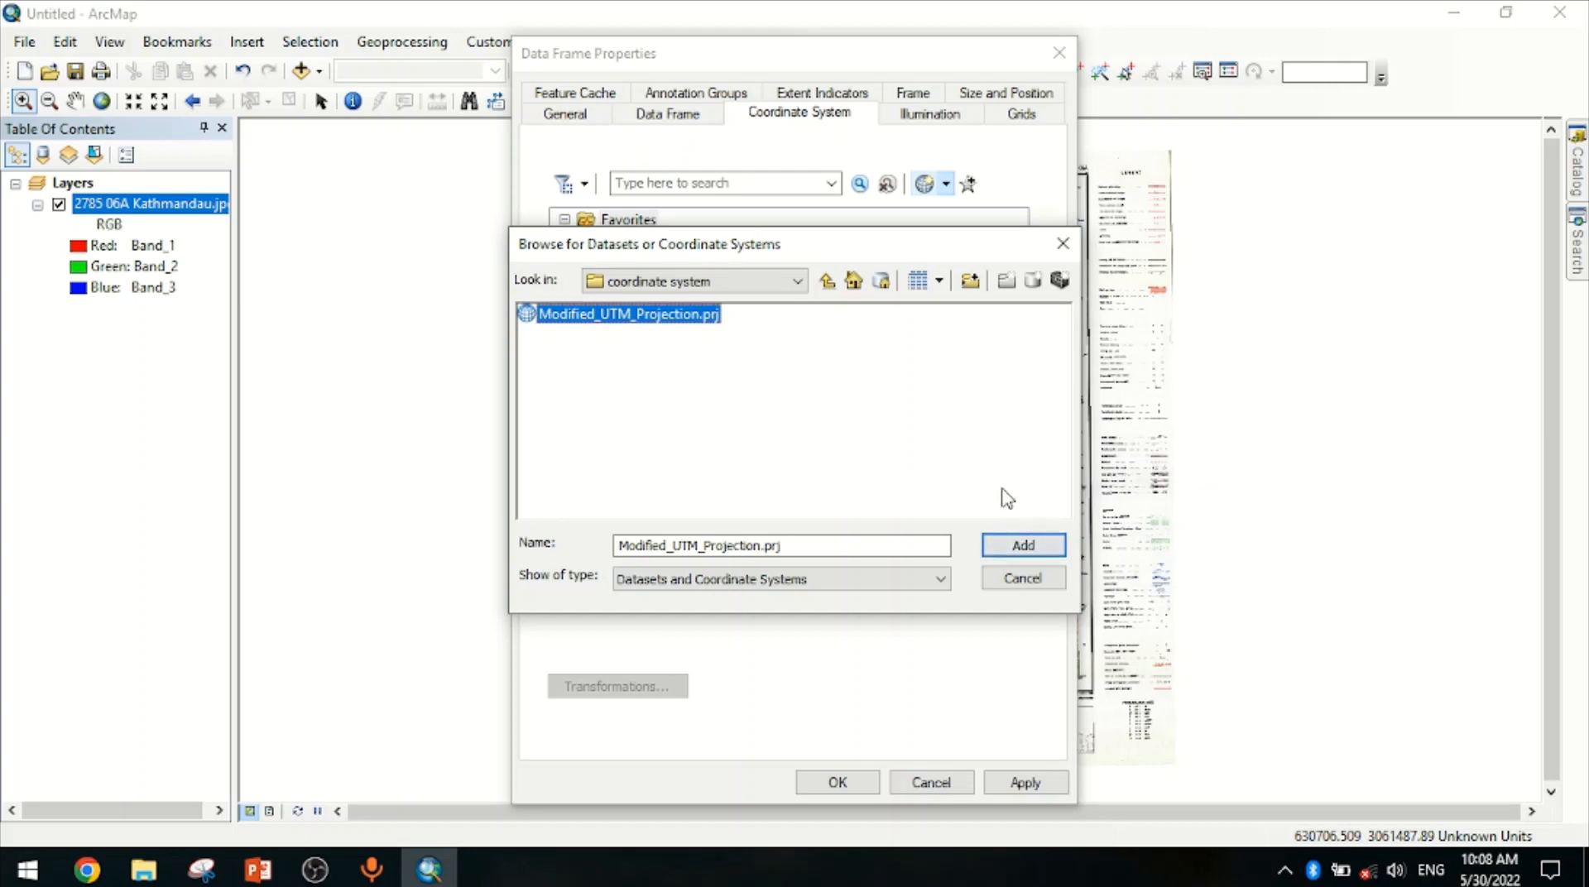
pyautogui.click(1020, 551)
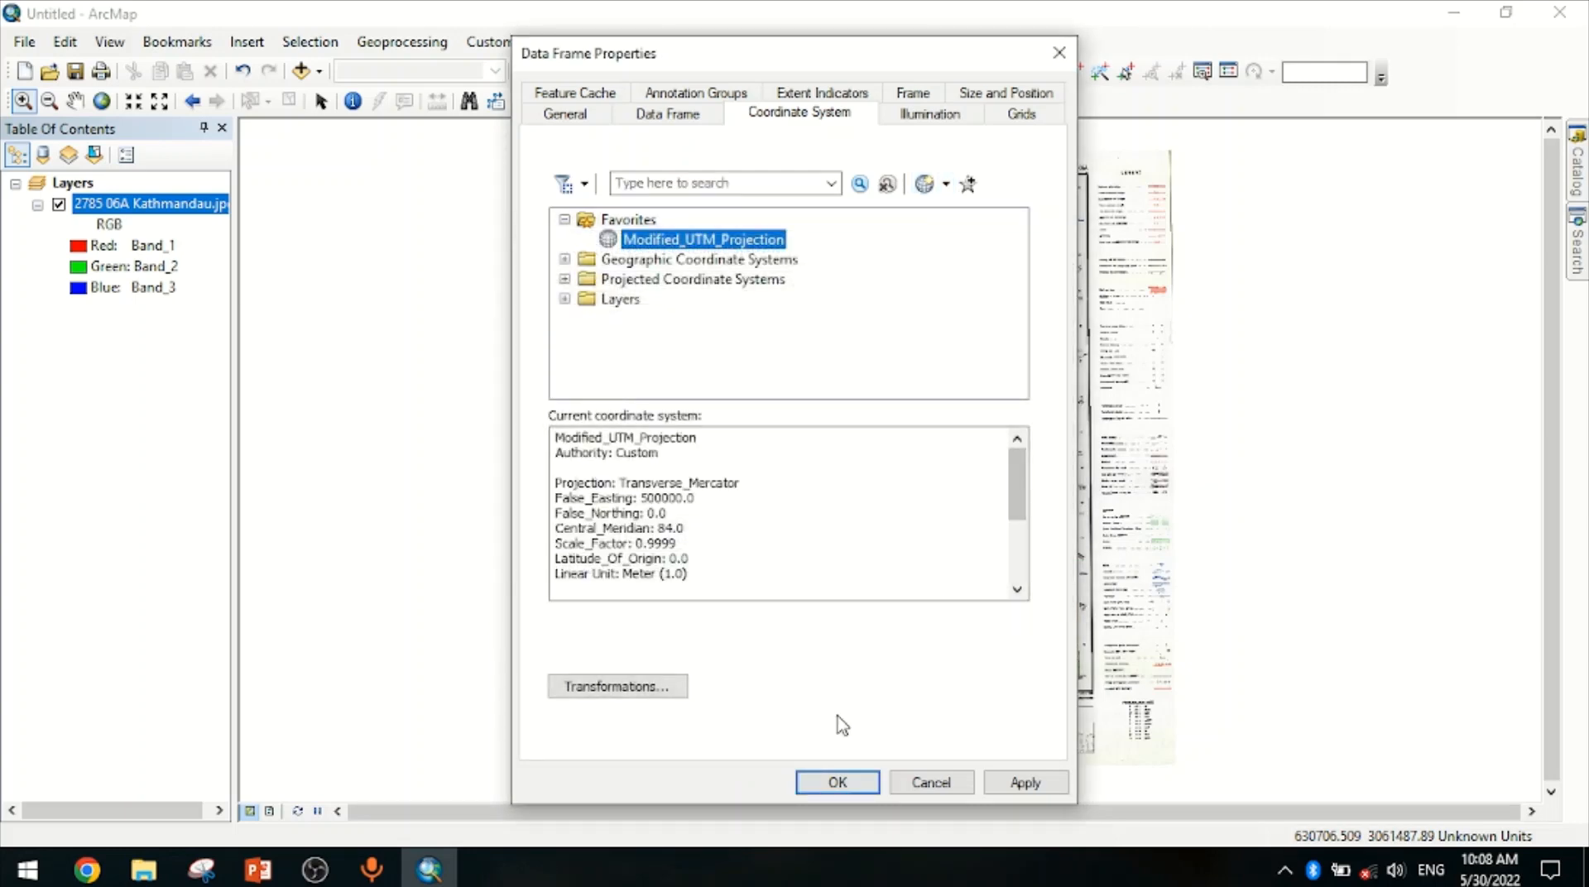
pyautogui.click(836, 782)
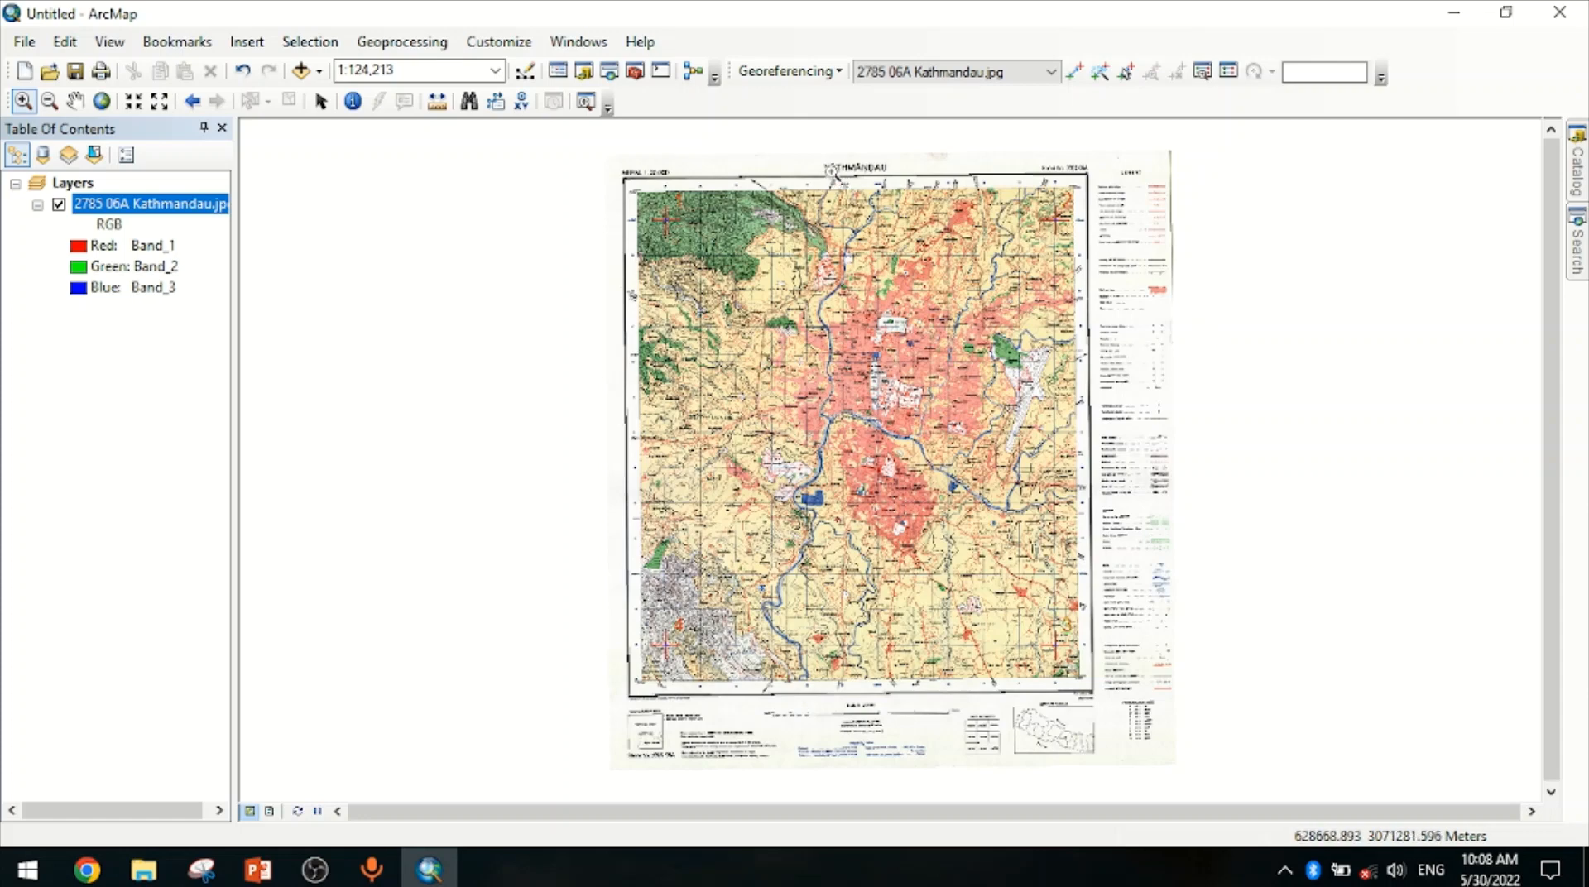
# Start rectifying the map and set the output location to the E:\GIS\Geo-Refrencing folder
pyautogui.click(813, 85)
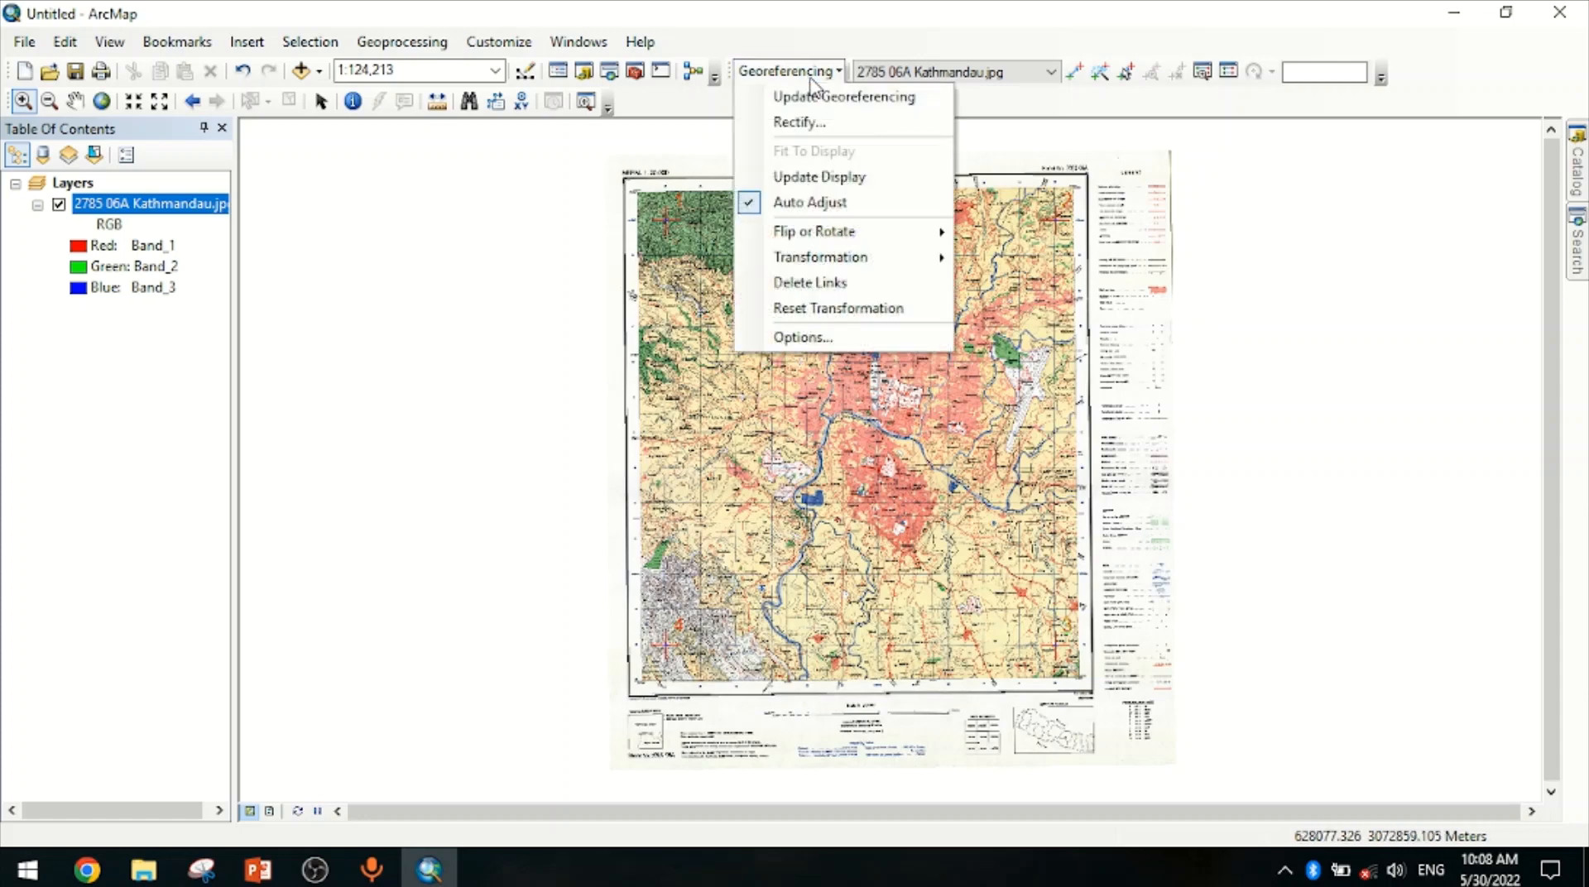
pyautogui.click(778, 126)
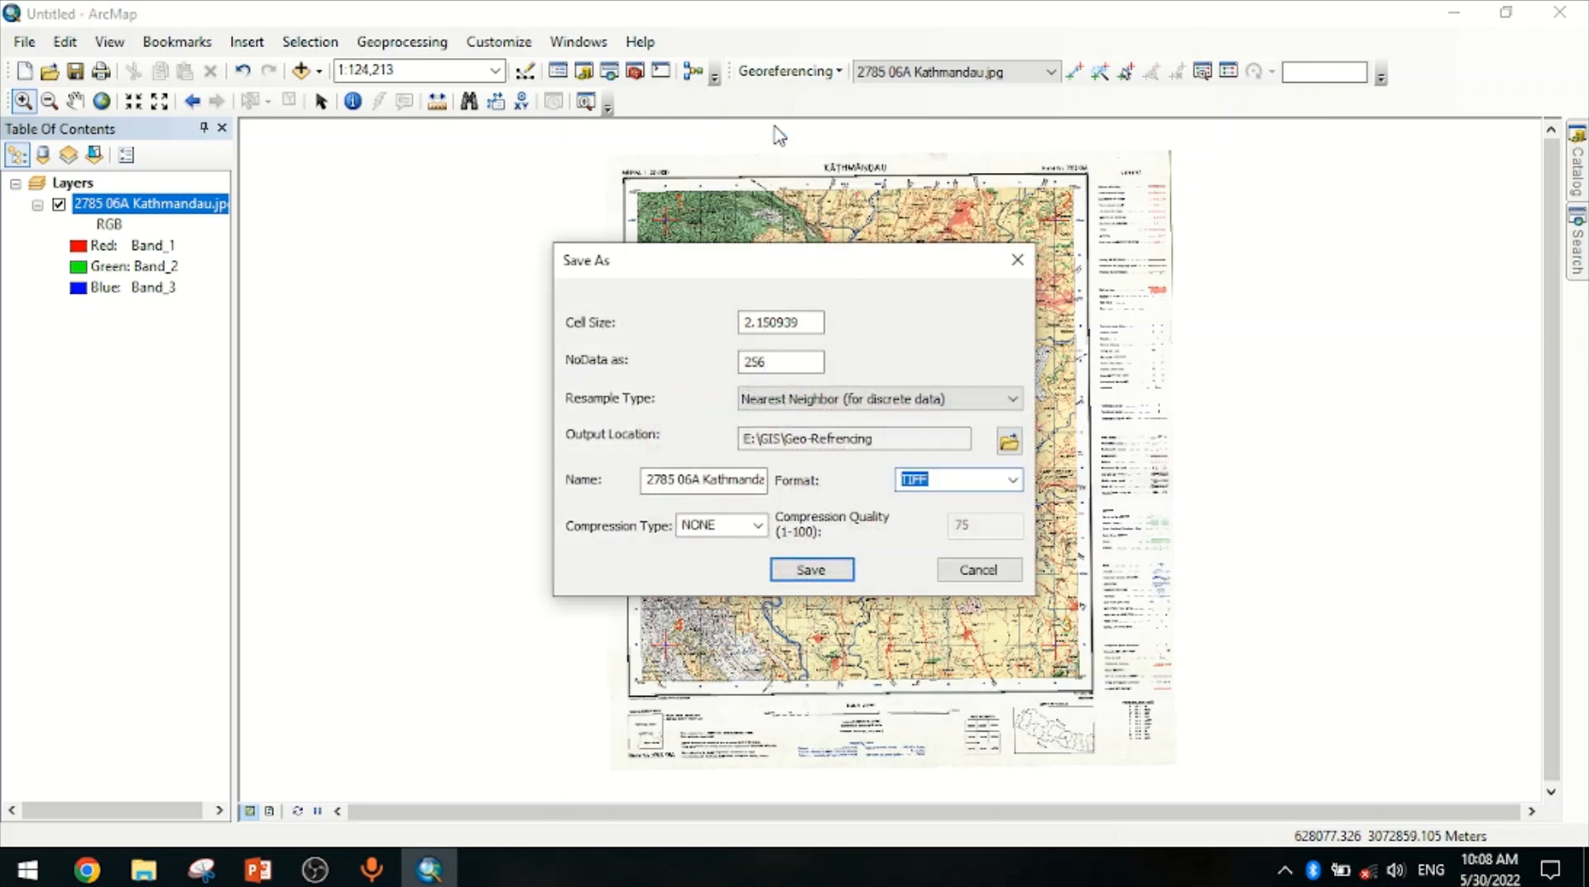
pyautogui.click(1009, 445)
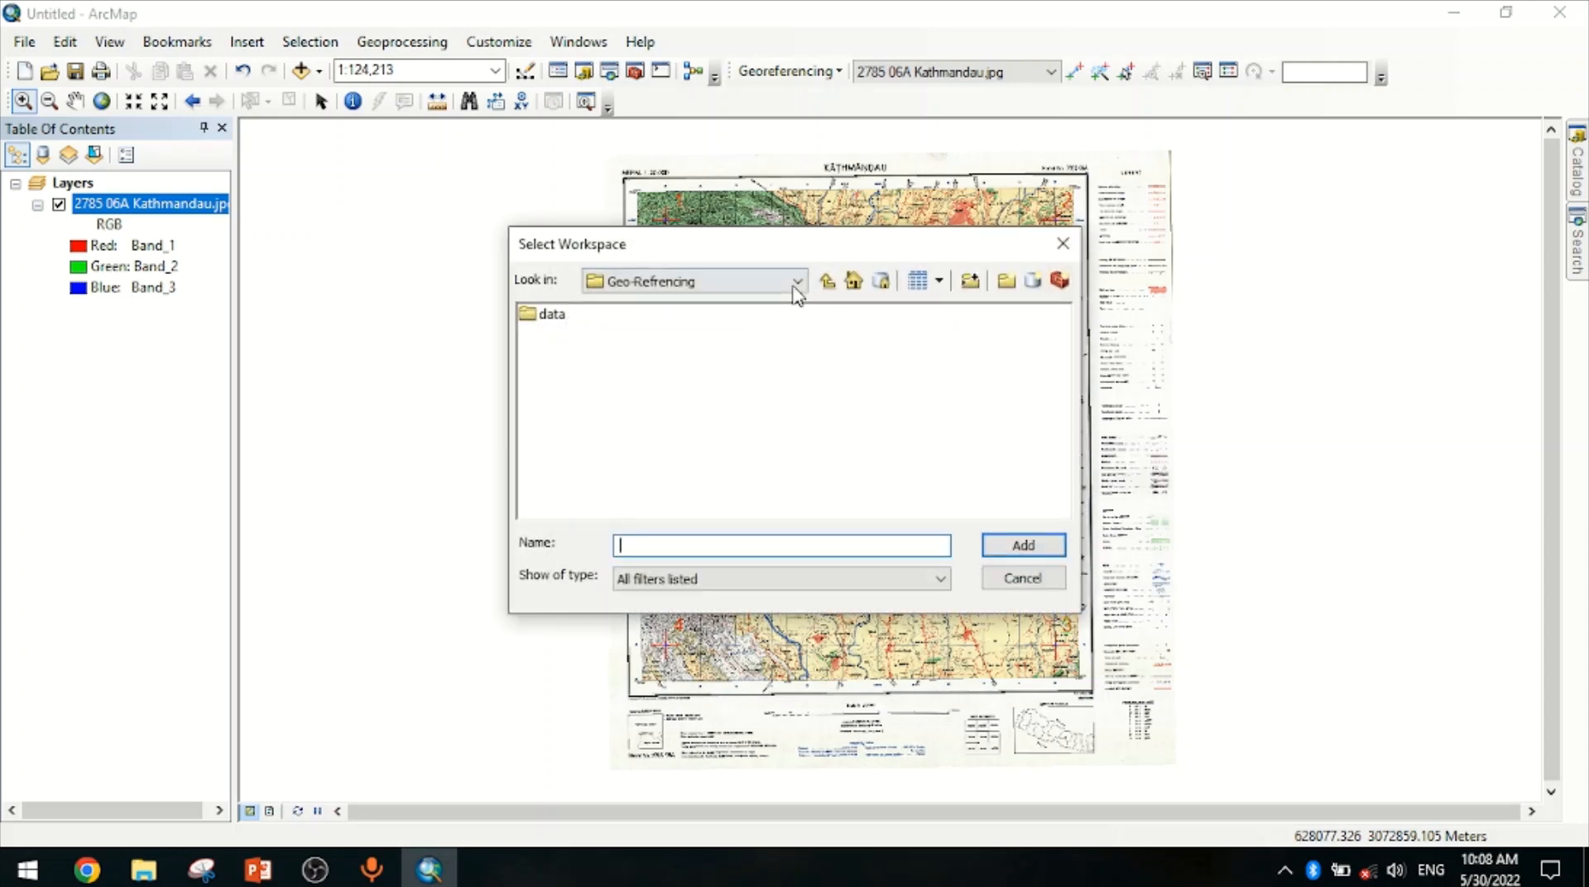
pyautogui.click(794, 283)
pyautogui.click(635, 359)
pyautogui.click(1021, 552)
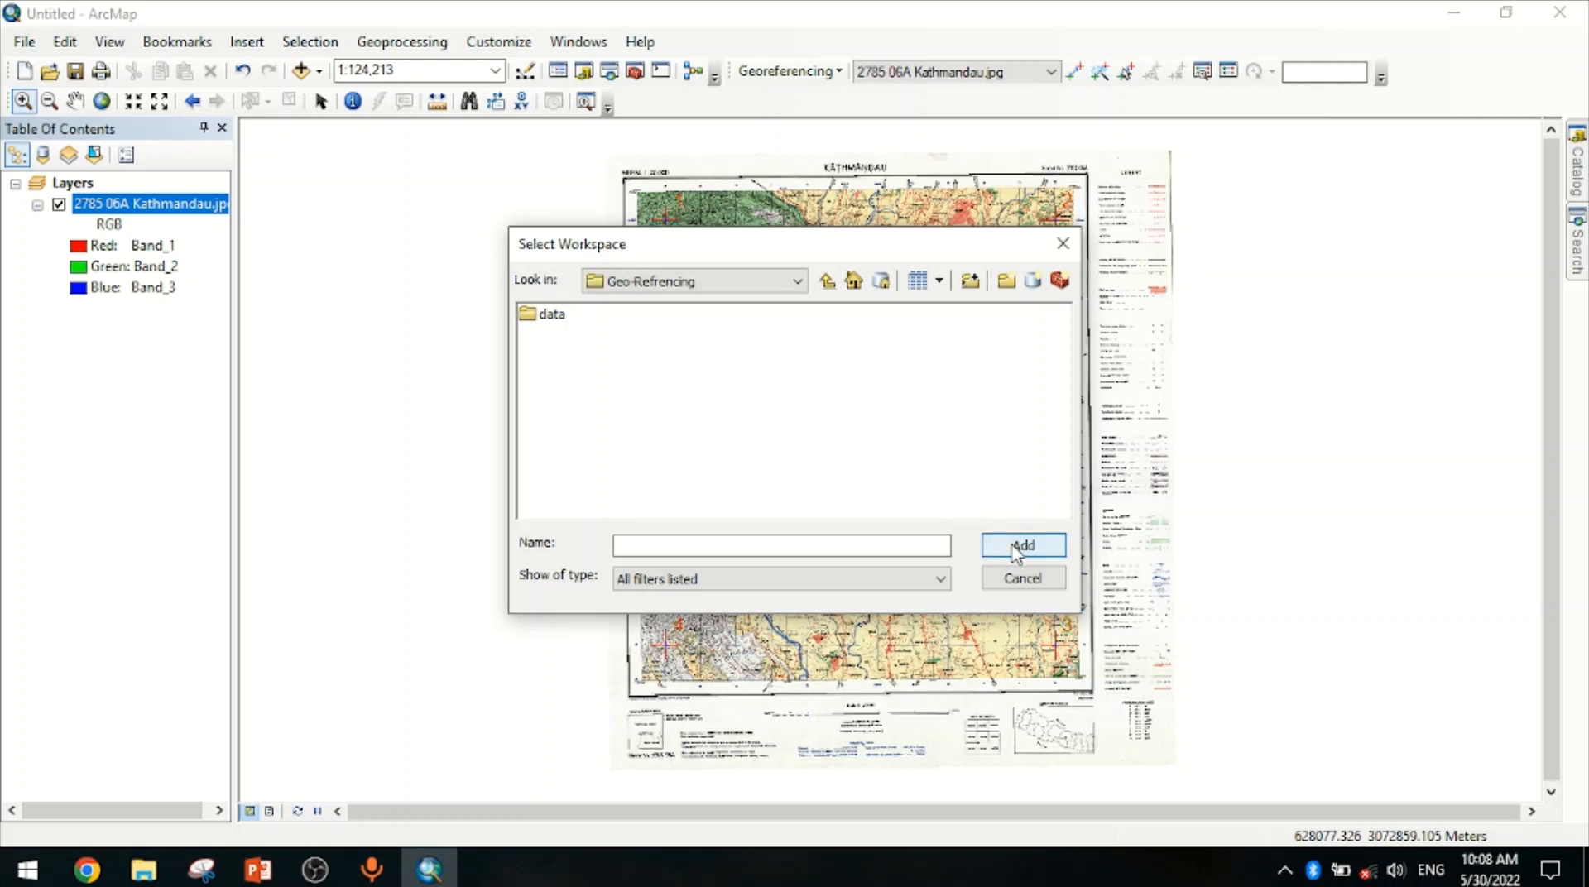
pyautogui.click(699, 283)
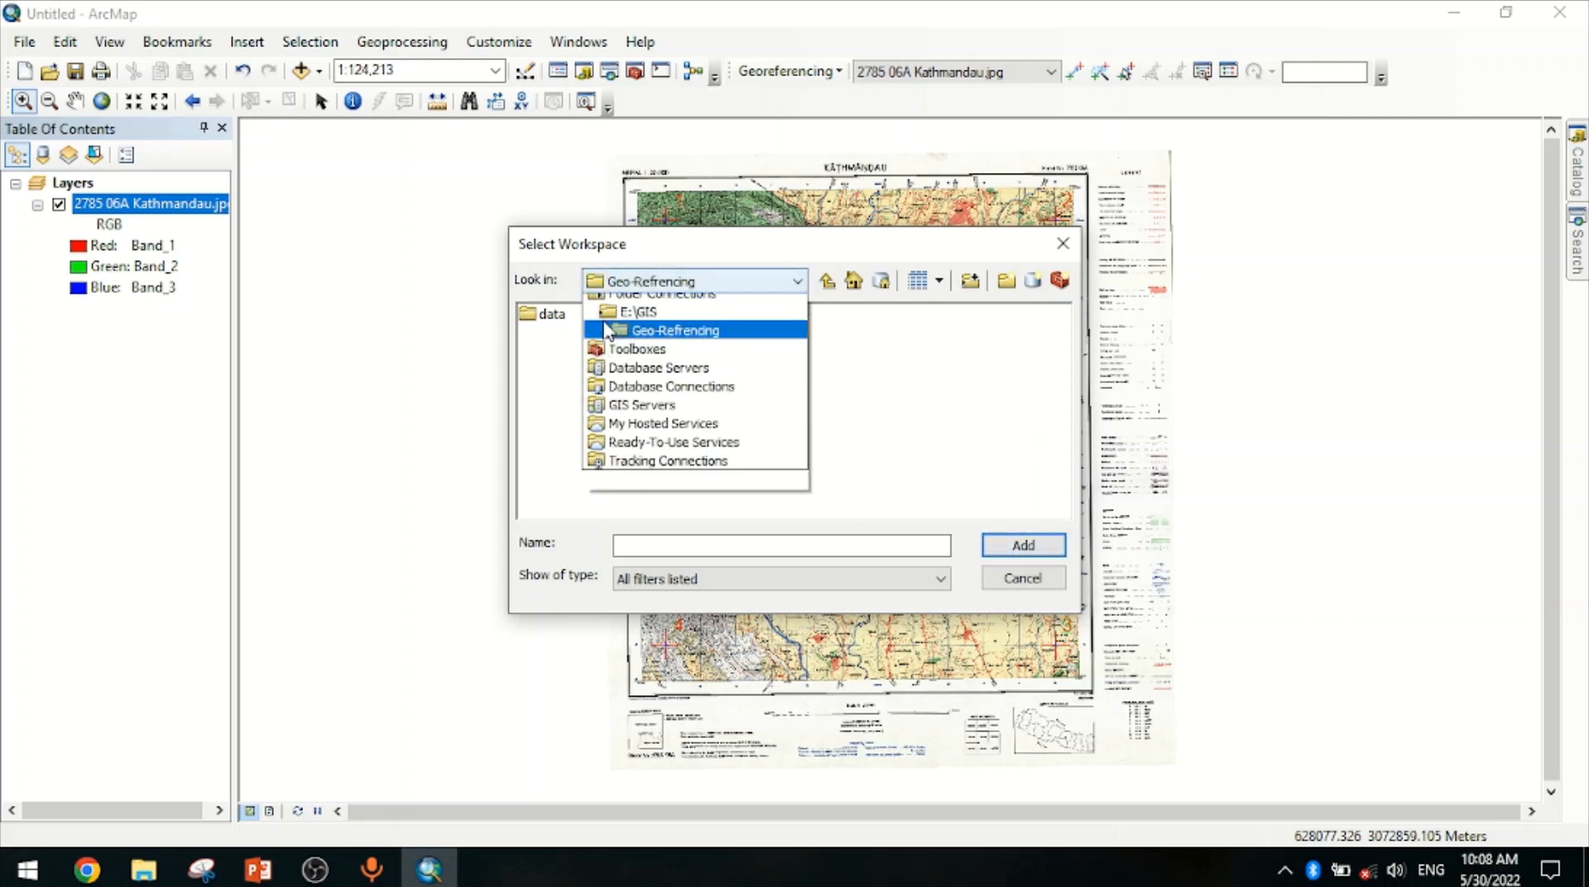
pyautogui.click(633, 342)
pyautogui.click(612, 334)
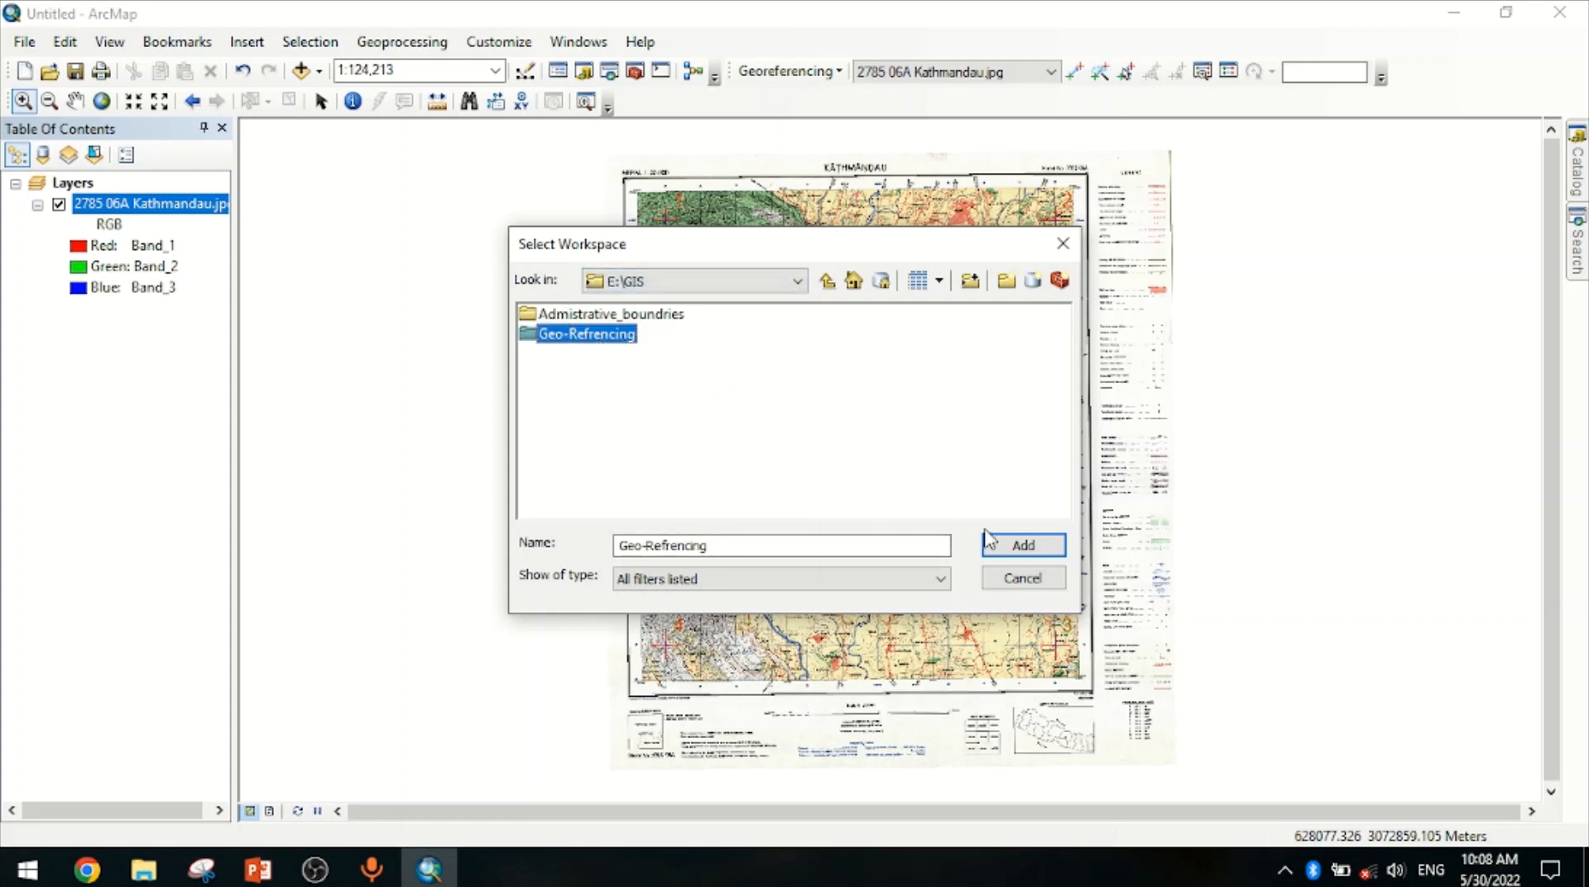
pyautogui.click(1019, 545)
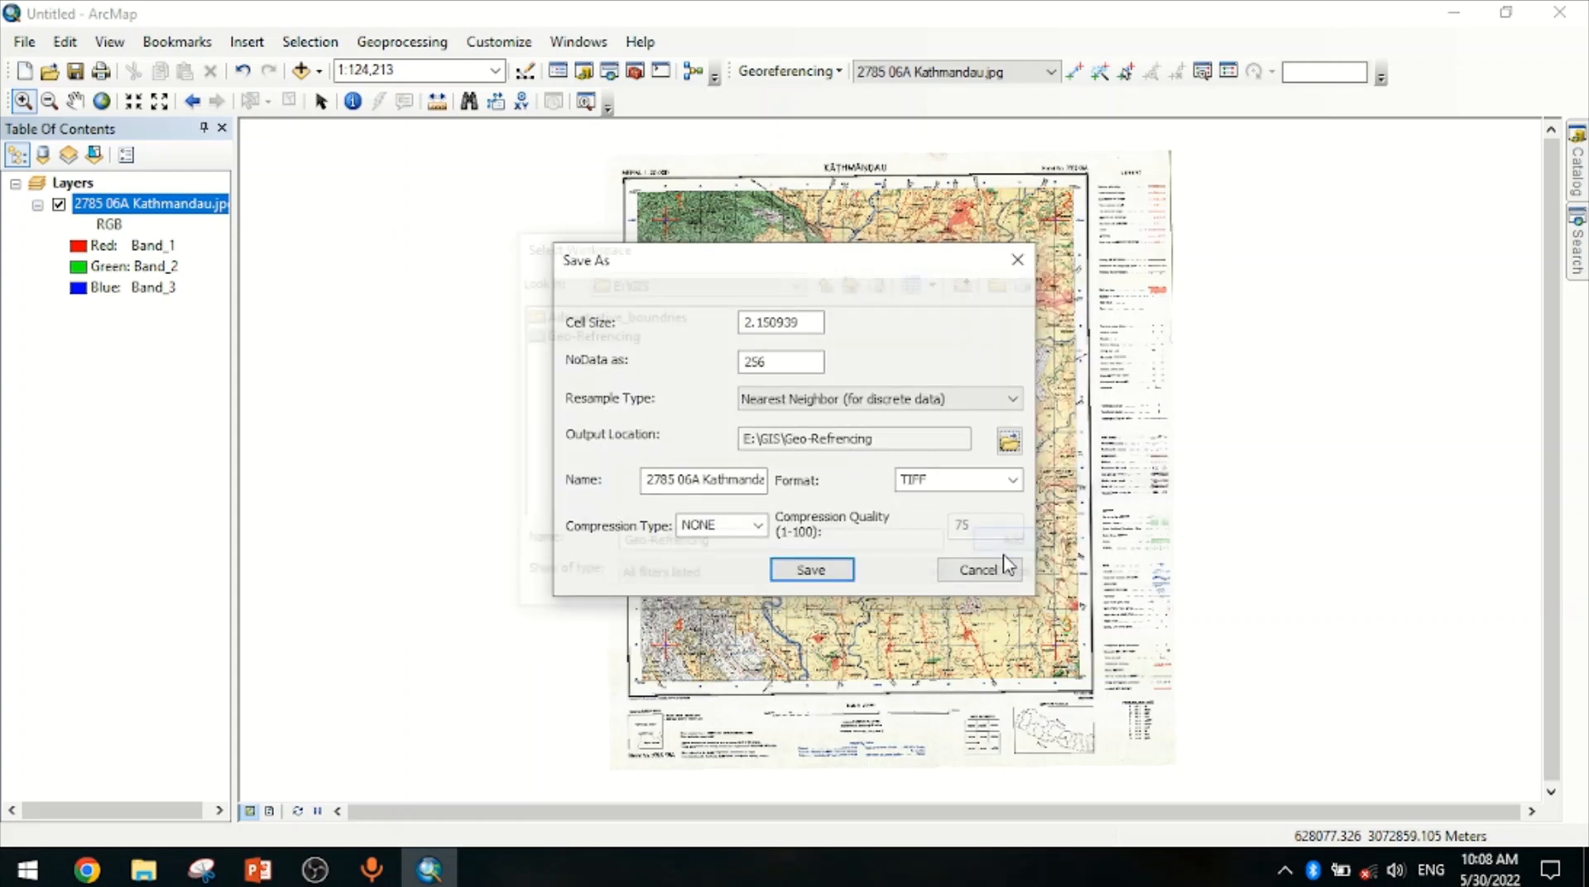
# Name the rectified output GFkathmand and save it
pyautogui.tripleClick(717, 479)
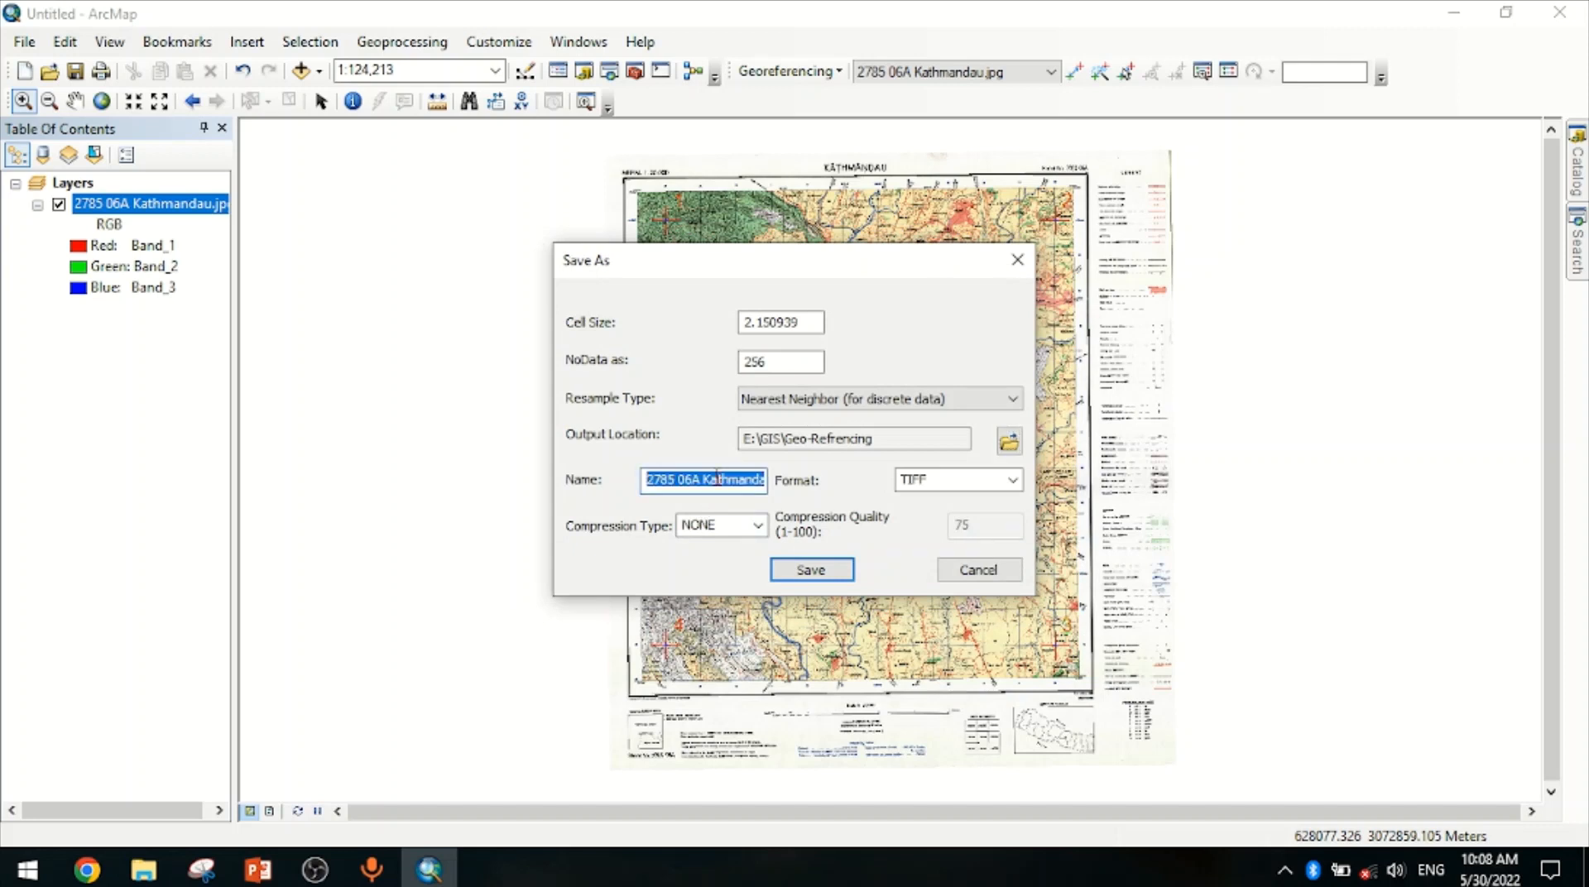
pyautogui.write('GFkath')
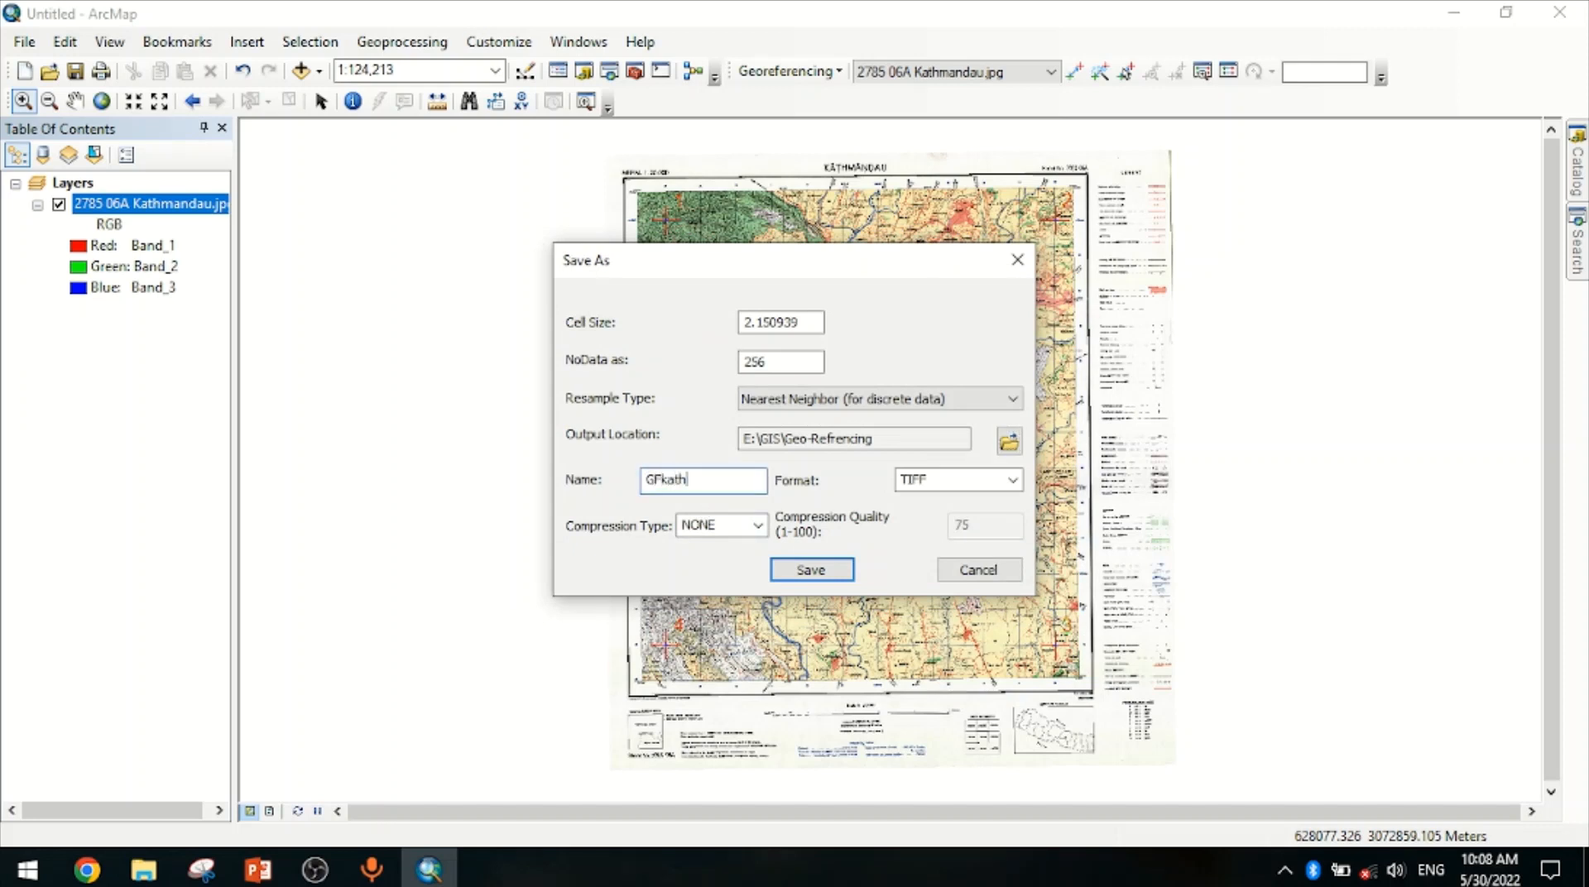
pyautogui.write('mandu')
pyautogui.click(843, 577)
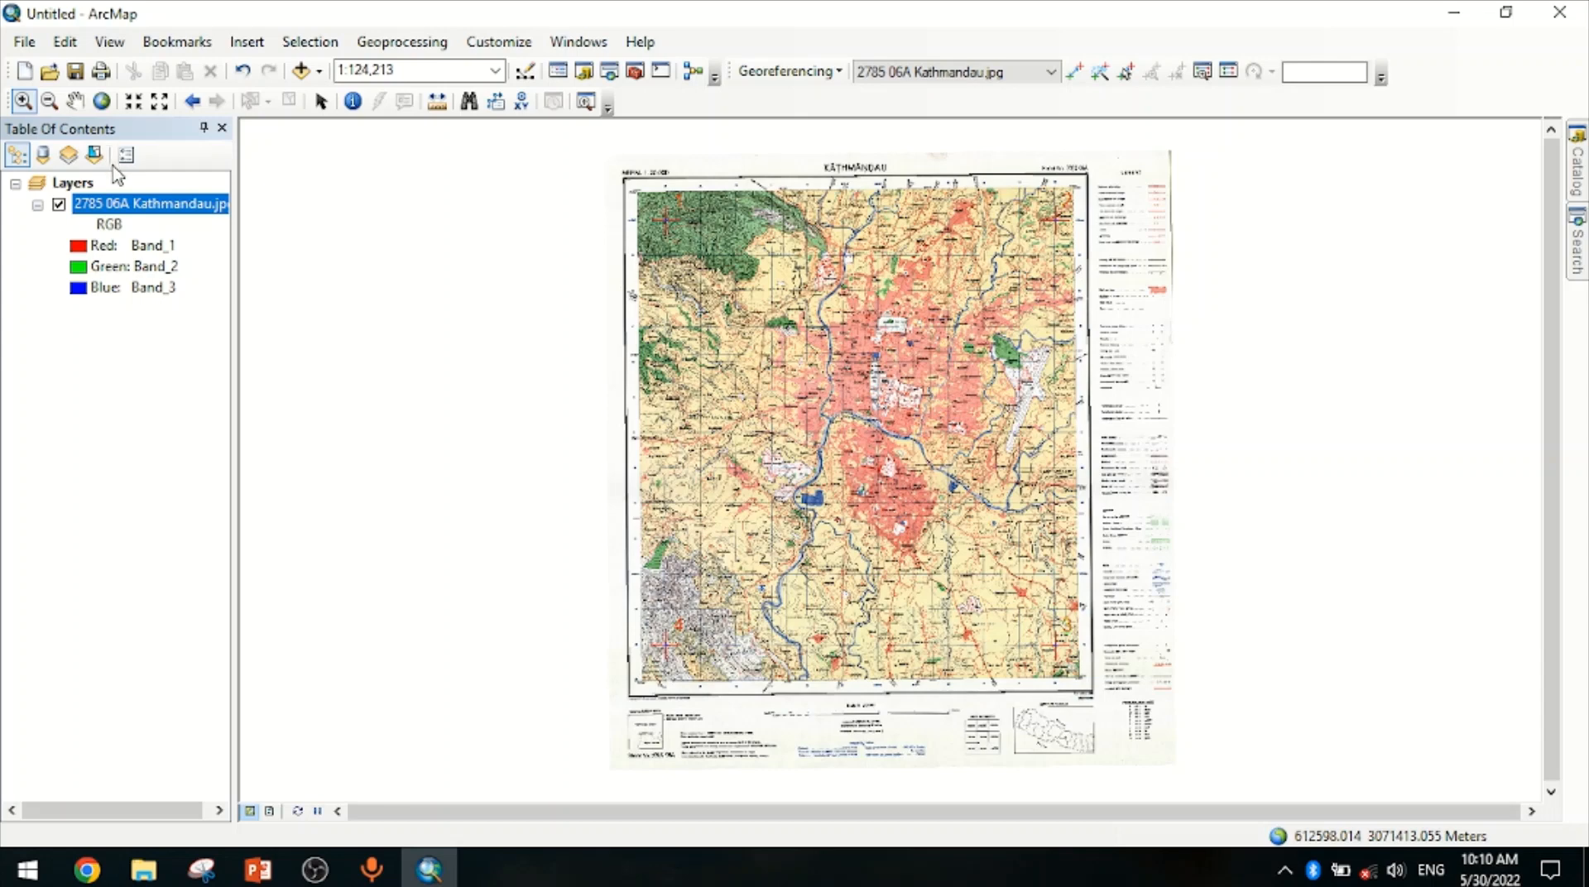
# Start a new blank map document without saving changes to the current one
pyautogui.click(23, 77)
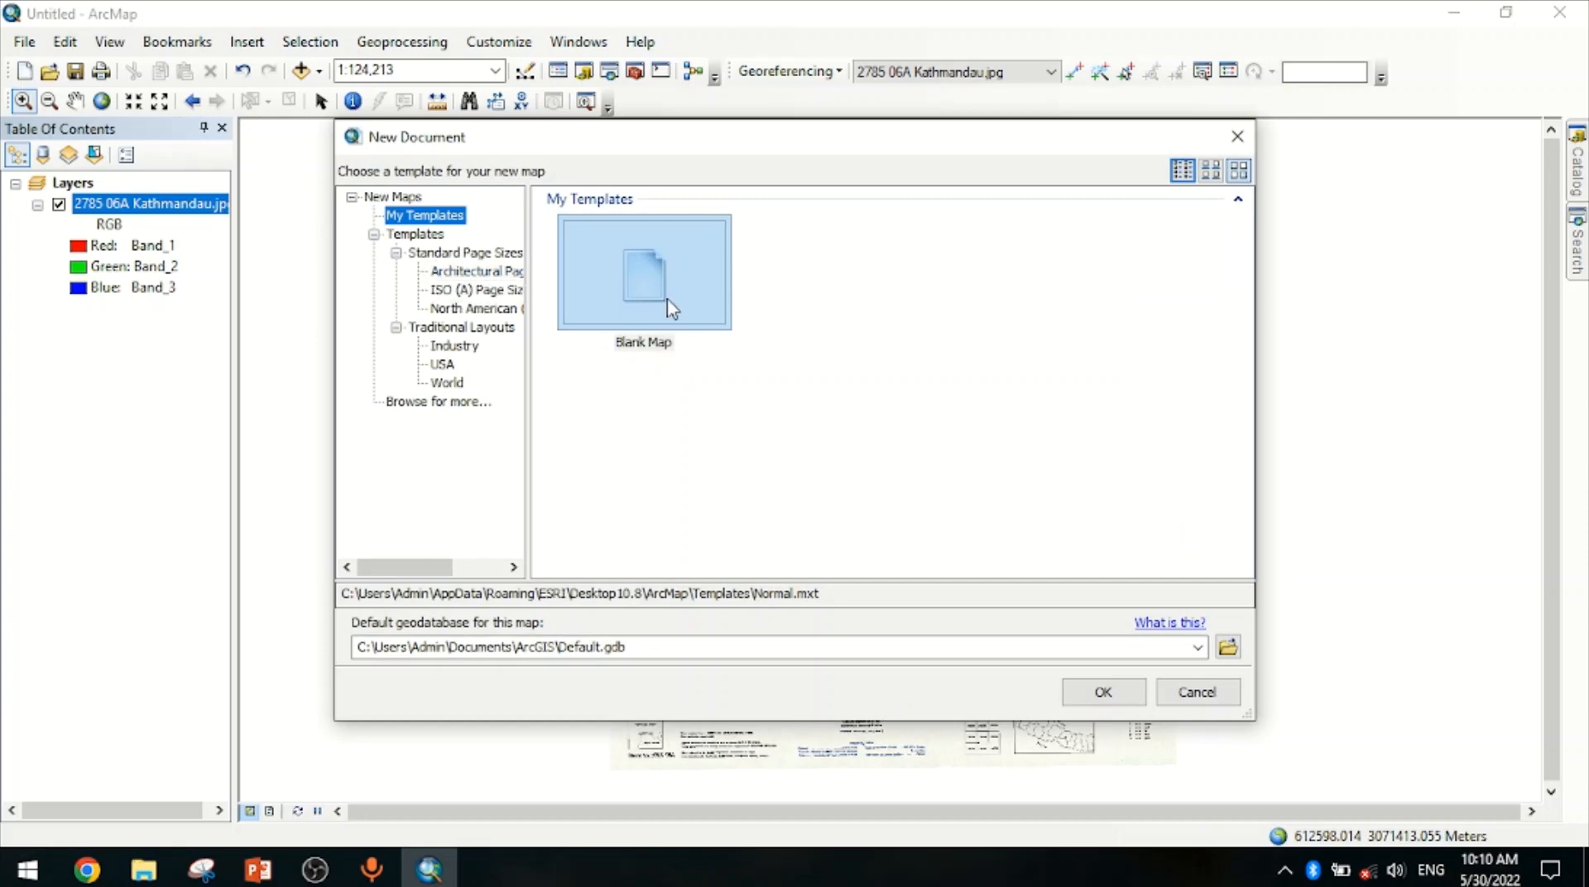
pyautogui.click(650, 285)
pyautogui.click(1109, 693)
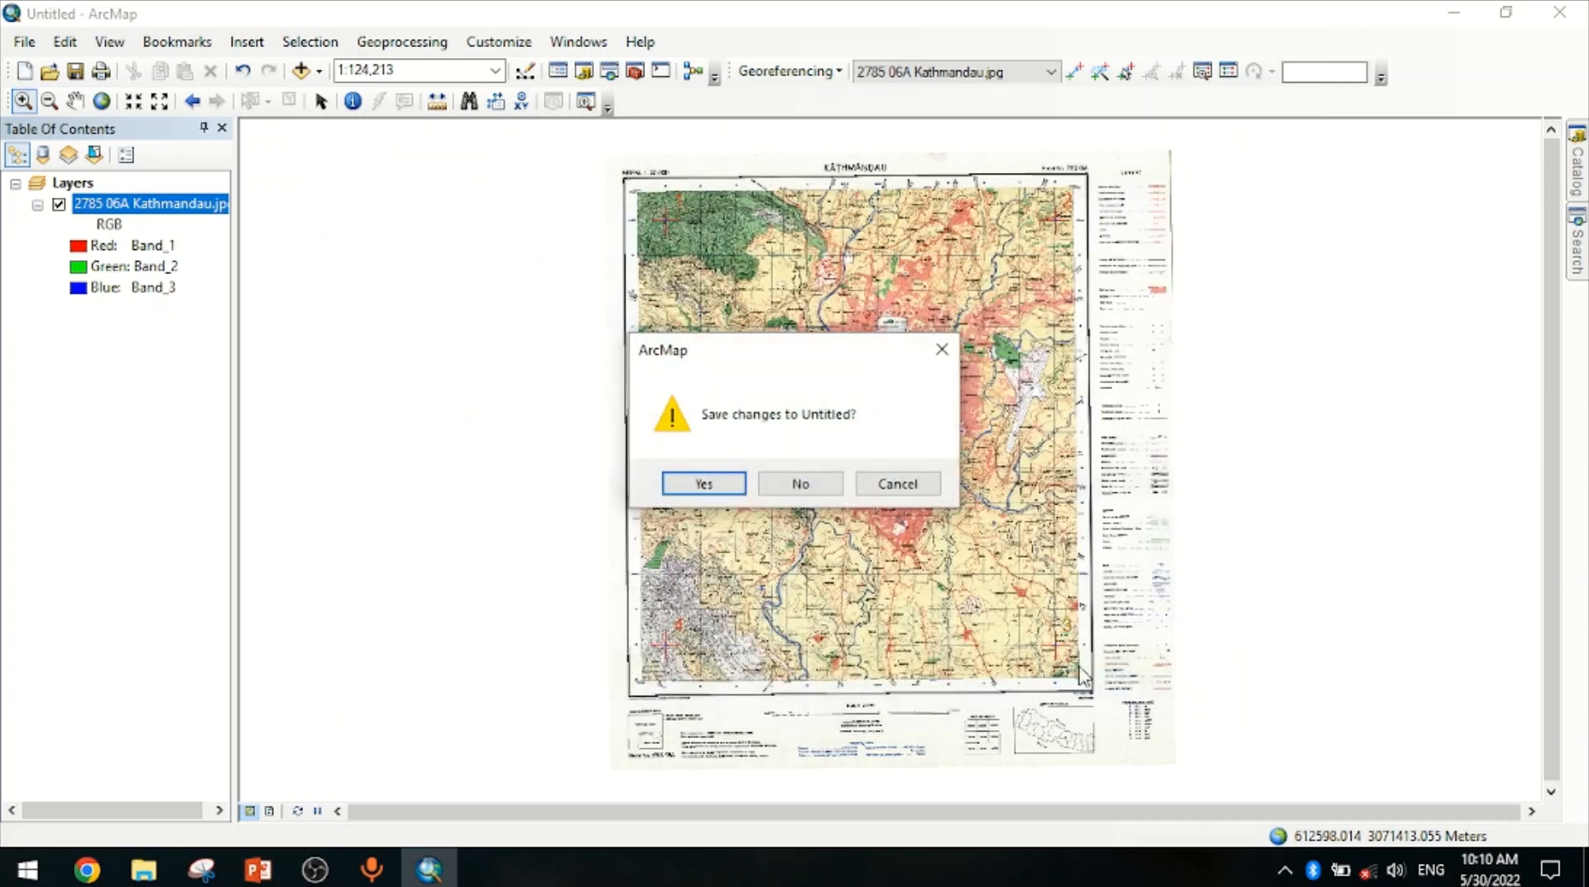
pyautogui.click(799, 484)
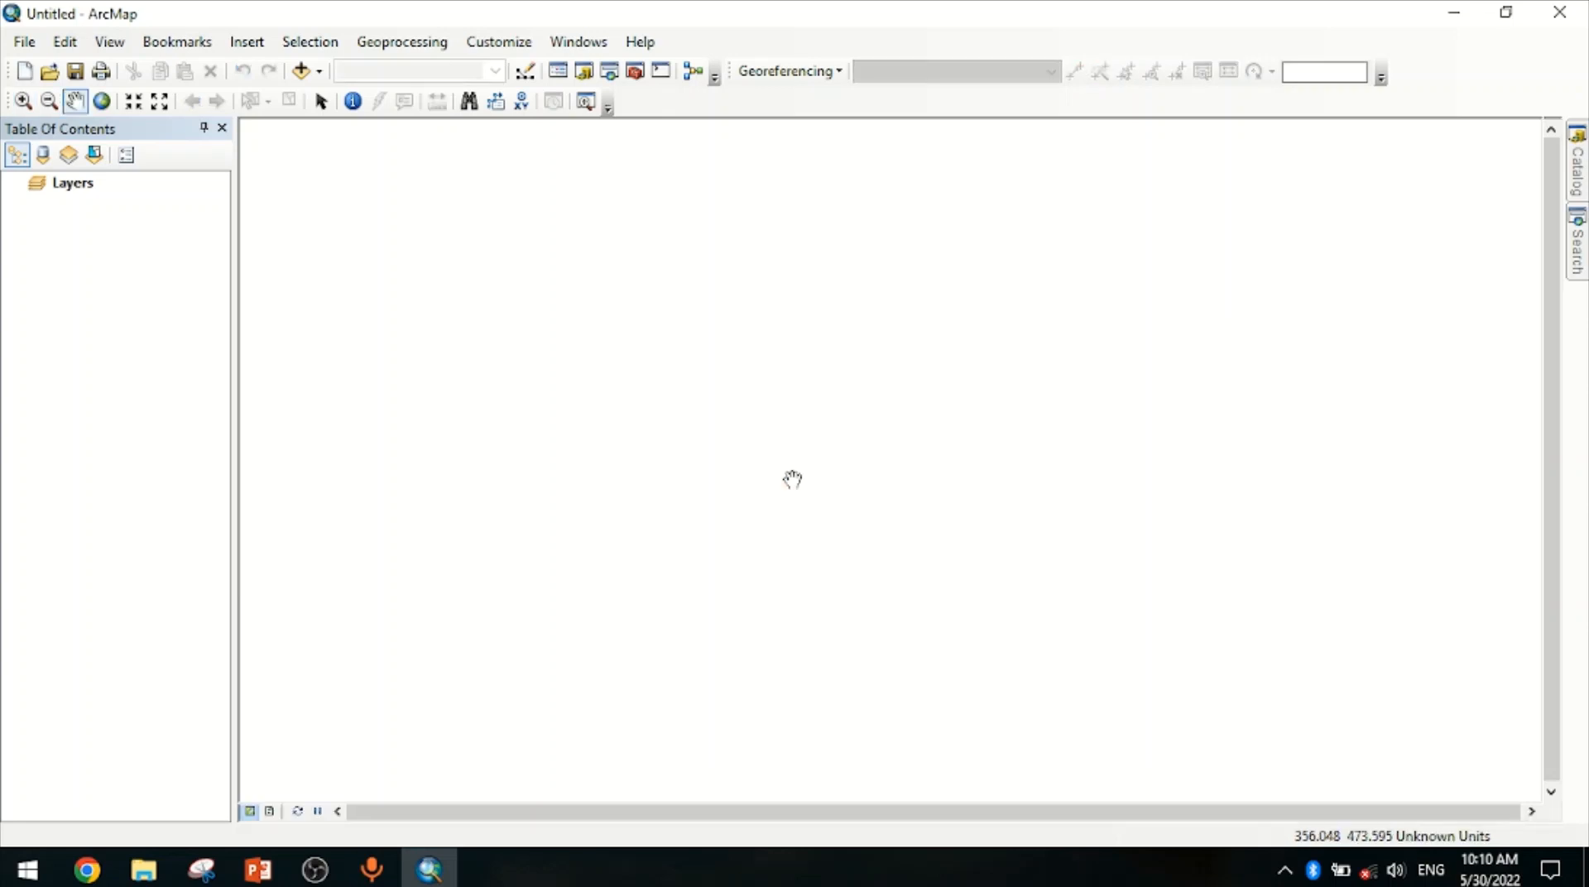
# Add 2785 06B Bhaktapur.jpg from the Geo-Refrencing Data folder to the new map
pyautogui.click(1581, 193)
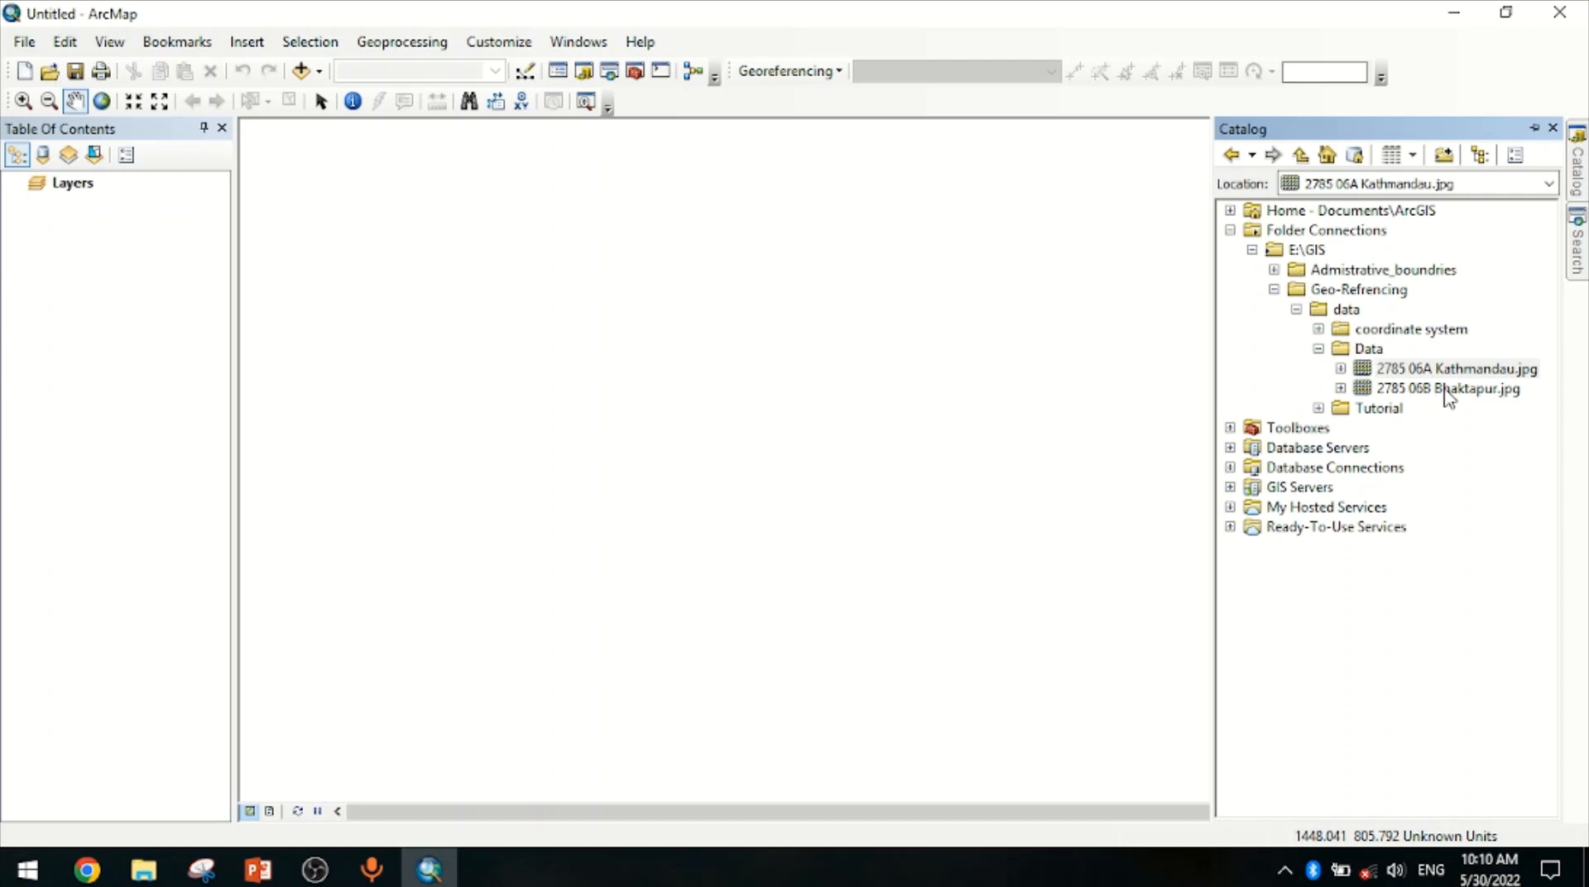
pyautogui.moveTo(1448, 396); pyautogui.dragTo(646, 440)
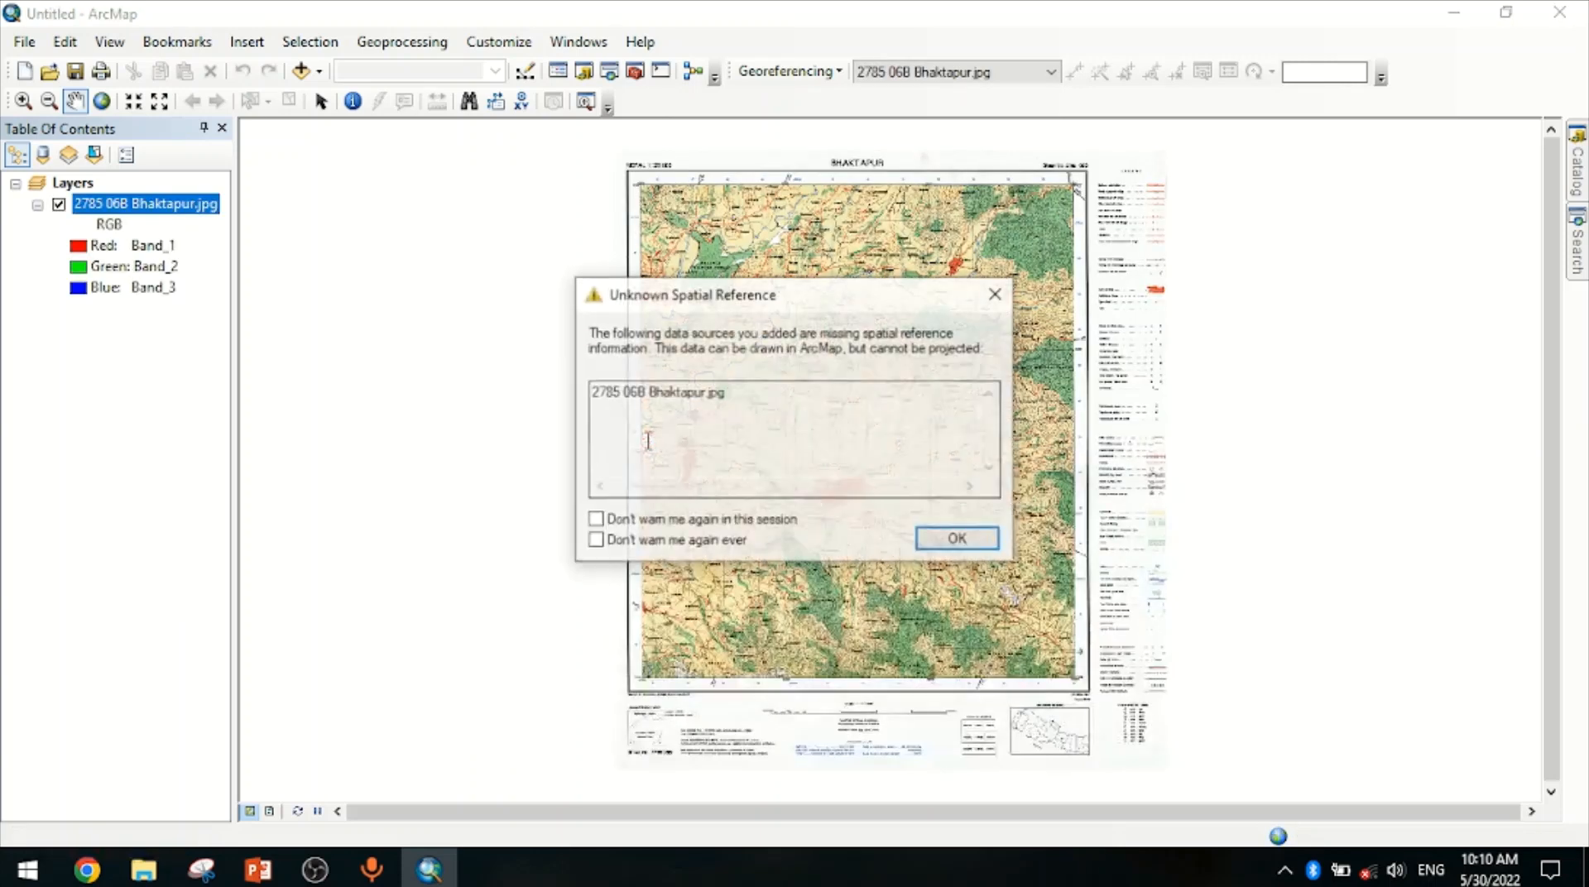
pyautogui.click(956, 539)
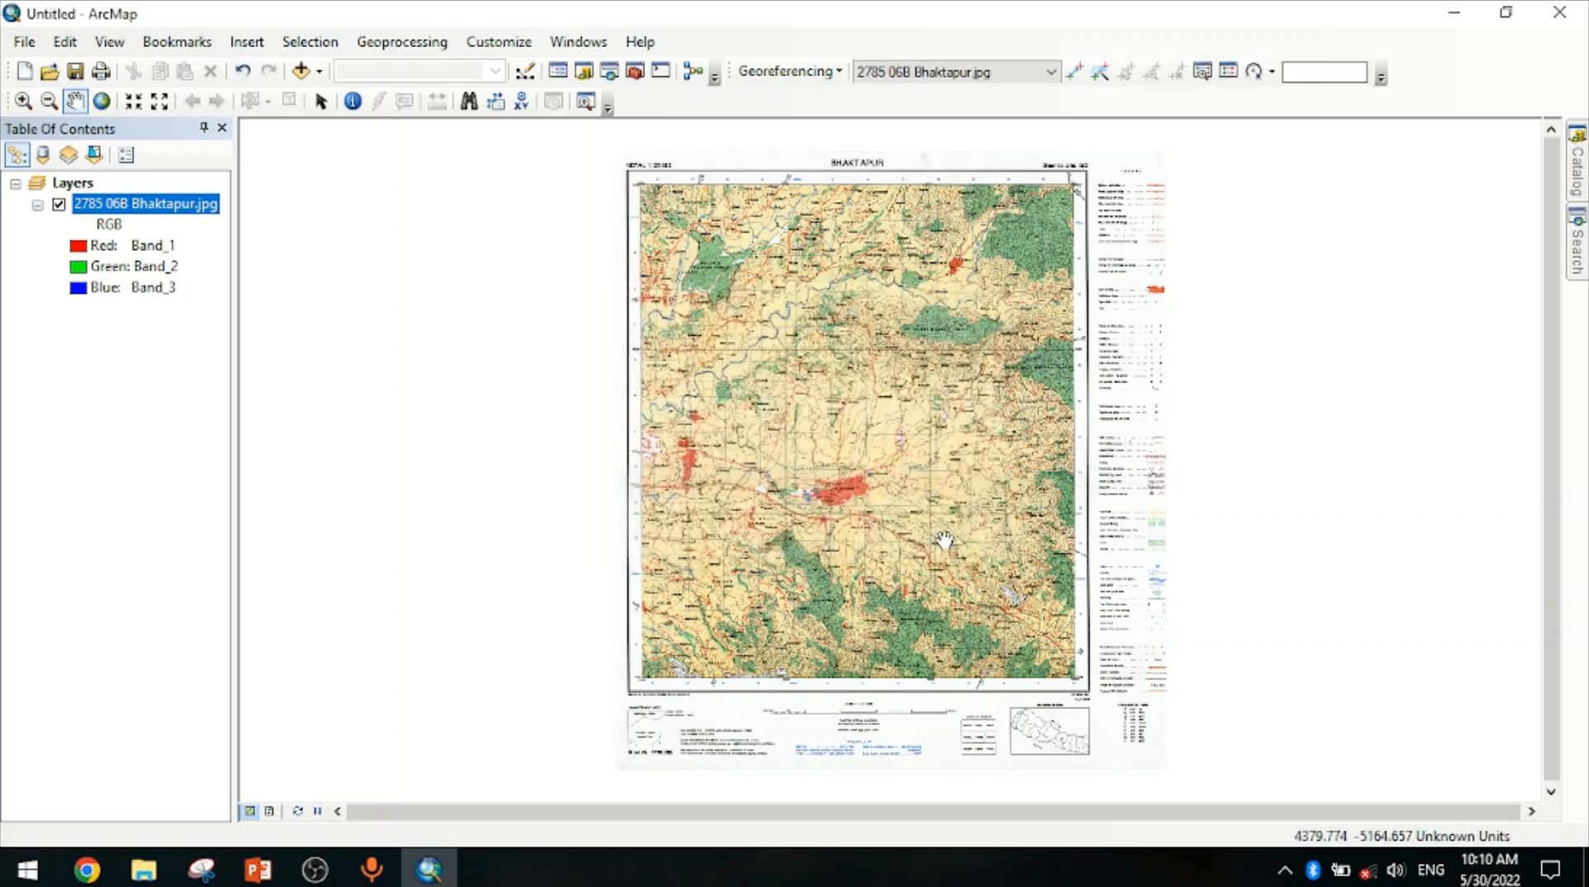
# Zoom around the Bhaktapur map to examine its corner coordinate labels and grid lines
pyautogui.click(23, 103)
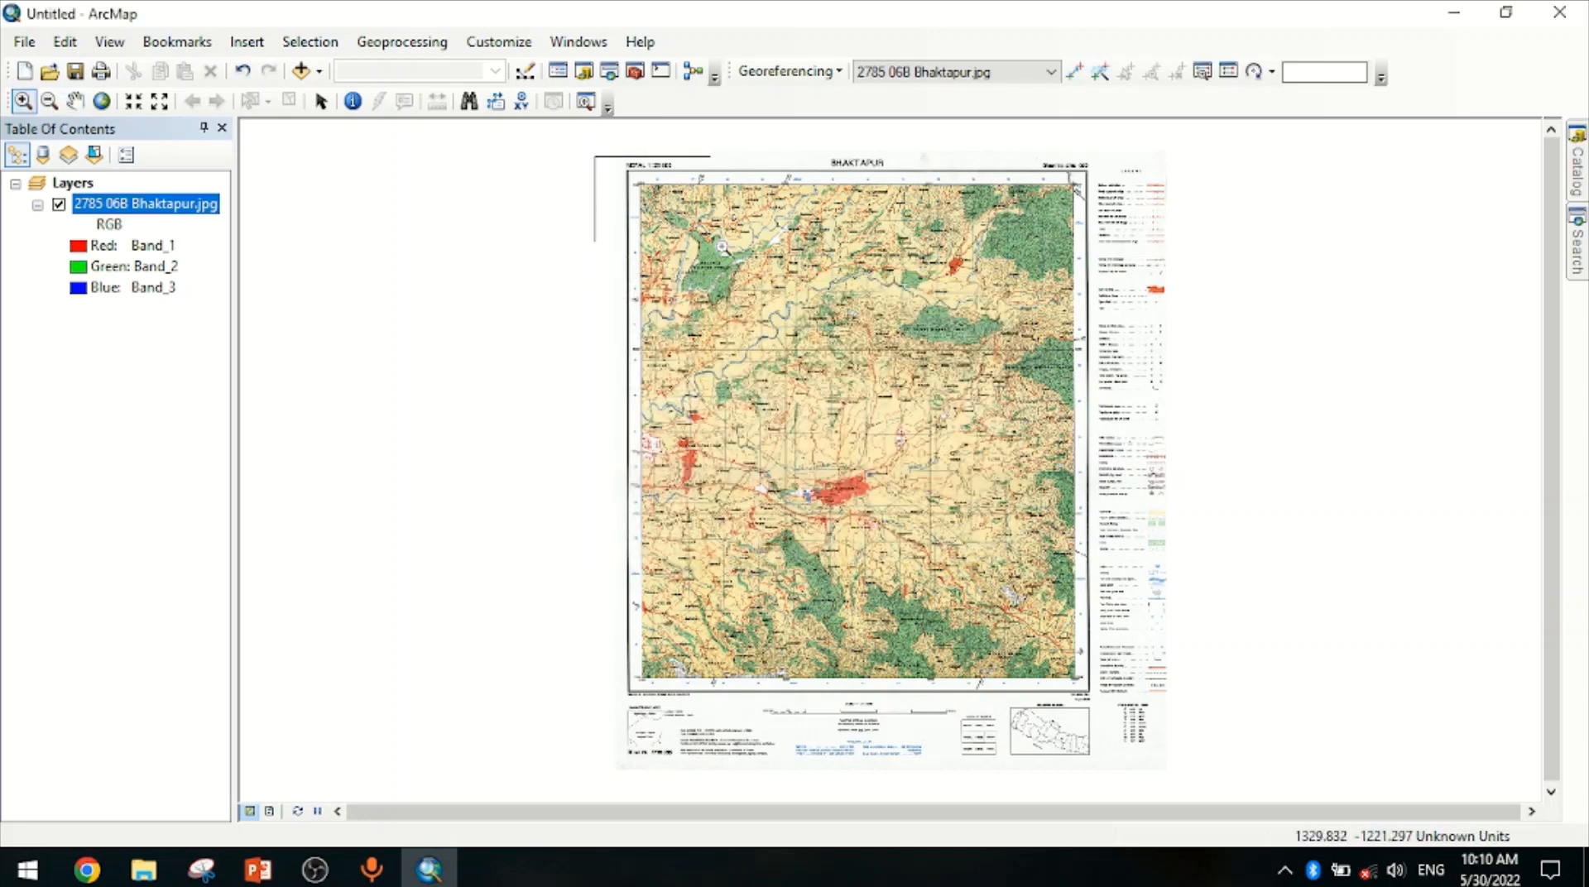
pyautogui.moveTo(592, 157); pyautogui.dragTo(735, 255)
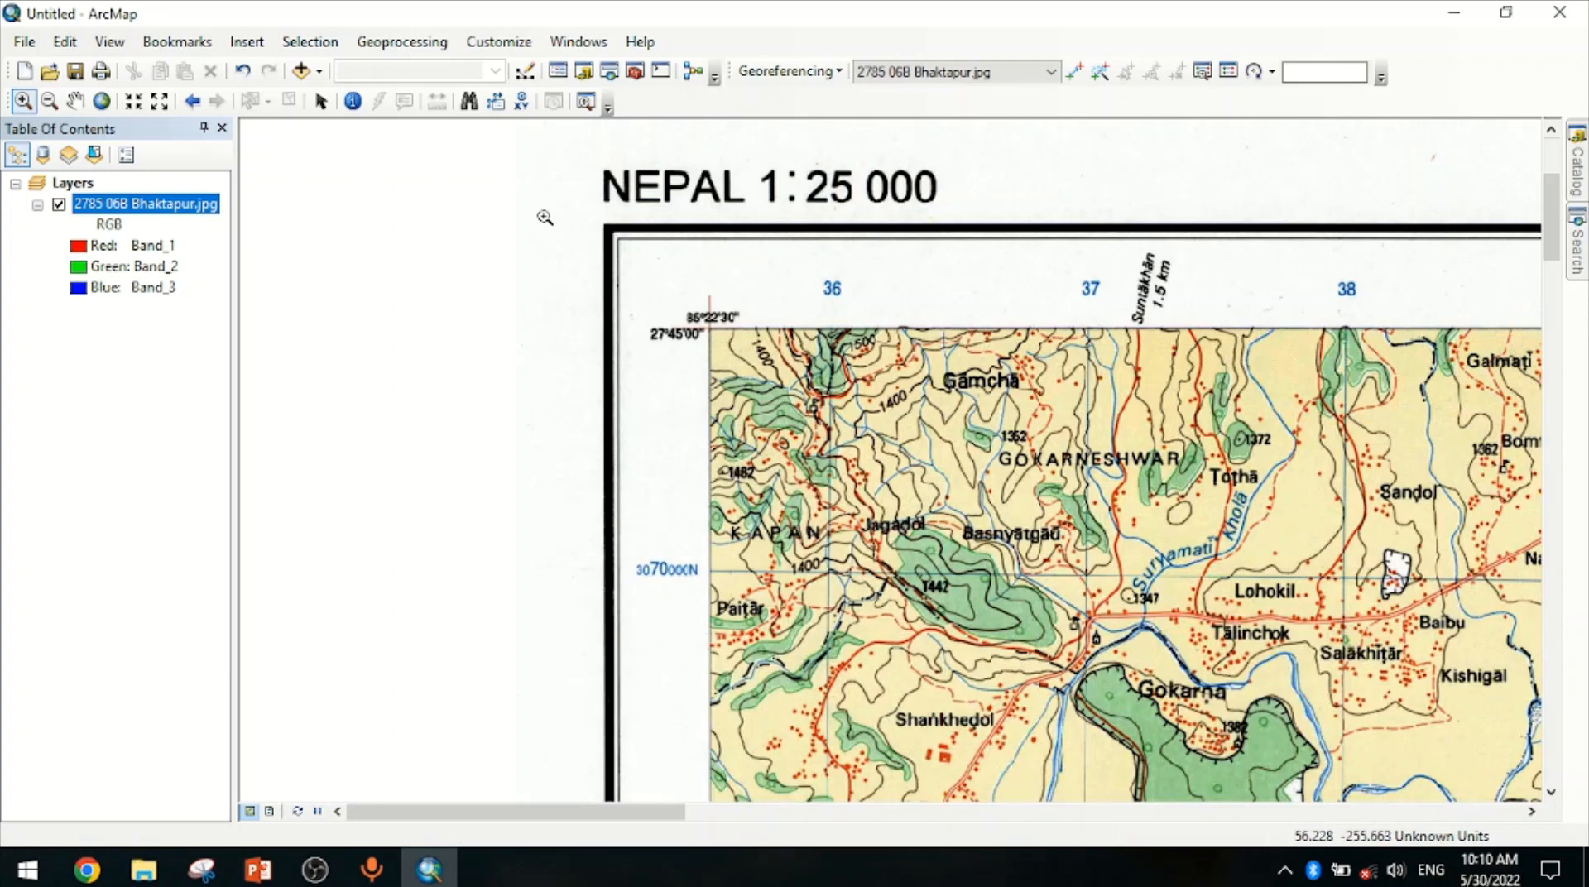
pyautogui.moveTo(545, 217); pyautogui.dragTo(834, 422)
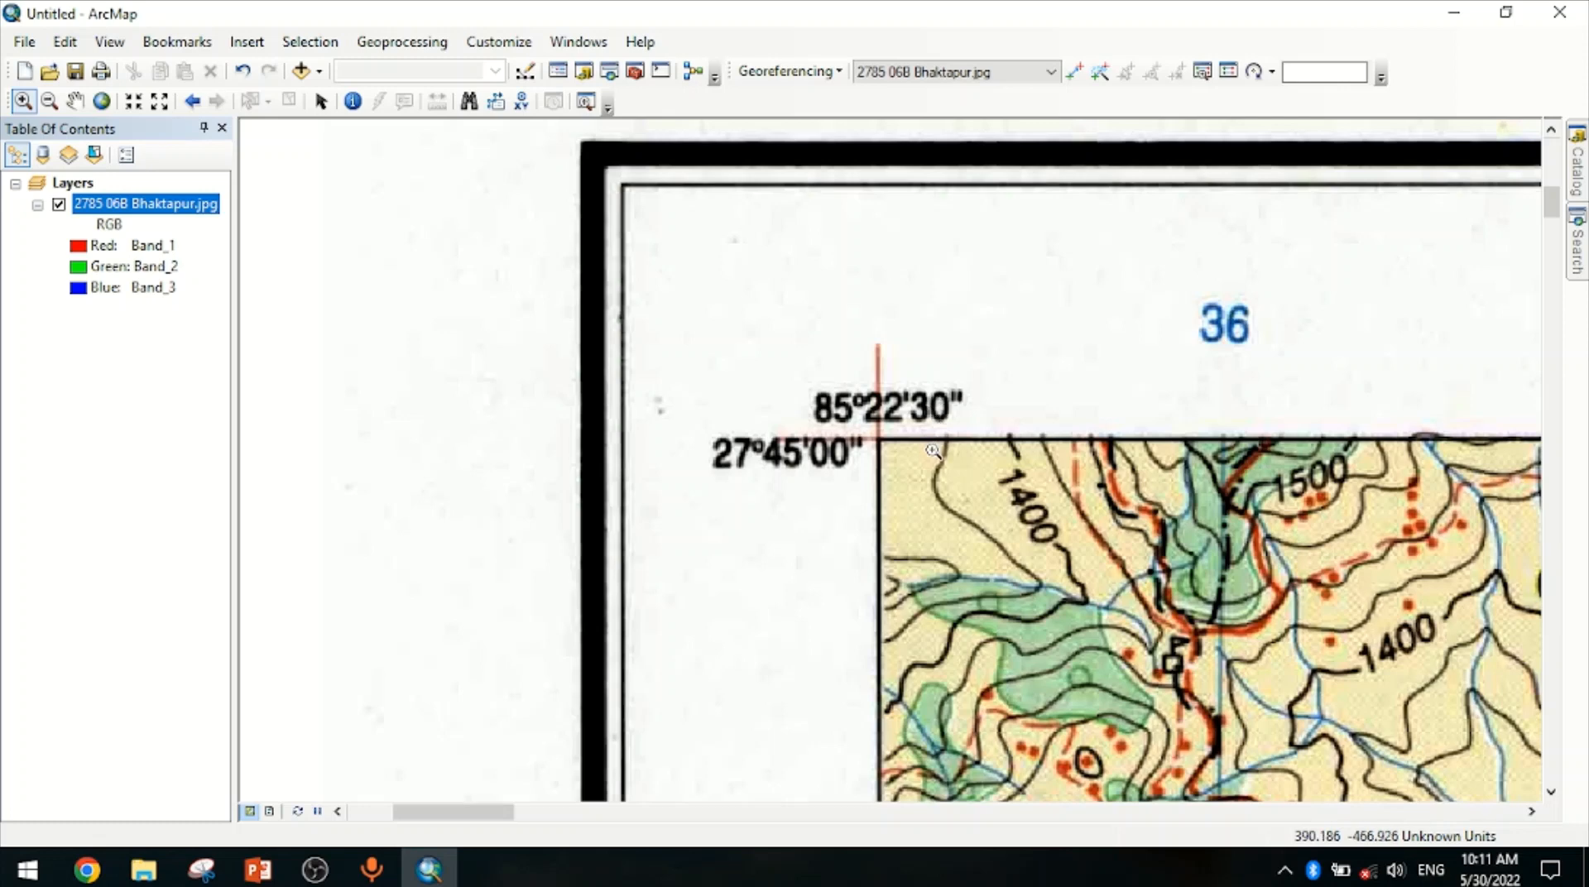
pyautogui.scroll(4, 928, 508)
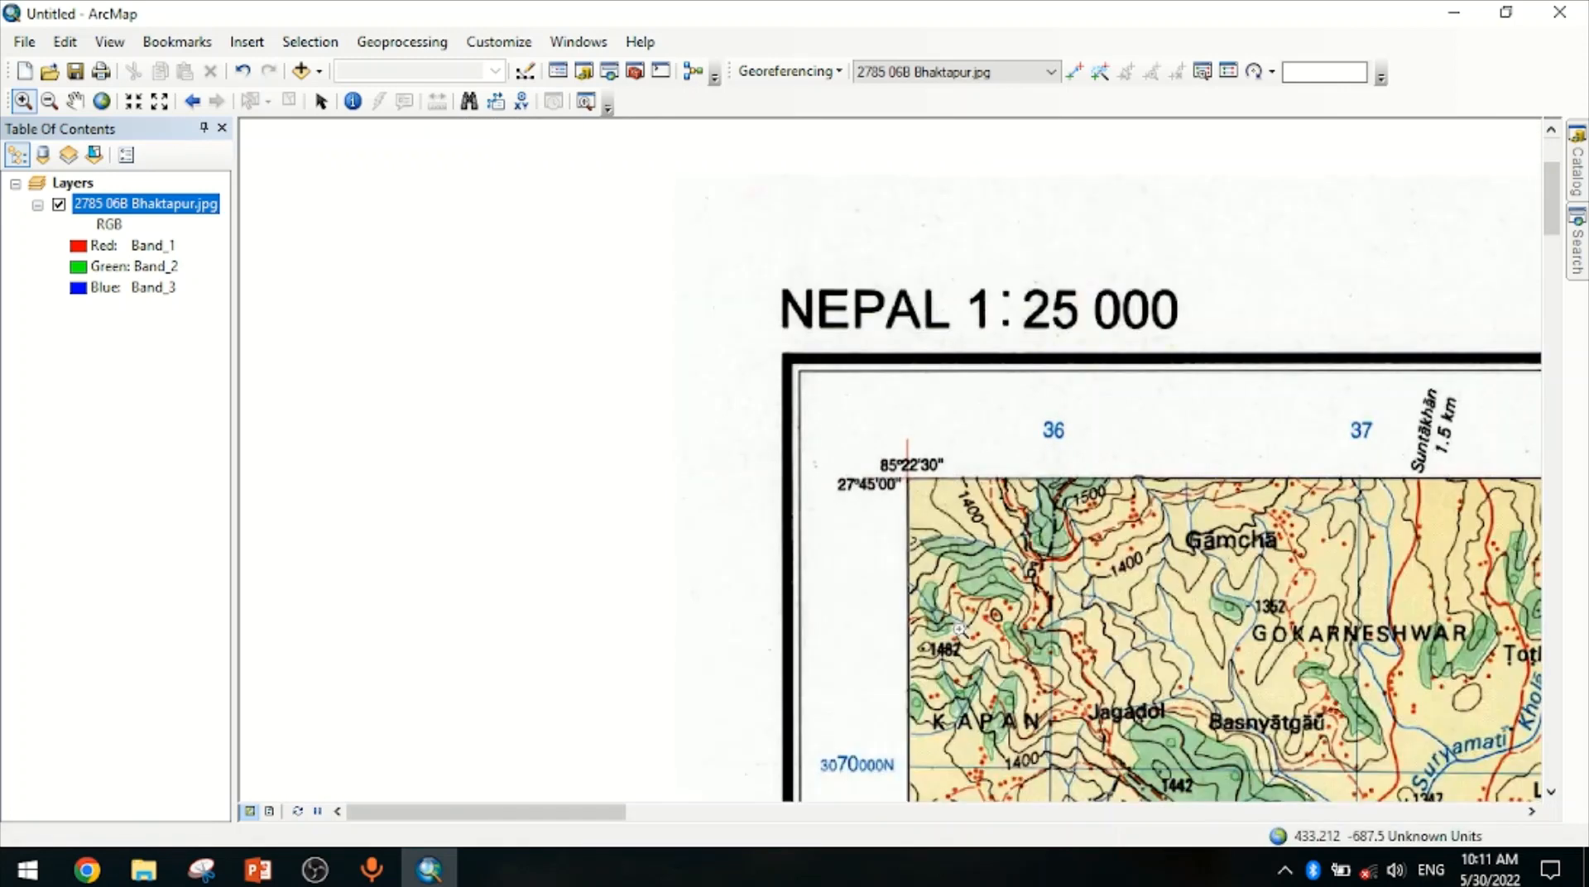
pyautogui.moveTo(958, 635); pyautogui.dragTo(865, 435)
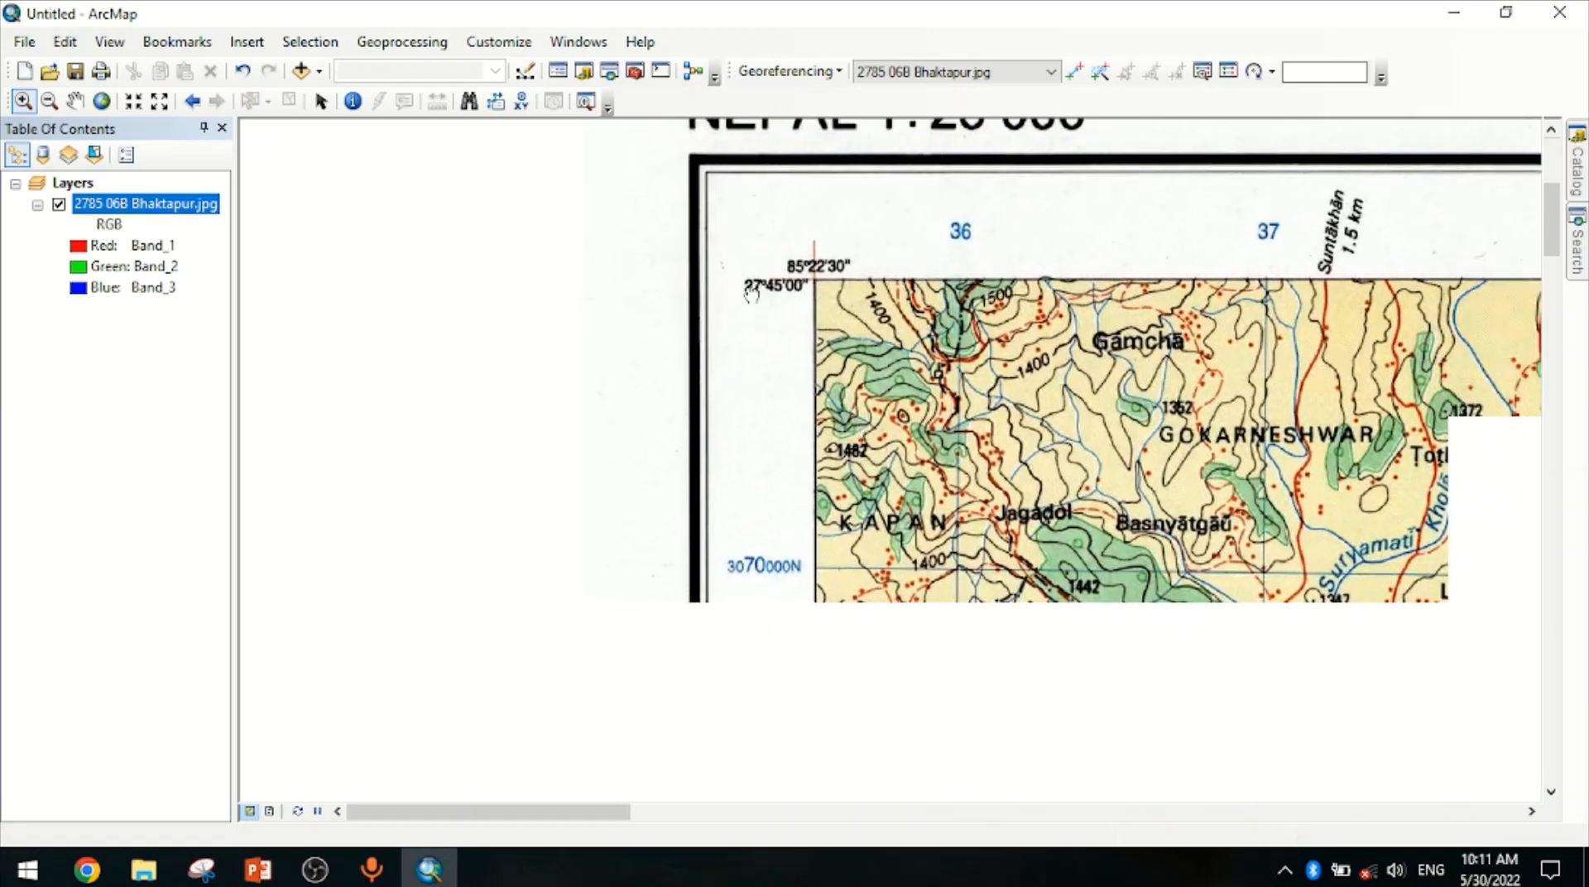
pyautogui.moveTo(892, 678); pyautogui.dragTo(860, 405)
pyautogui.moveTo(812, 664); pyautogui.dragTo(784, 436)
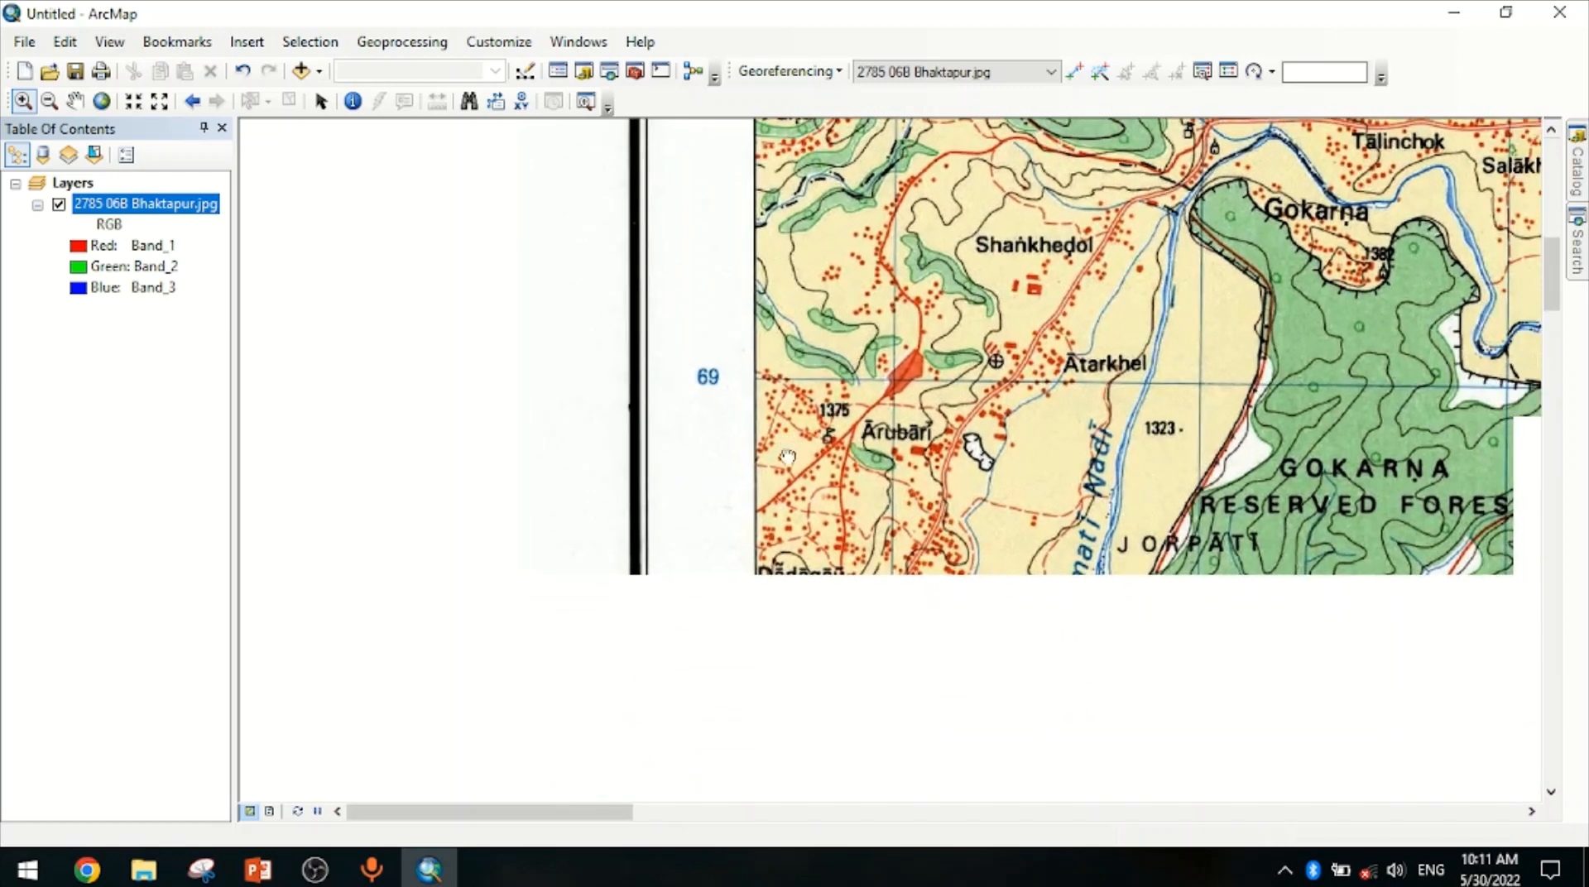
pyautogui.moveTo(817, 688); pyautogui.dragTo(790, 382)
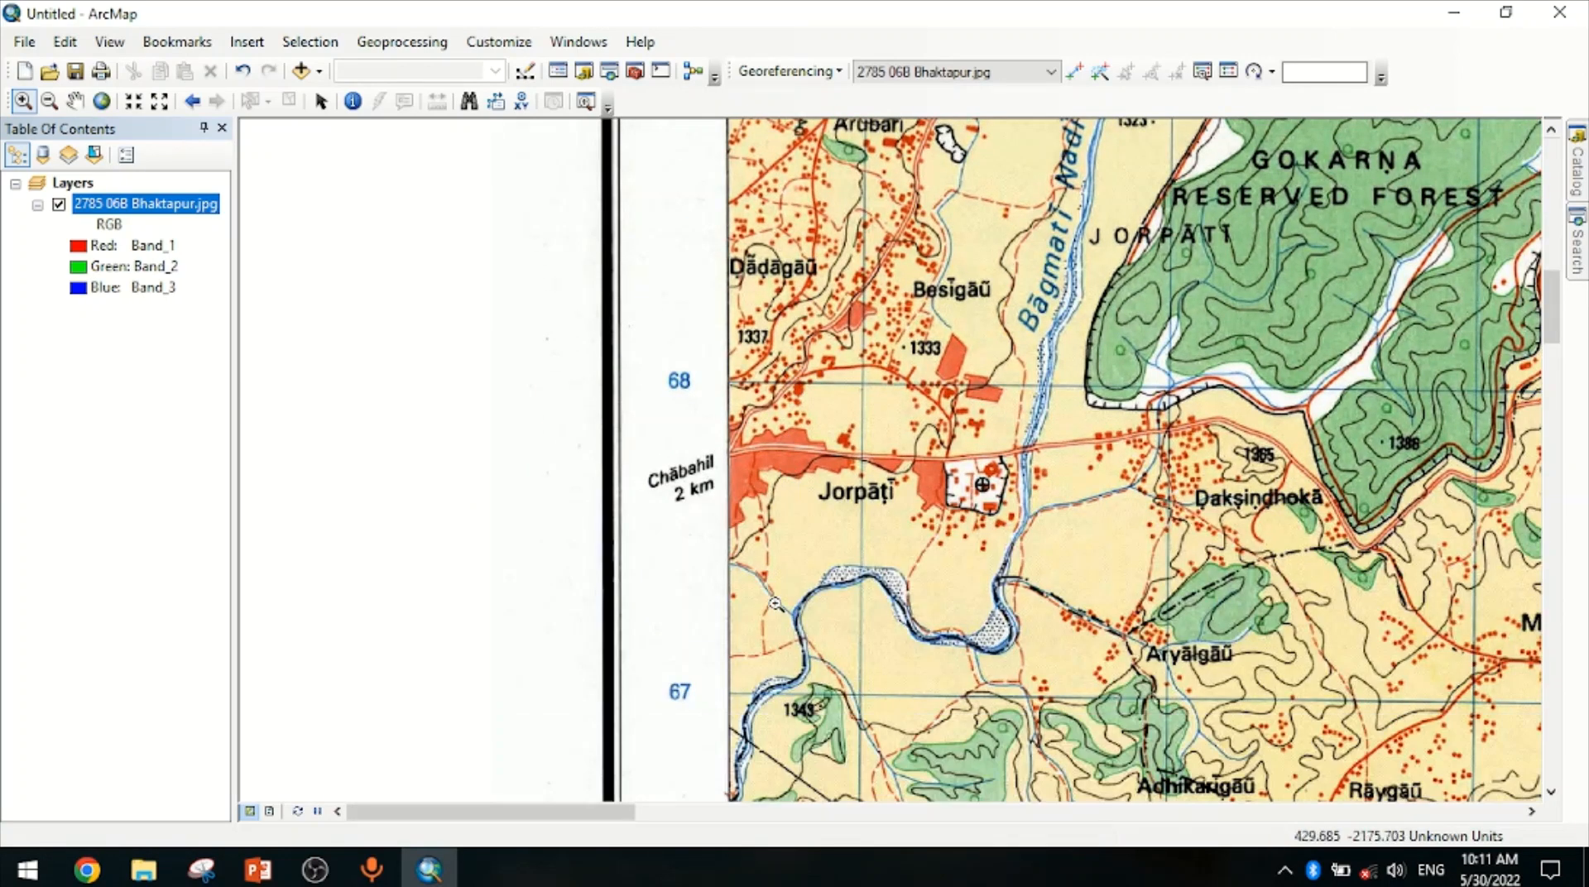
pyautogui.scroll(5, 775, 603)
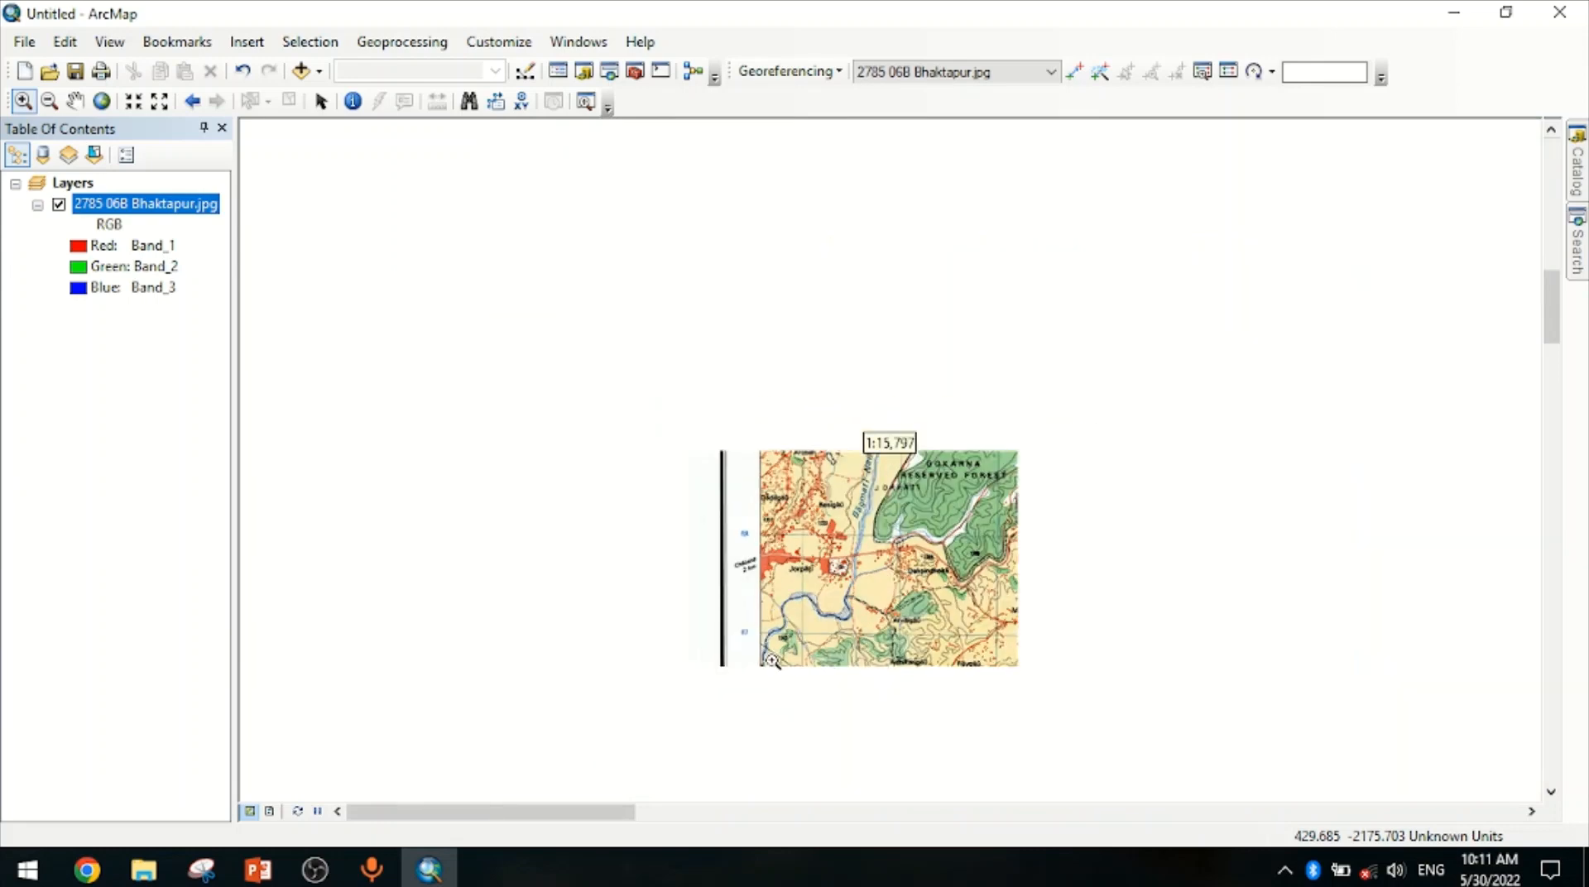
pyautogui.scroll(-4, 750, 713)
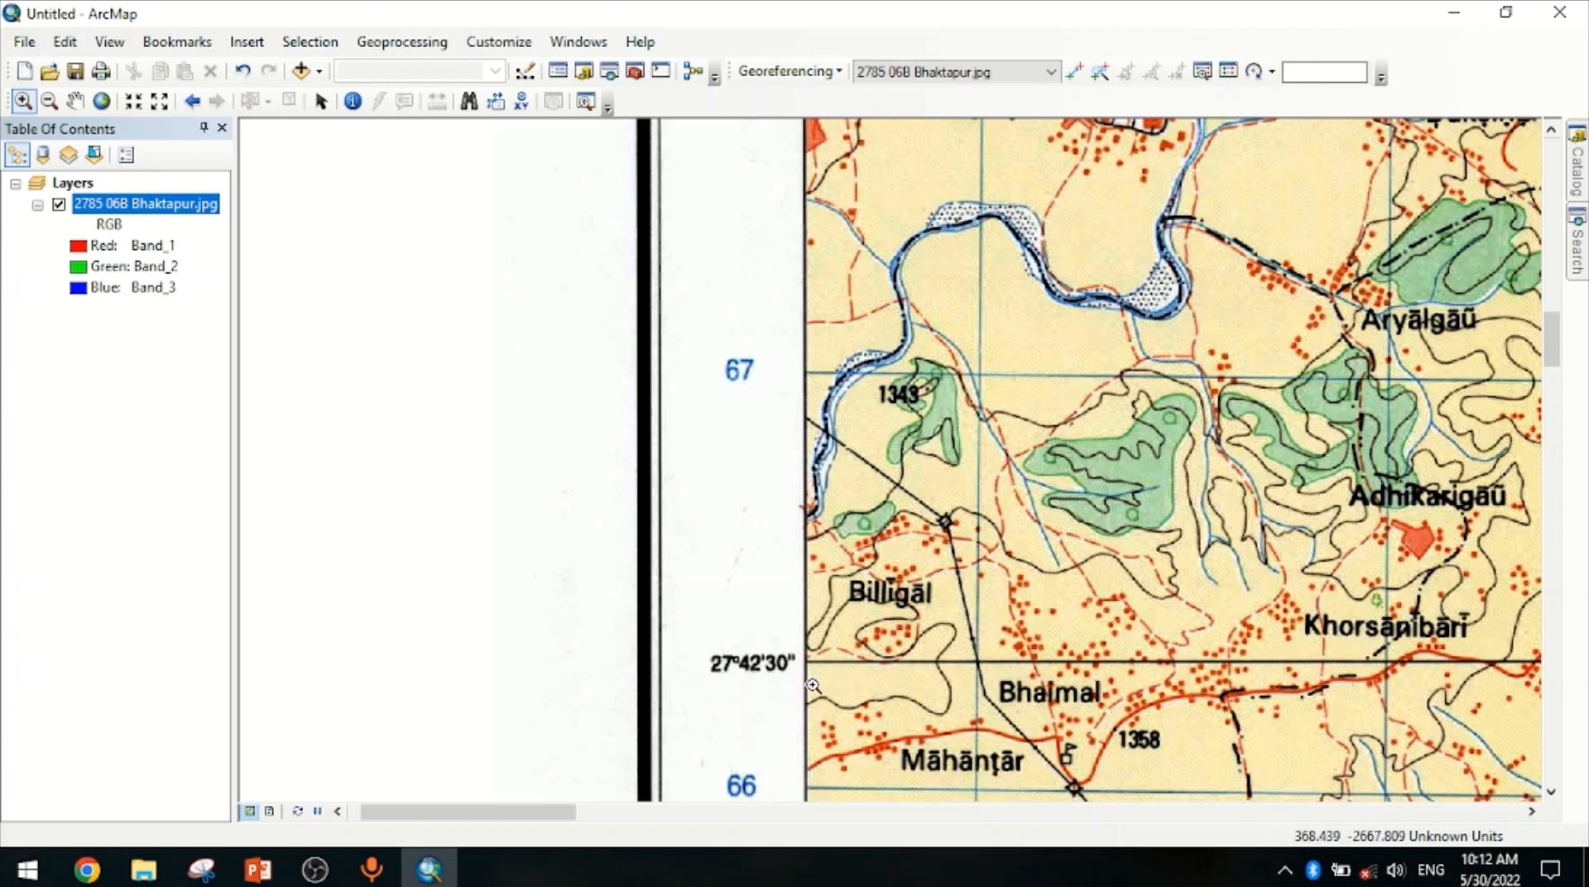
pyautogui.scroll(5, 782, 595)
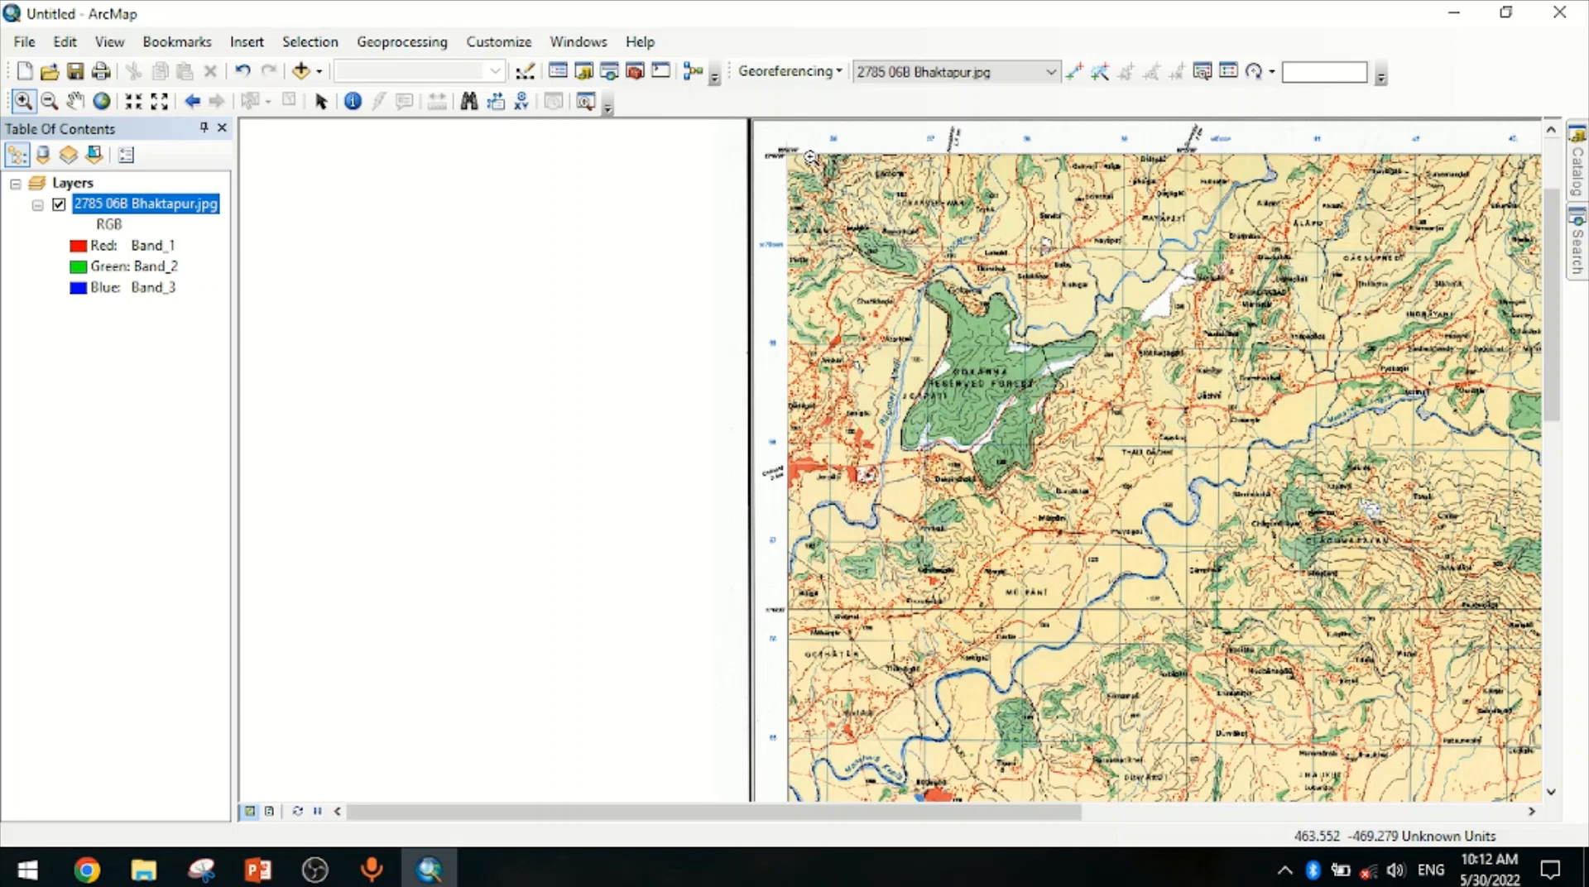
pyautogui.scroll(2, 789, 155)
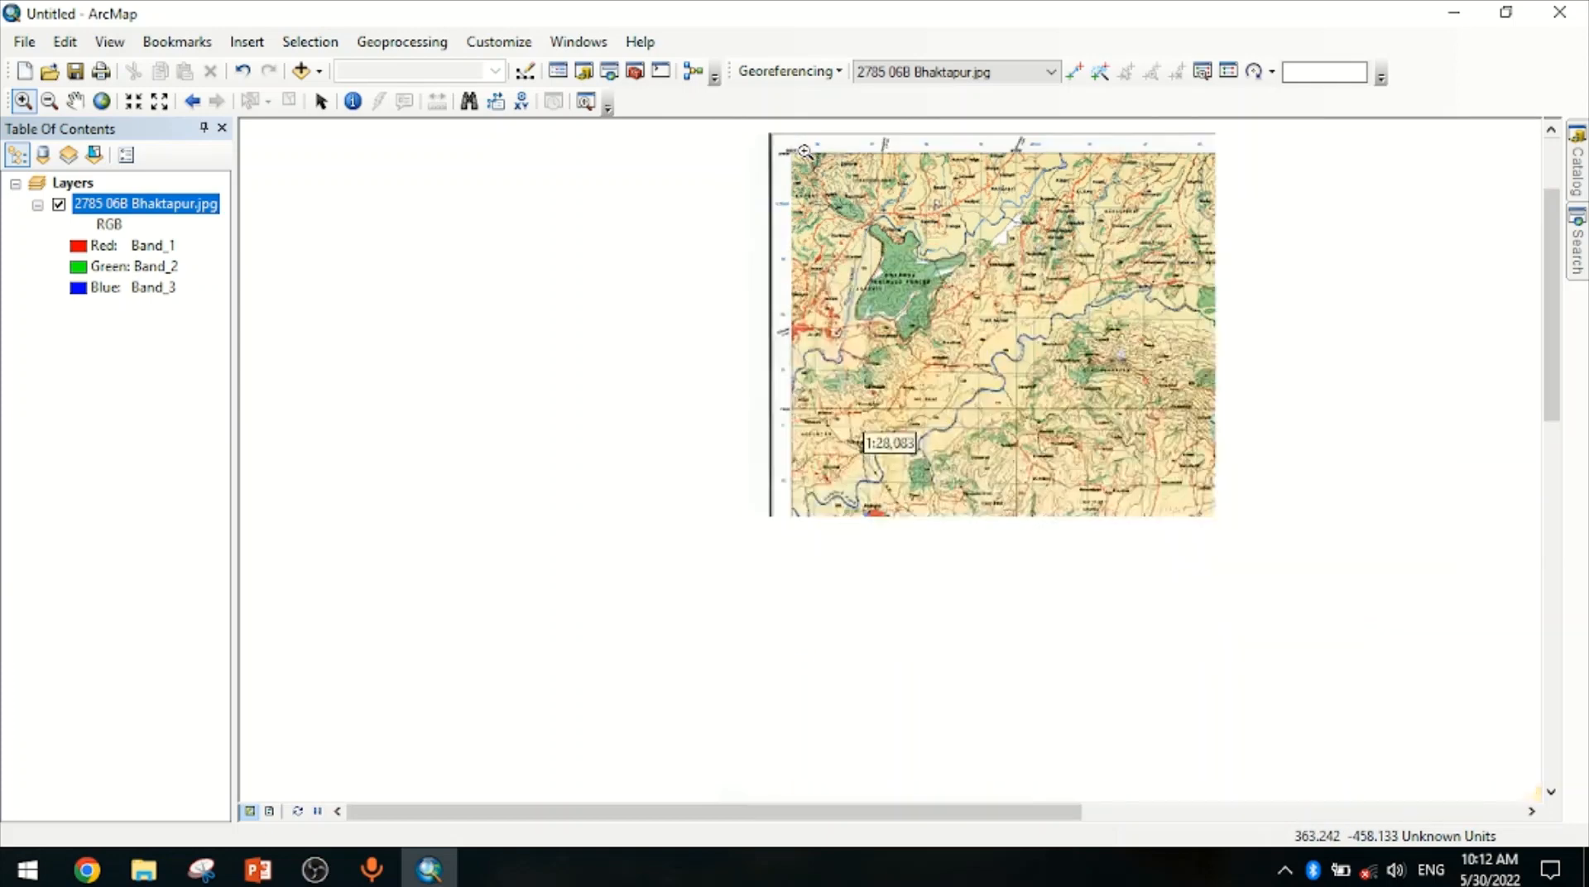
pyautogui.scroll(-9, 789, 155)
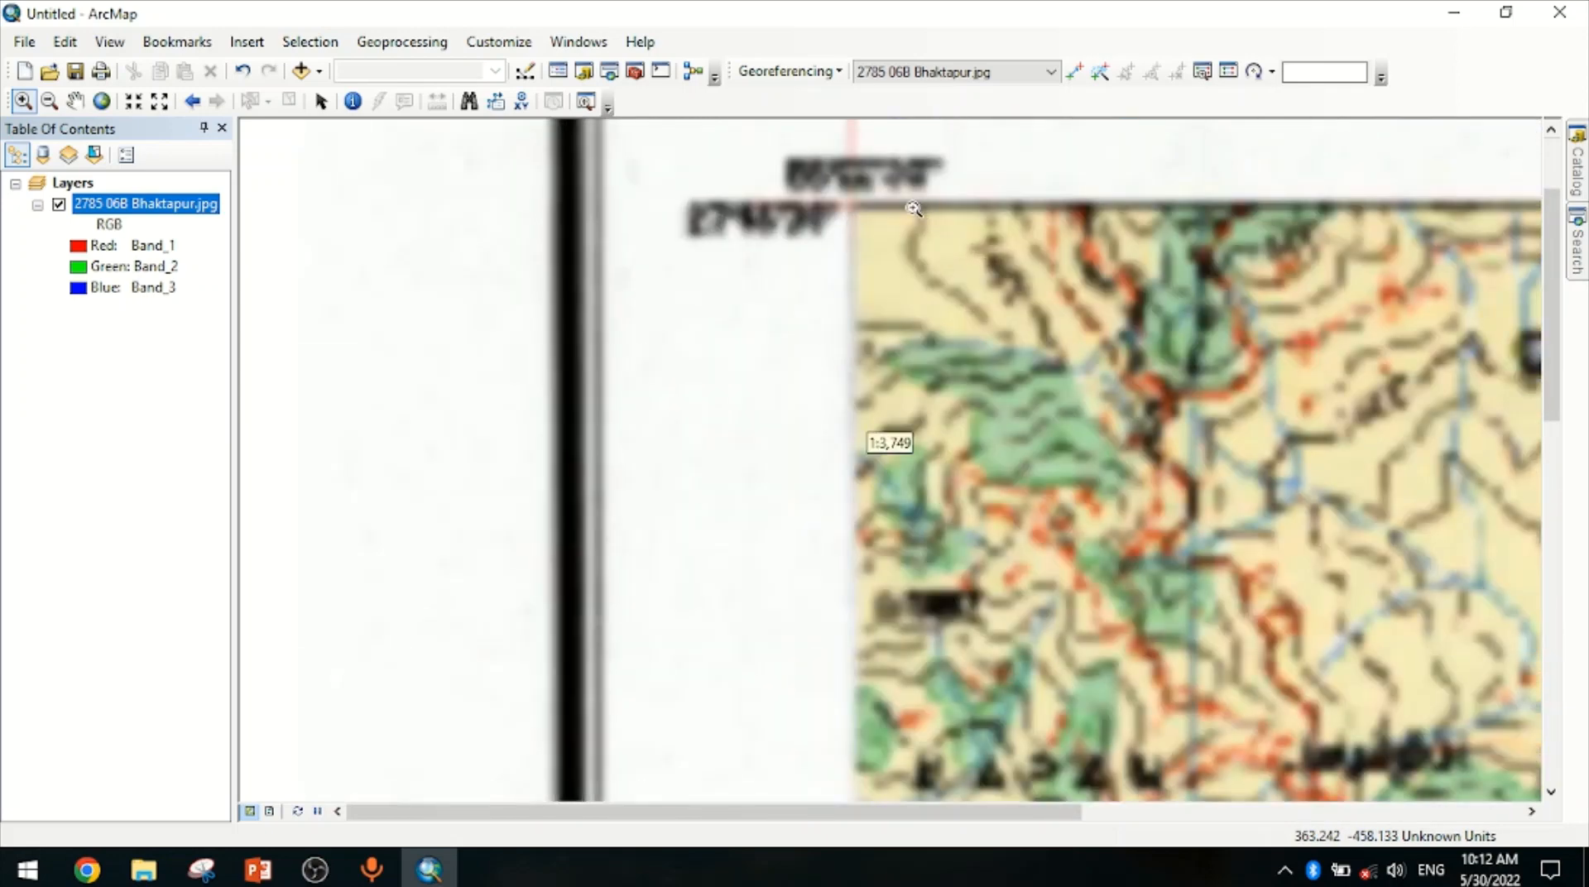
pyautogui.moveTo(885, 242); pyautogui.dragTo(849, 380)
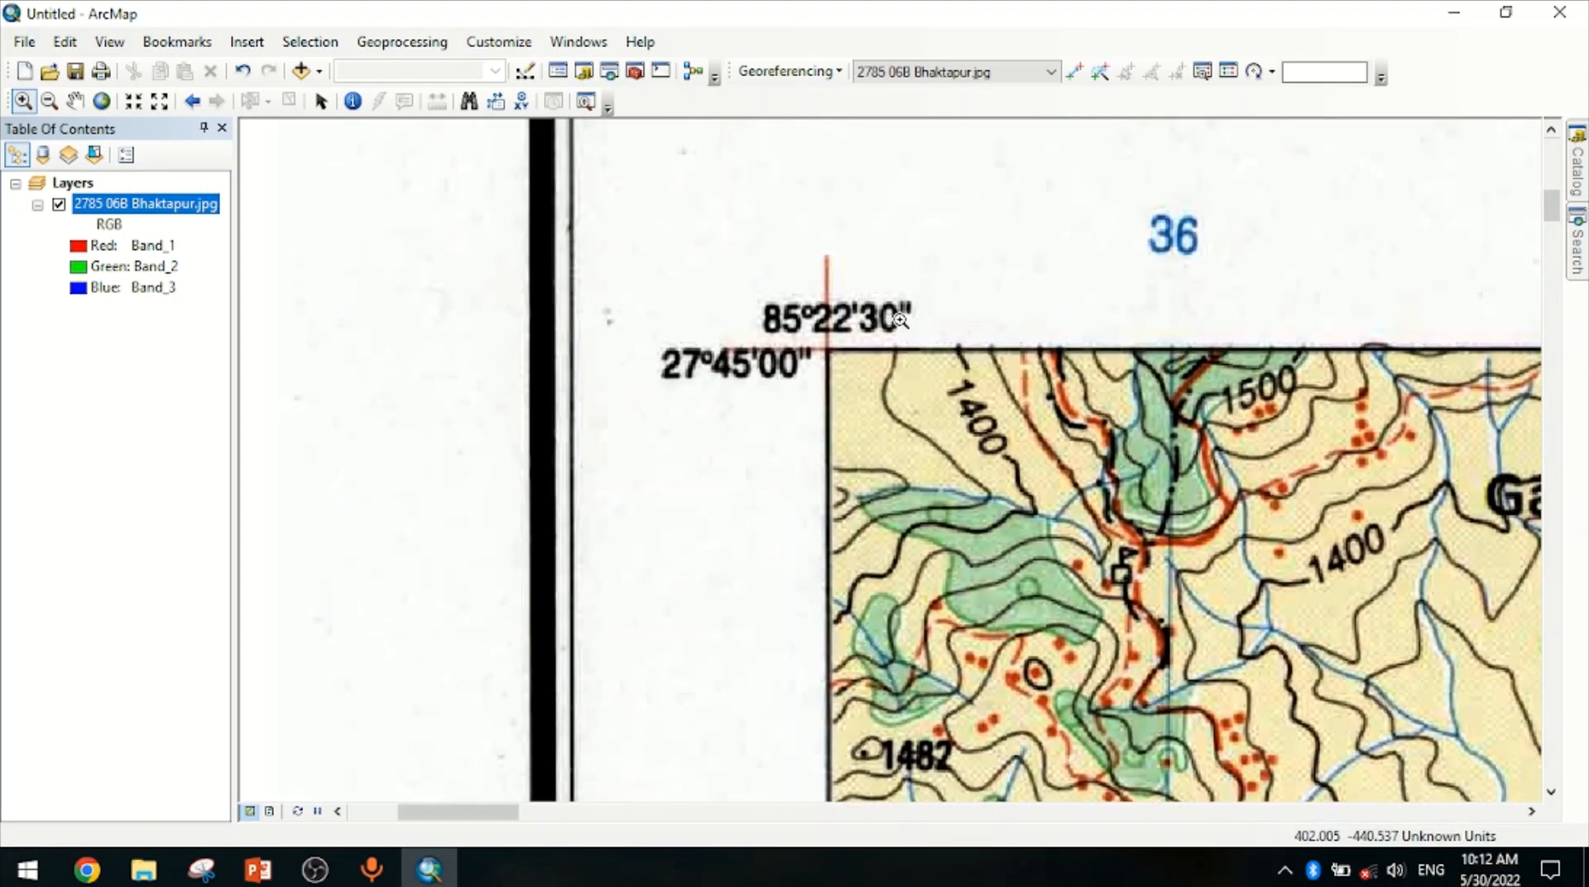
# Check the Bhaktapur control point coordinate table in the PowerPoint tutorial slides, then return to ArcMap
pyautogui.click(267, 875)
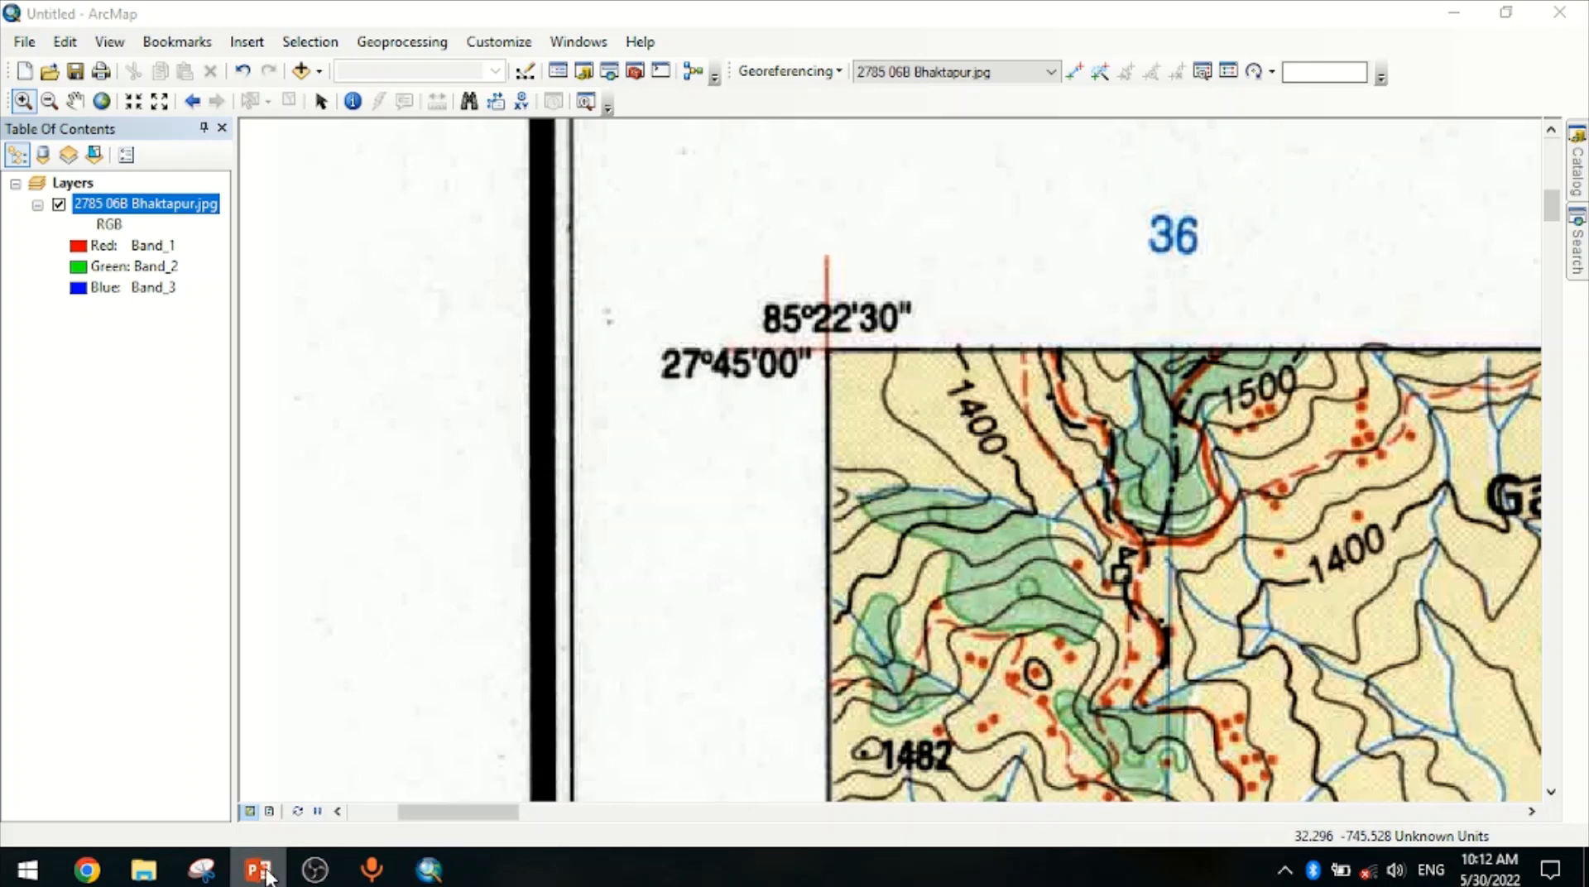
pyautogui.click(165, 493)
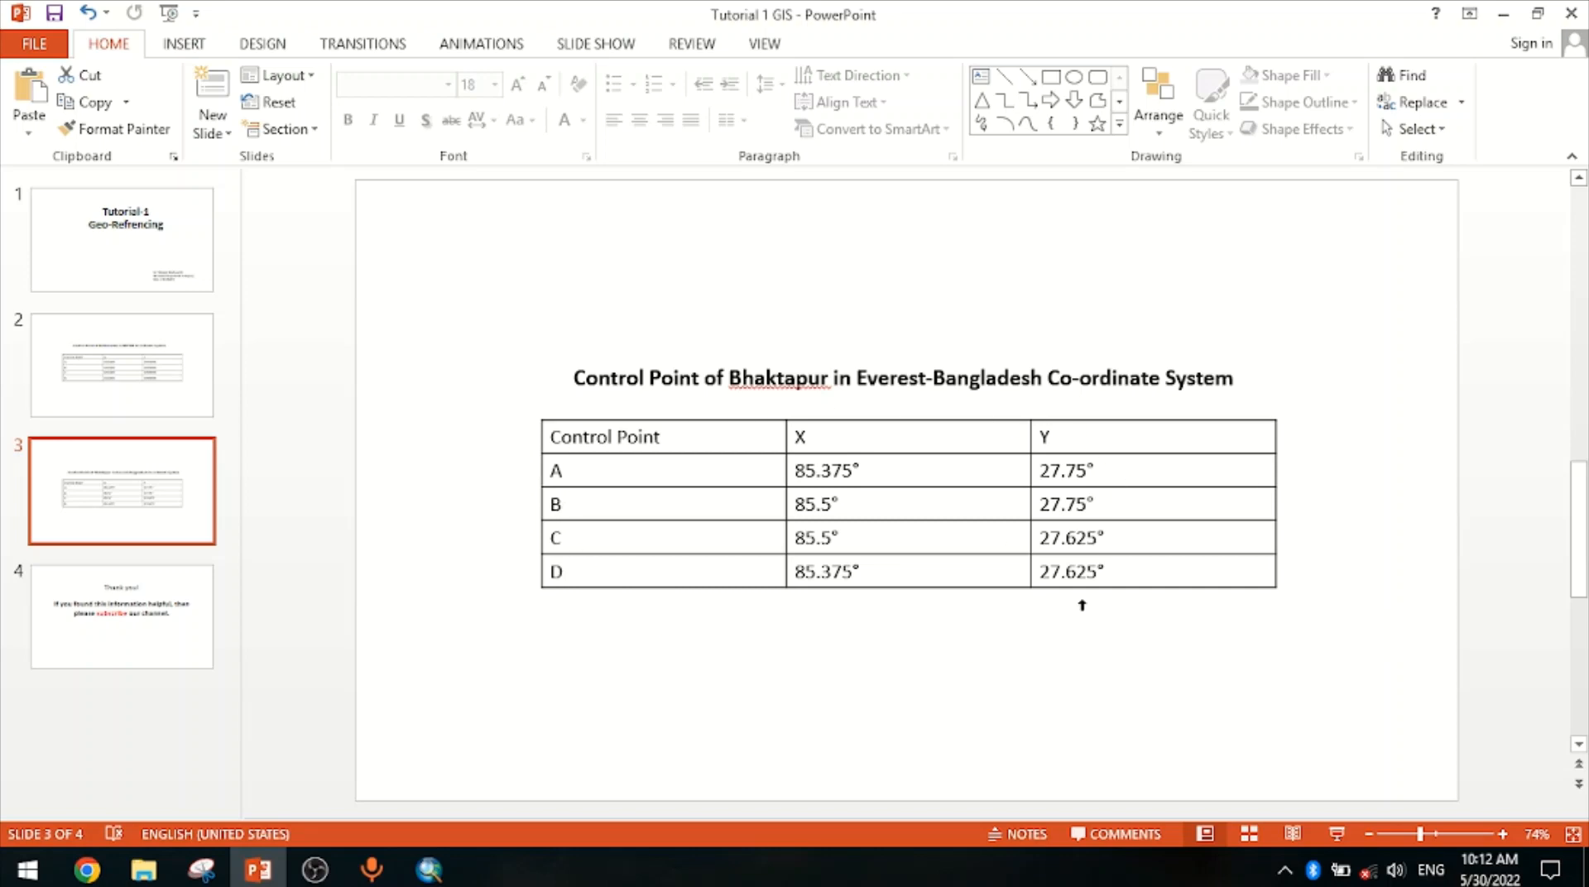
pyautogui.click(1501, 14)
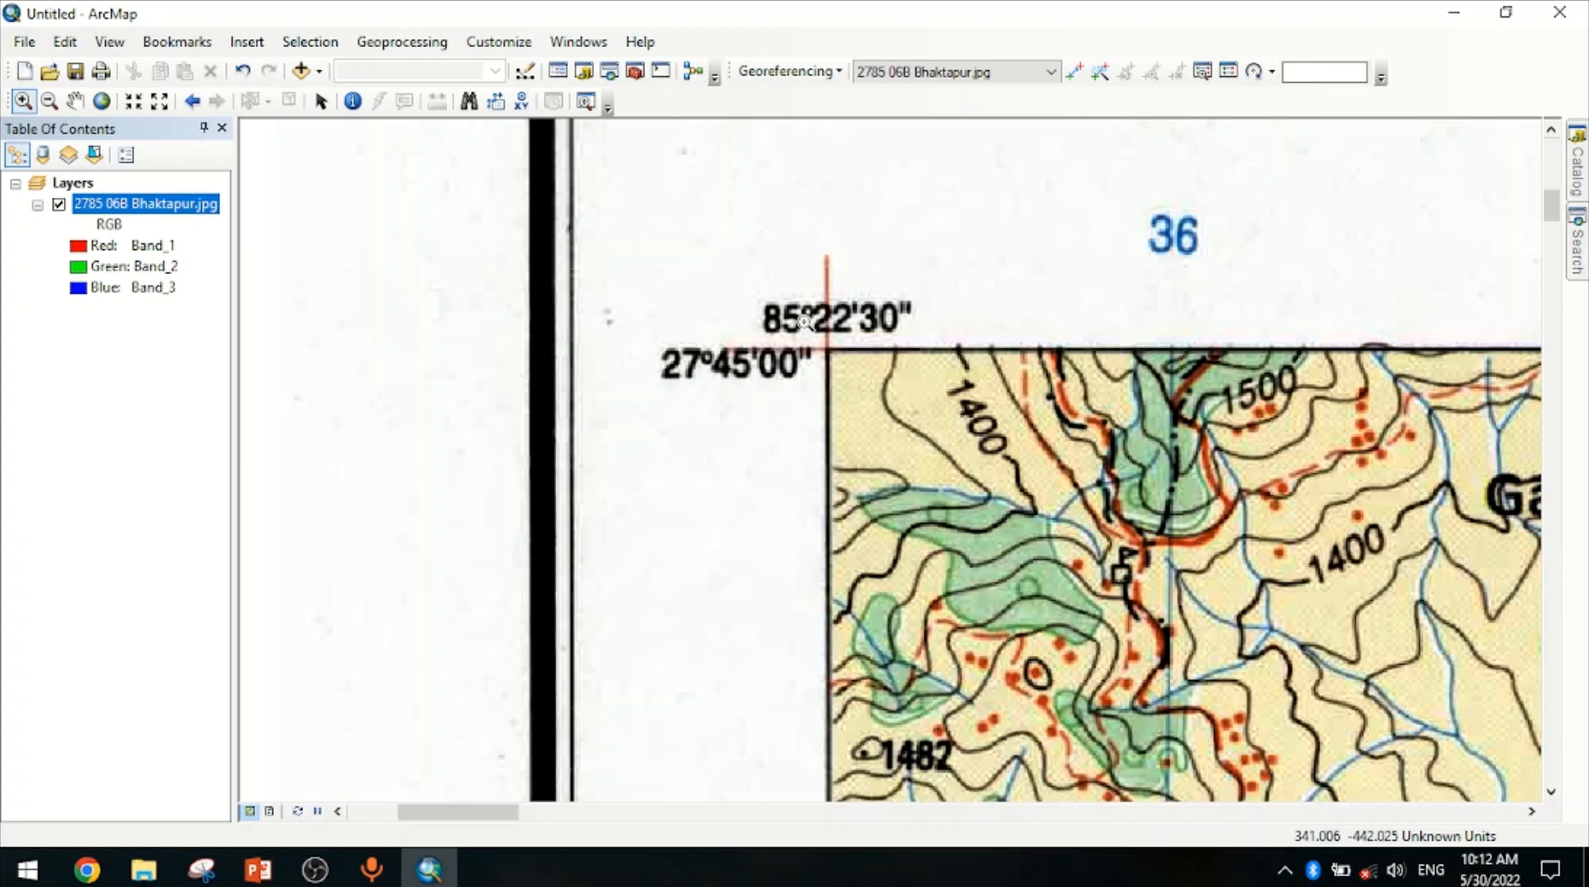
# Add a control point at the map's top-left corner with coordinates X 85.375 and Y 27.75
pyautogui.moveTo(713, 273); pyautogui.dragTo(918, 429)
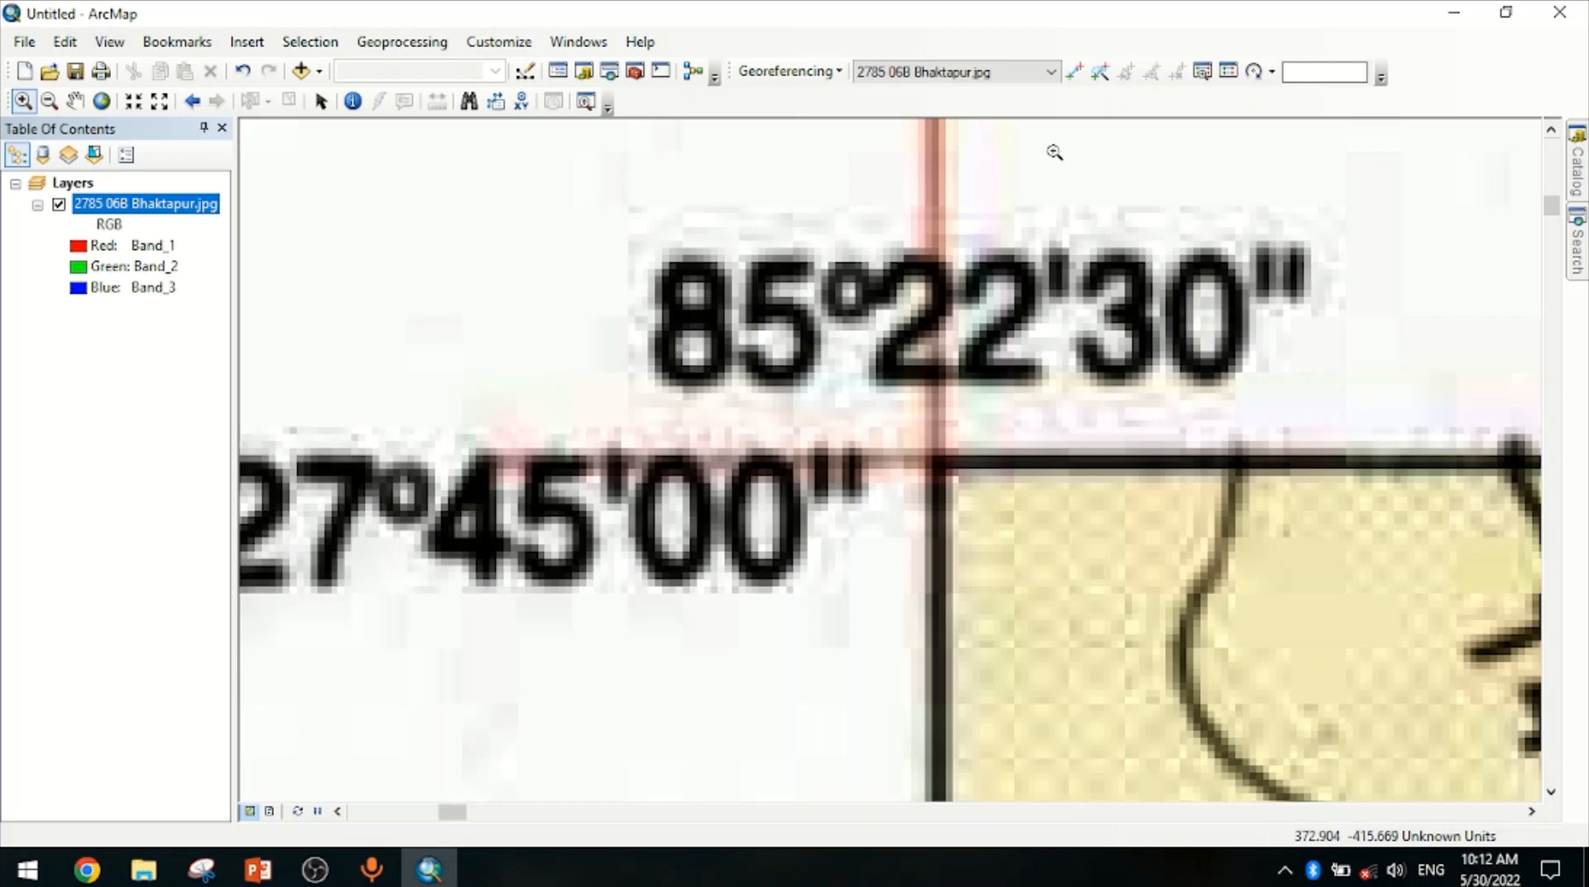
pyautogui.click(1075, 74)
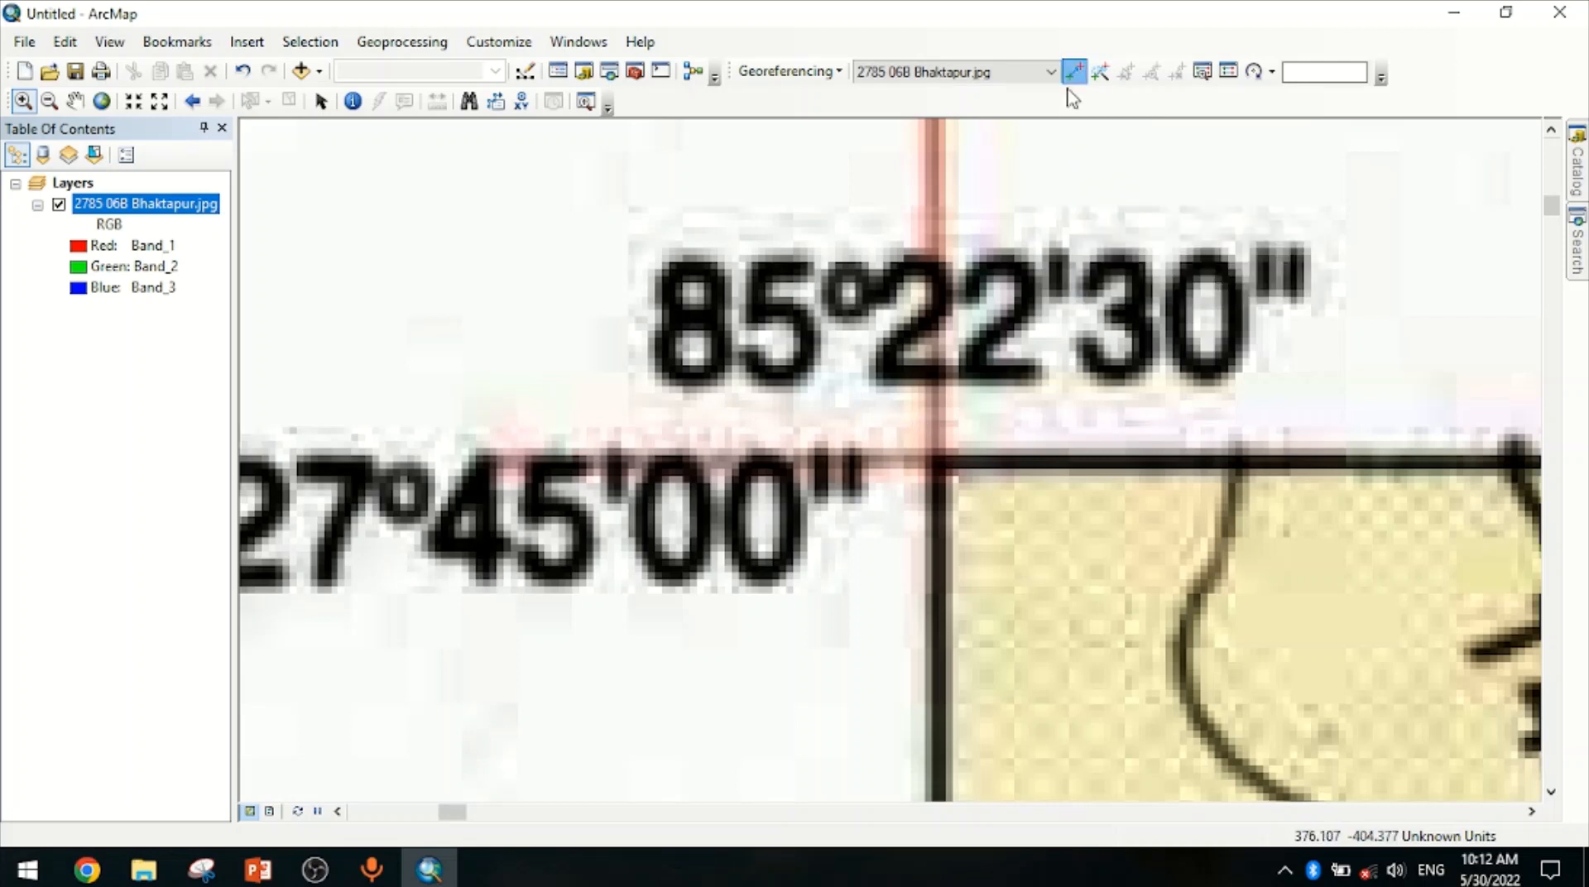
pyautogui.rightClick(937, 460)
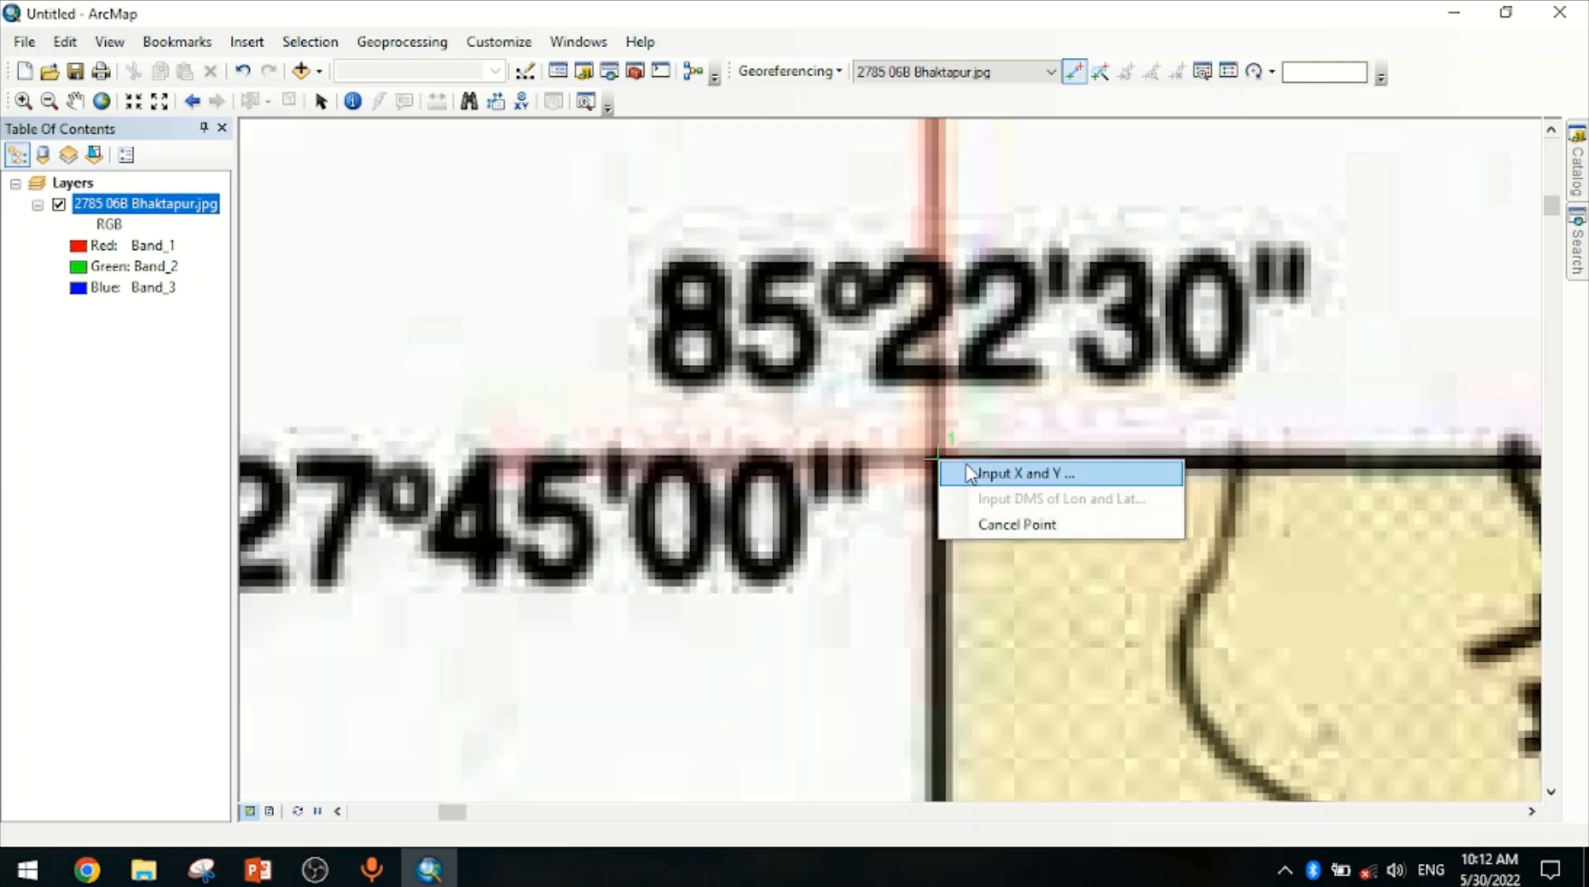
pyautogui.click(970, 470)
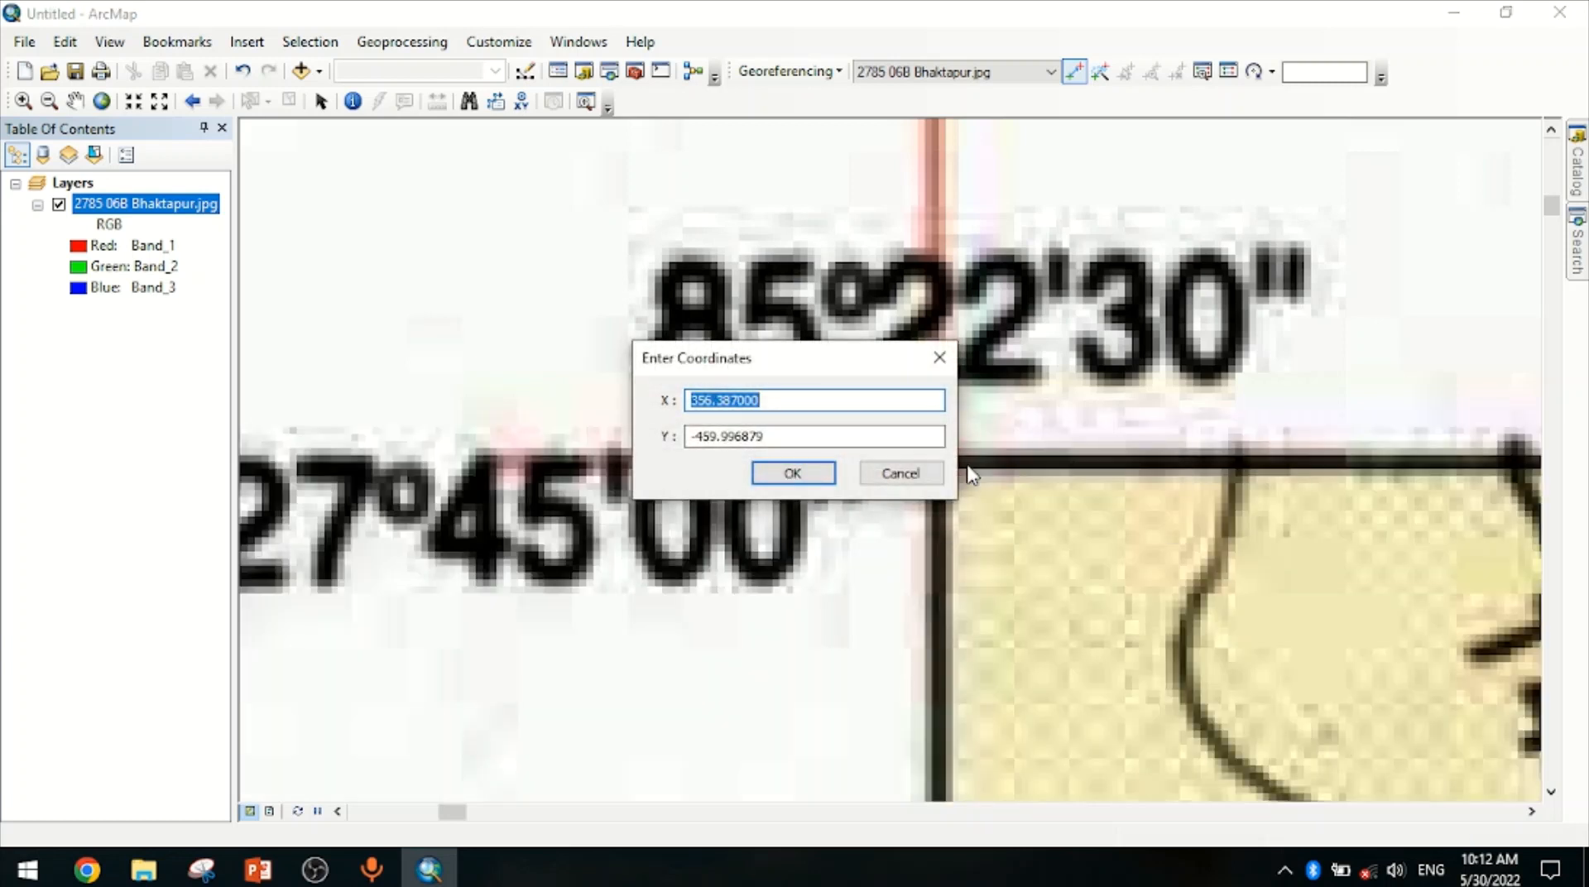
pyautogui.write('85.375')
pyautogui.press('Tab')
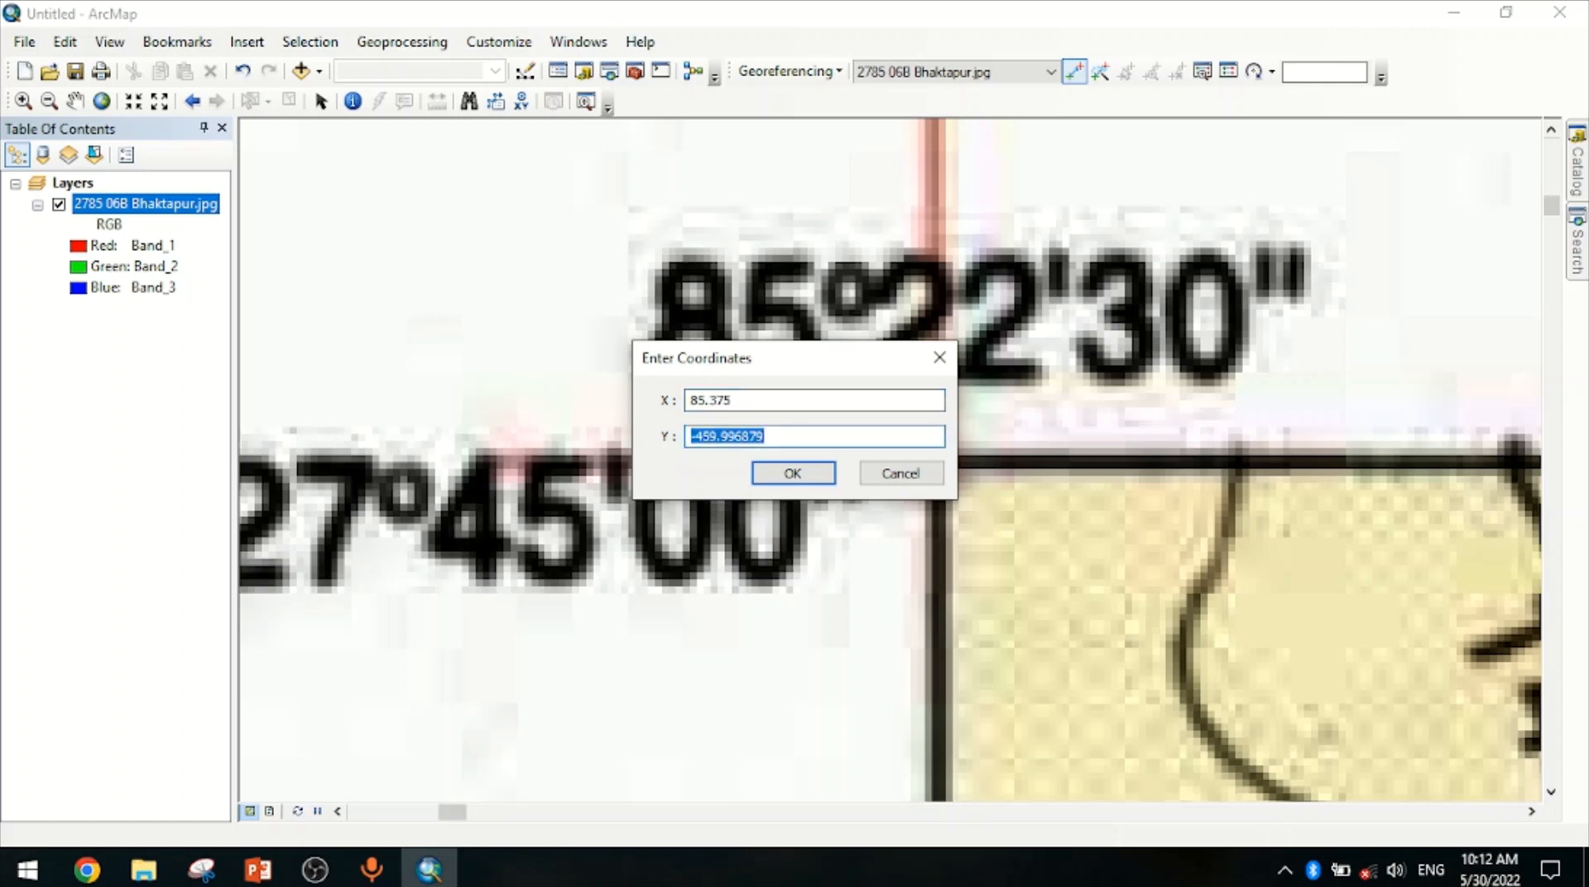
pyautogui.write('27.75')
pyautogui.click(772, 474)
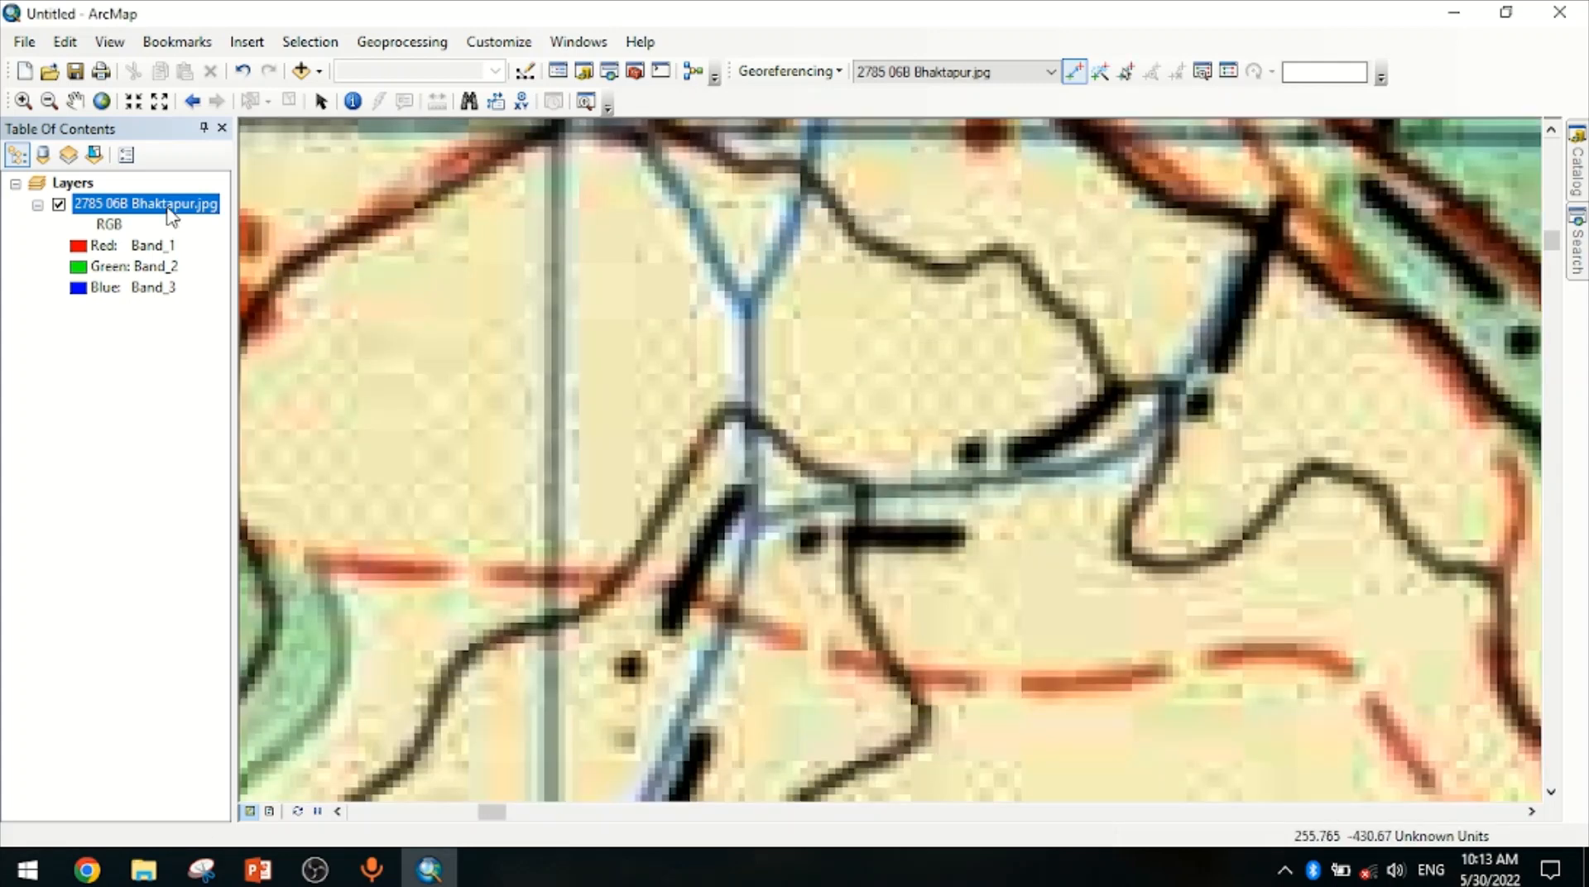
# Add a control point at the map's top-right corner with coordinates X 85.5 and Y 27.75
pyautogui.rightClick(172, 216)
pyautogui.click(248, 326)
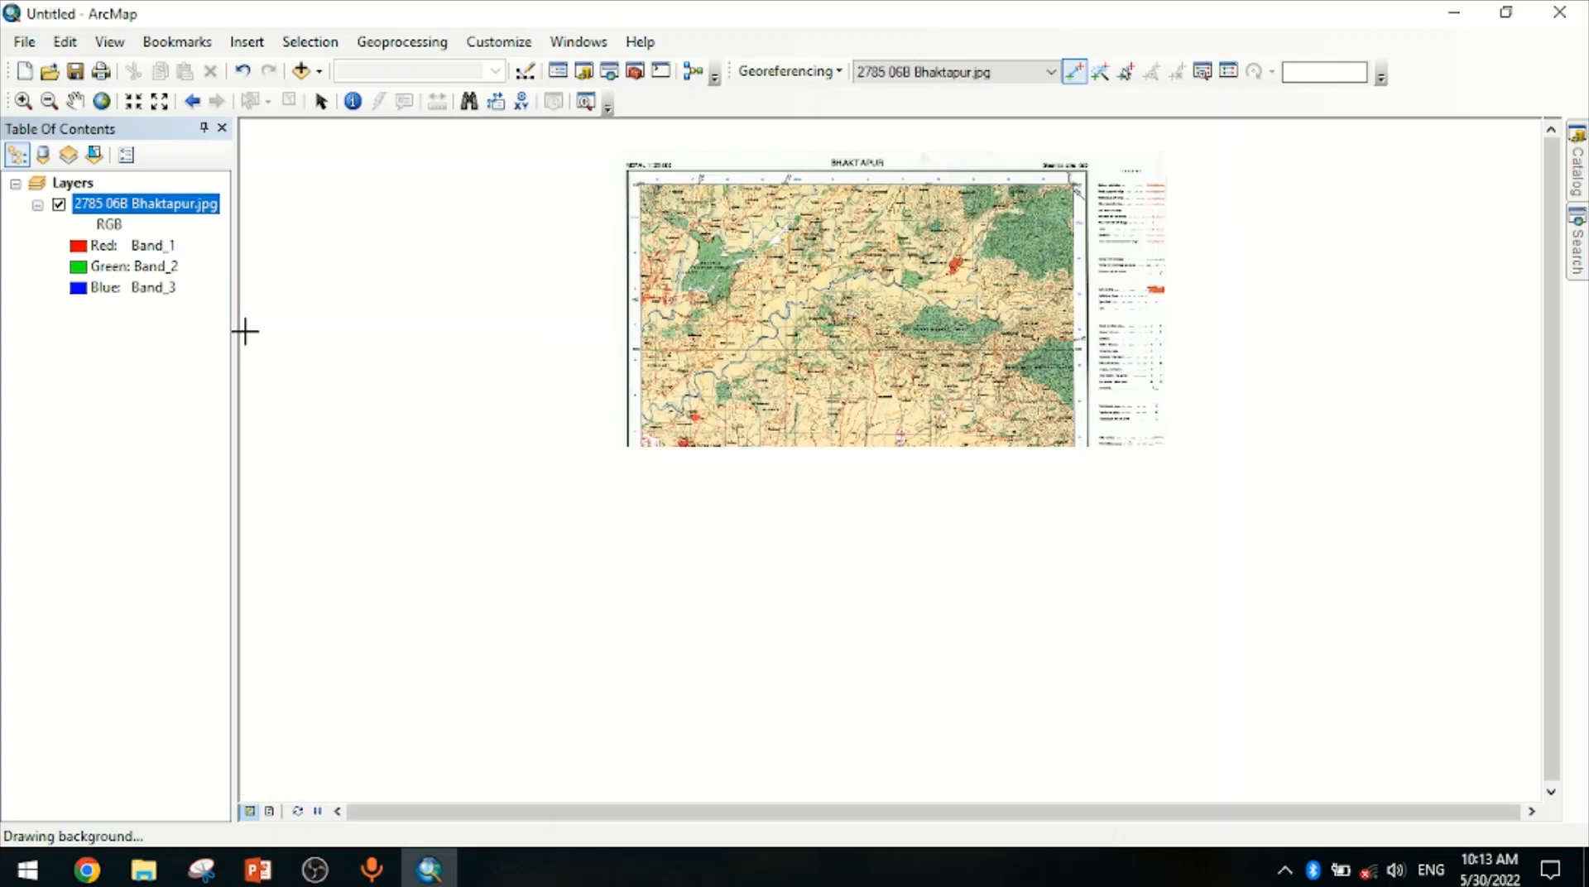
pyautogui.click(25, 103)
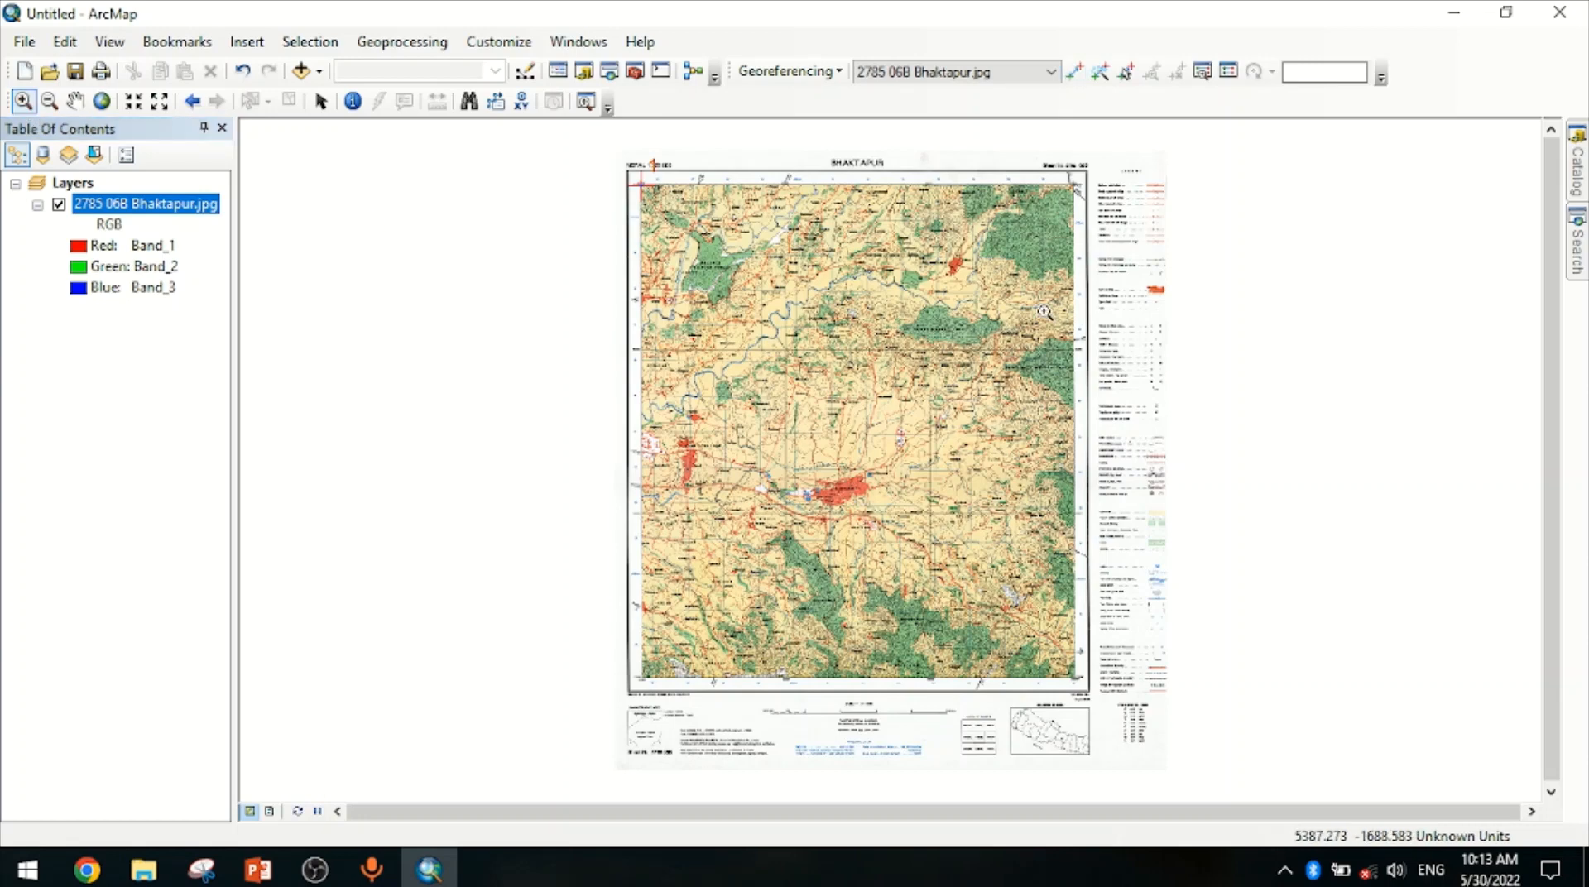
pyautogui.moveTo(1049, 176); pyautogui.dragTo(1103, 208)
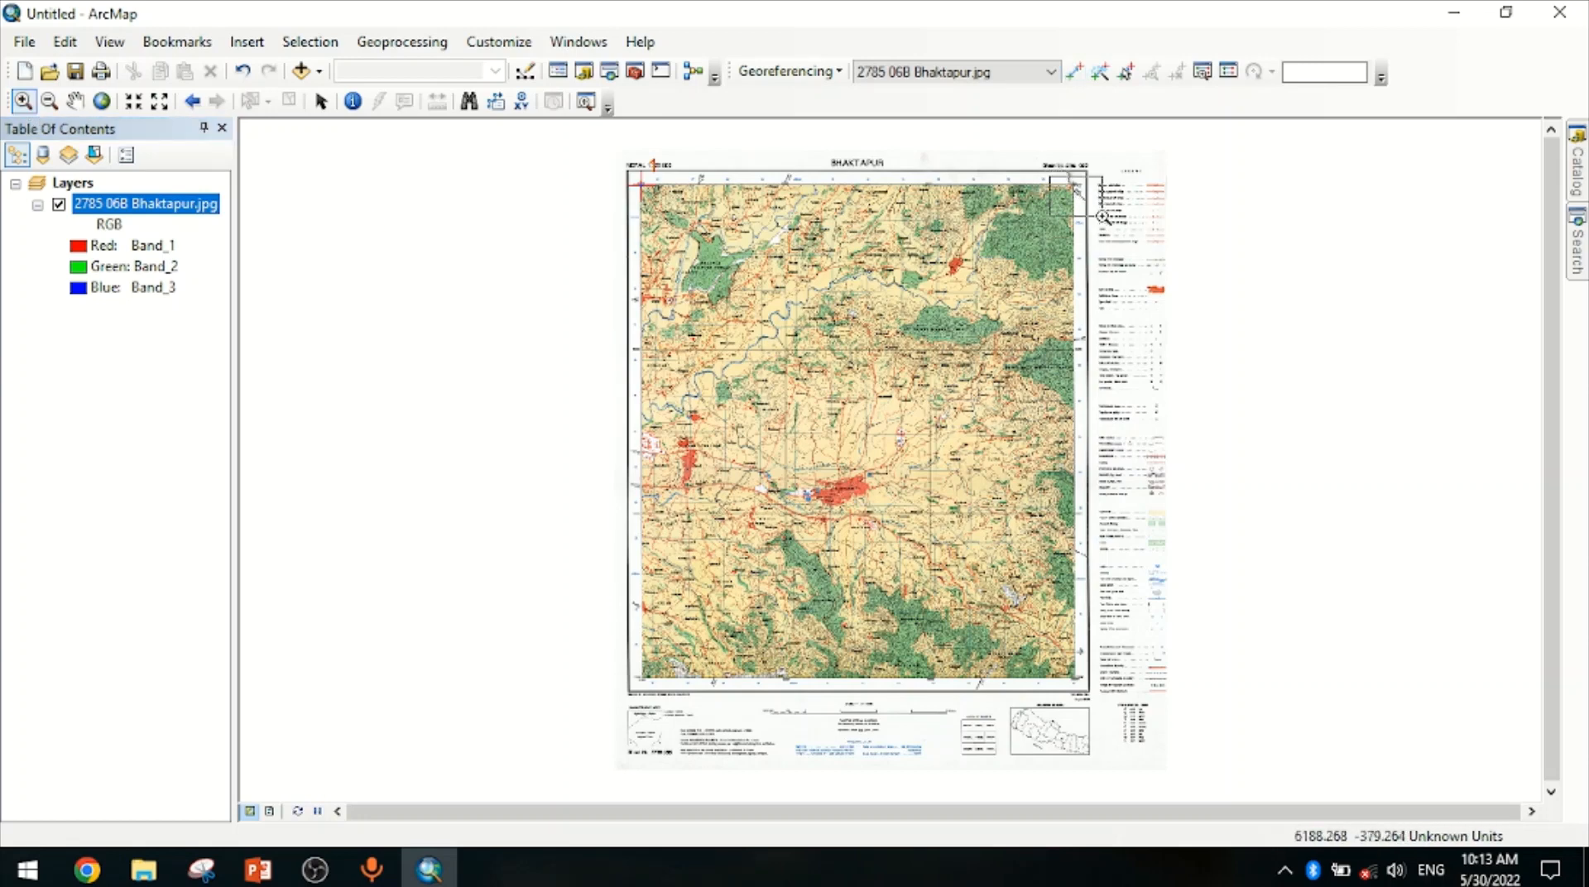
pyautogui.moveTo(695, 170); pyautogui.dragTo(1001, 379)
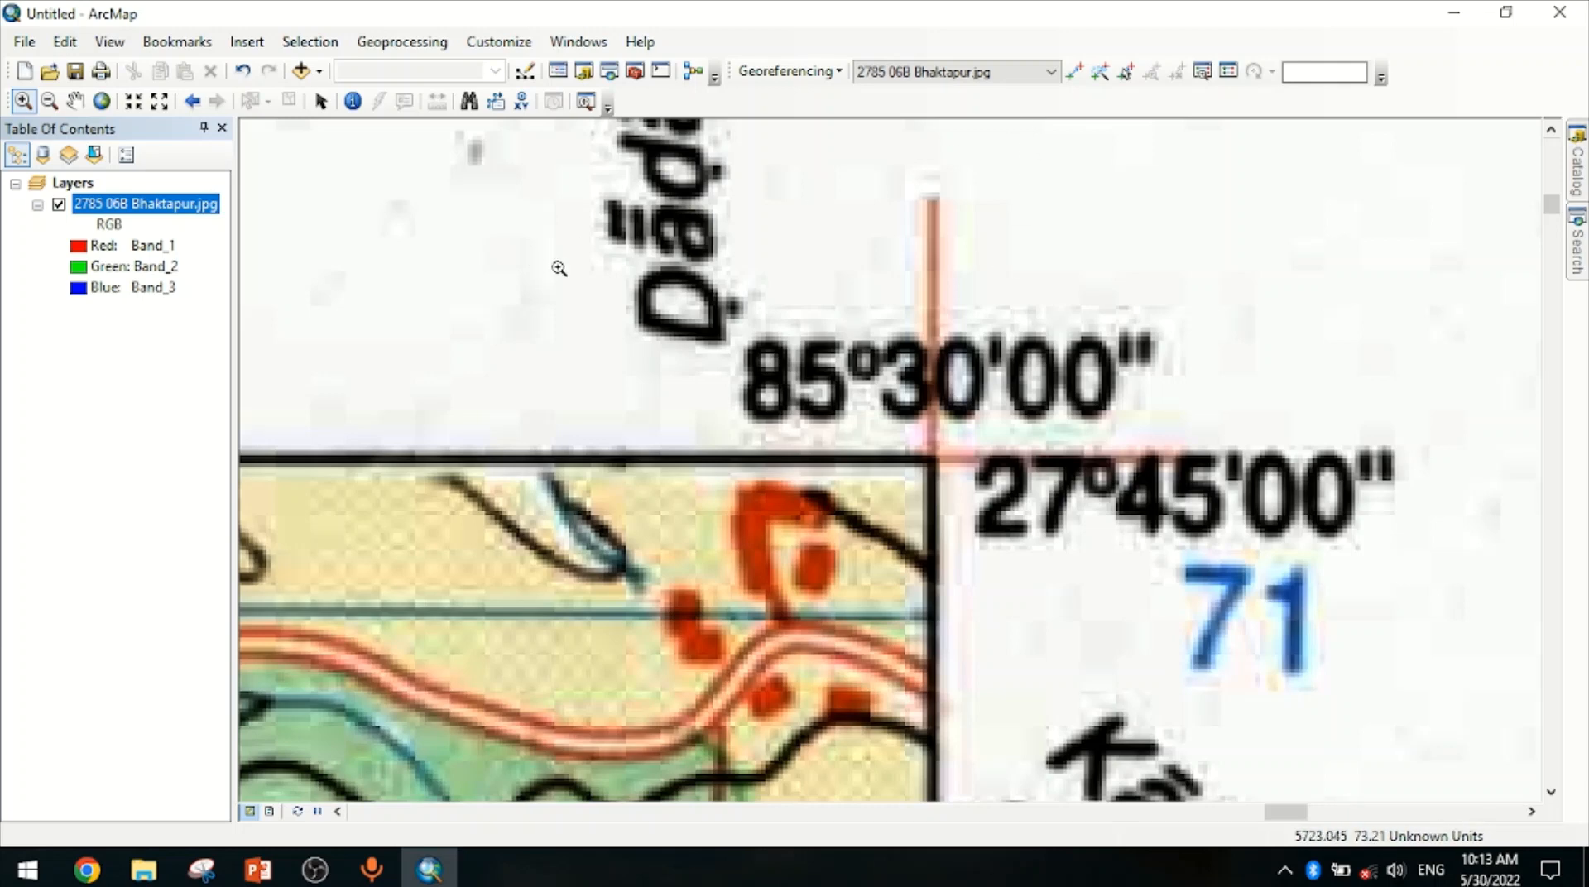
pyautogui.moveTo(552, 243); pyautogui.dragTo(1168, 624)
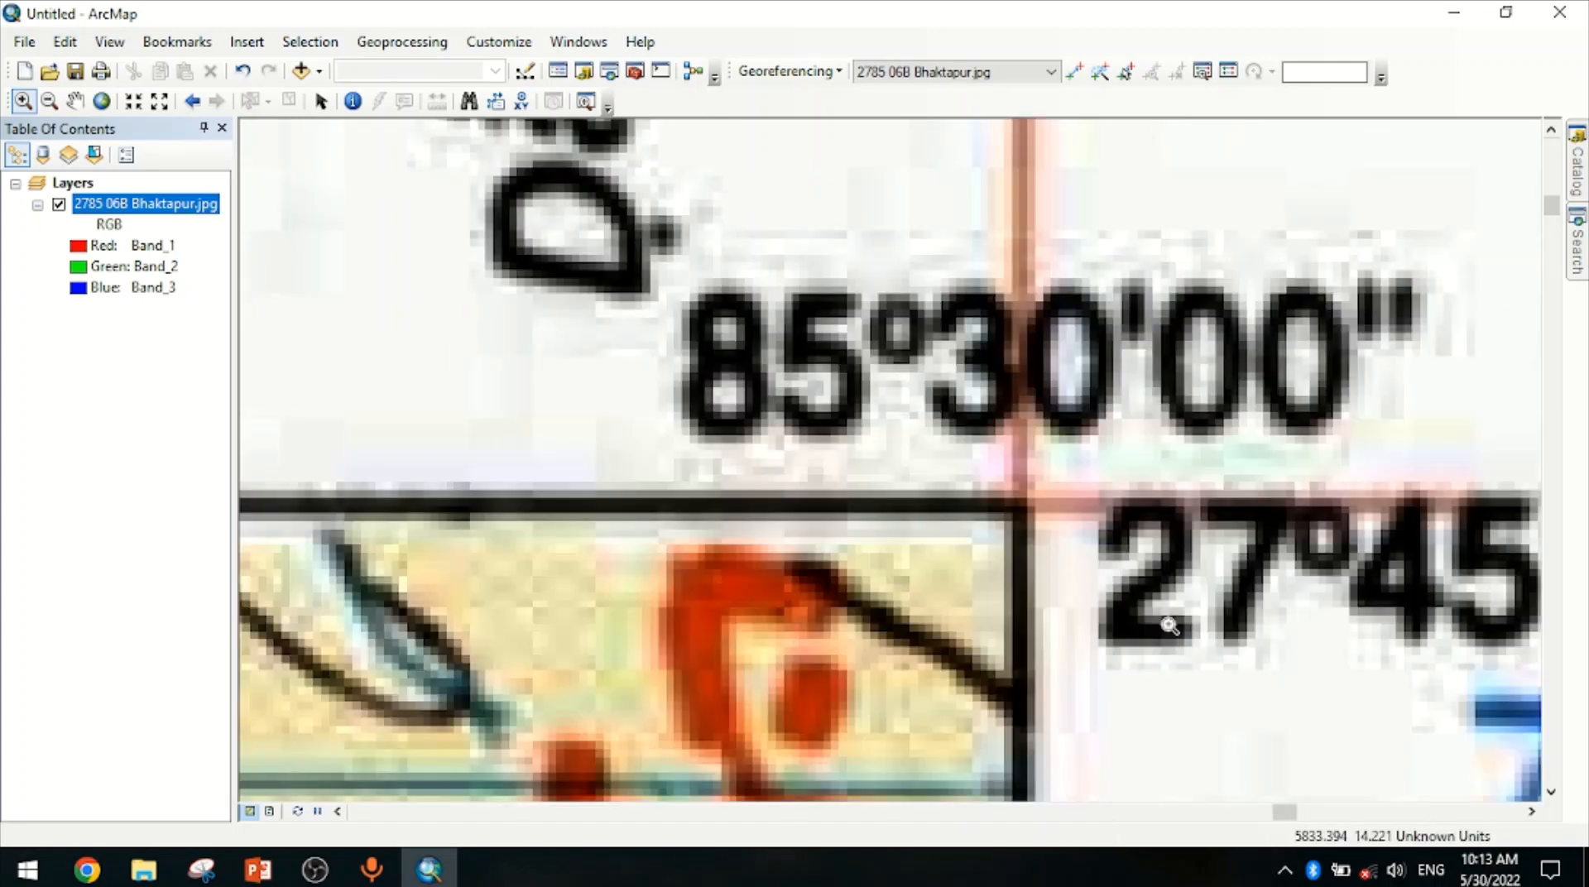
pyautogui.click(1075, 76)
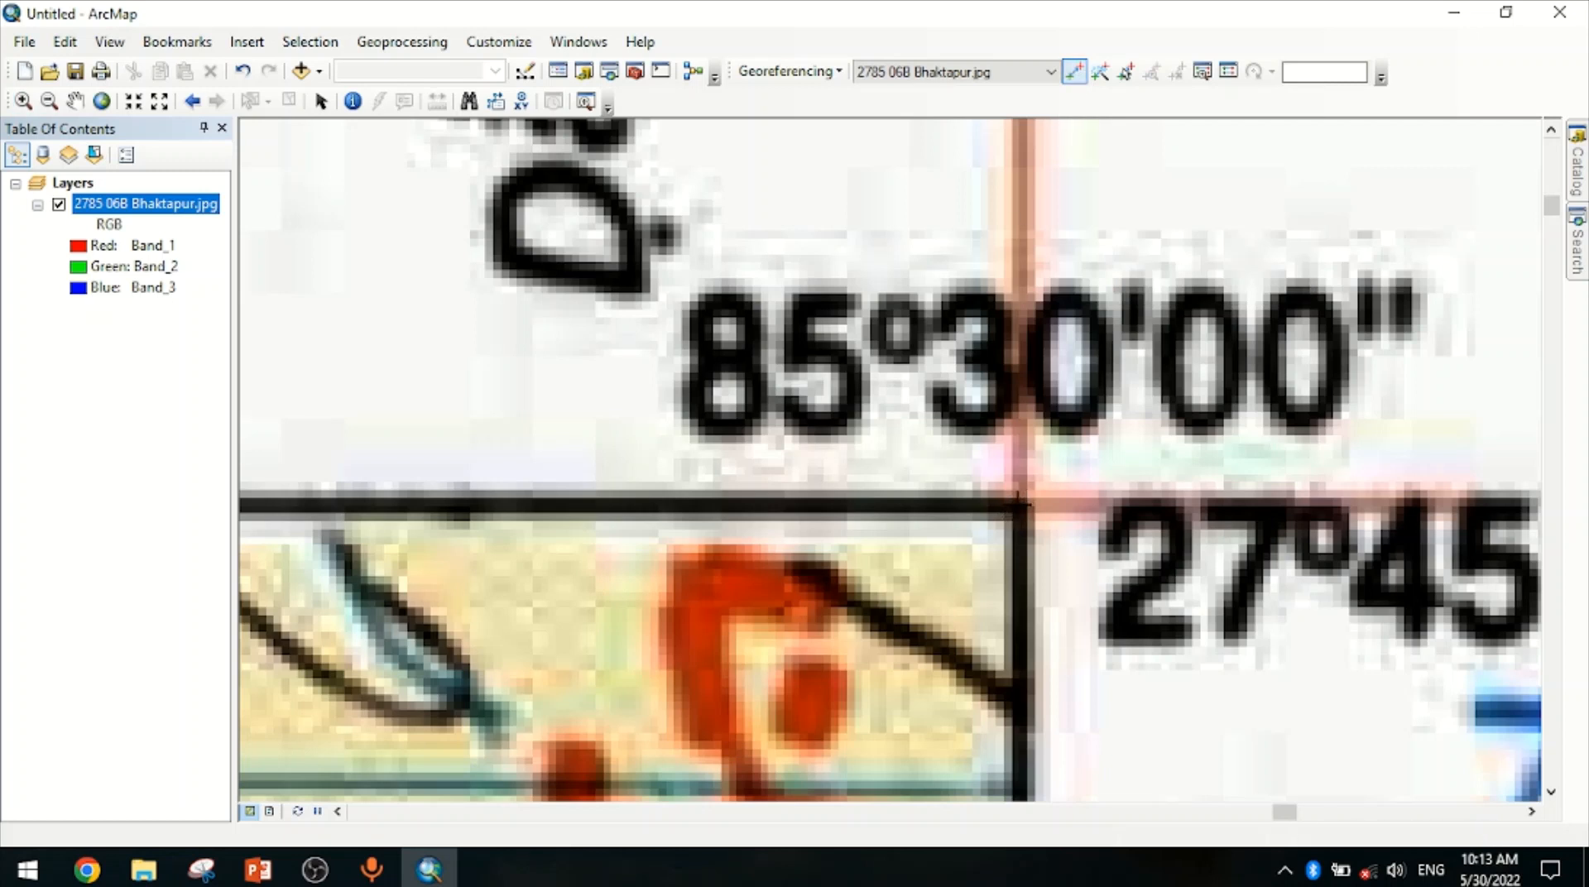
pyautogui.rightClick(1020, 499)
pyautogui.click(1066, 520)
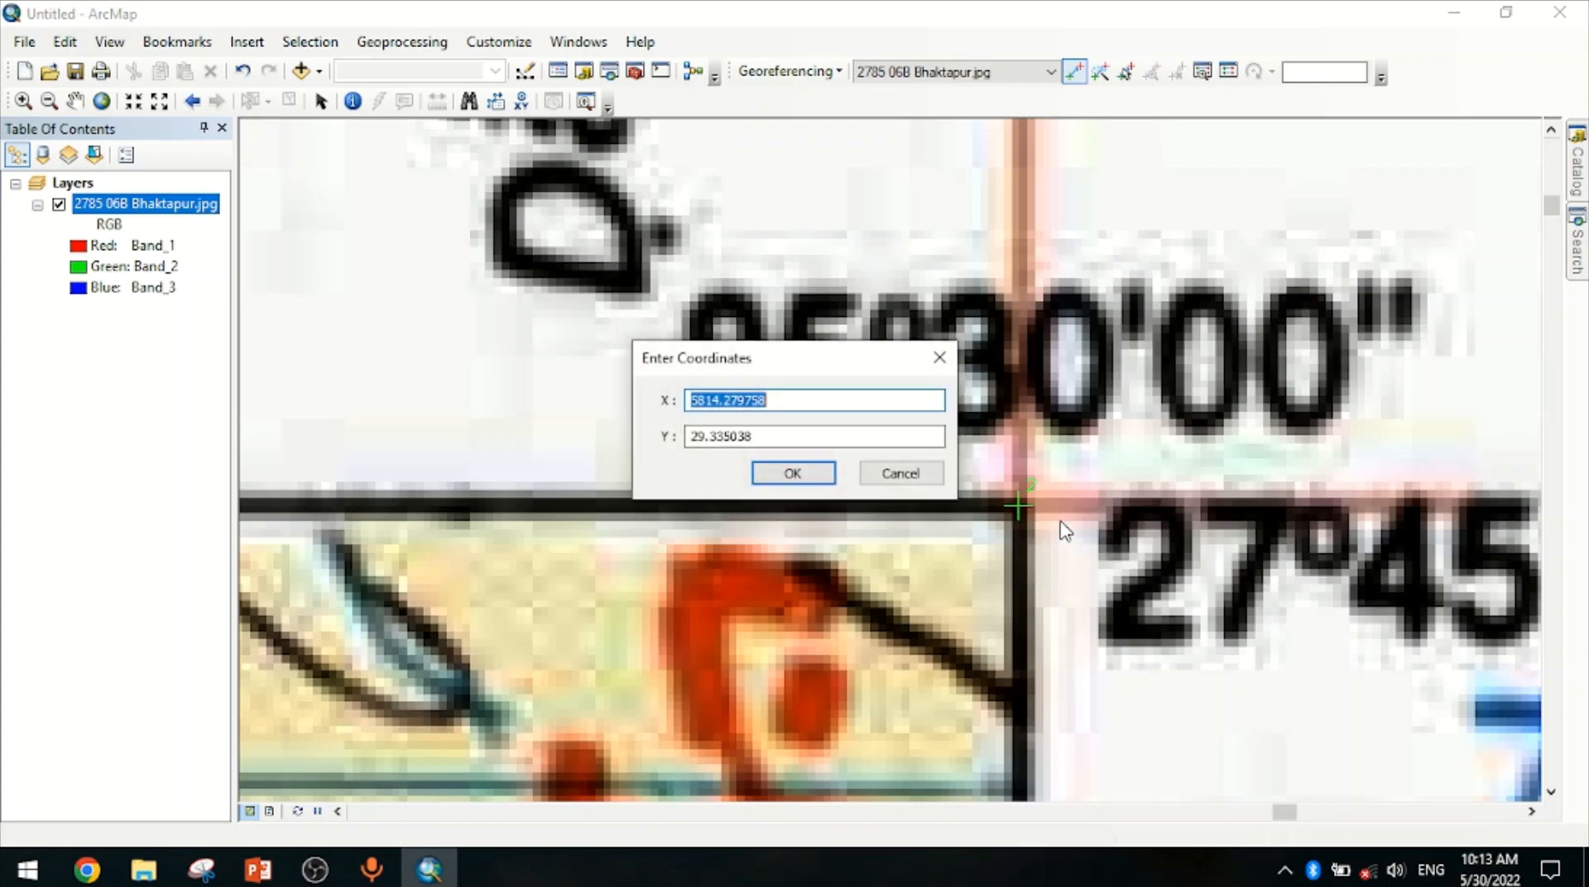
pyautogui.write('85')
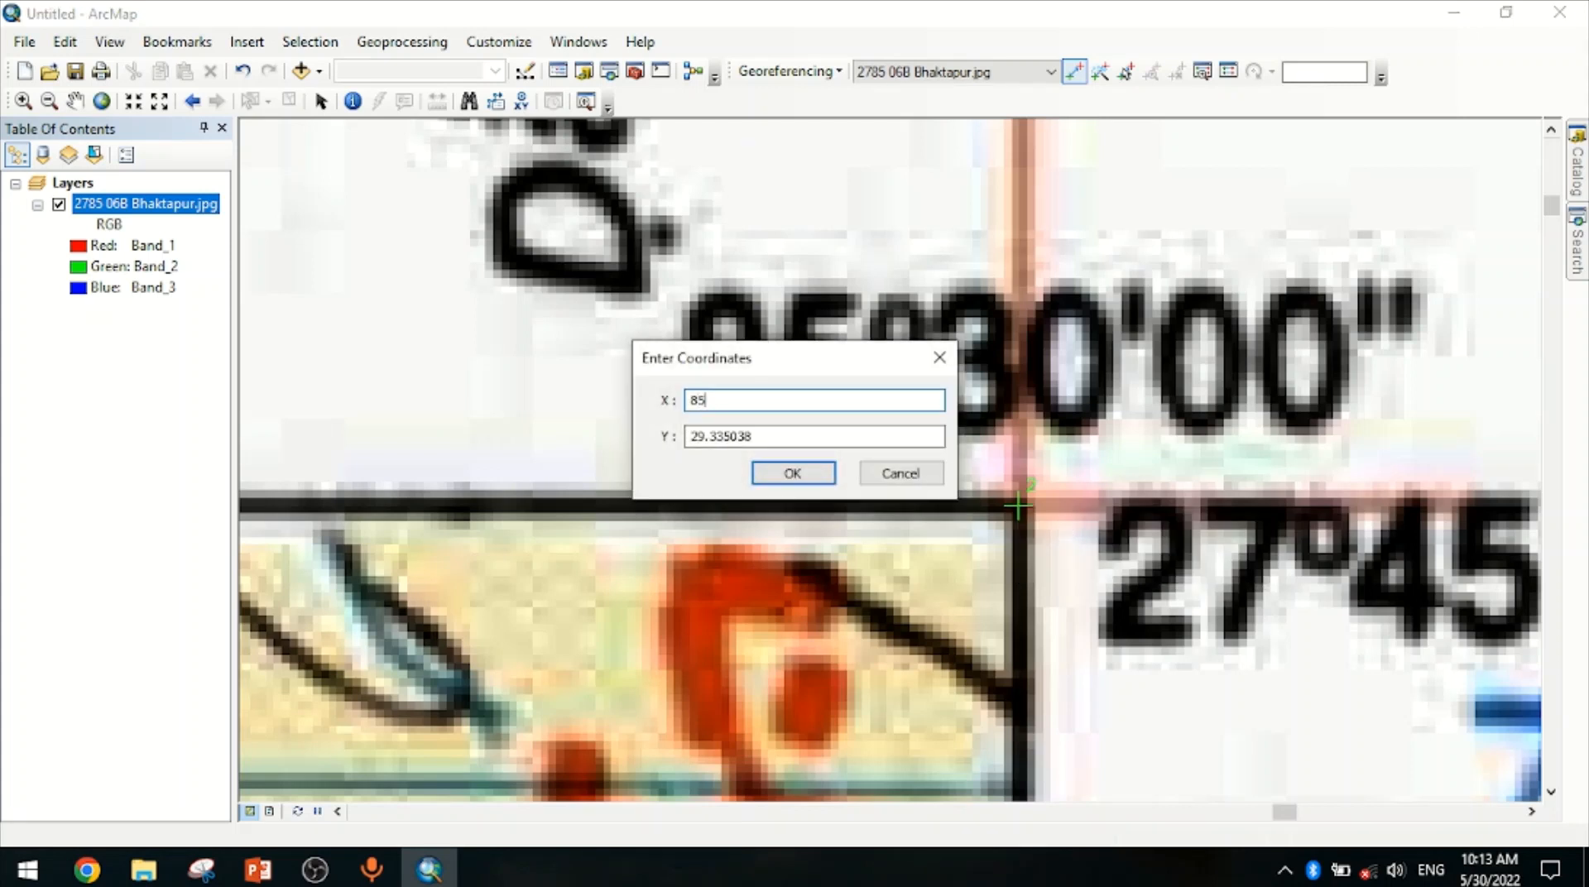
pyautogui.write('.5')
pyautogui.press('Tab')
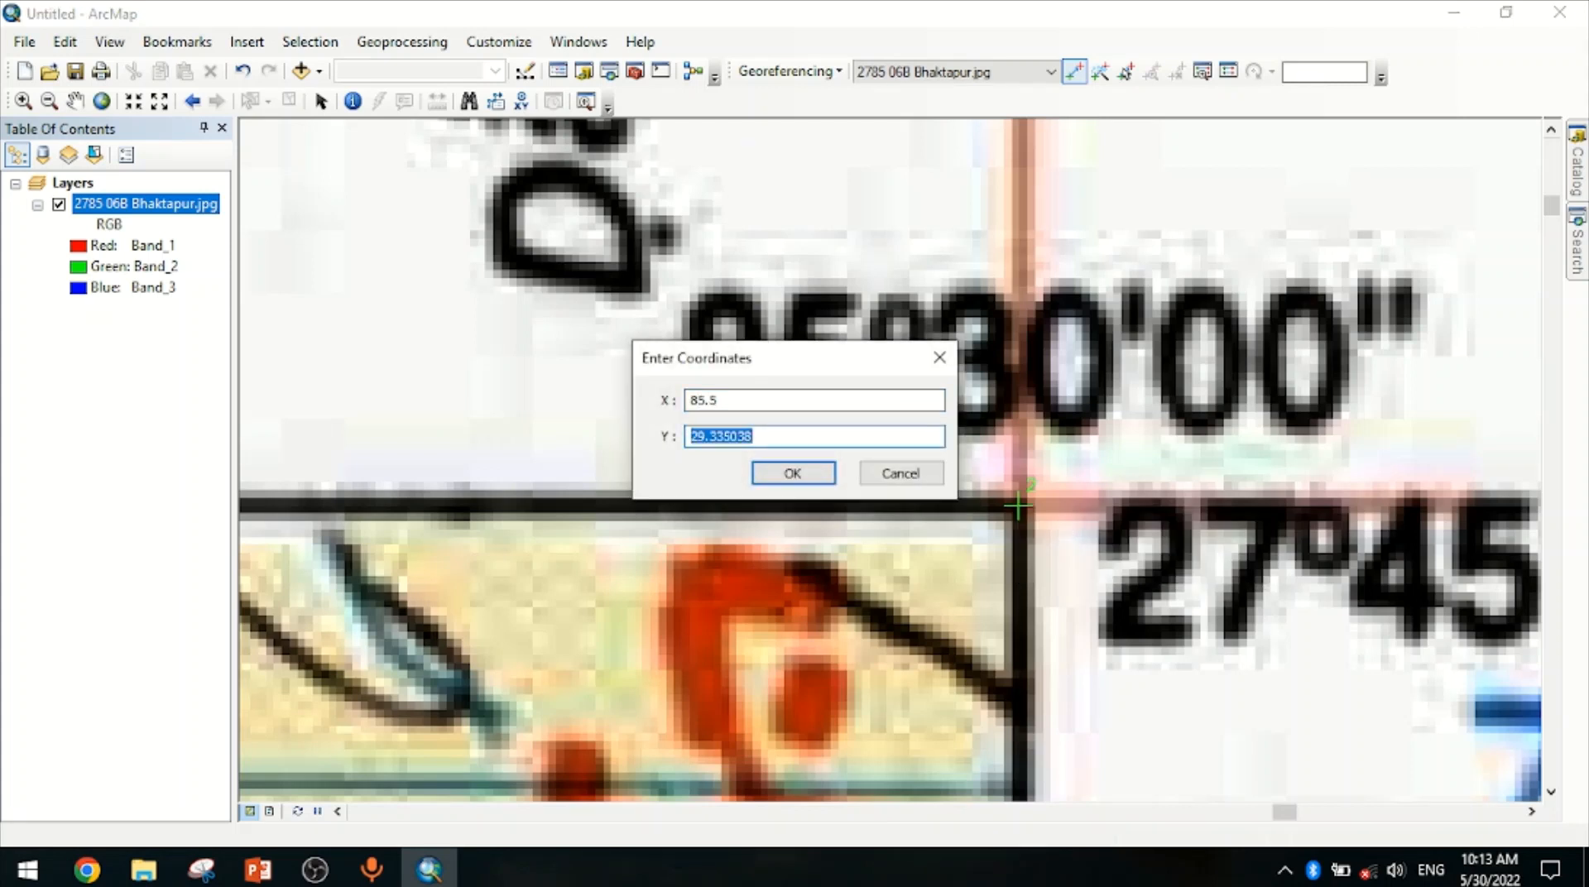
pyautogui.write('27.75')
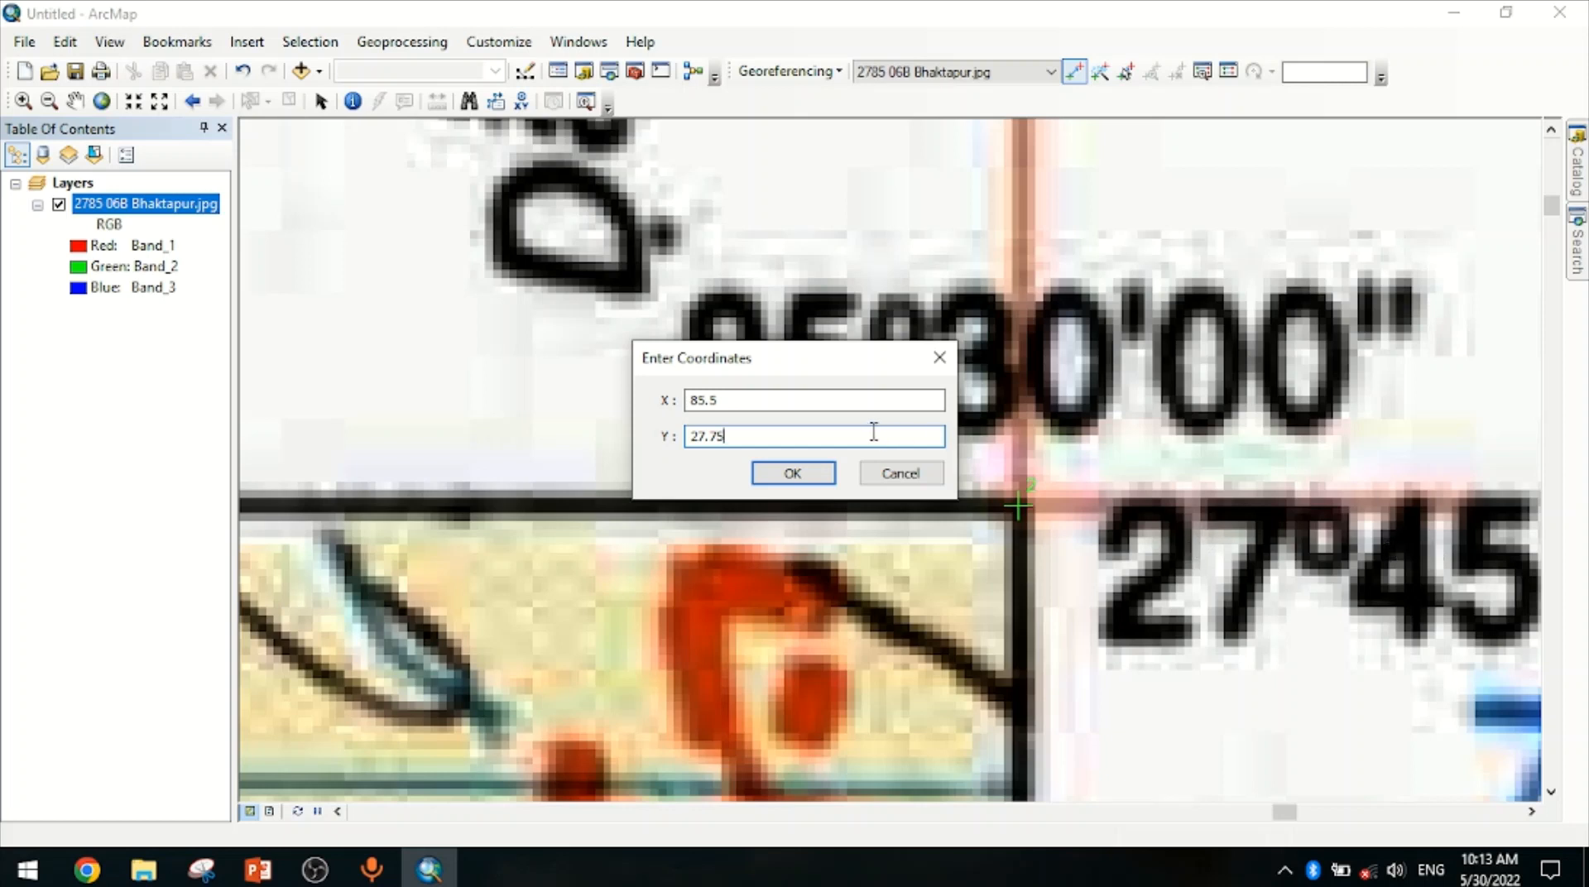
pyautogui.click(793, 473)
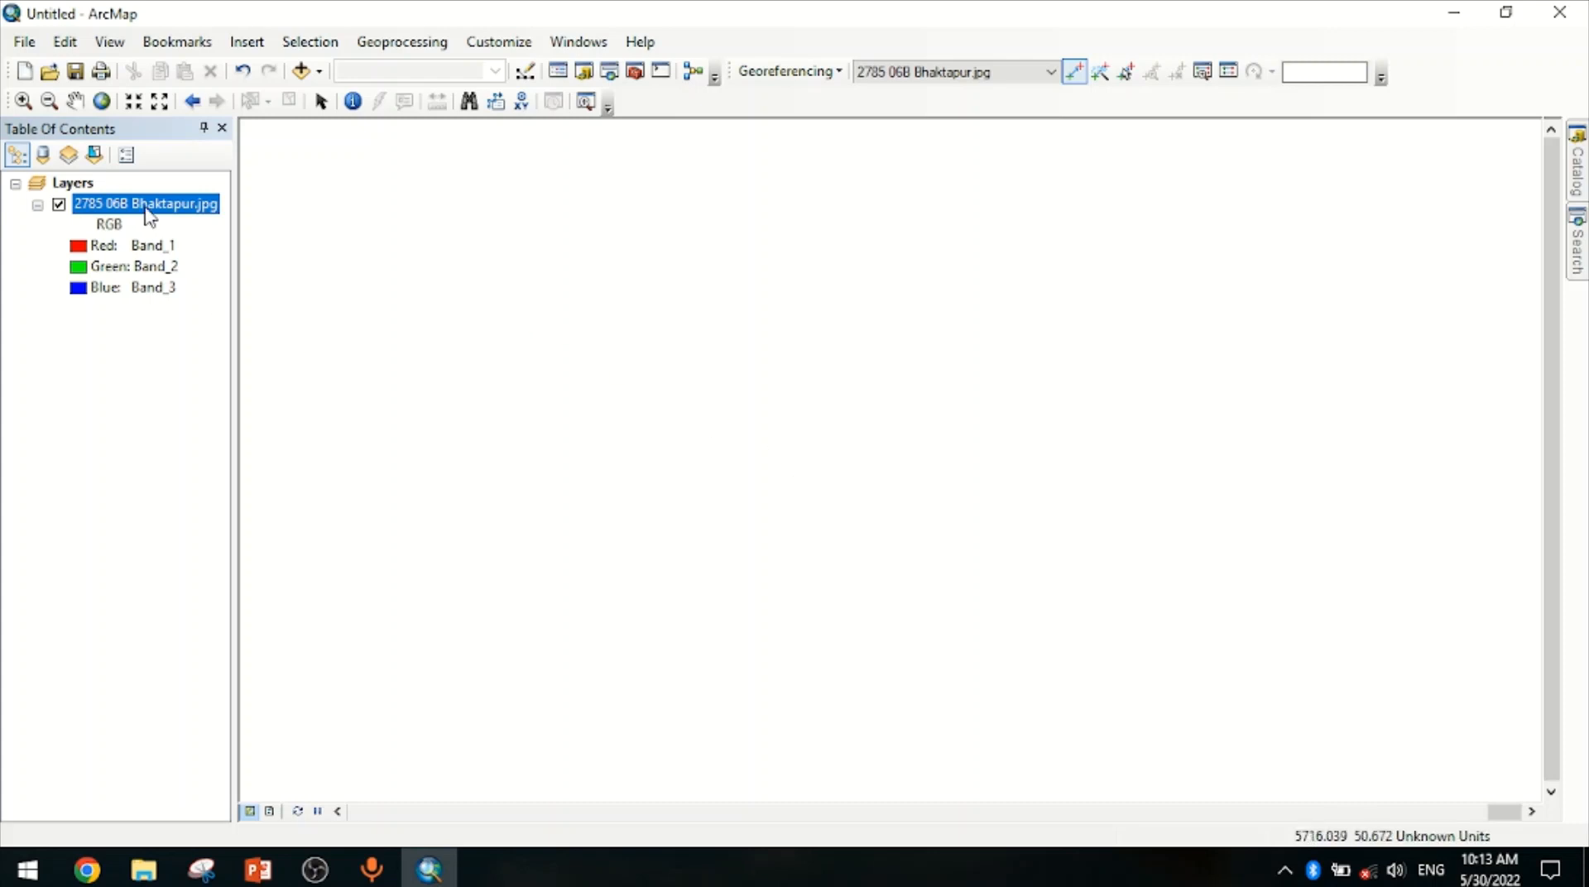
# Add a control point at the map's bottom-right corner with coordinates X 85.5 and Y 27.625
pyautogui.rightClick(145, 208)
pyautogui.click(225, 326)
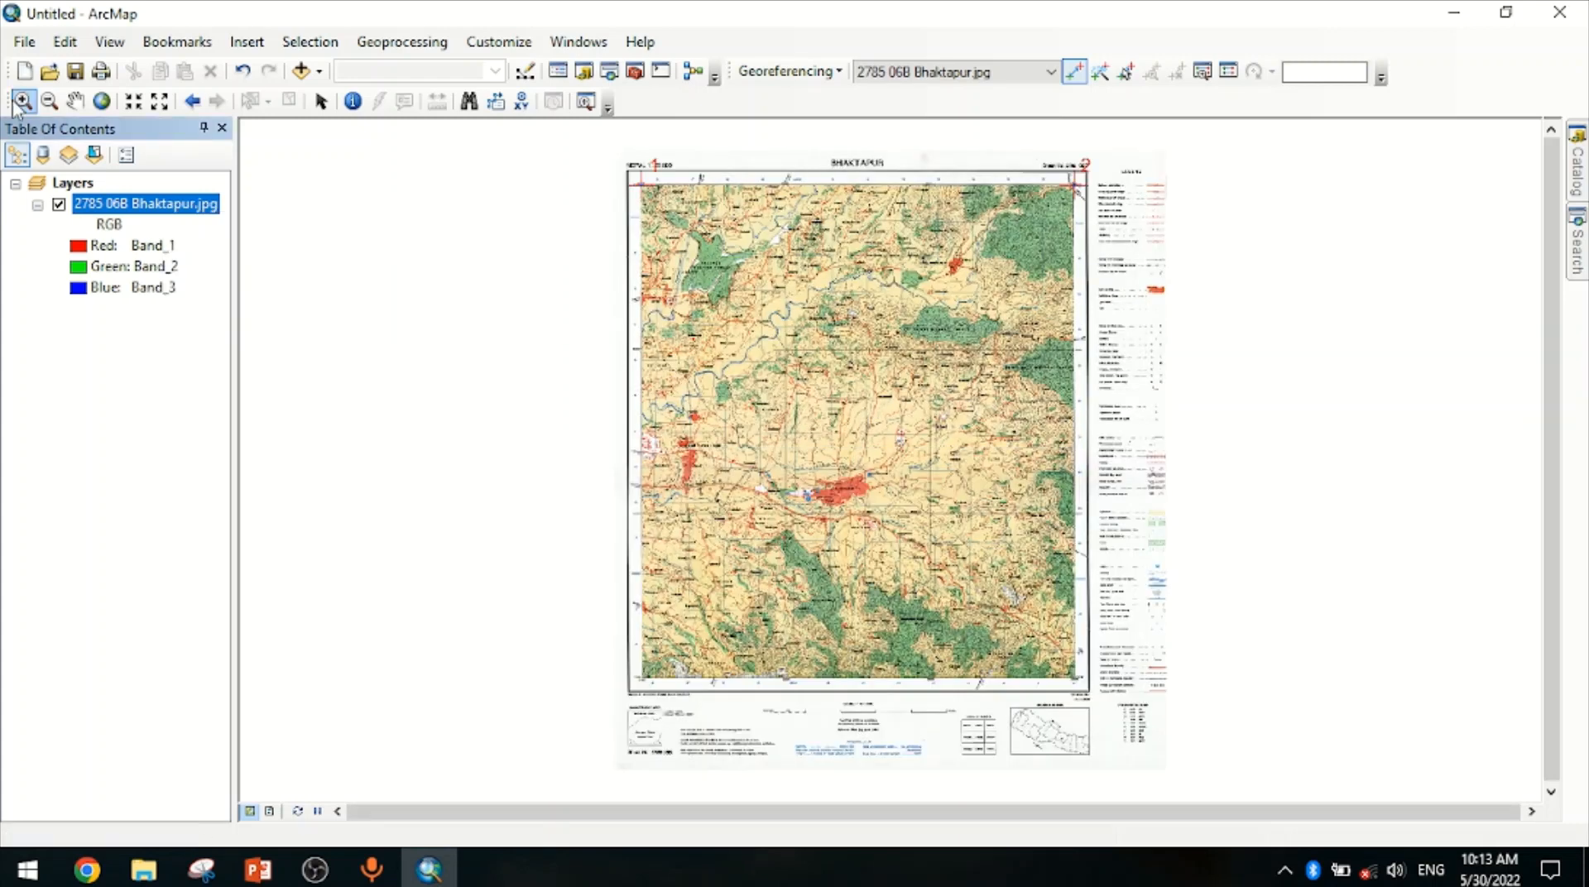
pyautogui.click(17, 102)
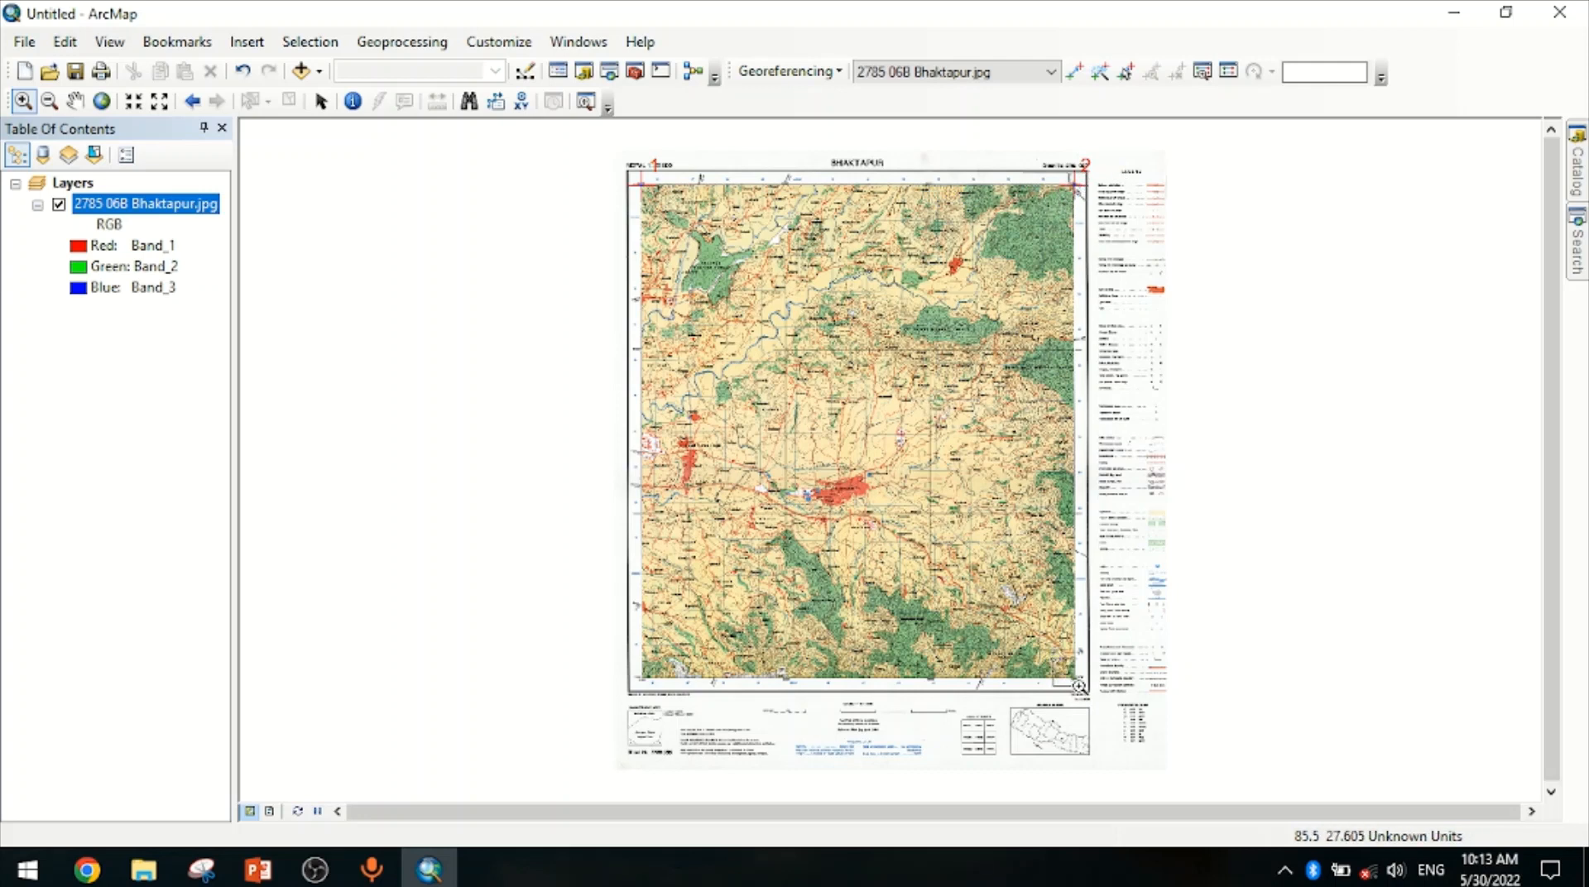
pyautogui.click(1076, 687)
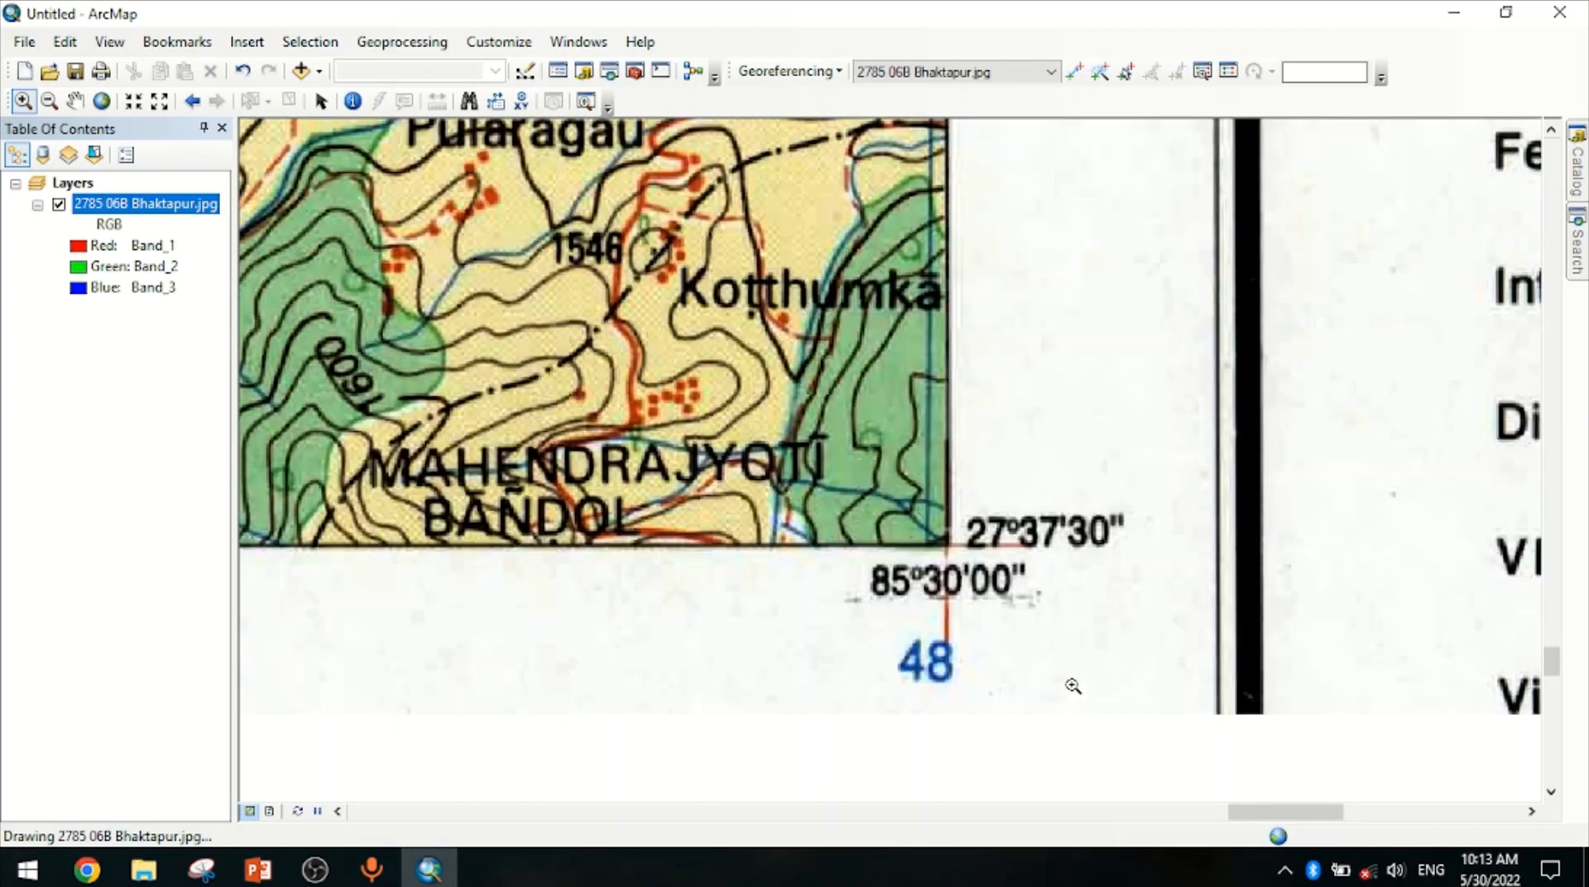
pyautogui.moveTo(699, 404); pyautogui.dragTo(1166, 720)
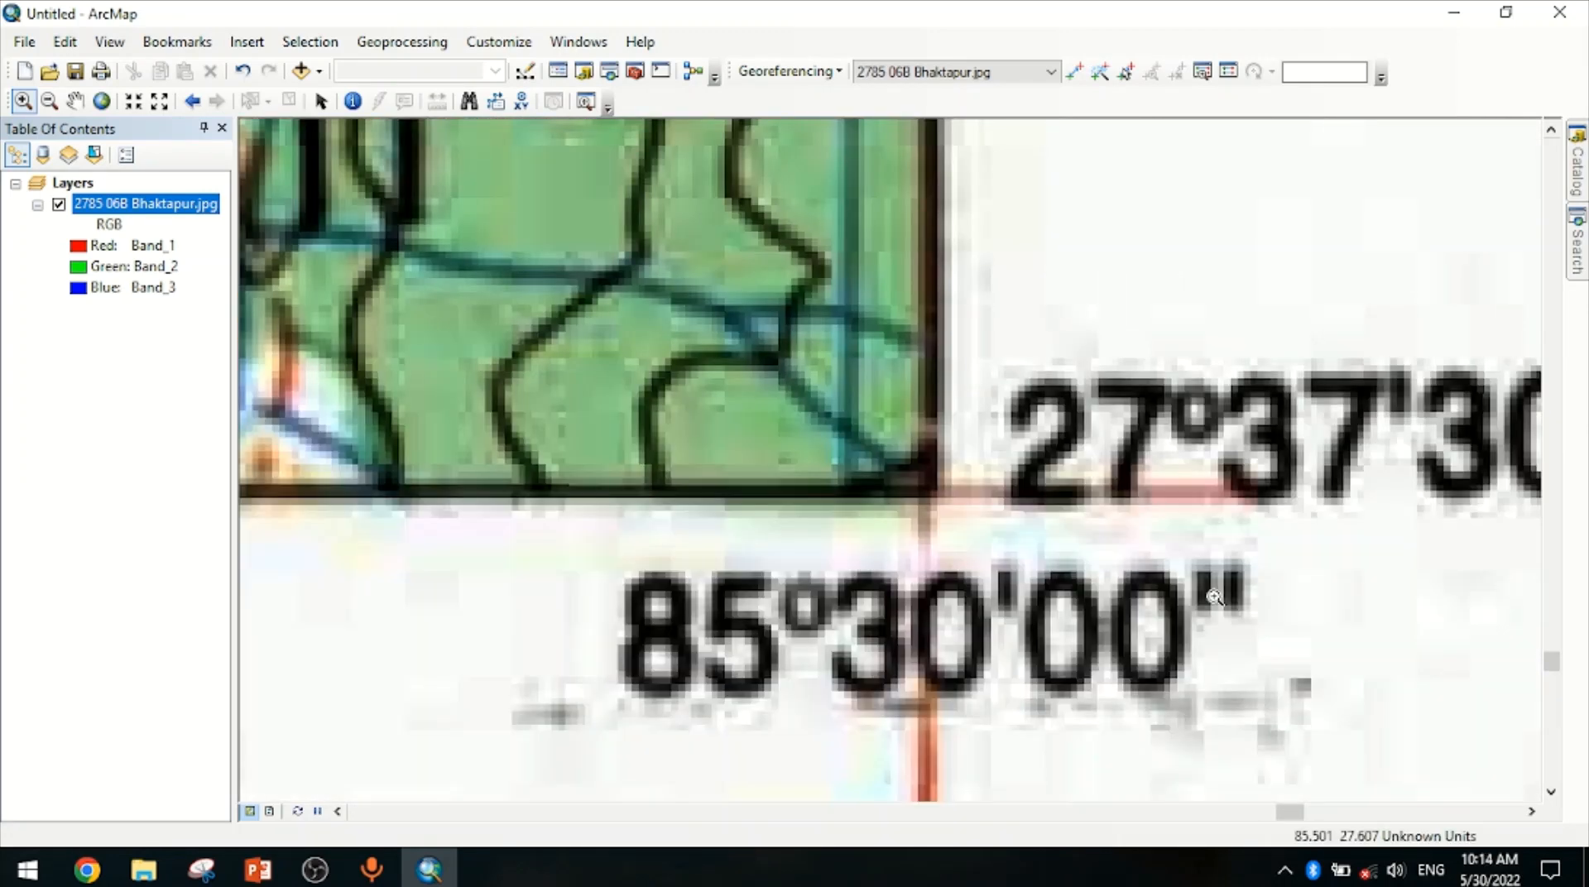
pyautogui.click(1075, 75)
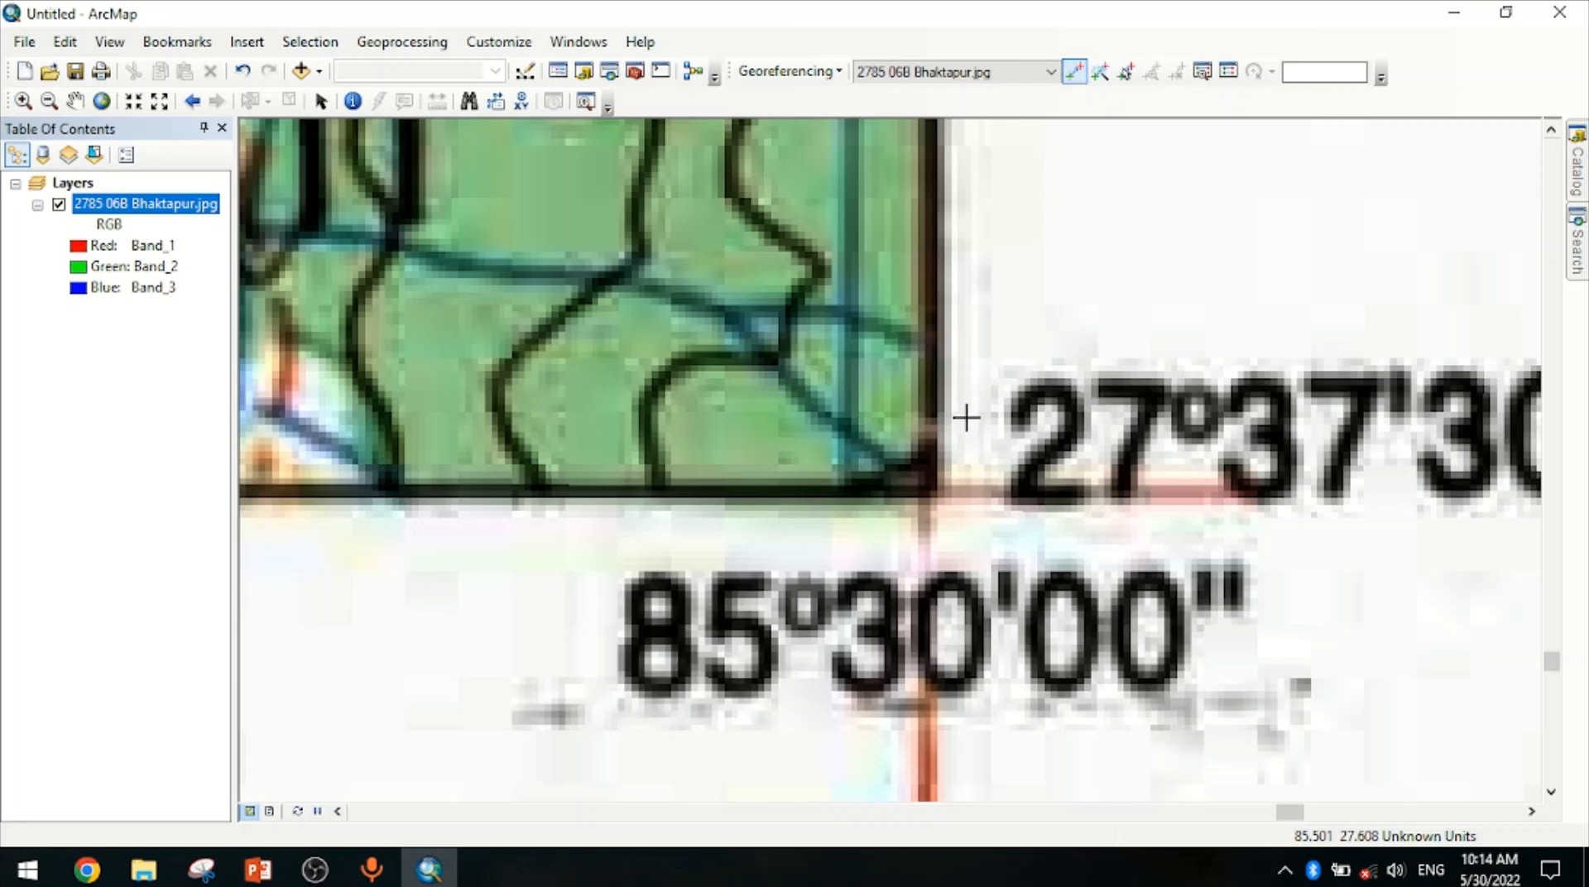
pyautogui.rightClick(927, 493)
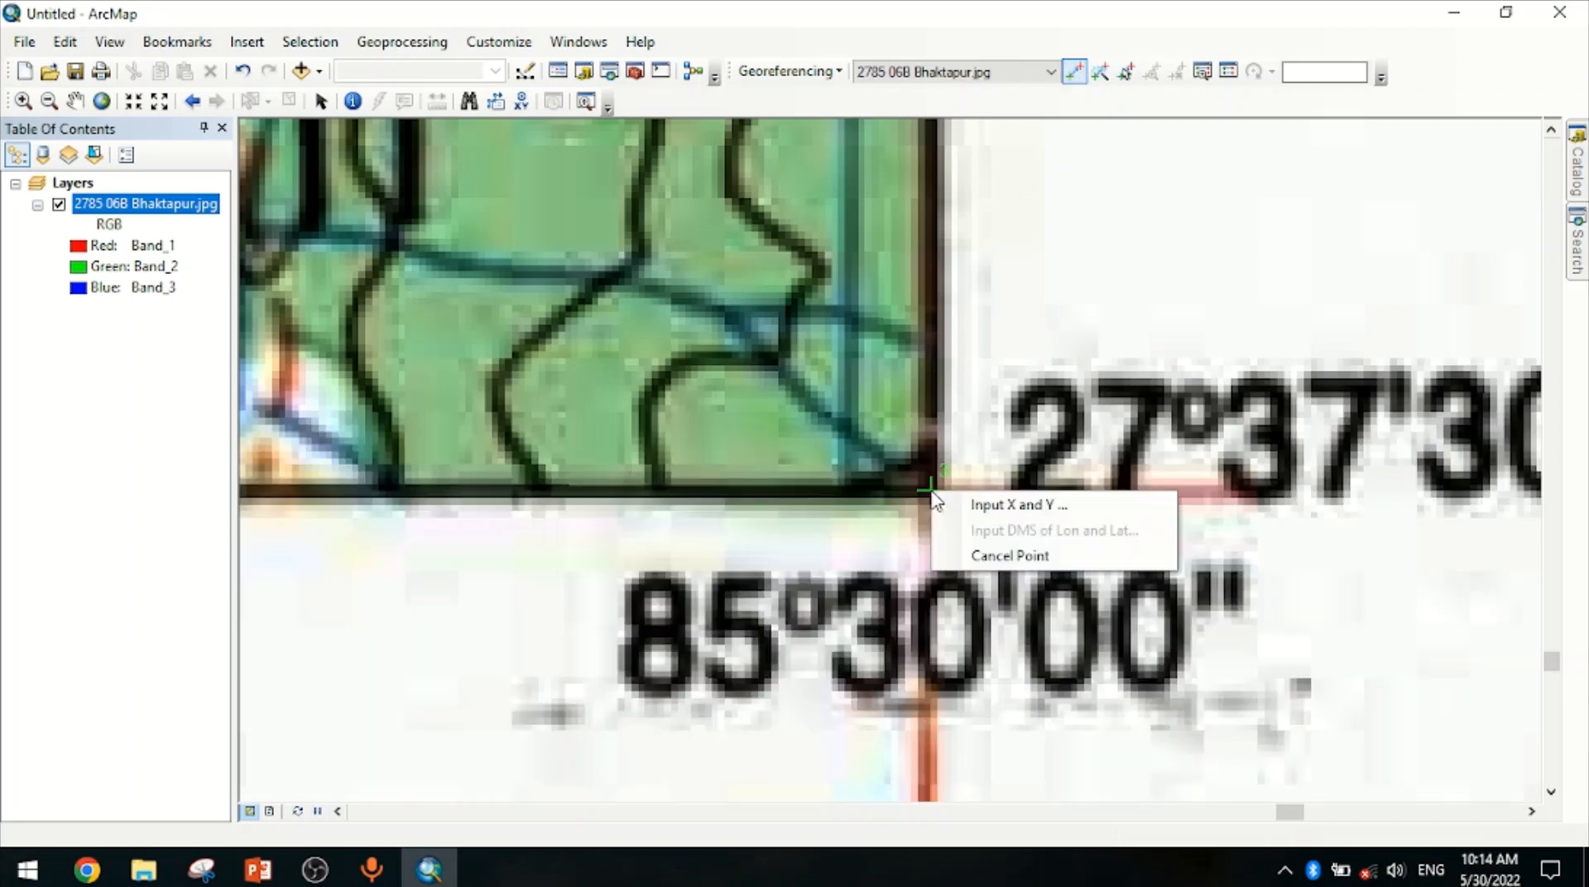
pyautogui.click(957, 506)
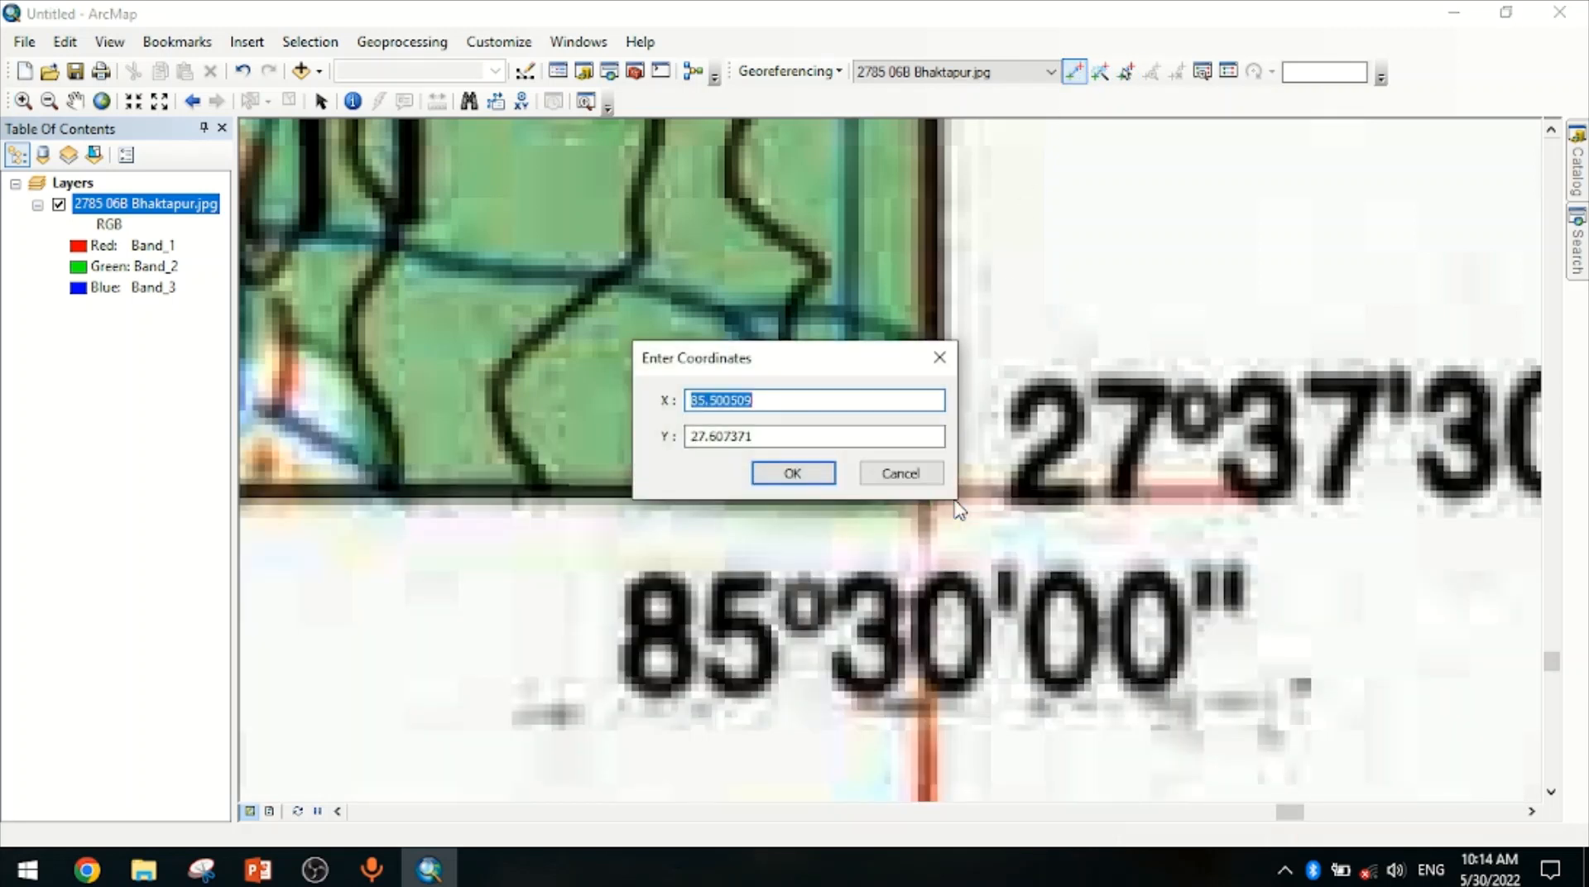
pyautogui.write('85.5')
pyautogui.press('Tab')
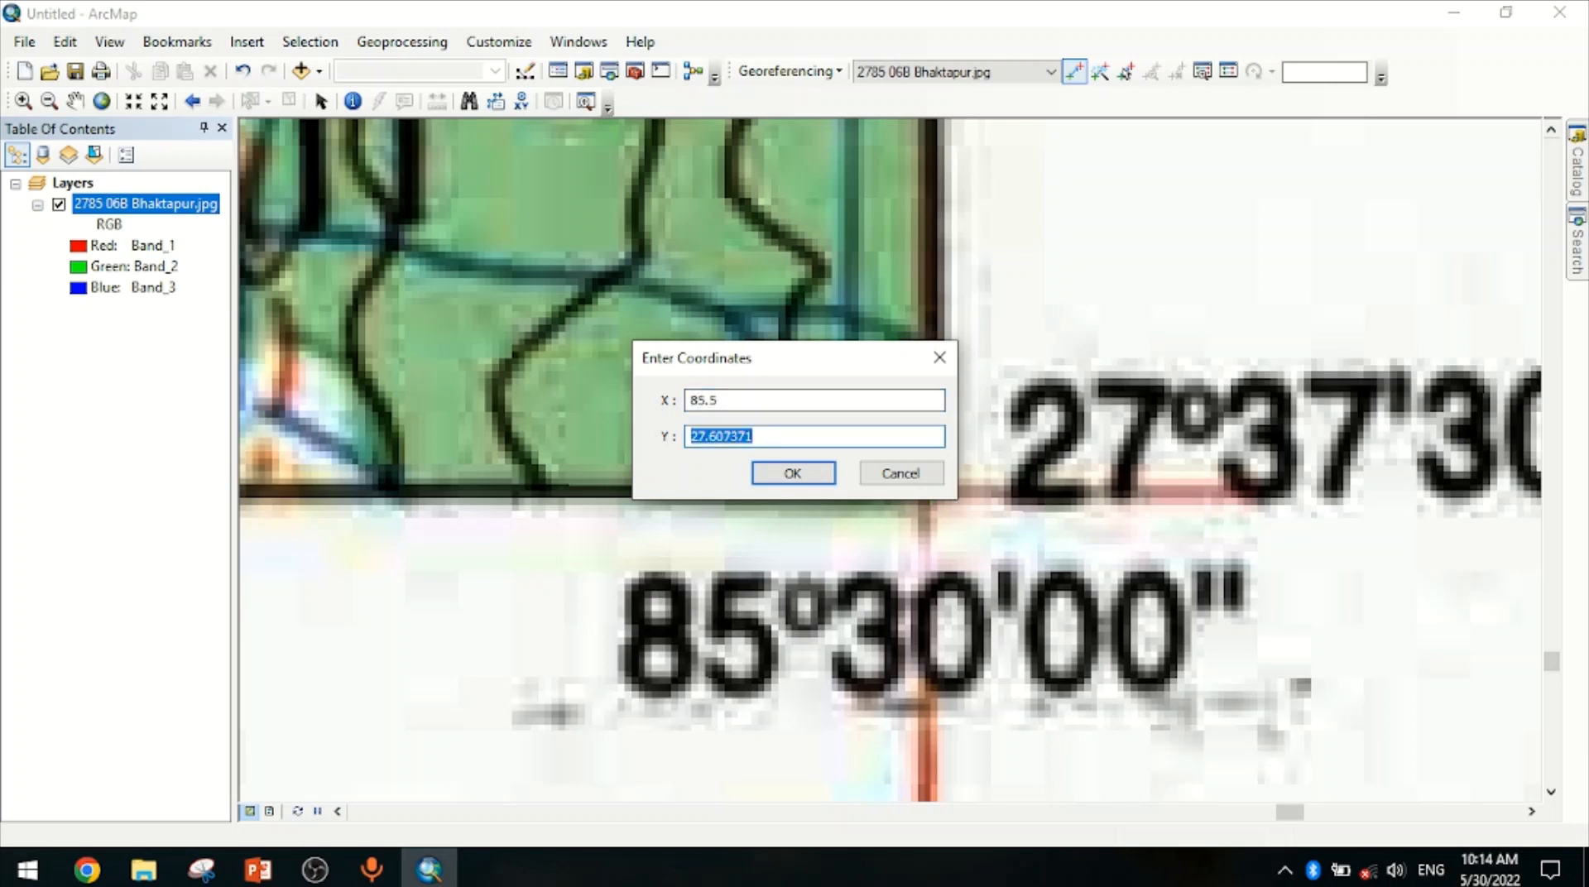
pyautogui.write('27.625')
pyautogui.click(793, 473)
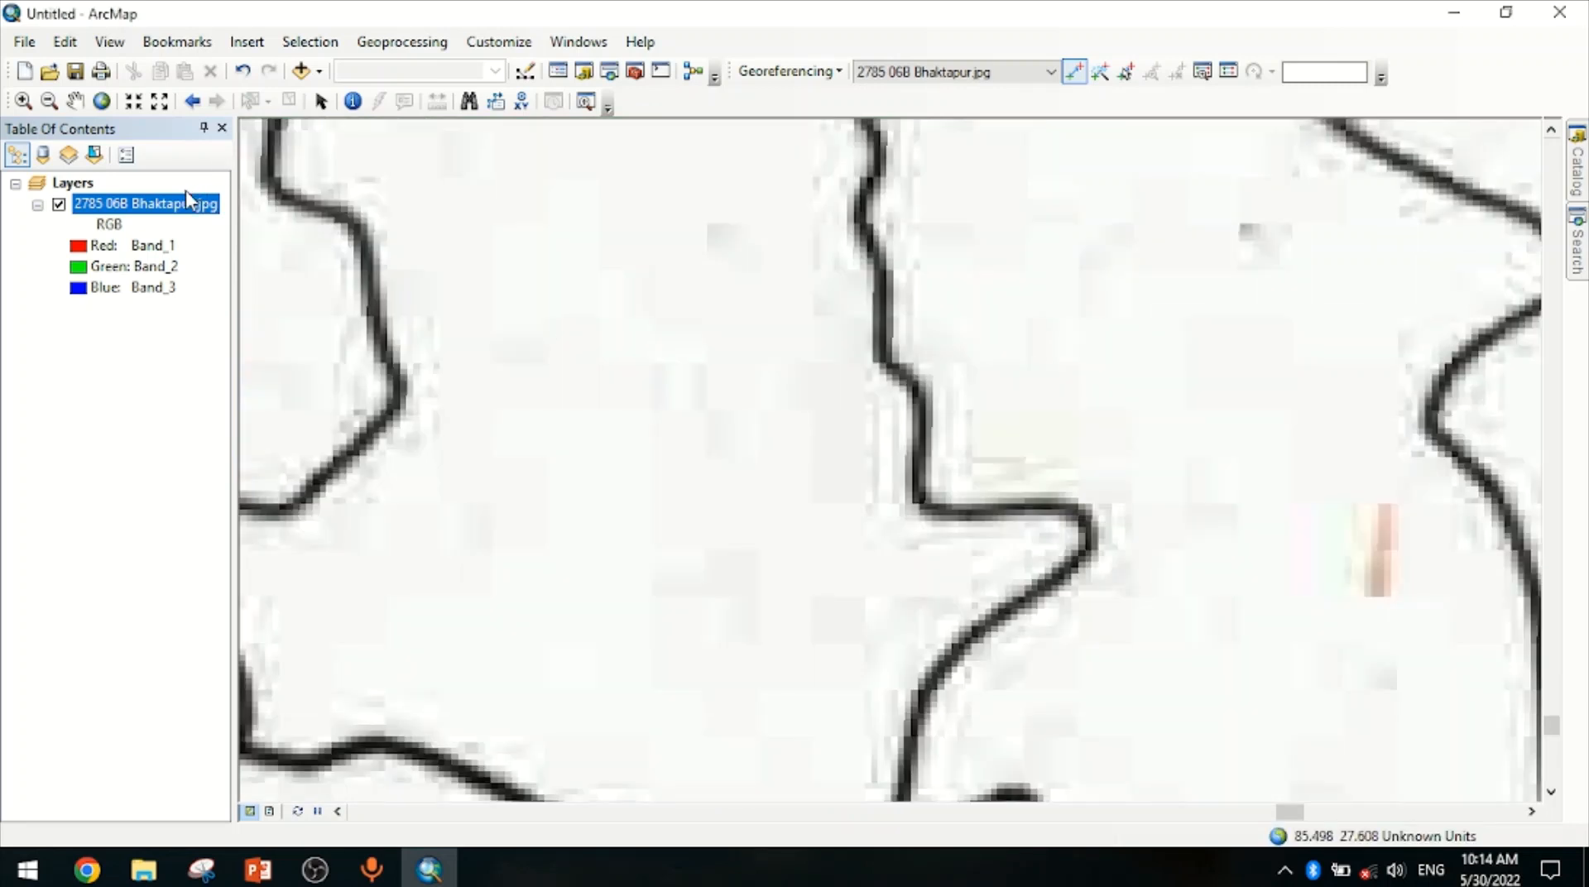
# Add a control point at the map's bottom-left corner with coordinates X 85.375 and Y 27.625
pyautogui.rightClick(187, 200)
pyautogui.click(240, 320)
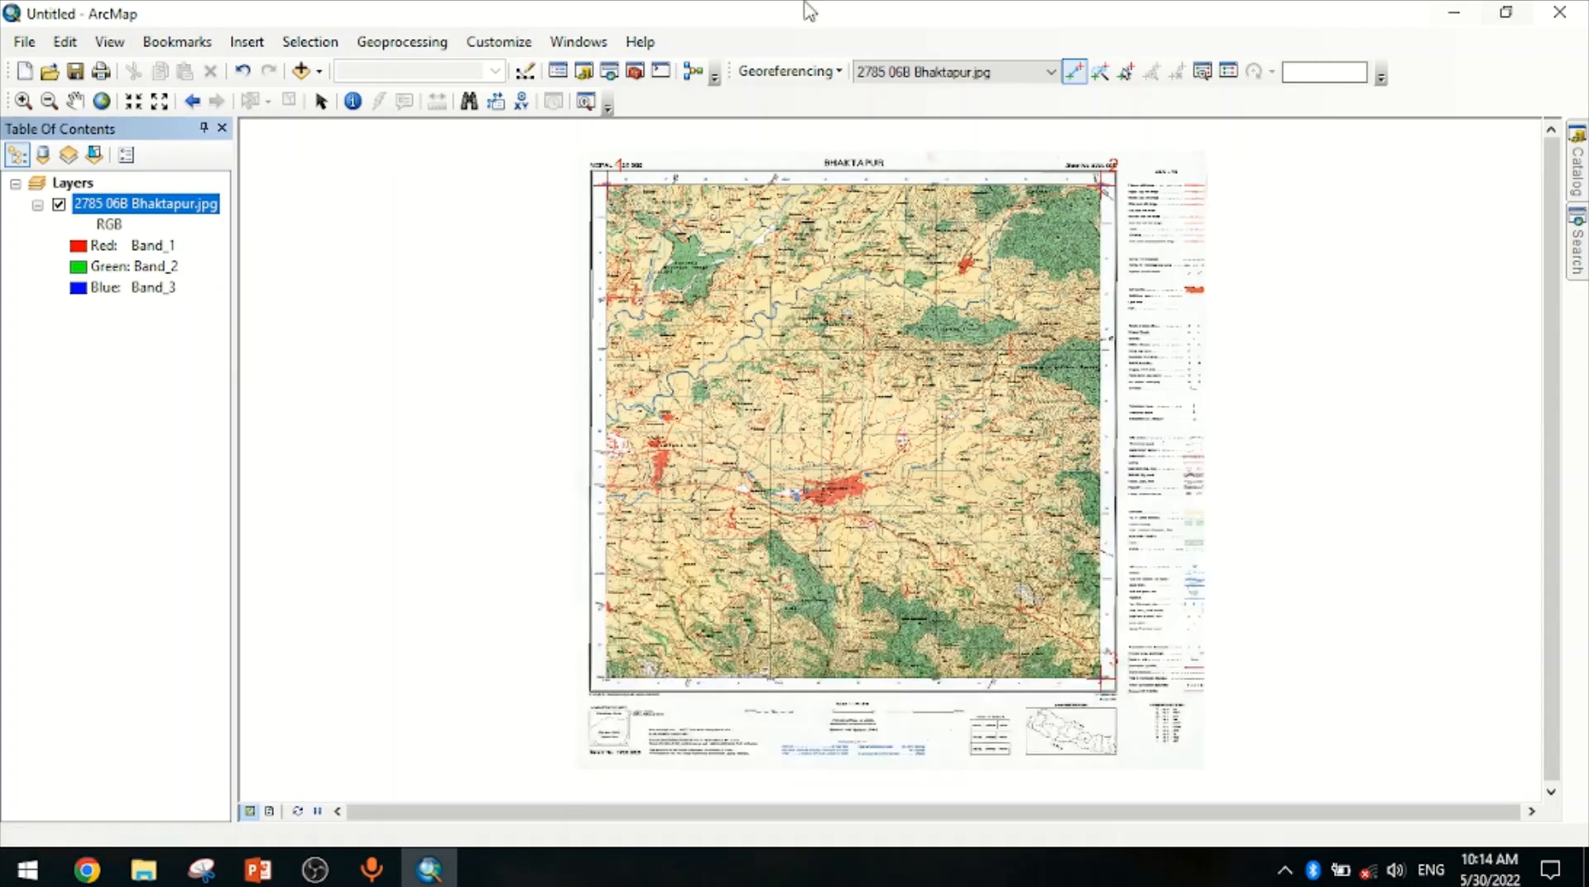
pyautogui.click(23, 100)
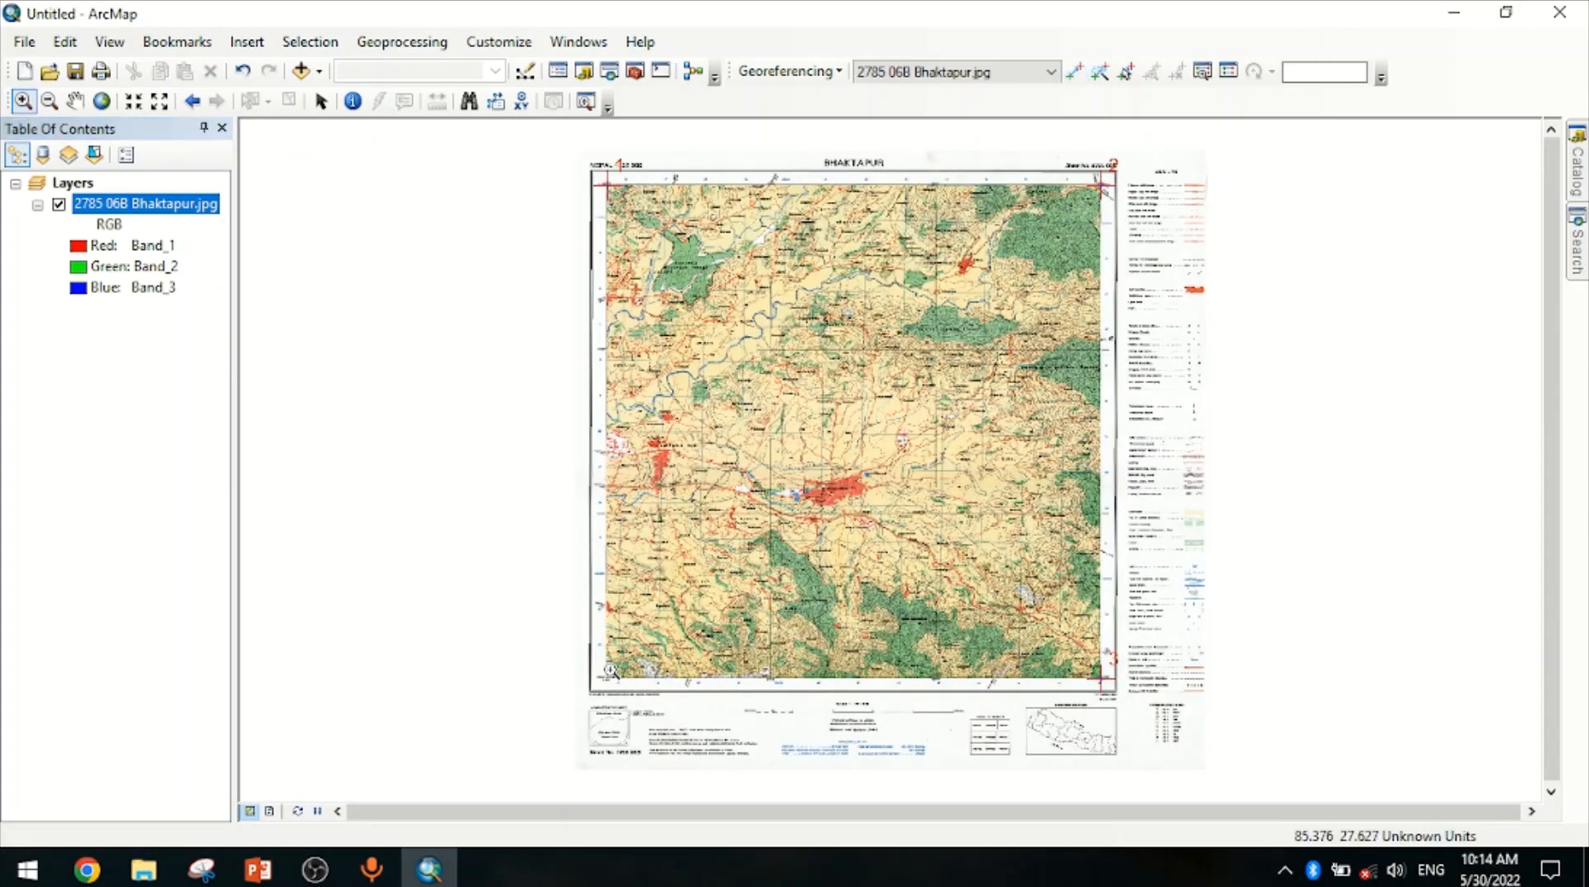
pyautogui.moveTo(589, 655); pyautogui.dragTo(647, 720)
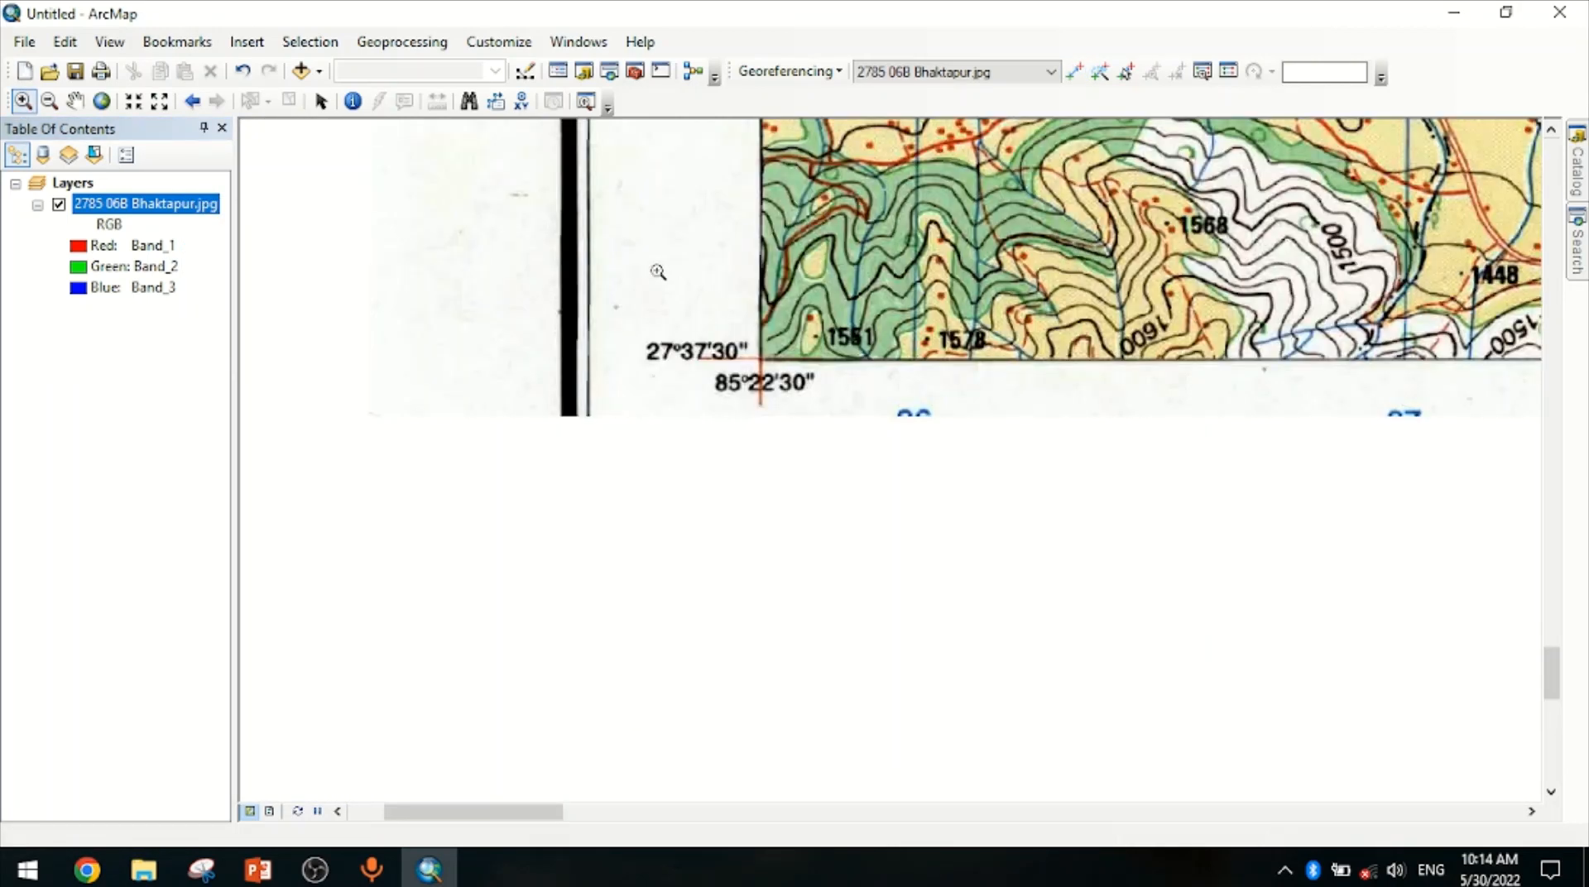
pyautogui.click(841, 413)
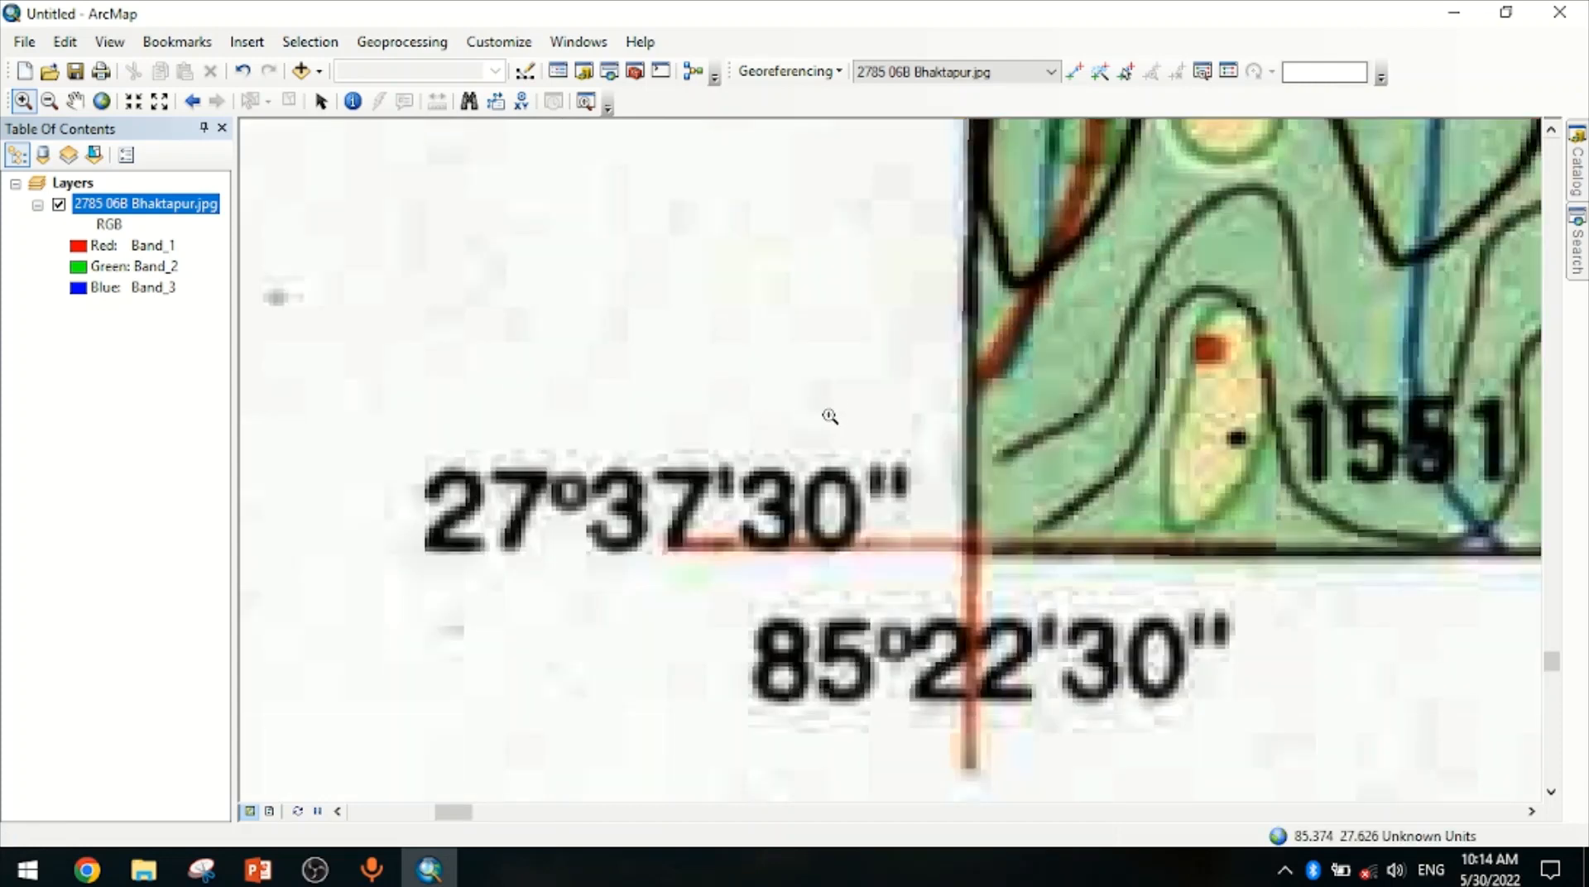
pyautogui.moveTo(710, 382); pyautogui.dragTo(1209, 768)
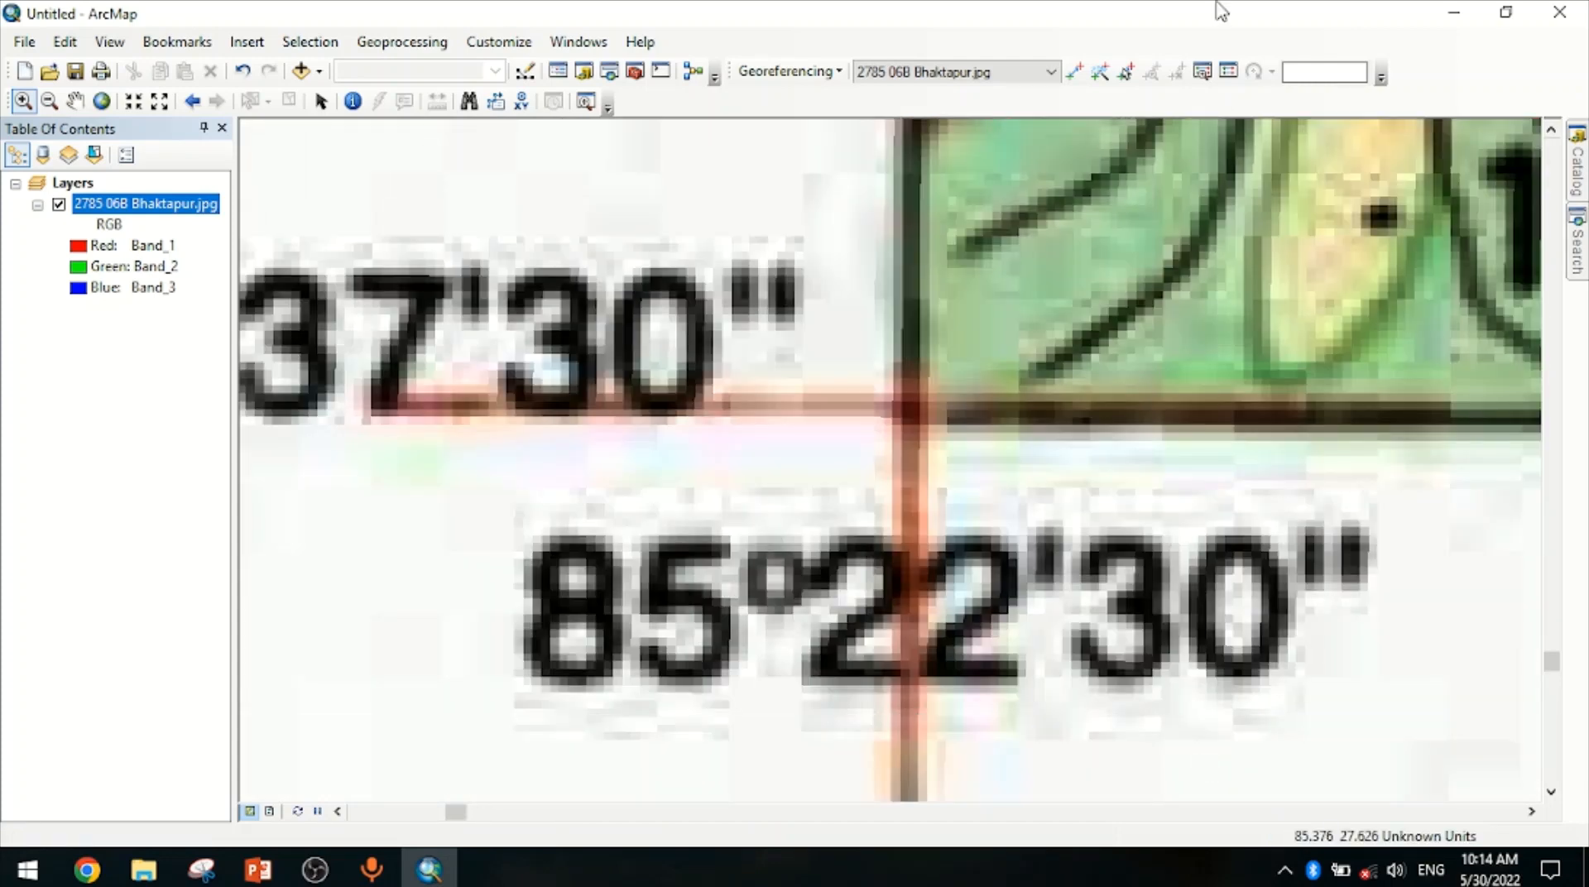
pyautogui.click(1074, 71)
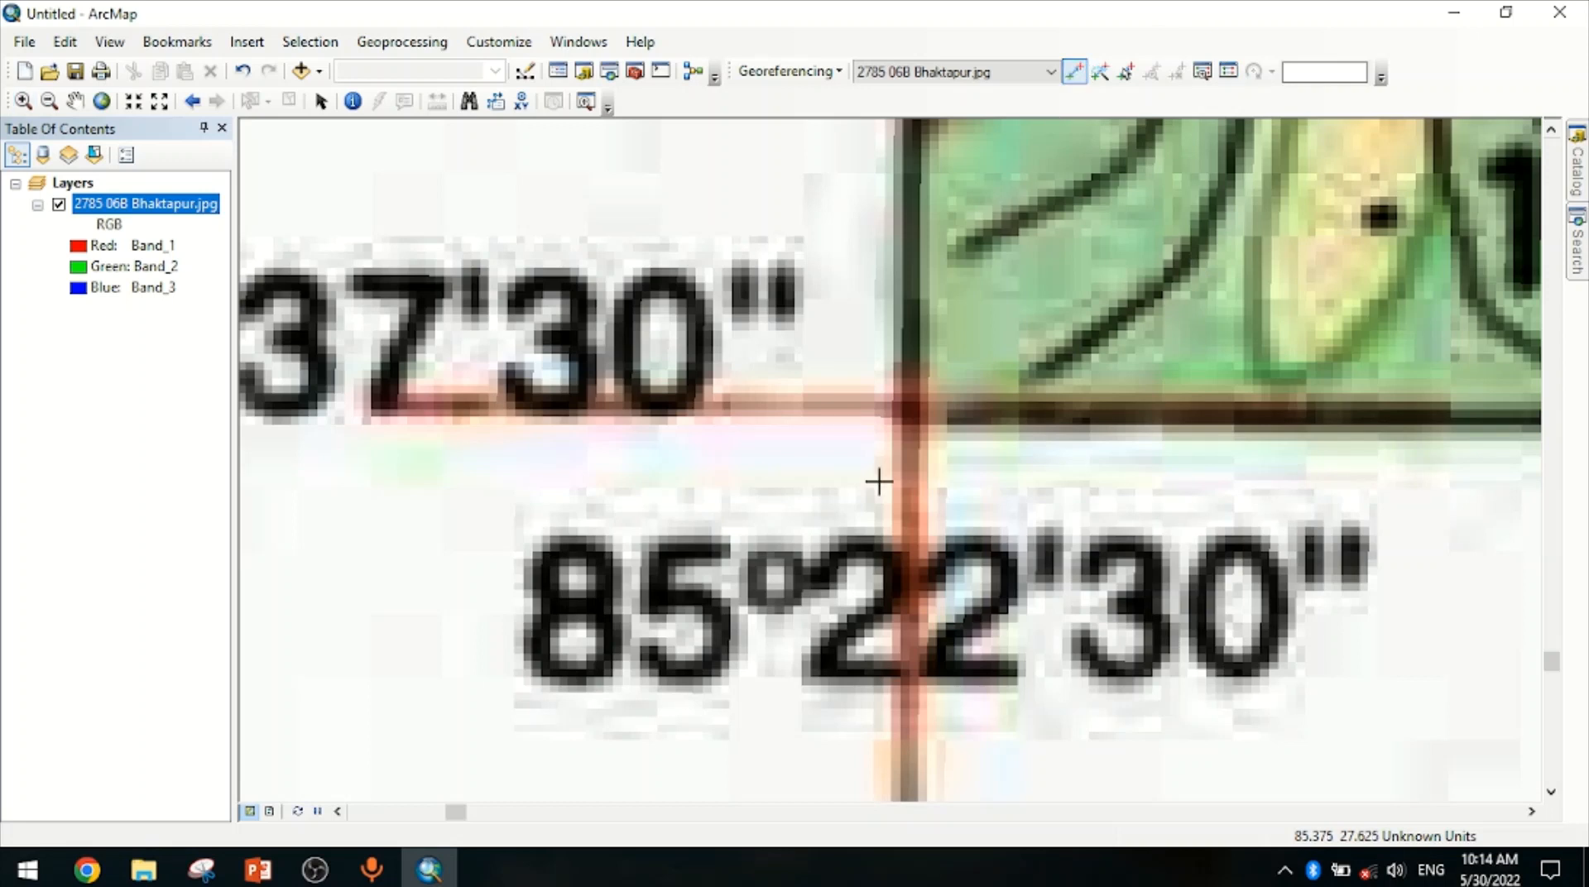
pyautogui.click(908, 408)
pyautogui.rightClick(908, 408)
pyautogui.click(950, 422)
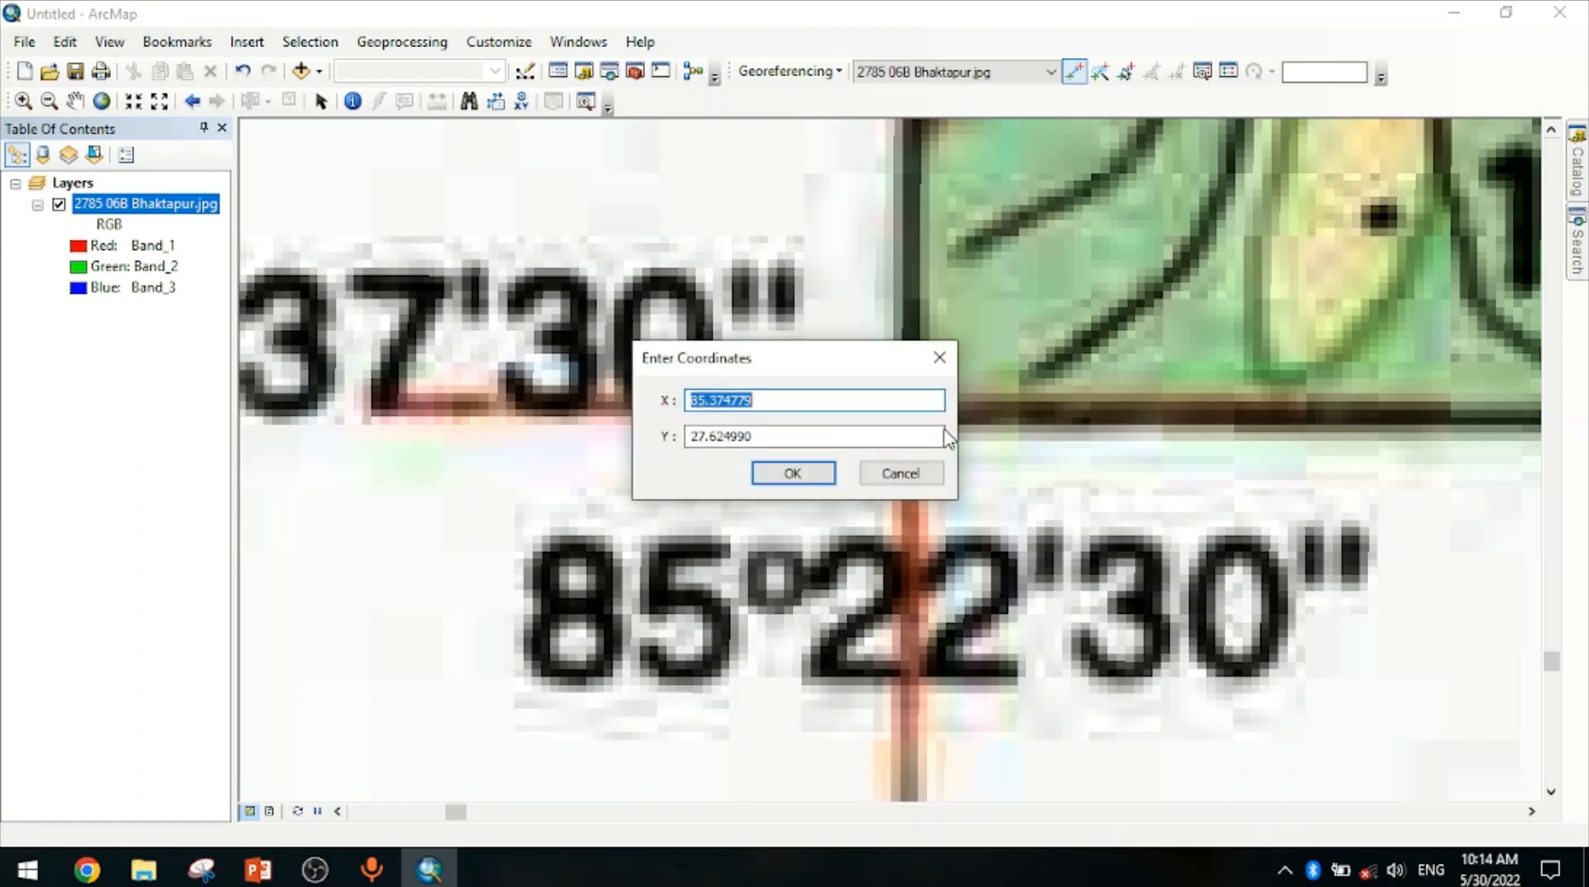
pyautogui.write('85.375')
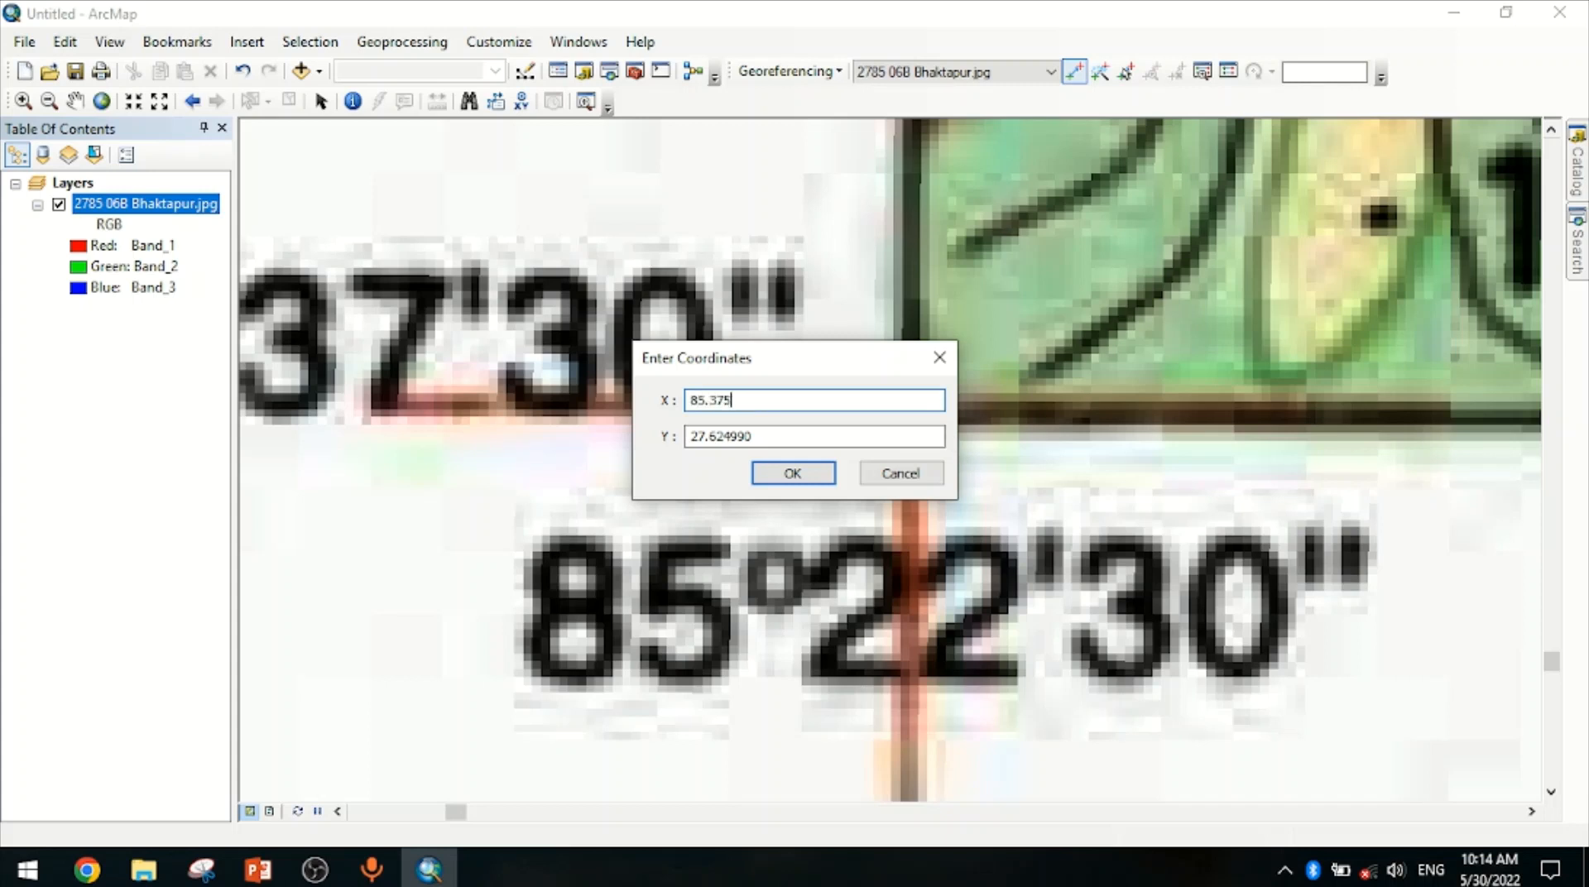
pyautogui.press('Tab')
pyautogui.write('2')
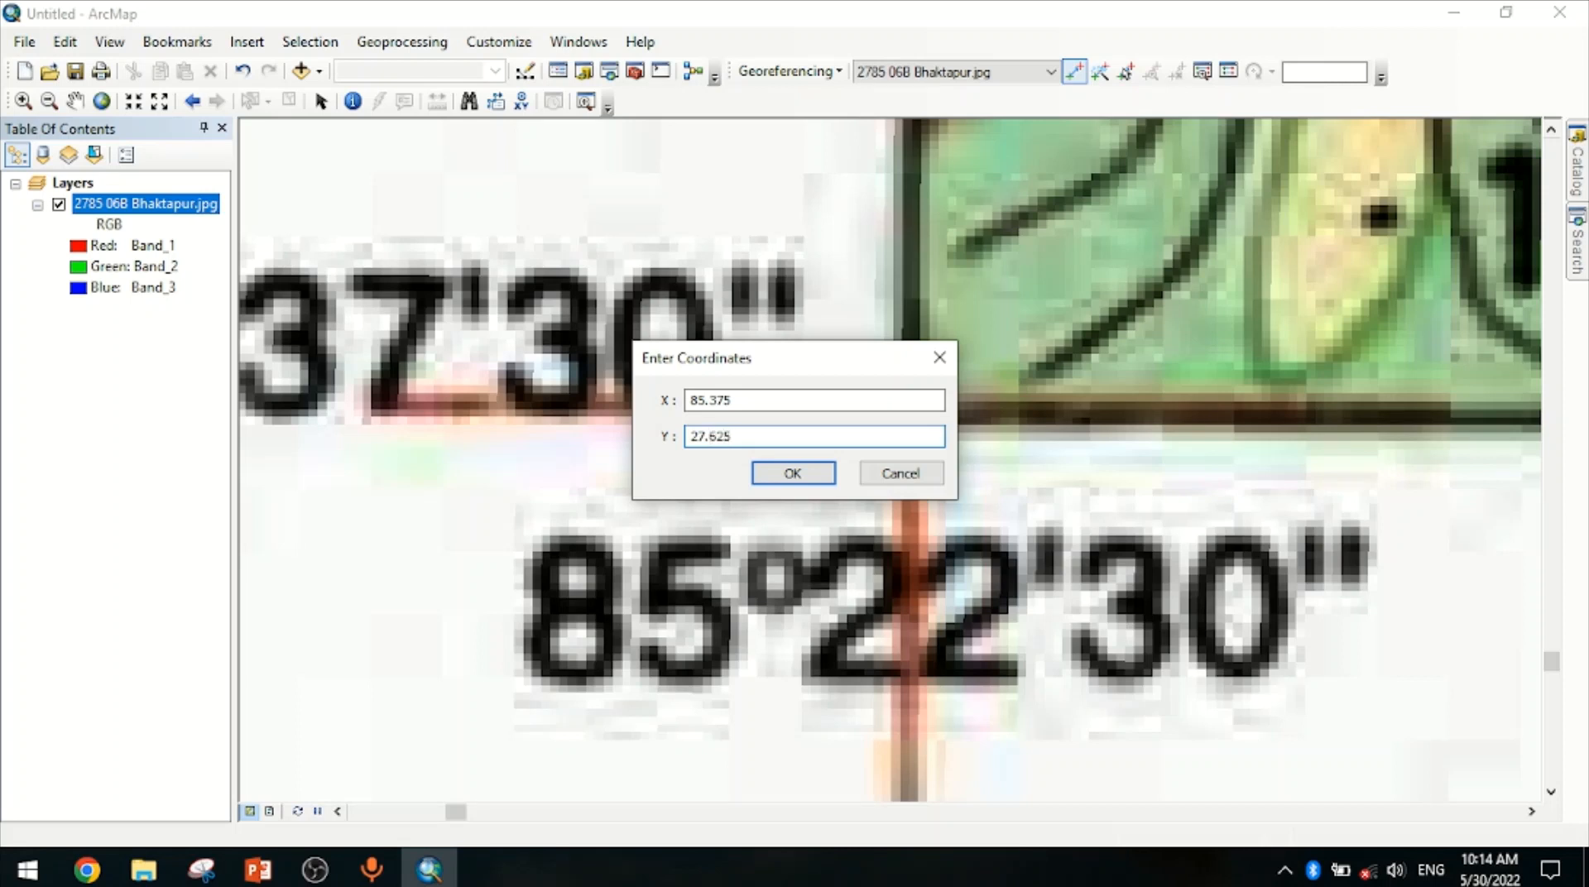
pyautogui.click(796, 470)
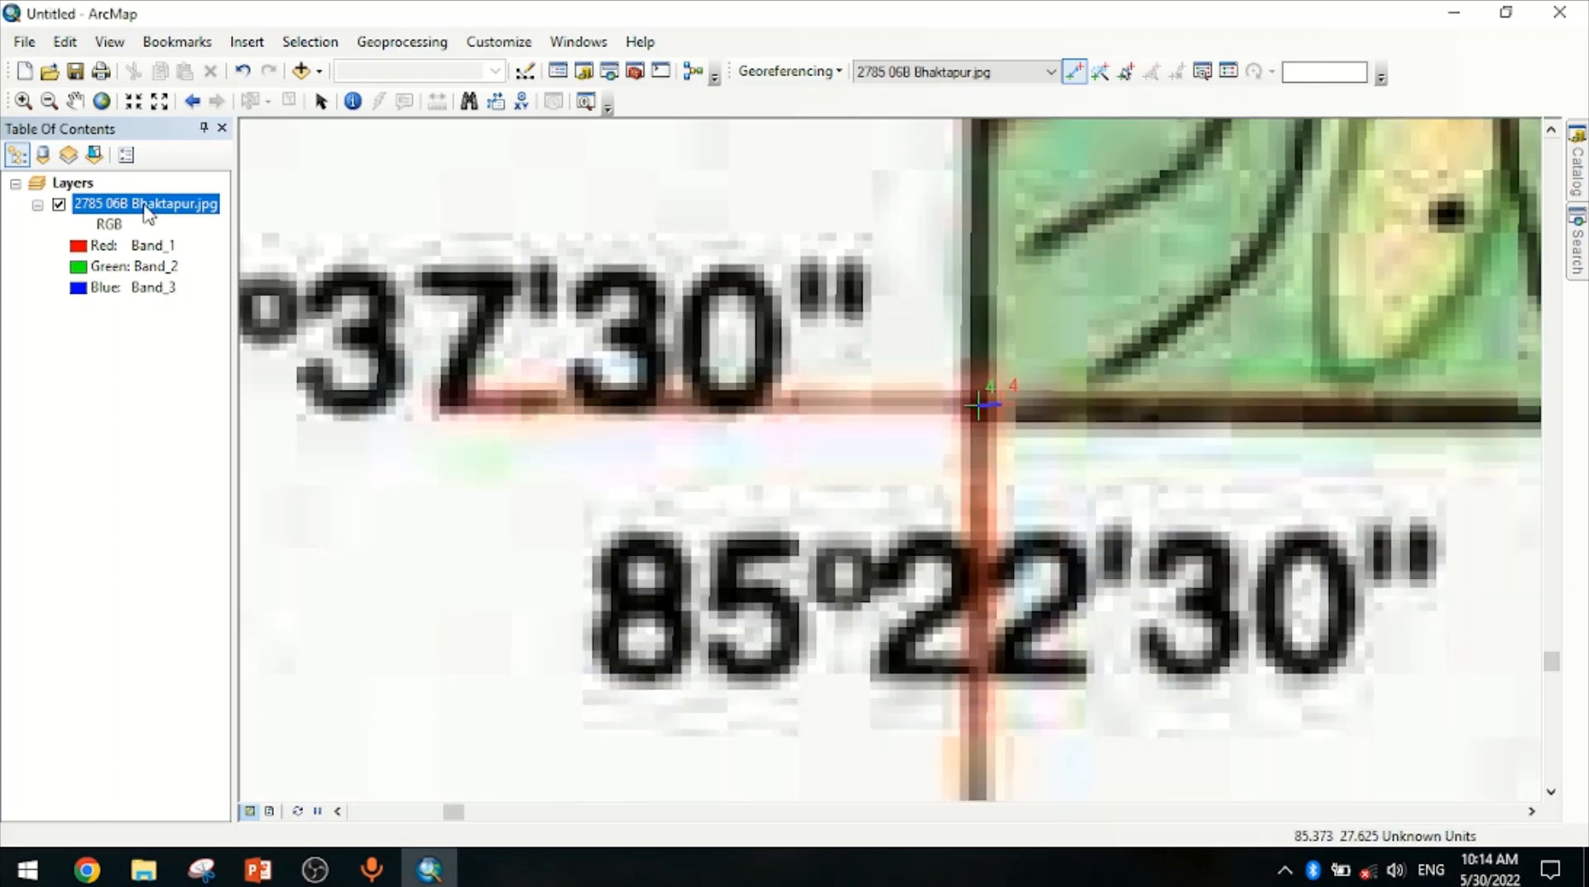
# Set the data frame's coordinate system to the geographic system Everest - Bangladesh
pyautogui.rightClick(146, 204)
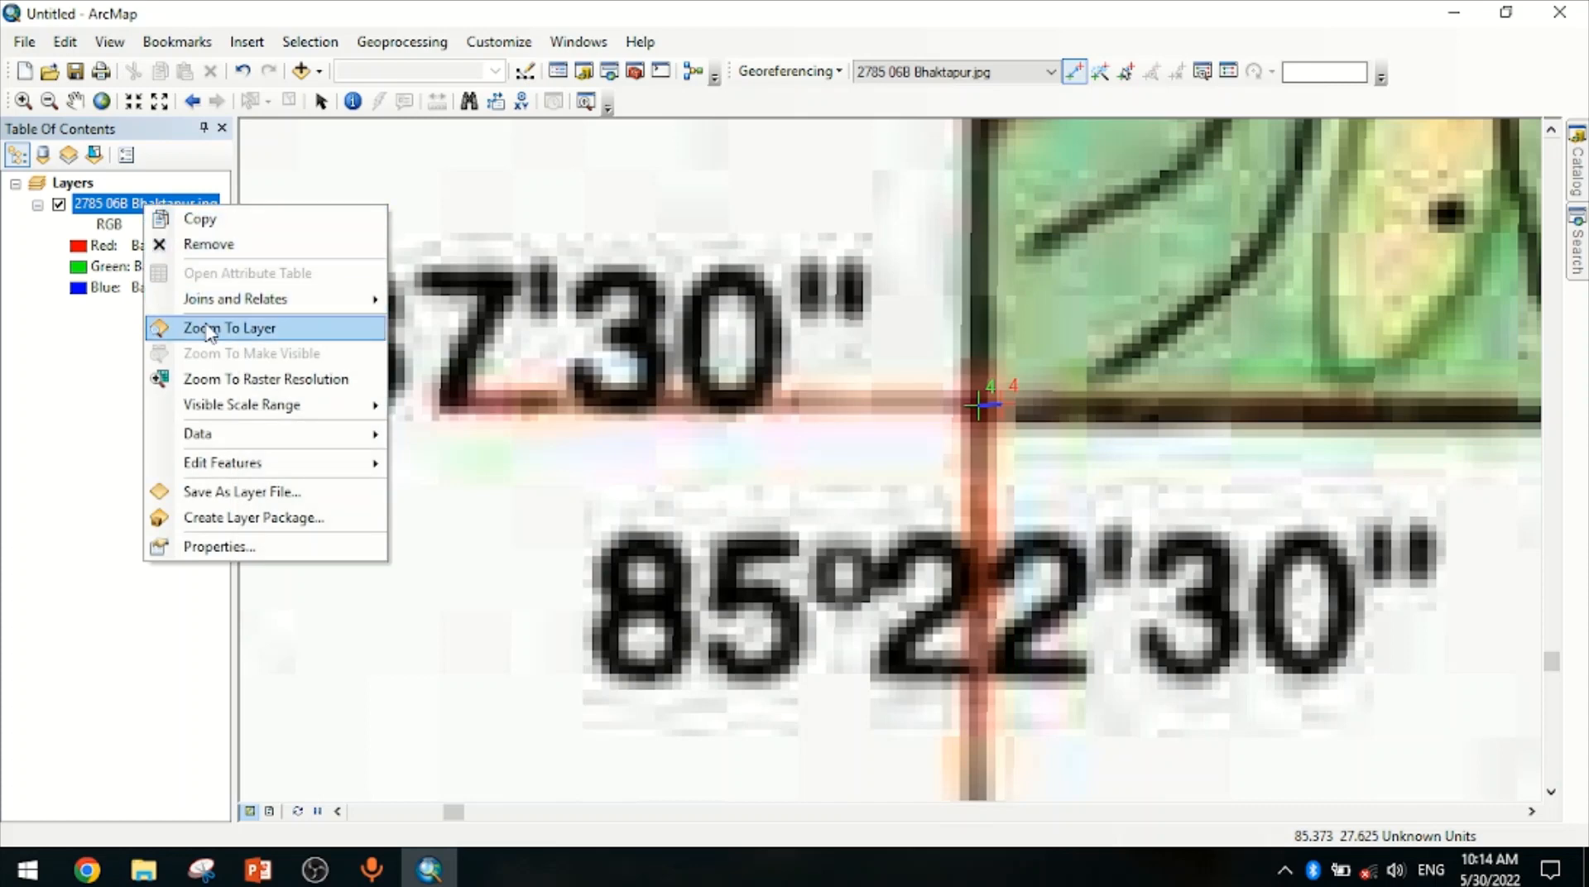
pyautogui.click(208, 329)
pyautogui.click(23, 101)
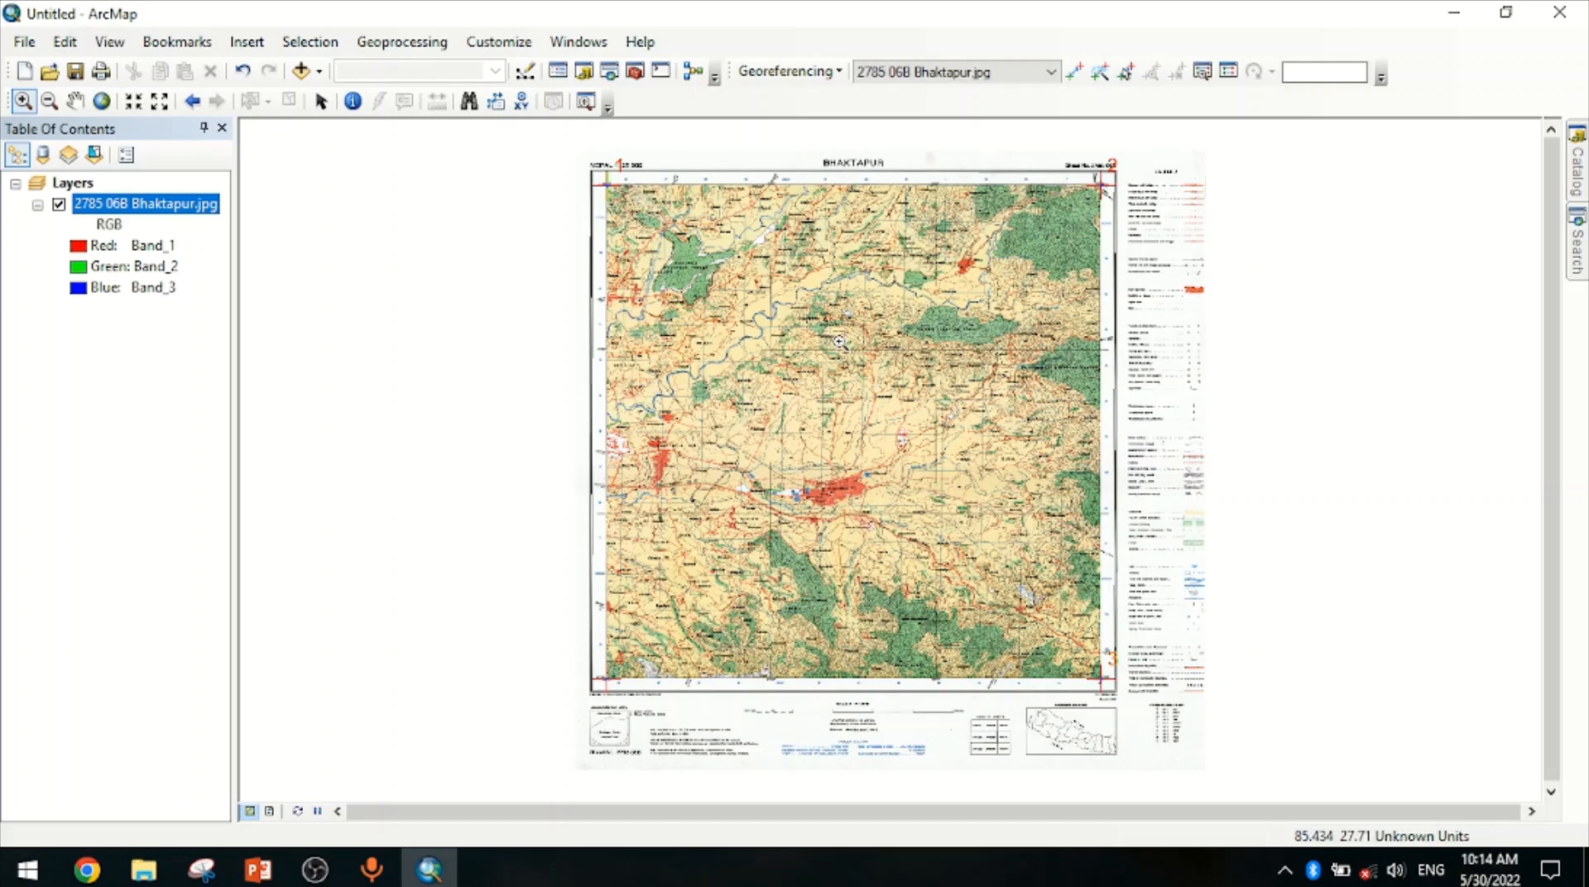
pyautogui.rightClick(855, 526)
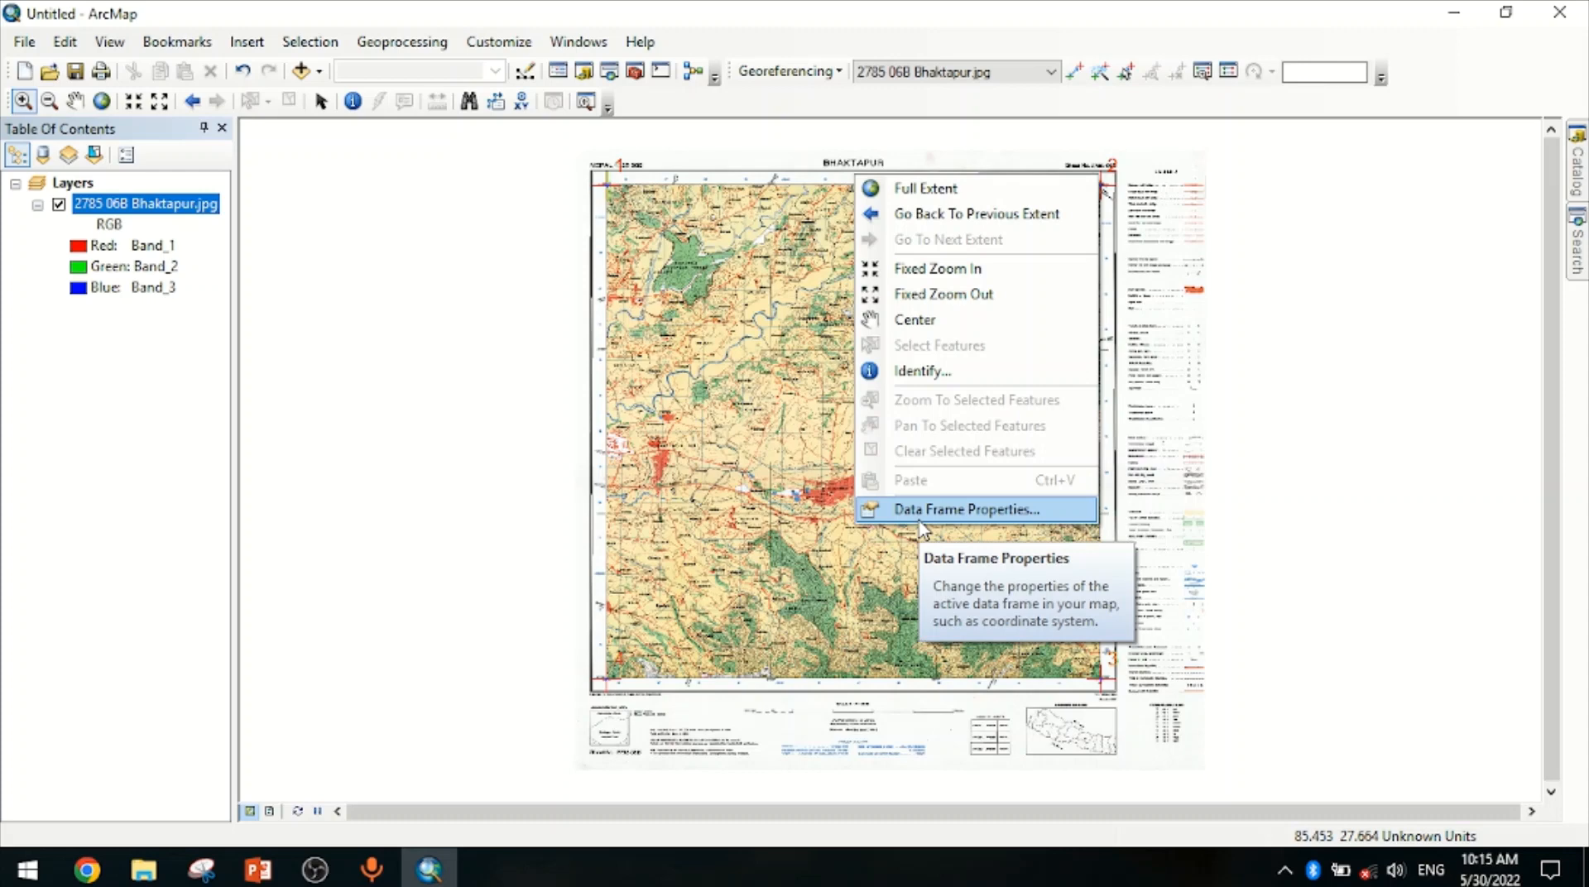
pyautogui.click(918, 517)
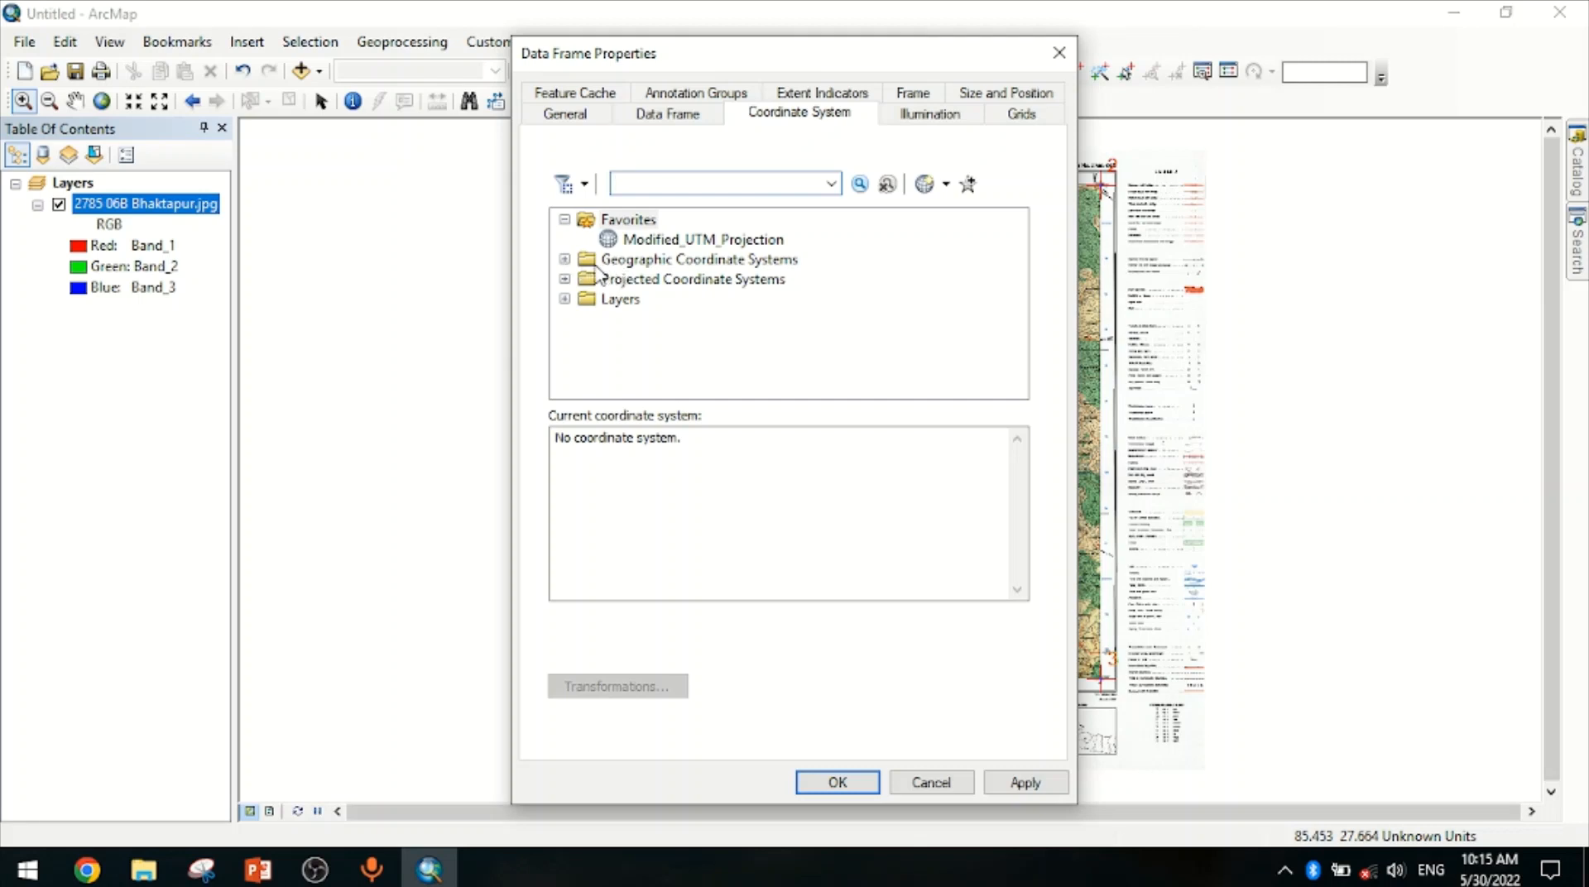
pyautogui.click(564, 260)
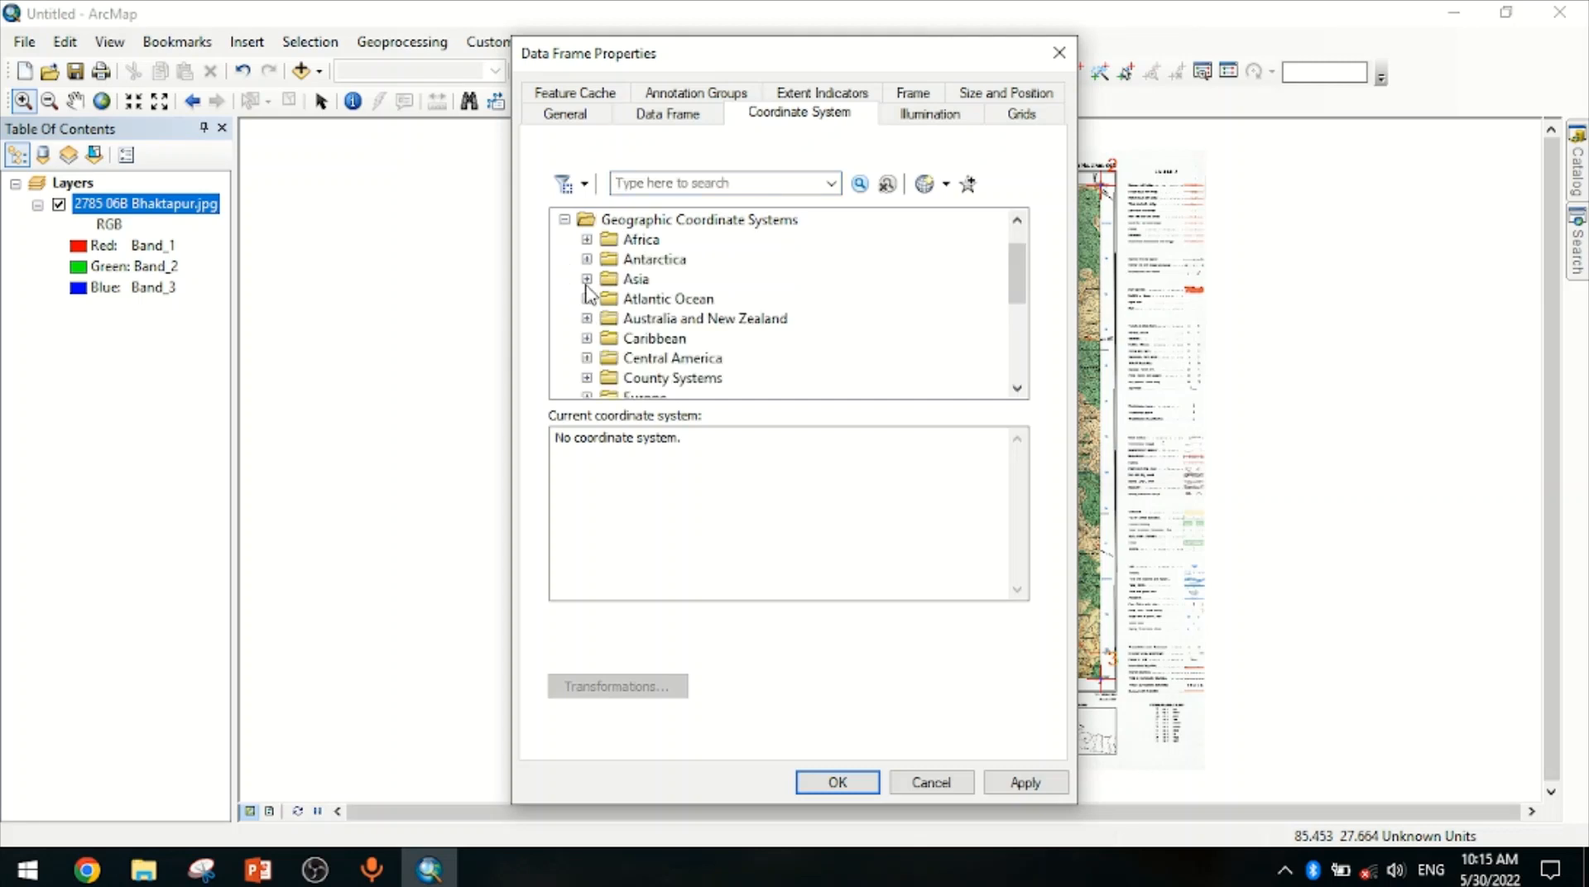
pyautogui.click(587, 279)
pyautogui.scroll(-3, 685, 338)
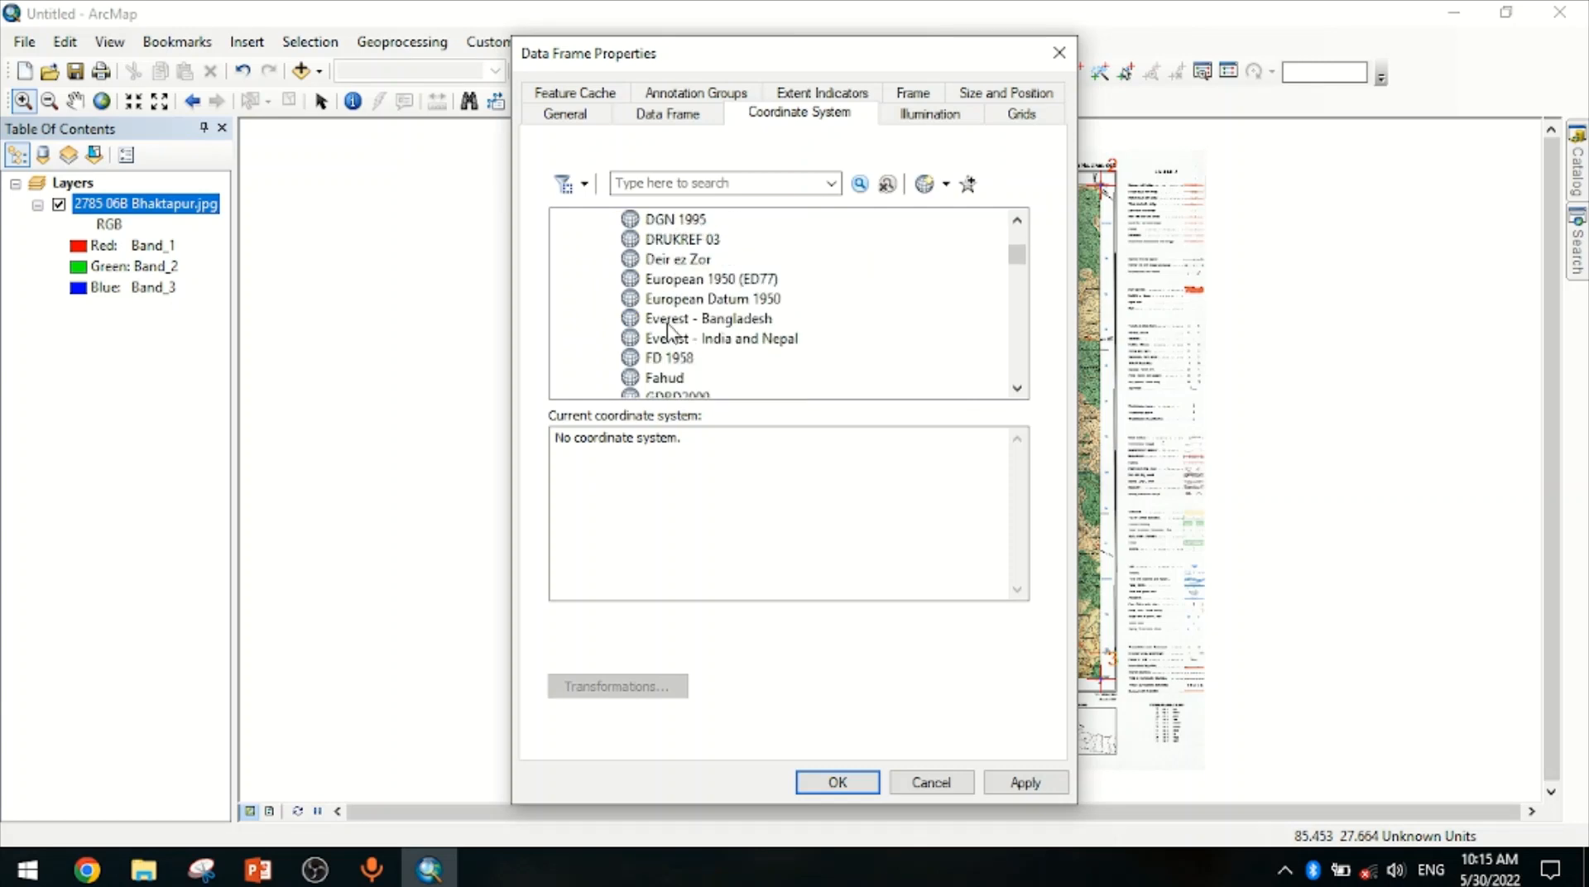
pyautogui.click(662, 322)
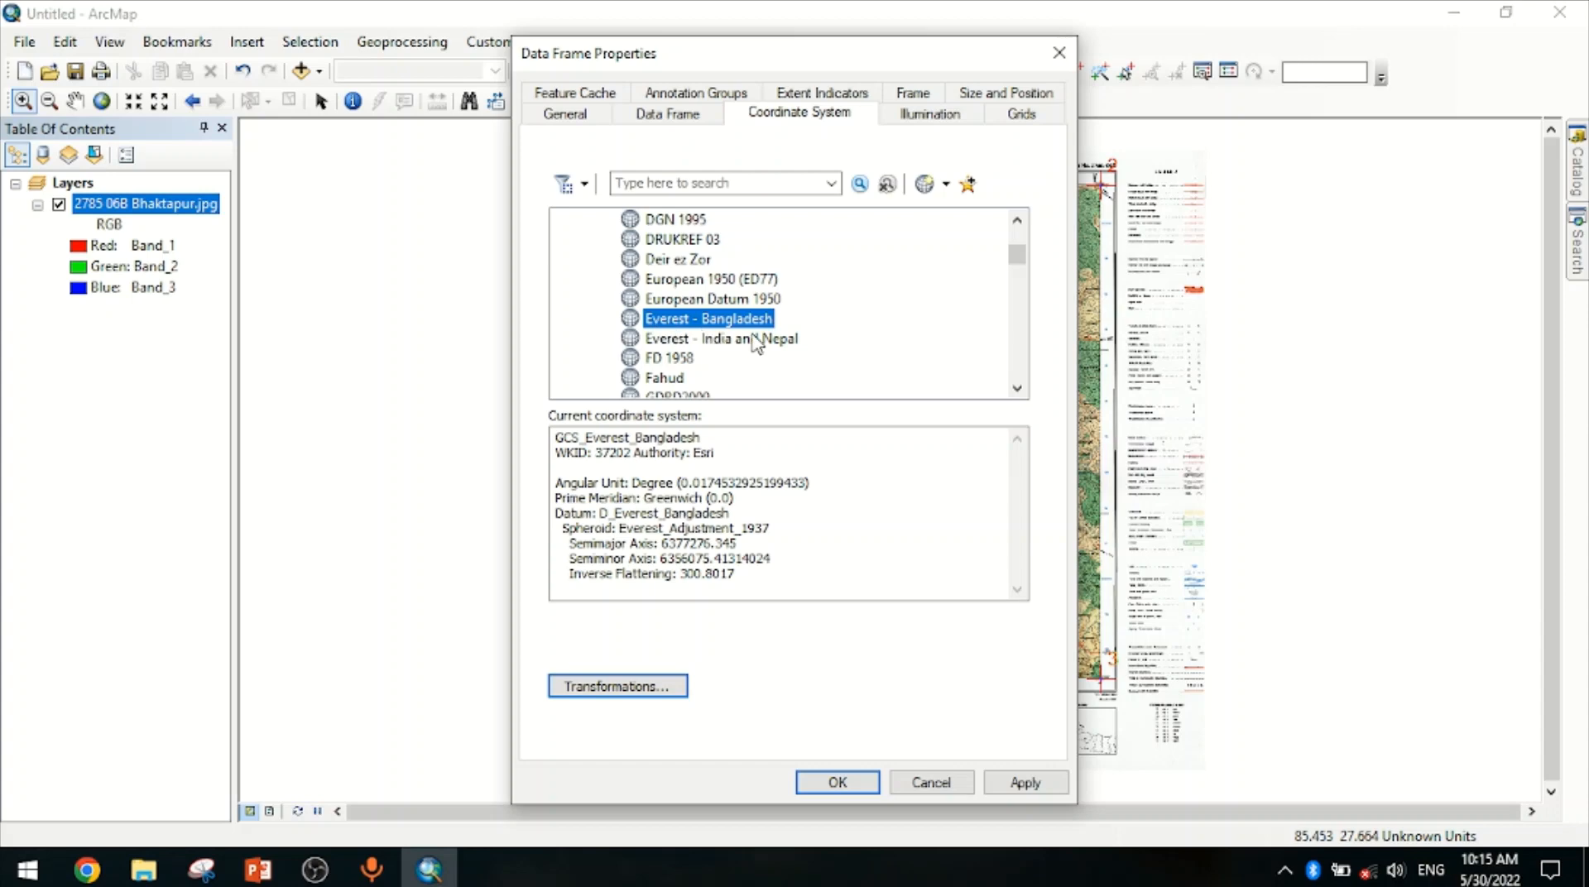
pyautogui.click(836, 783)
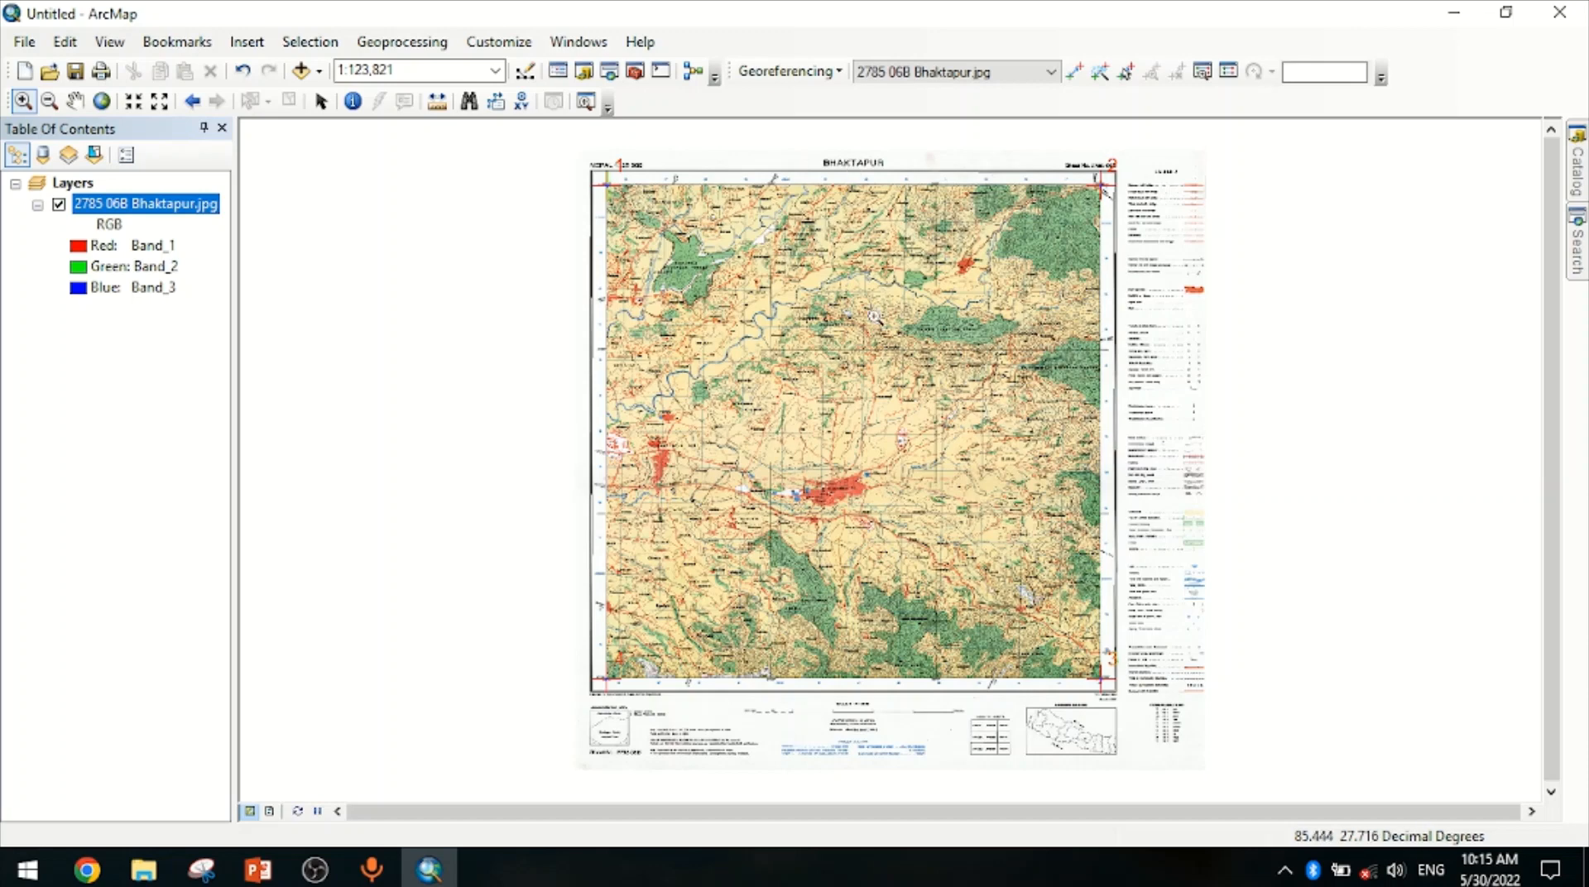
# Rectify the georeferenced map as a TIFF named GFBhaktapur in the E:\GIS\Geo-Refrencing folder
pyautogui.click(786, 74)
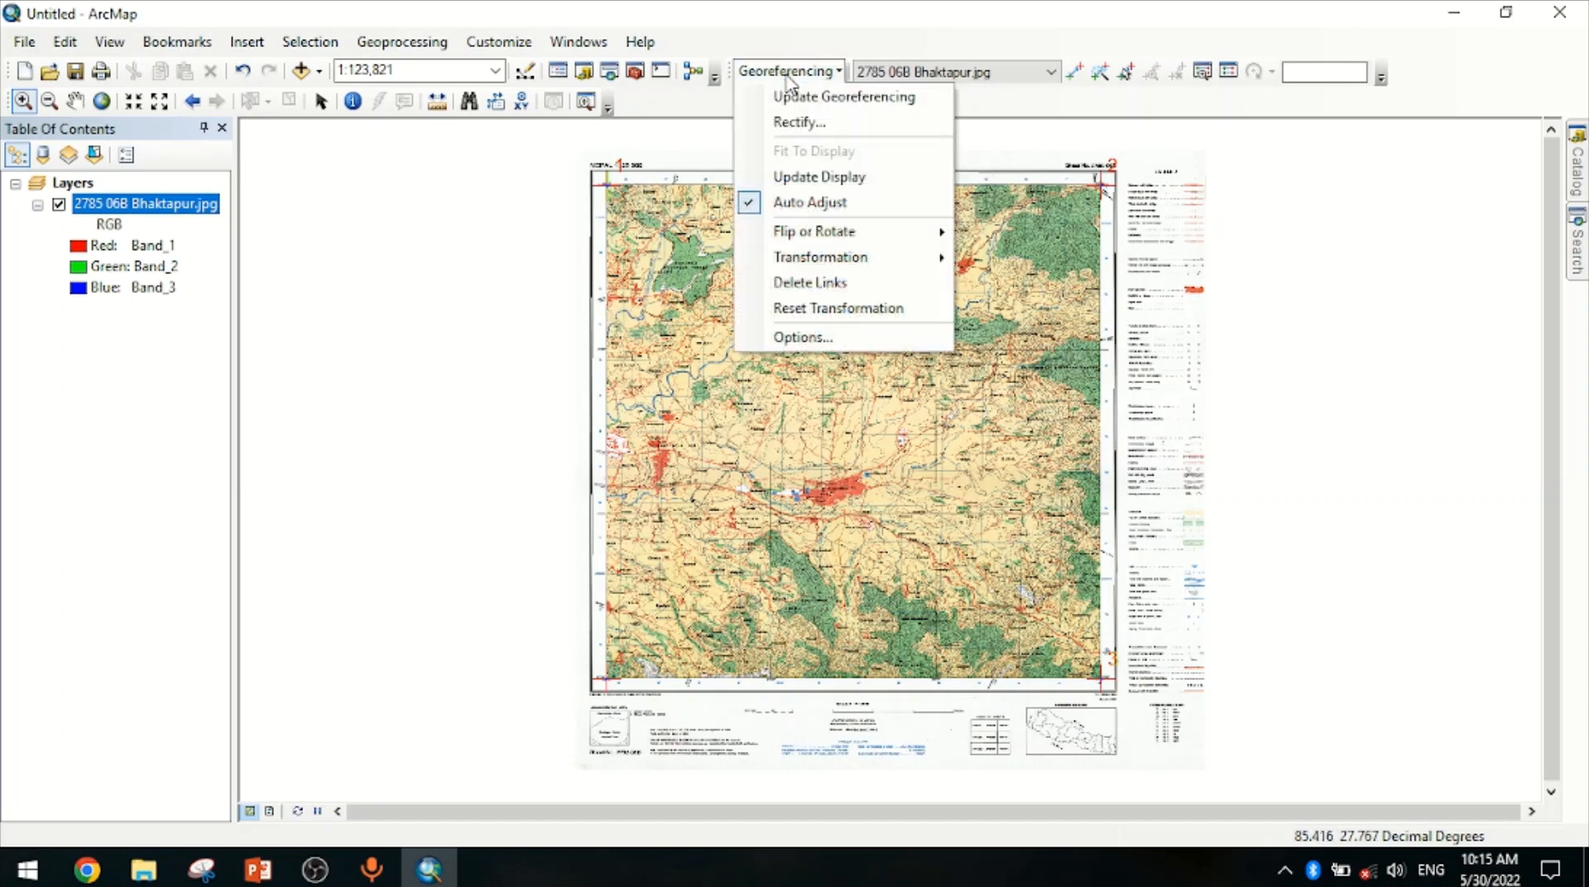
pyautogui.click(798, 126)
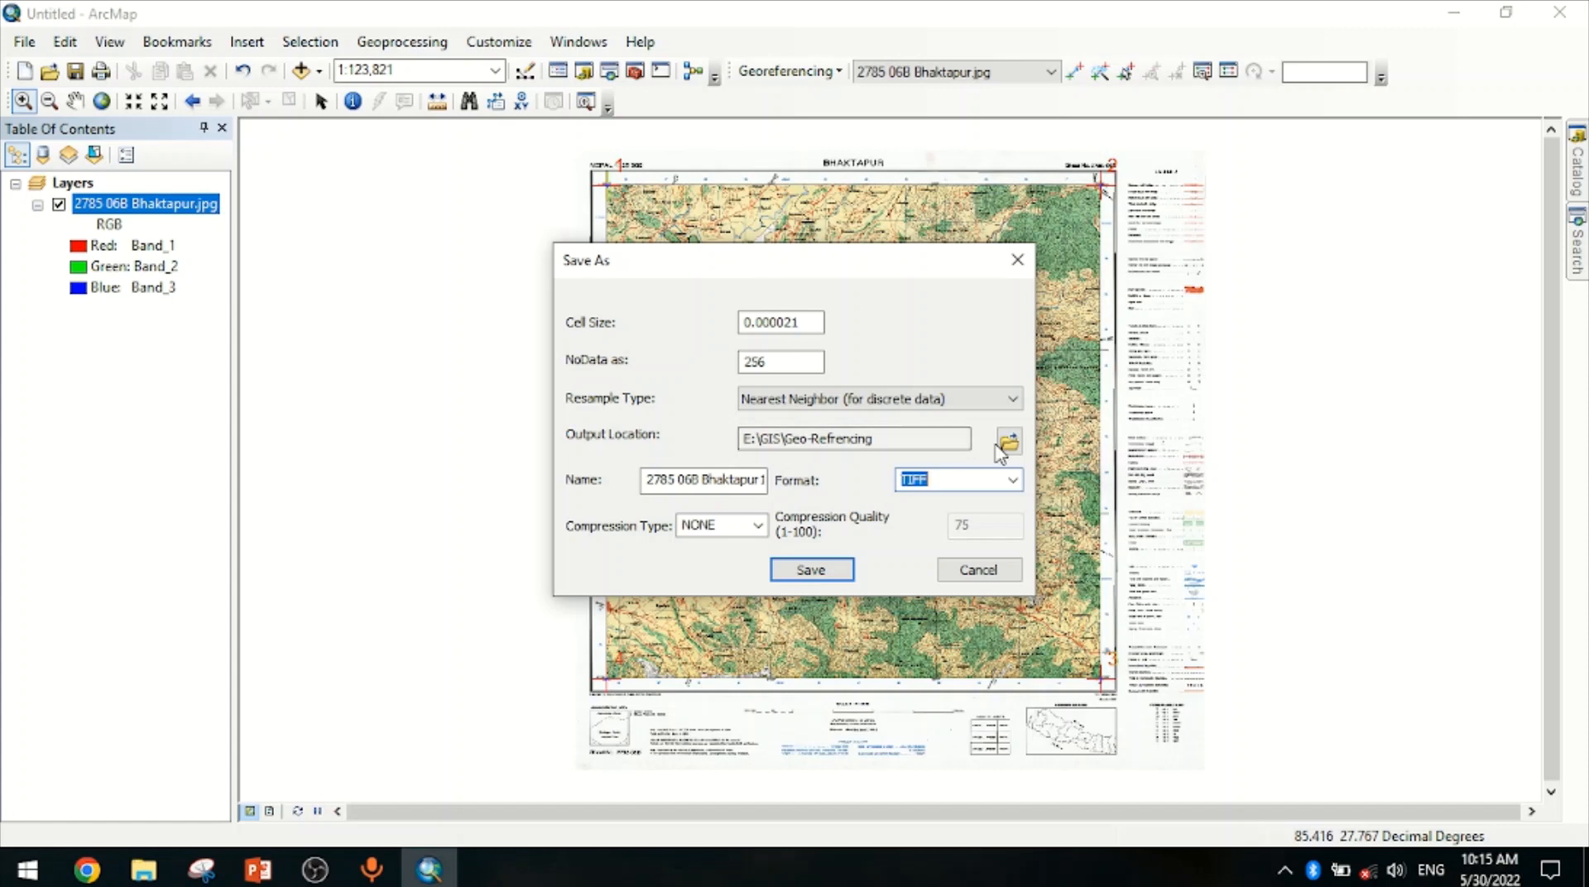
pyautogui.click(745, 476)
pyautogui.write('A')
pyautogui.hotkey('ctrl', 'a')
pyautogui.write('G')
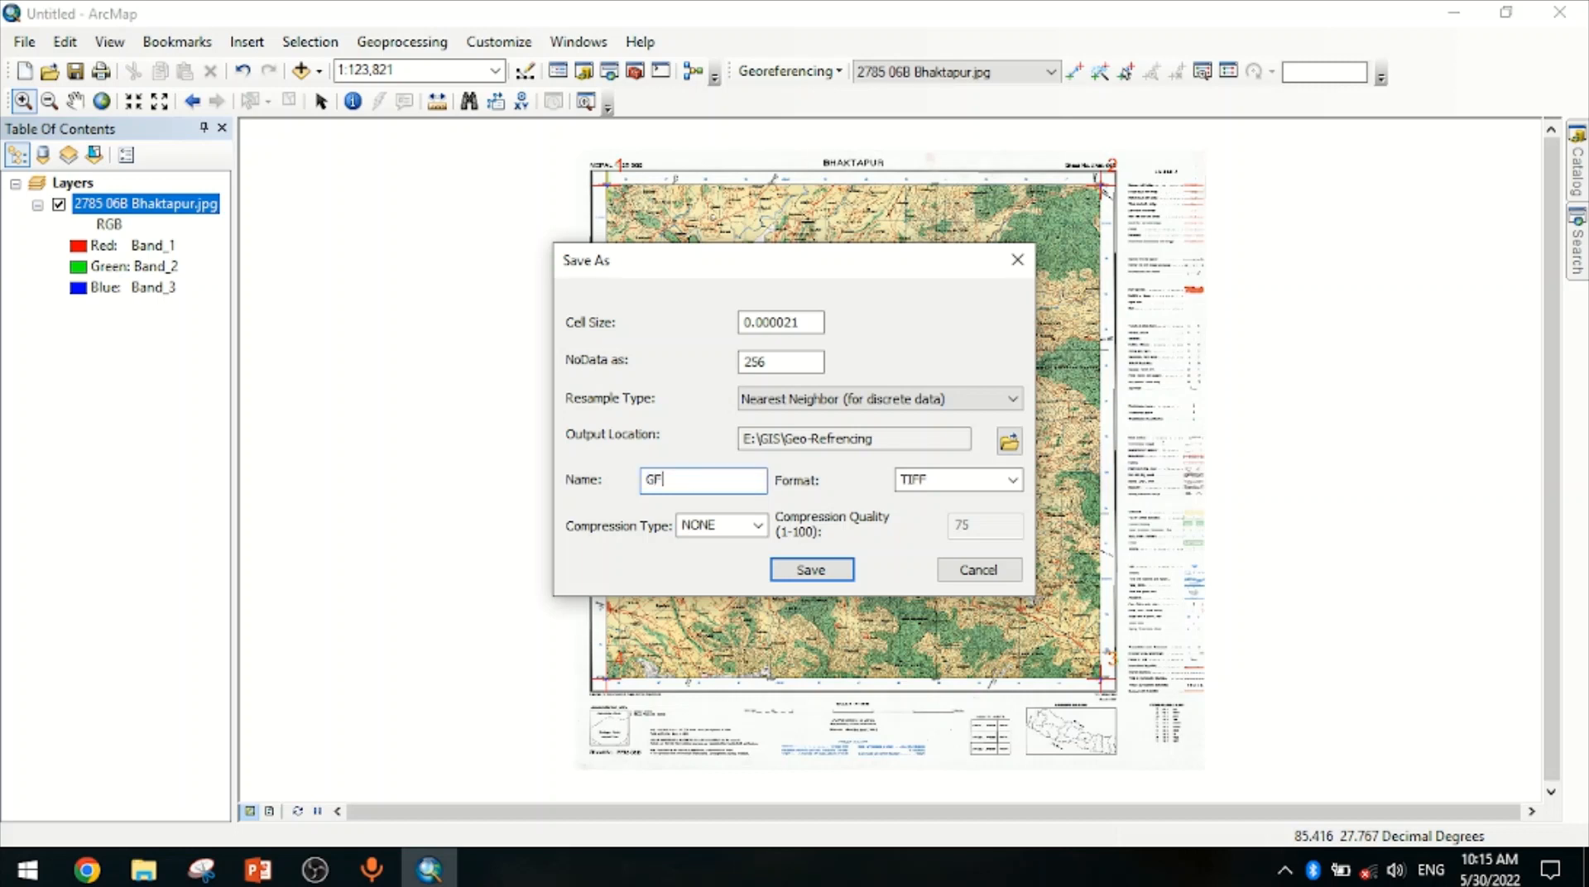
pyautogui.write('FBhaktapur')
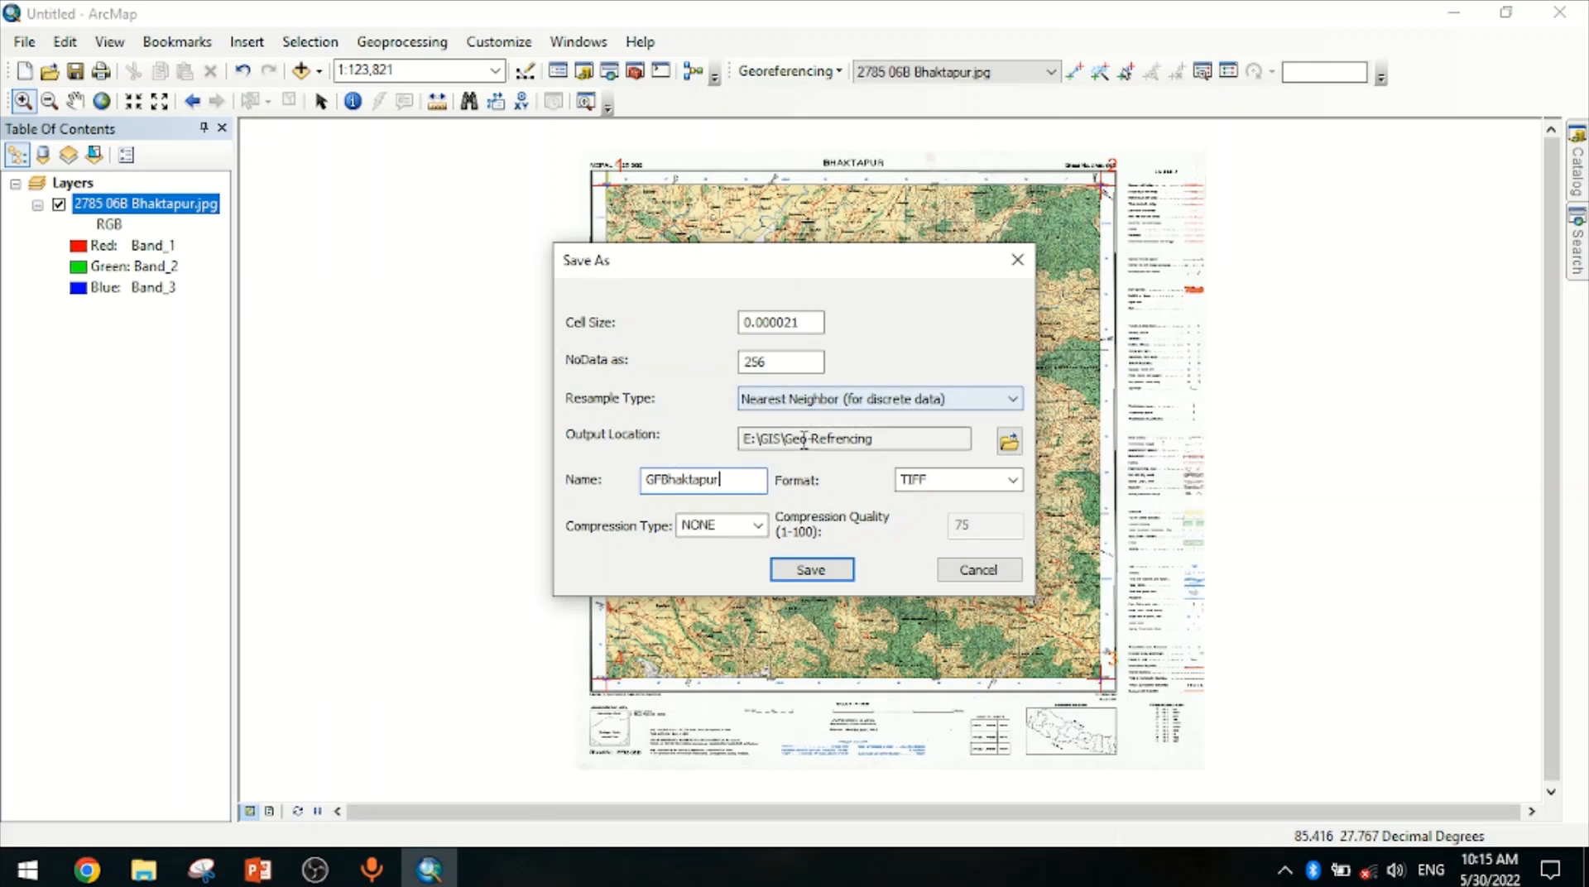
pyautogui.click(809, 573)
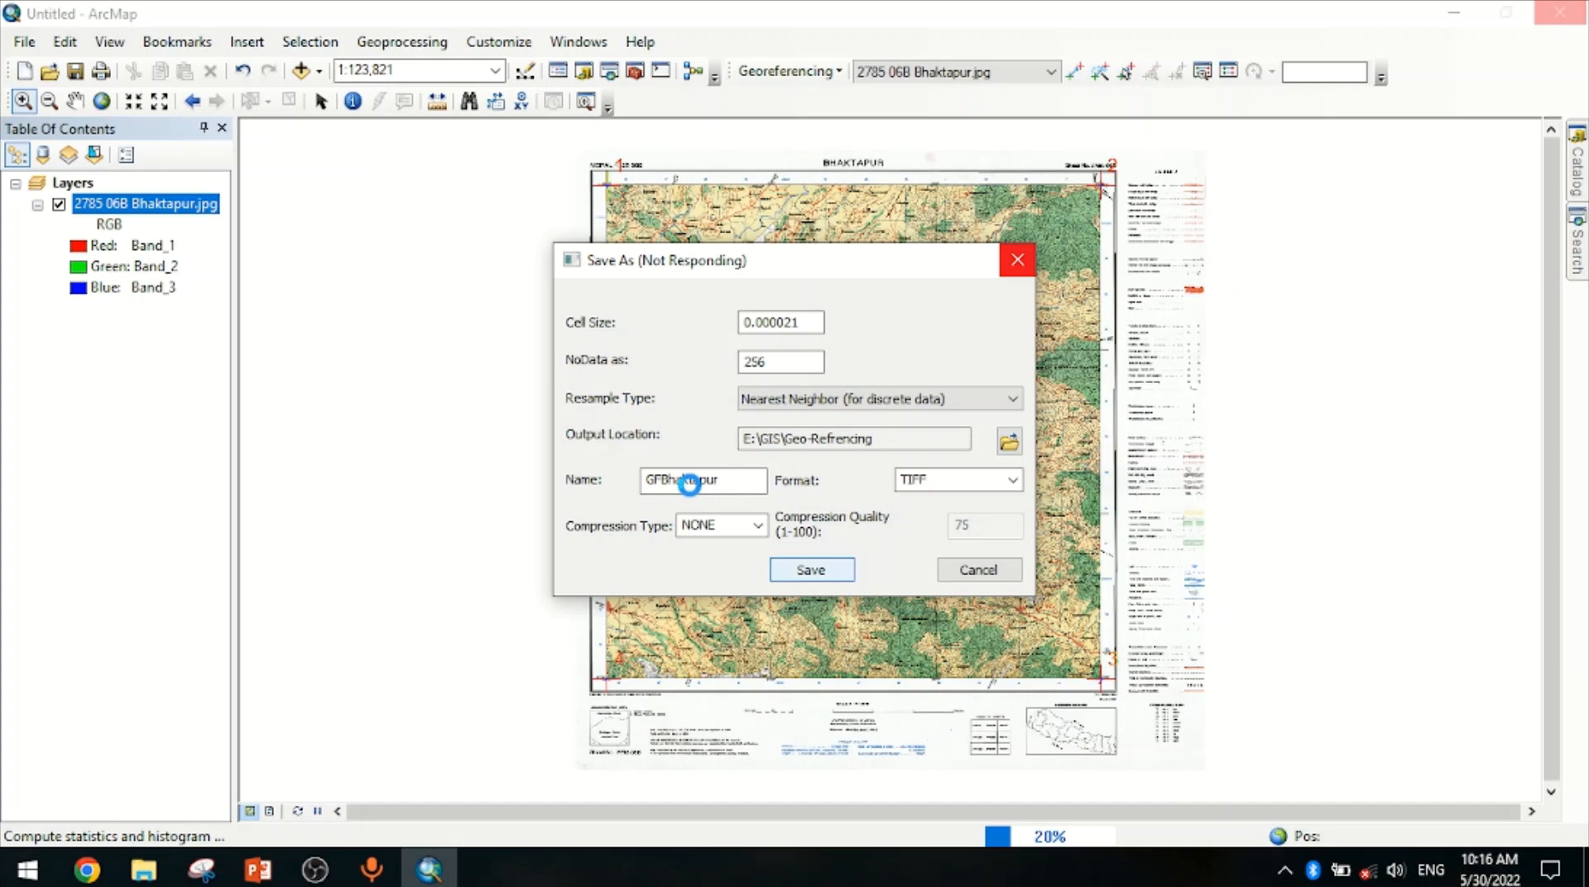
pyautogui.click(336, 869)
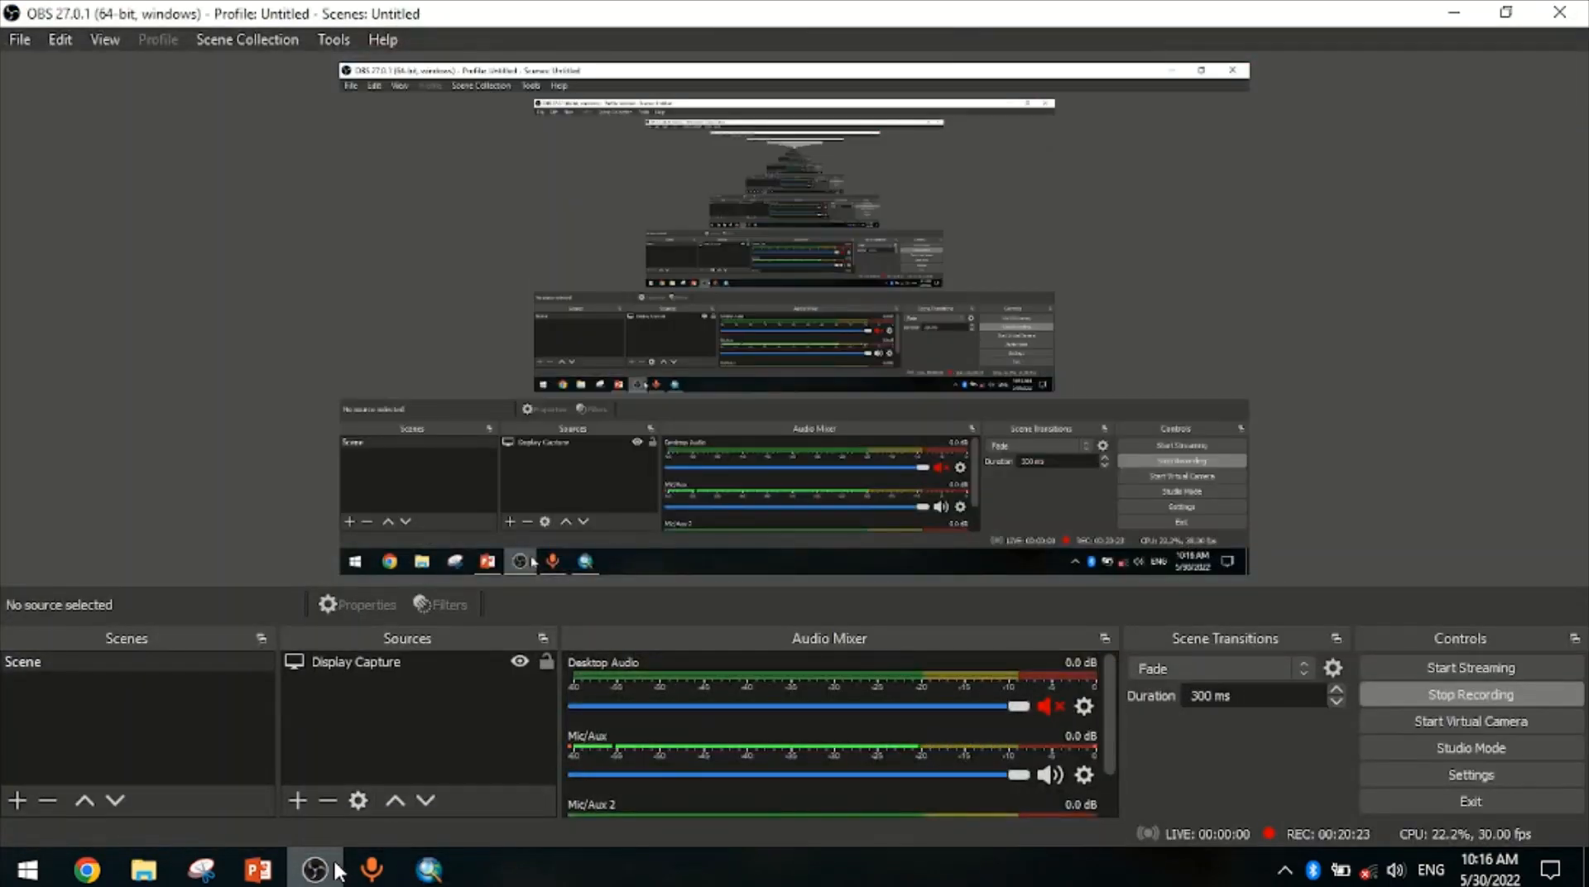
pyautogui.click(336, 869)
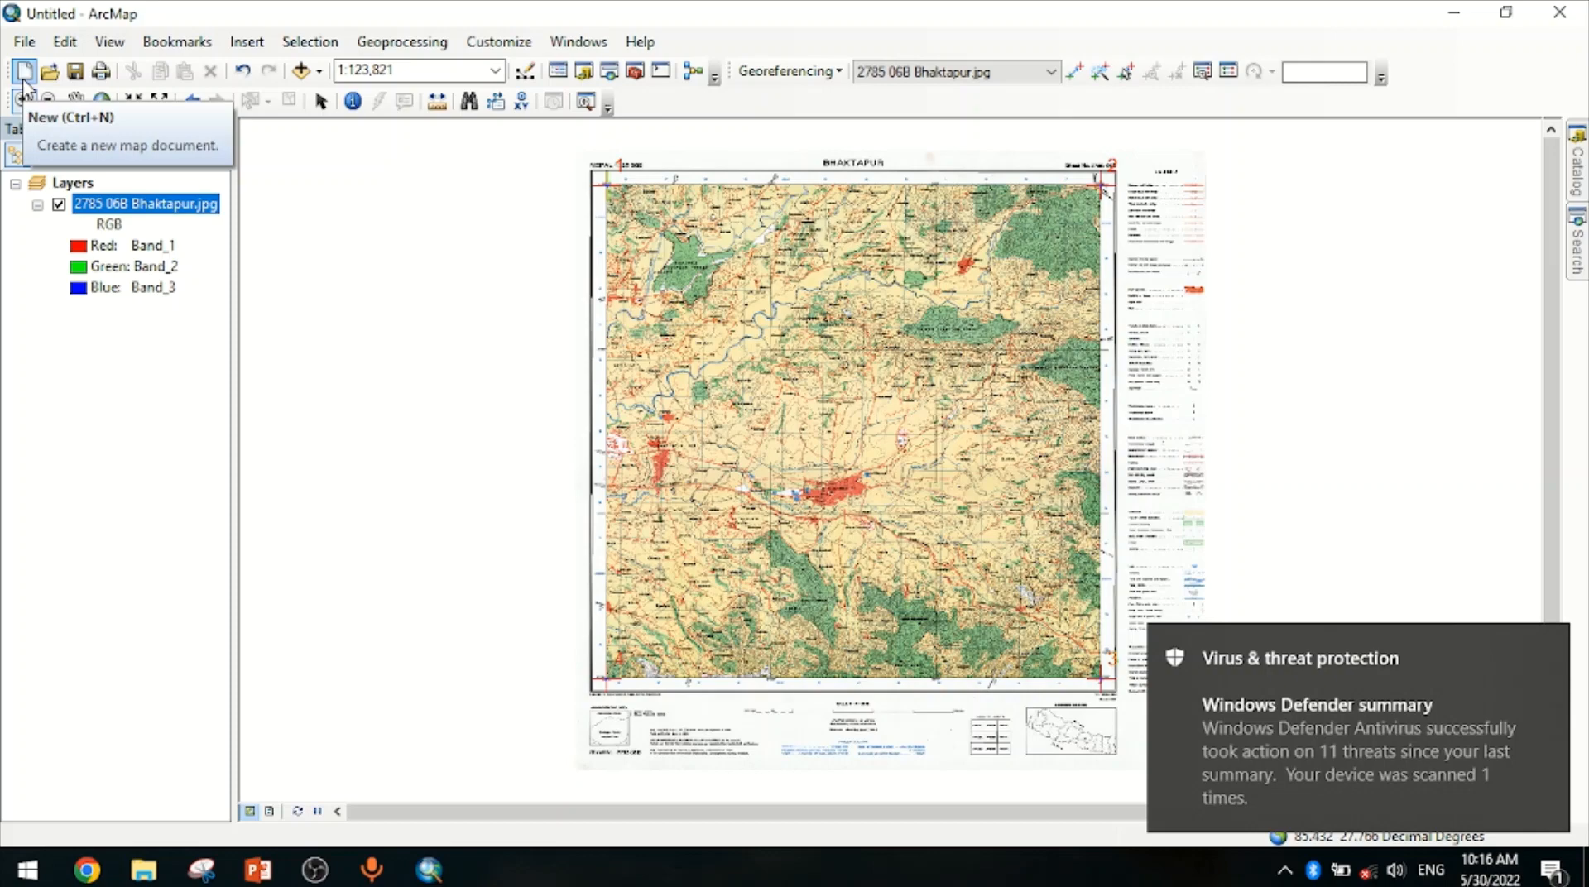
# Start a new blank map document without saving changes to the current one
pyautogui.click(24, 79)
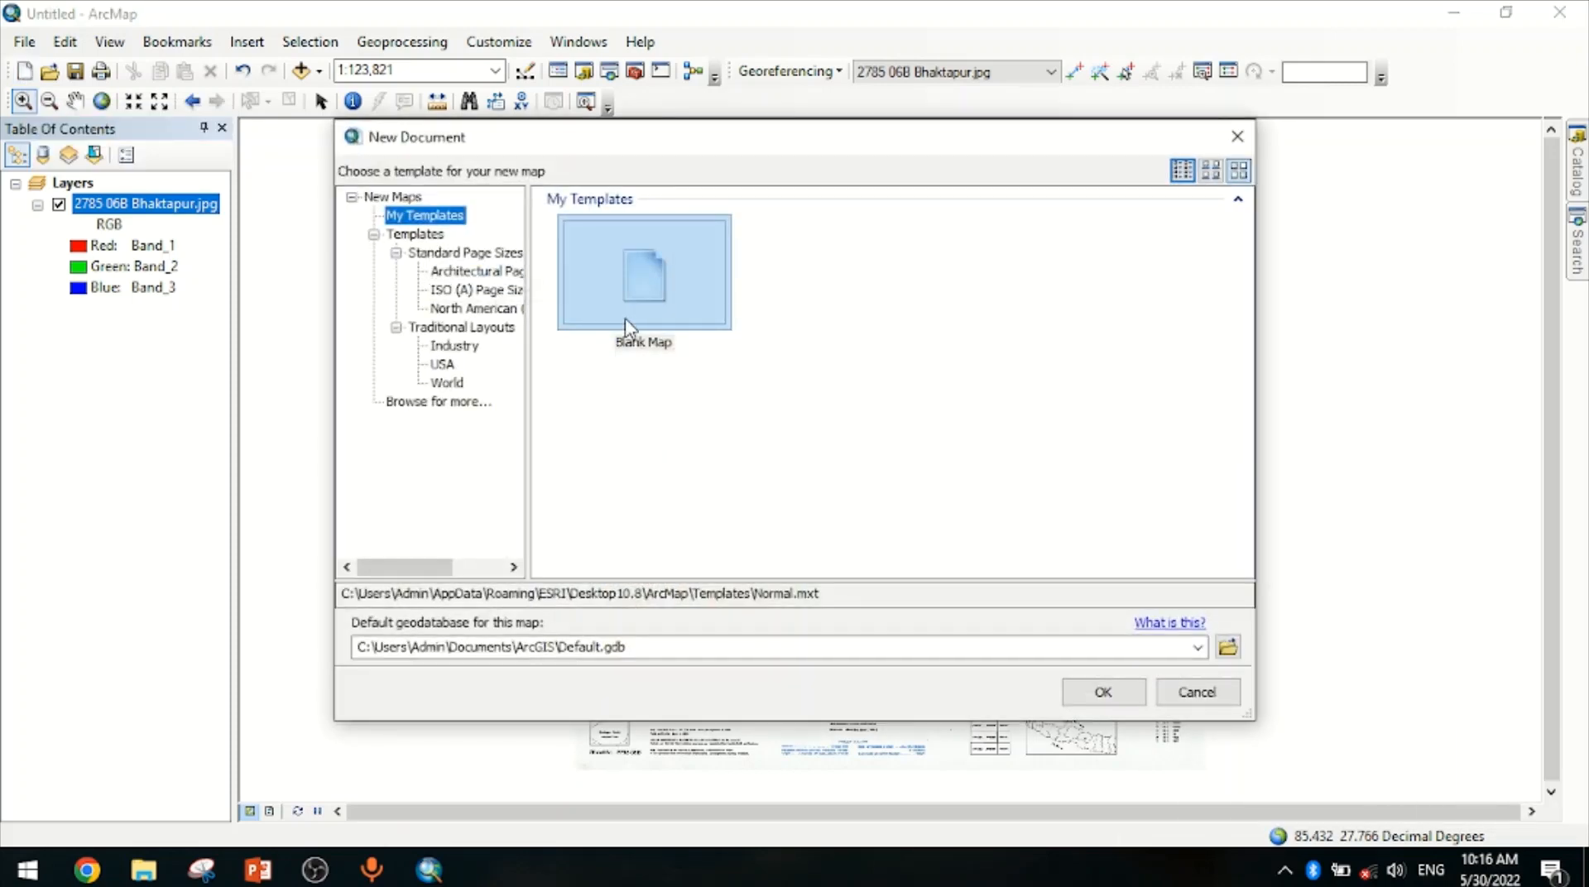
pyautogui.click(625, 321)
pyautogui.click(1141, 693)
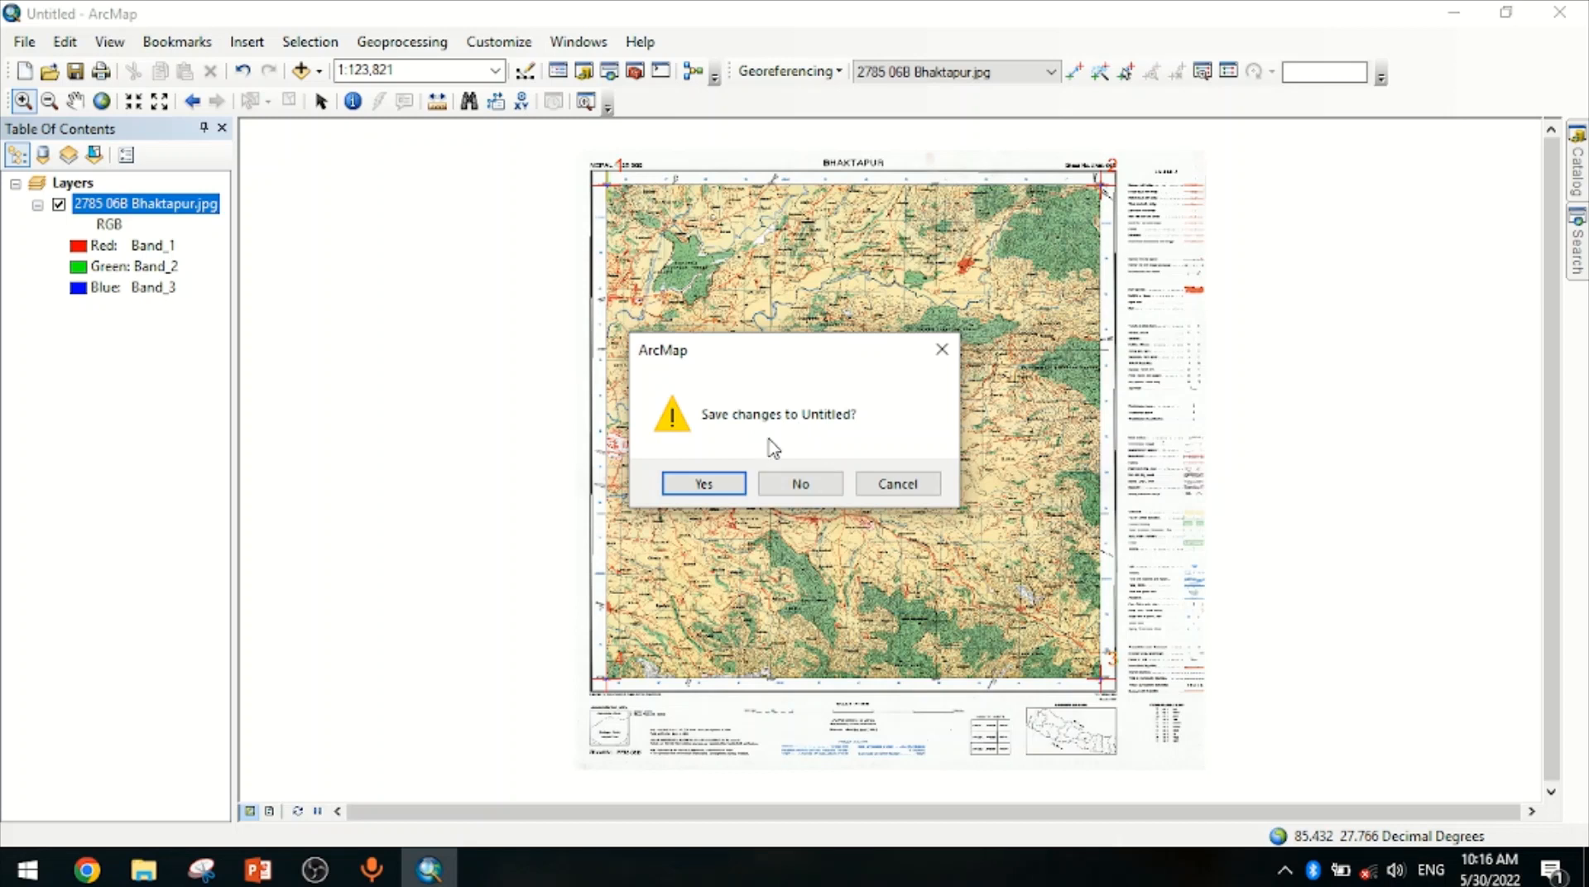
pyautogui.click(823, 486)
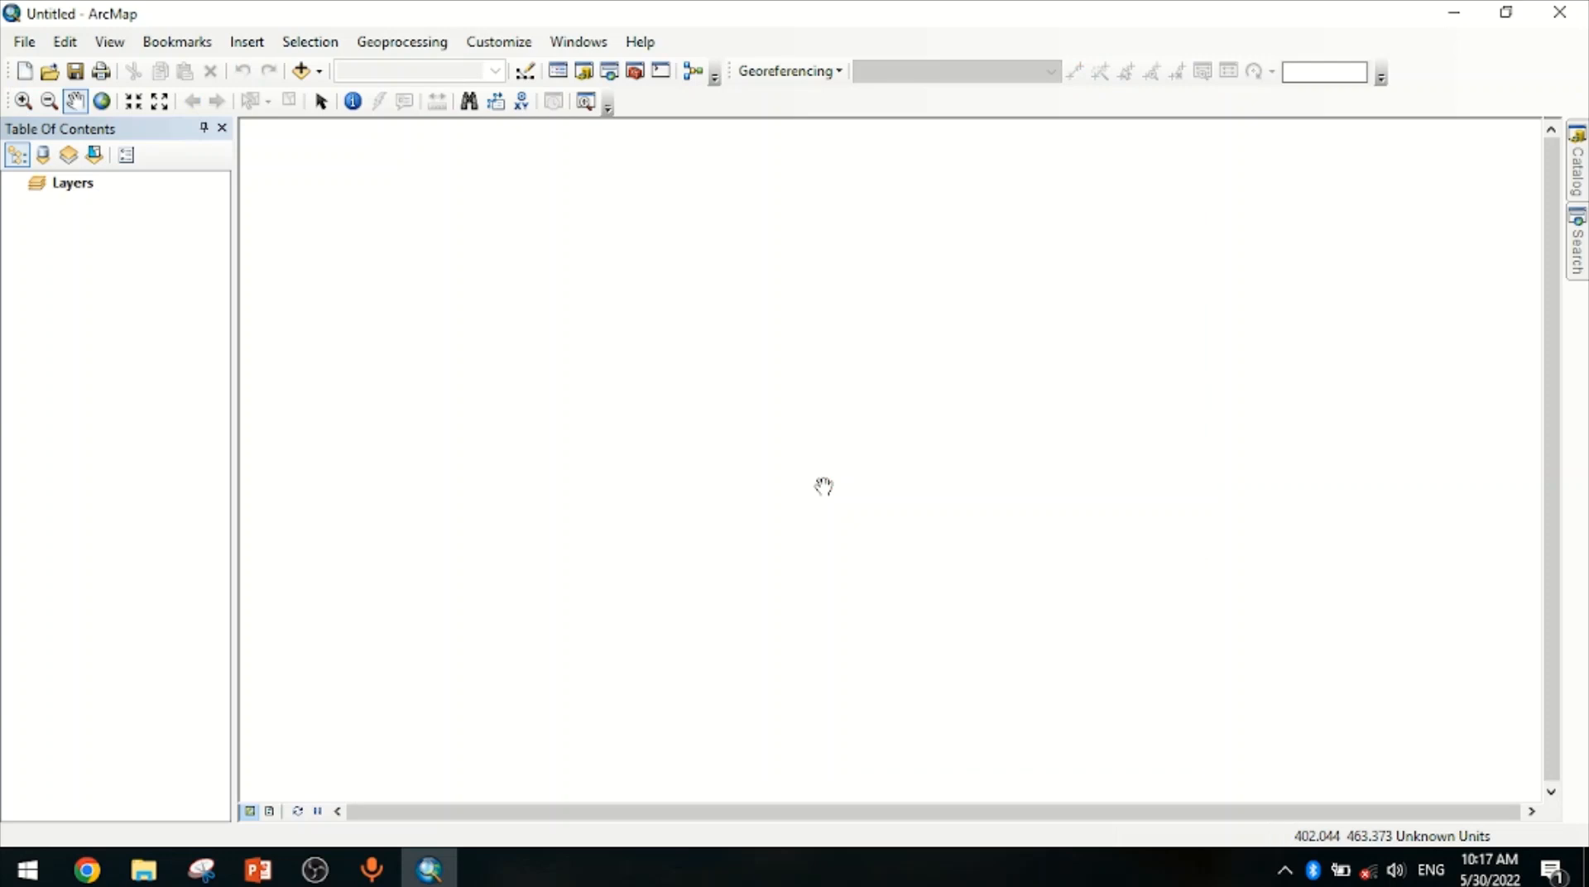
# Add the Nepal_districts shapefile from the Admistrative_boundries folder to the map
pyautogui.click(1581, 170)
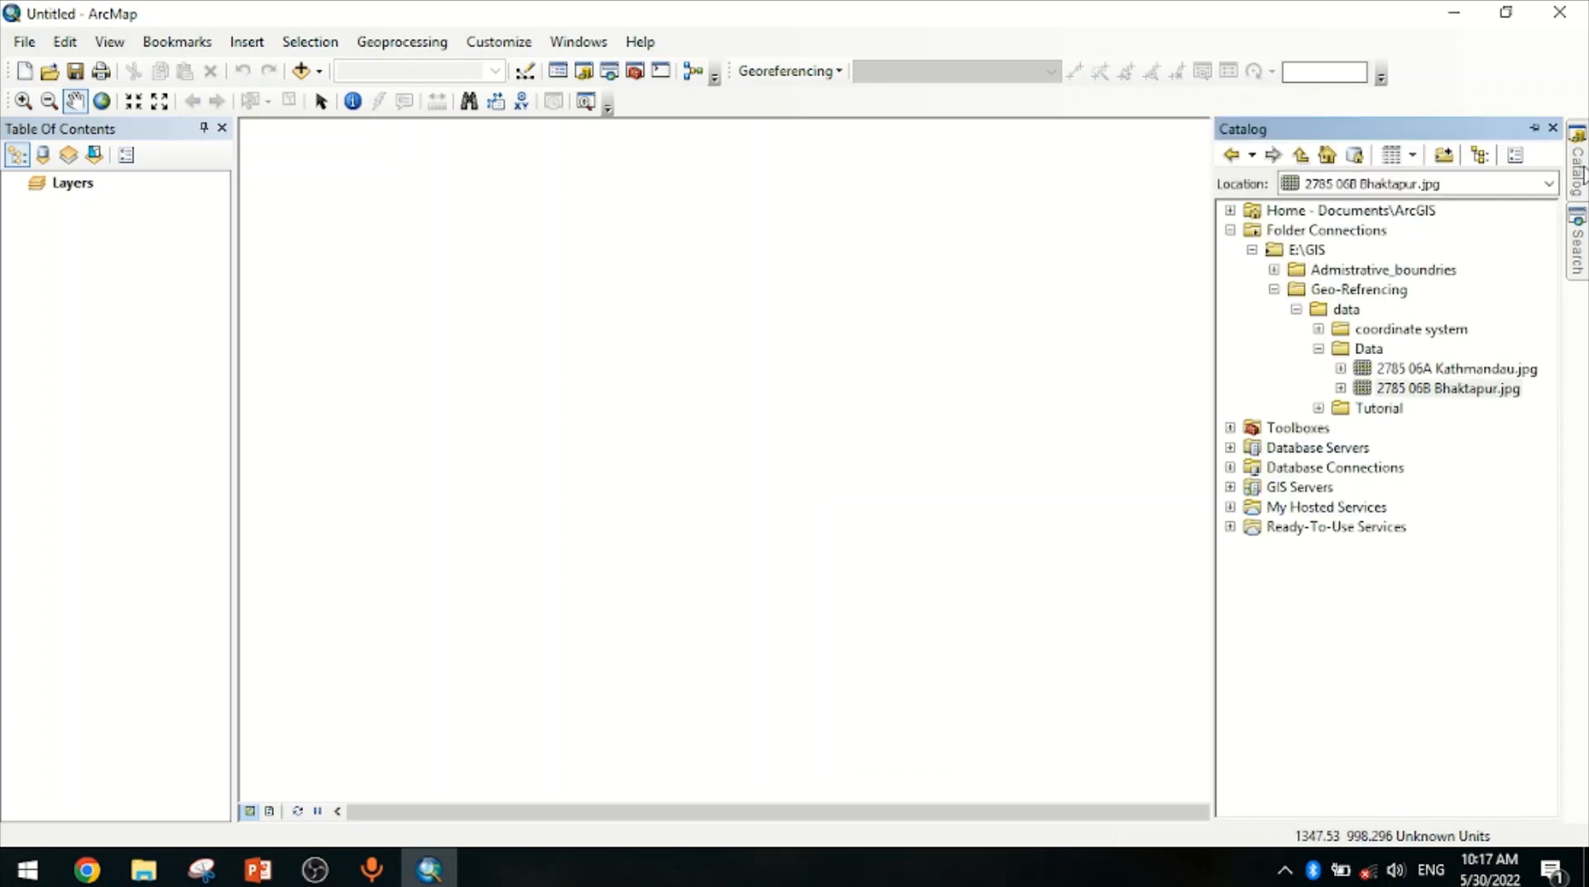
pyautogui.click(1275, 269)
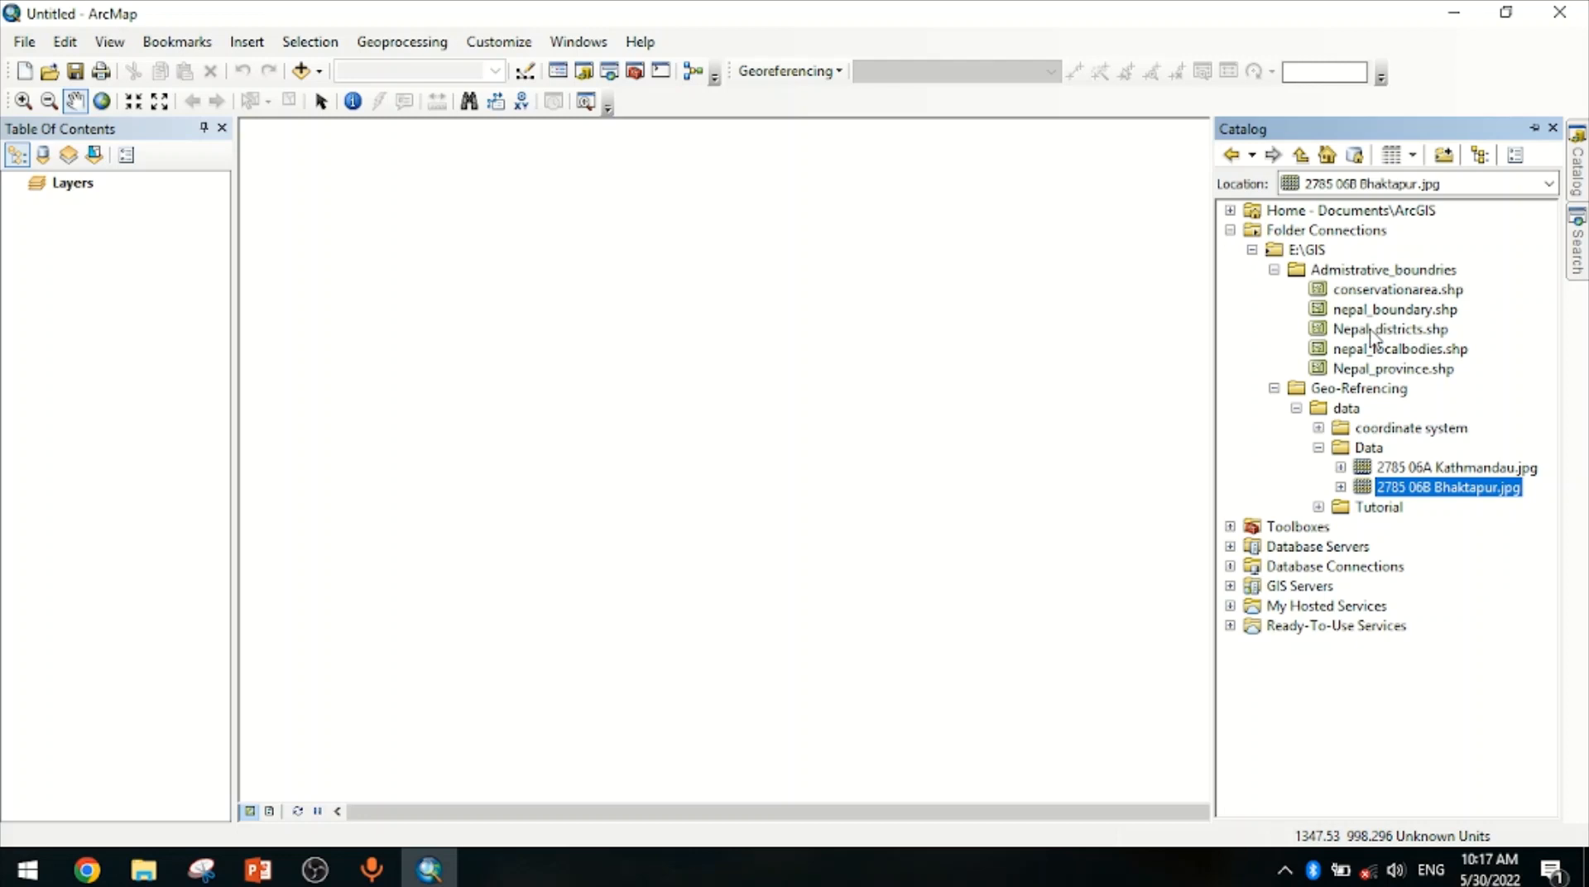
pyautogui.moveTo(1371, 335); pyautogui.dragTo(664, 431)
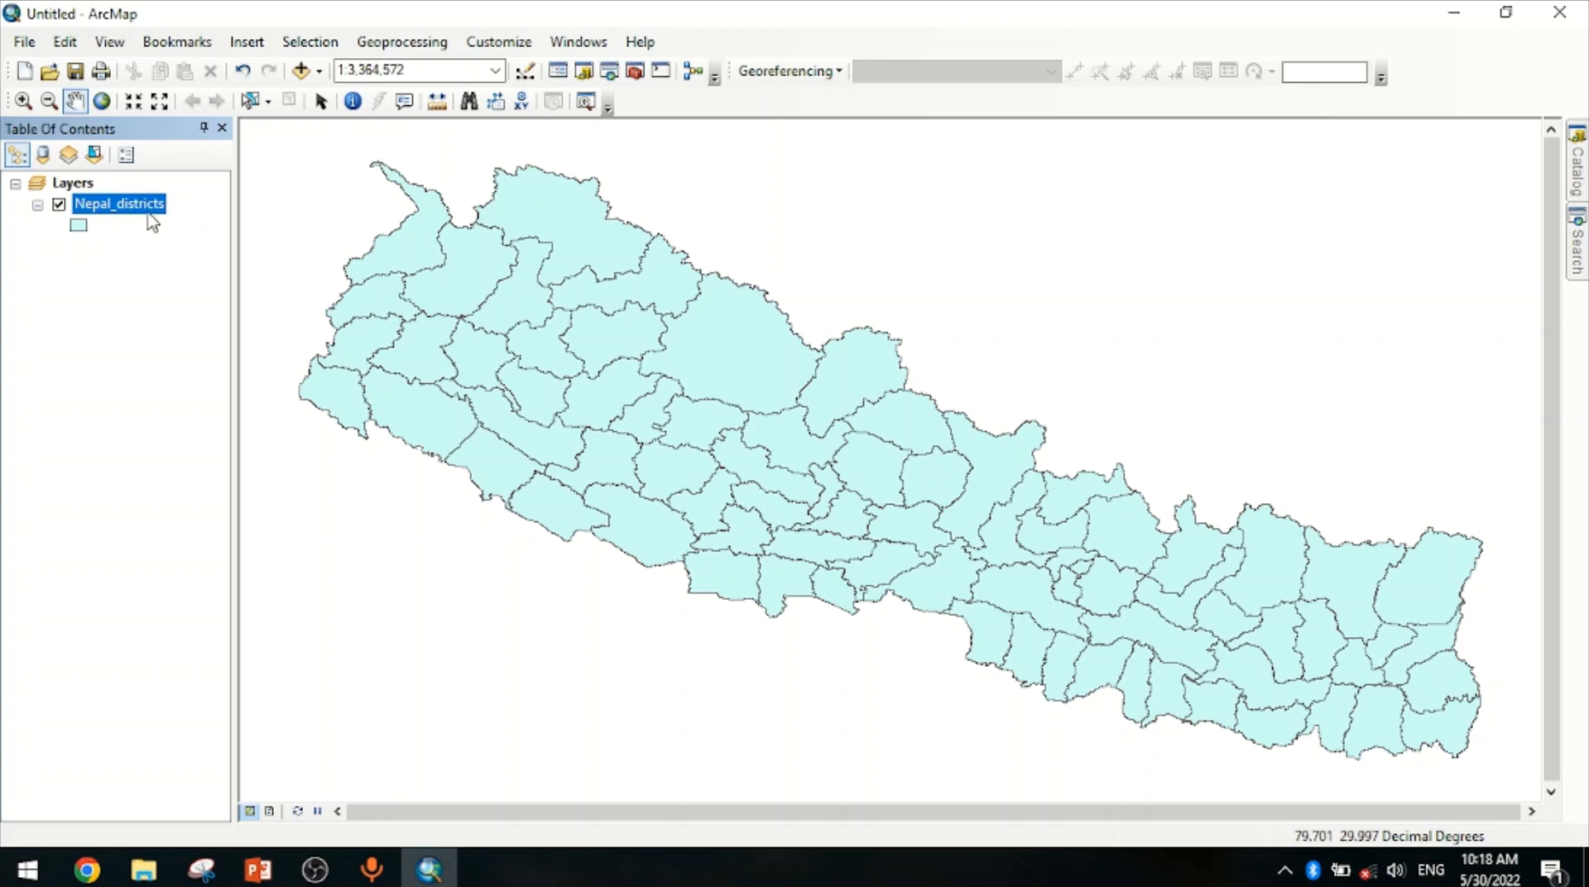
# Turn on labels for the Nepal_districts layer and label features by the DISTRICT field
pyautogui.rightClick(123, 213)
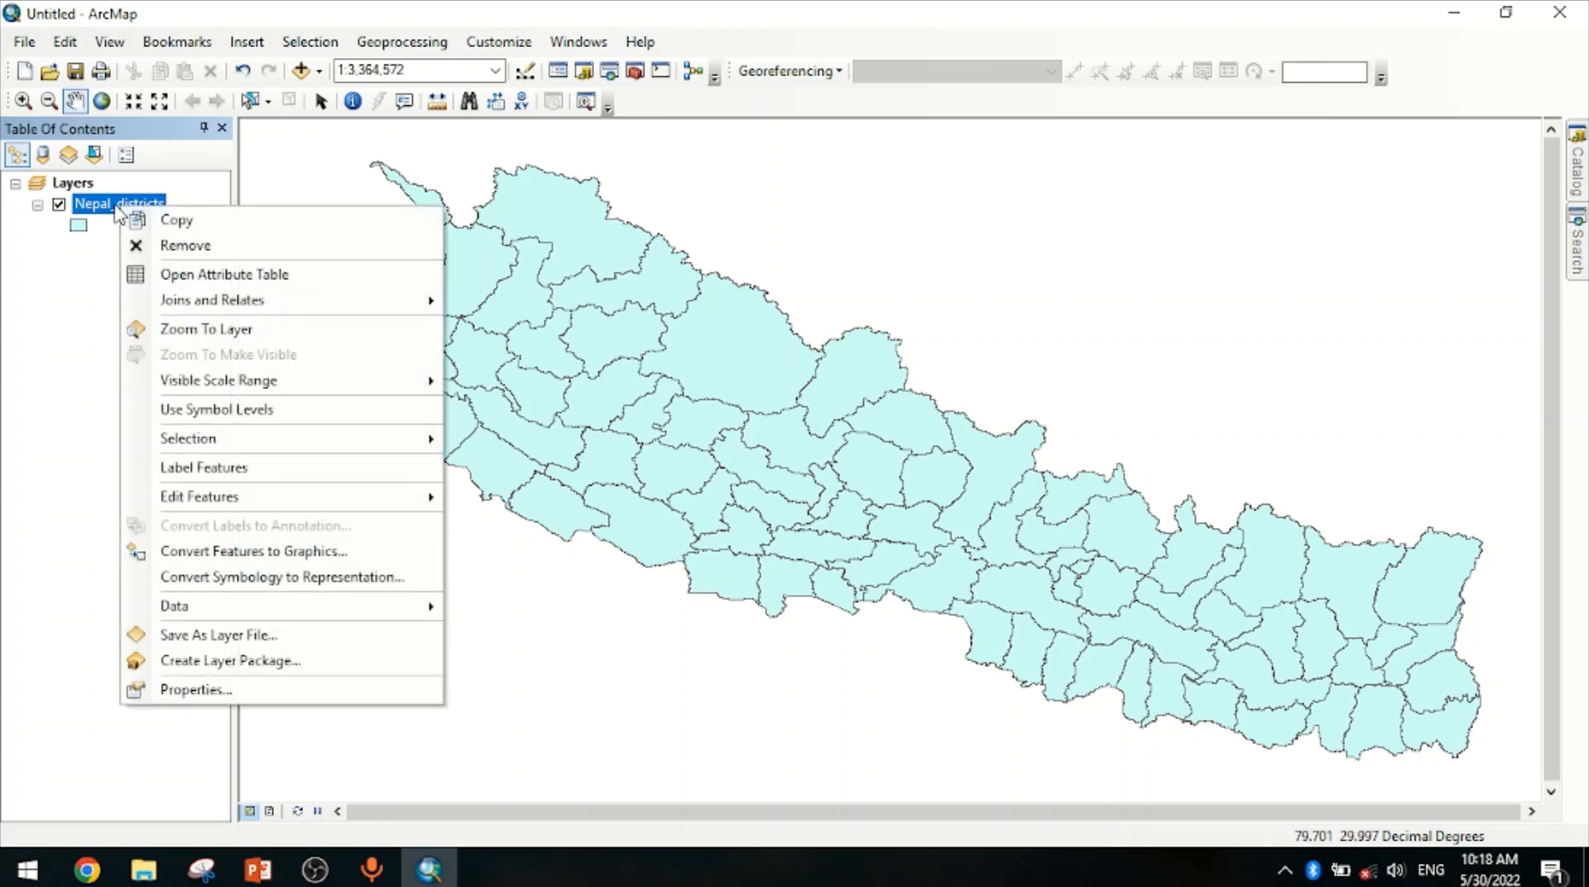
pyautogui.click(170, 472)
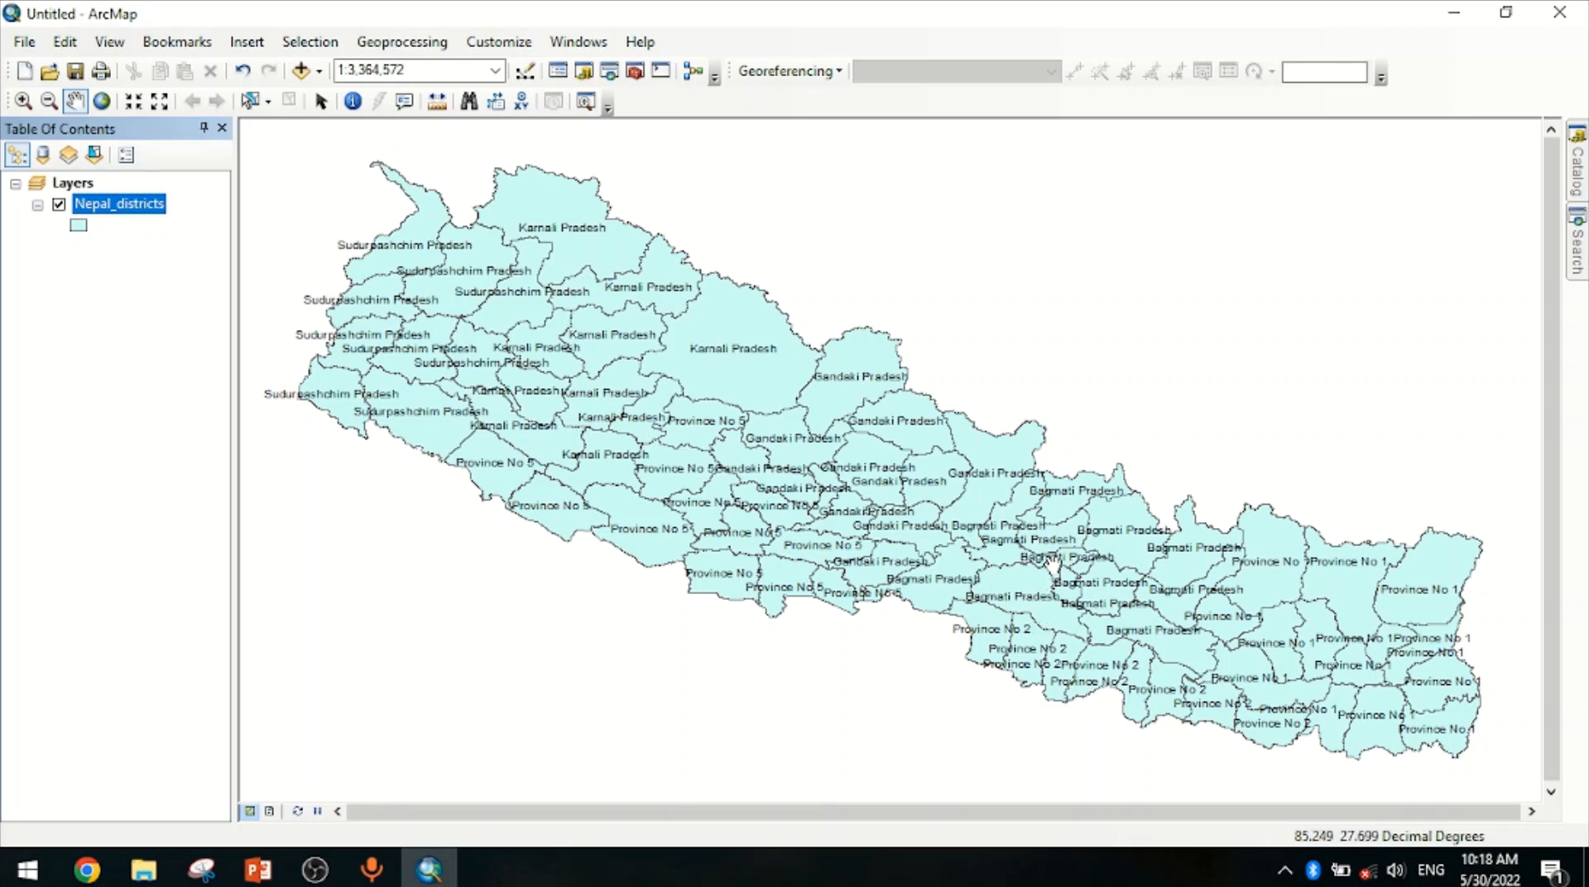
pyautogui.rightClick(107, 208)
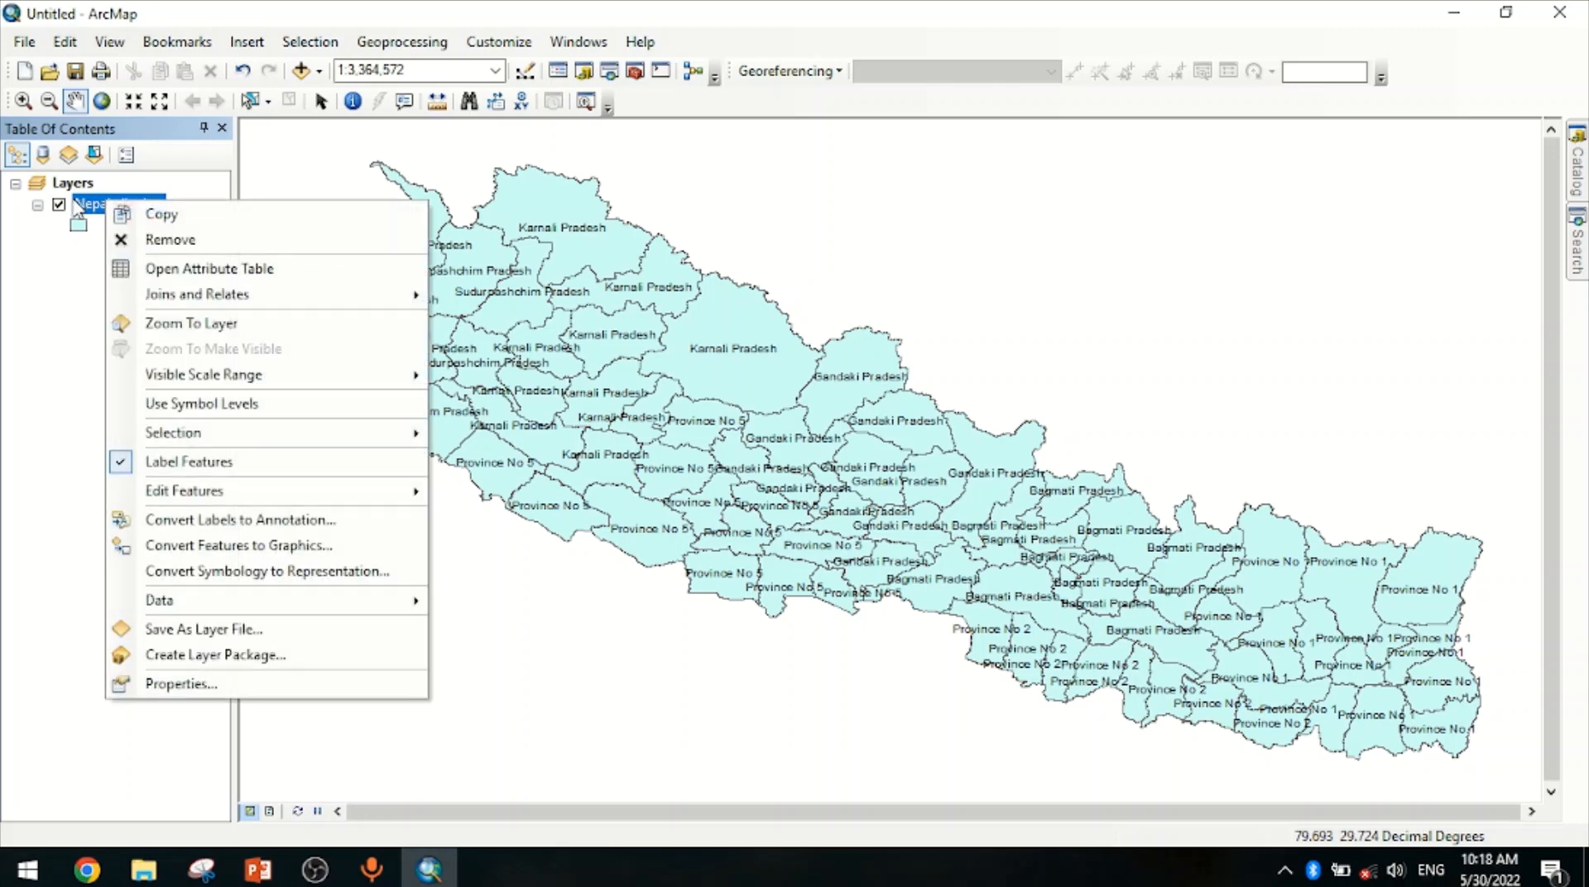
pyautogui.click(187, 684)
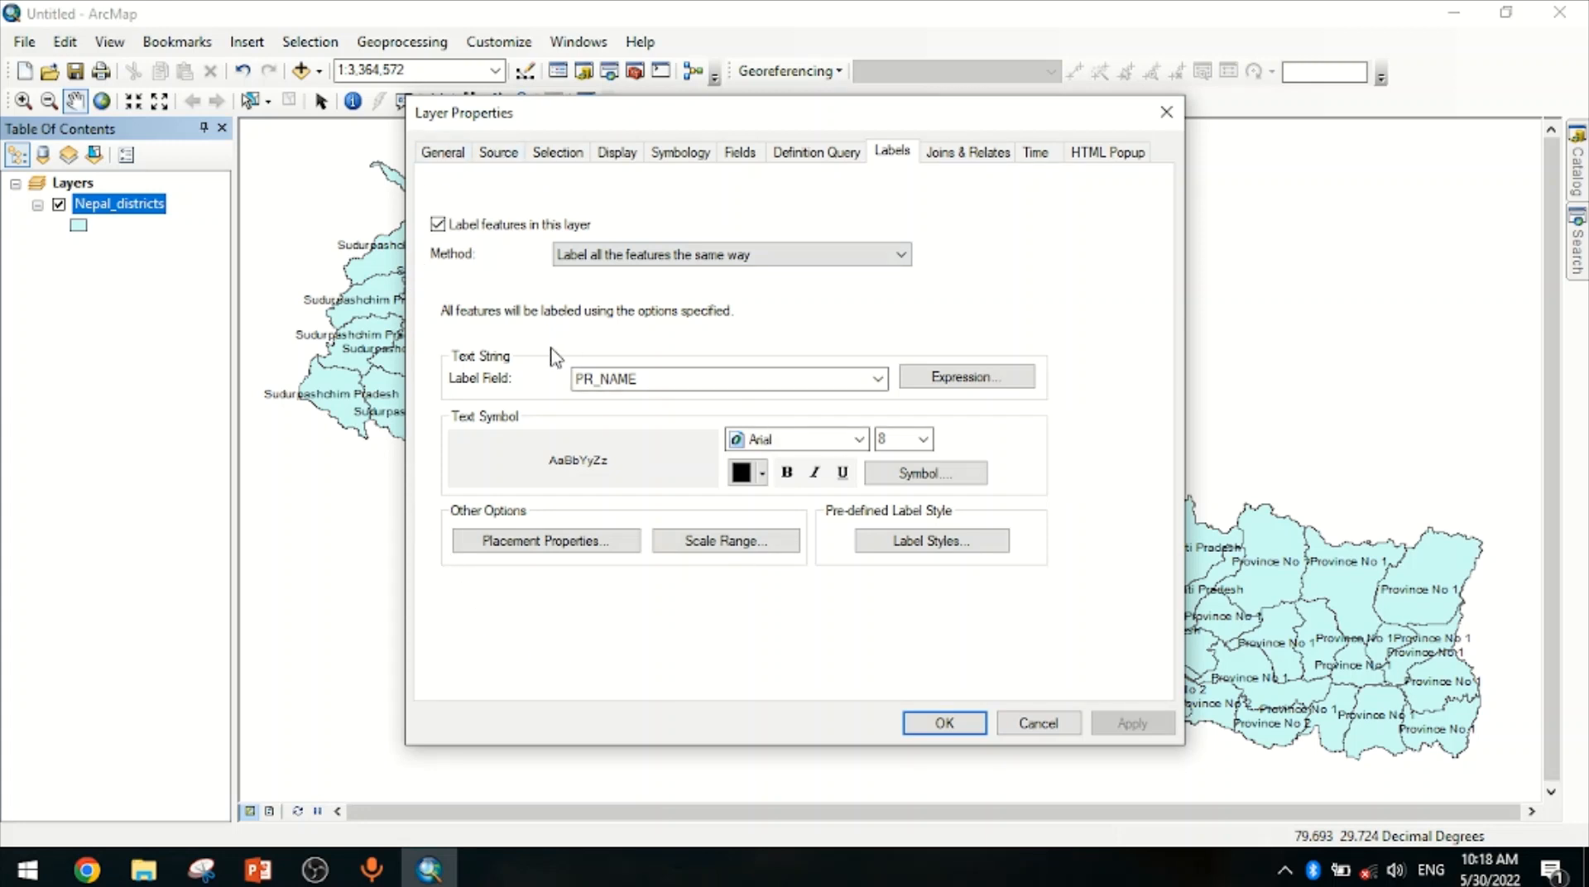
pyautogui.click(624, 386)
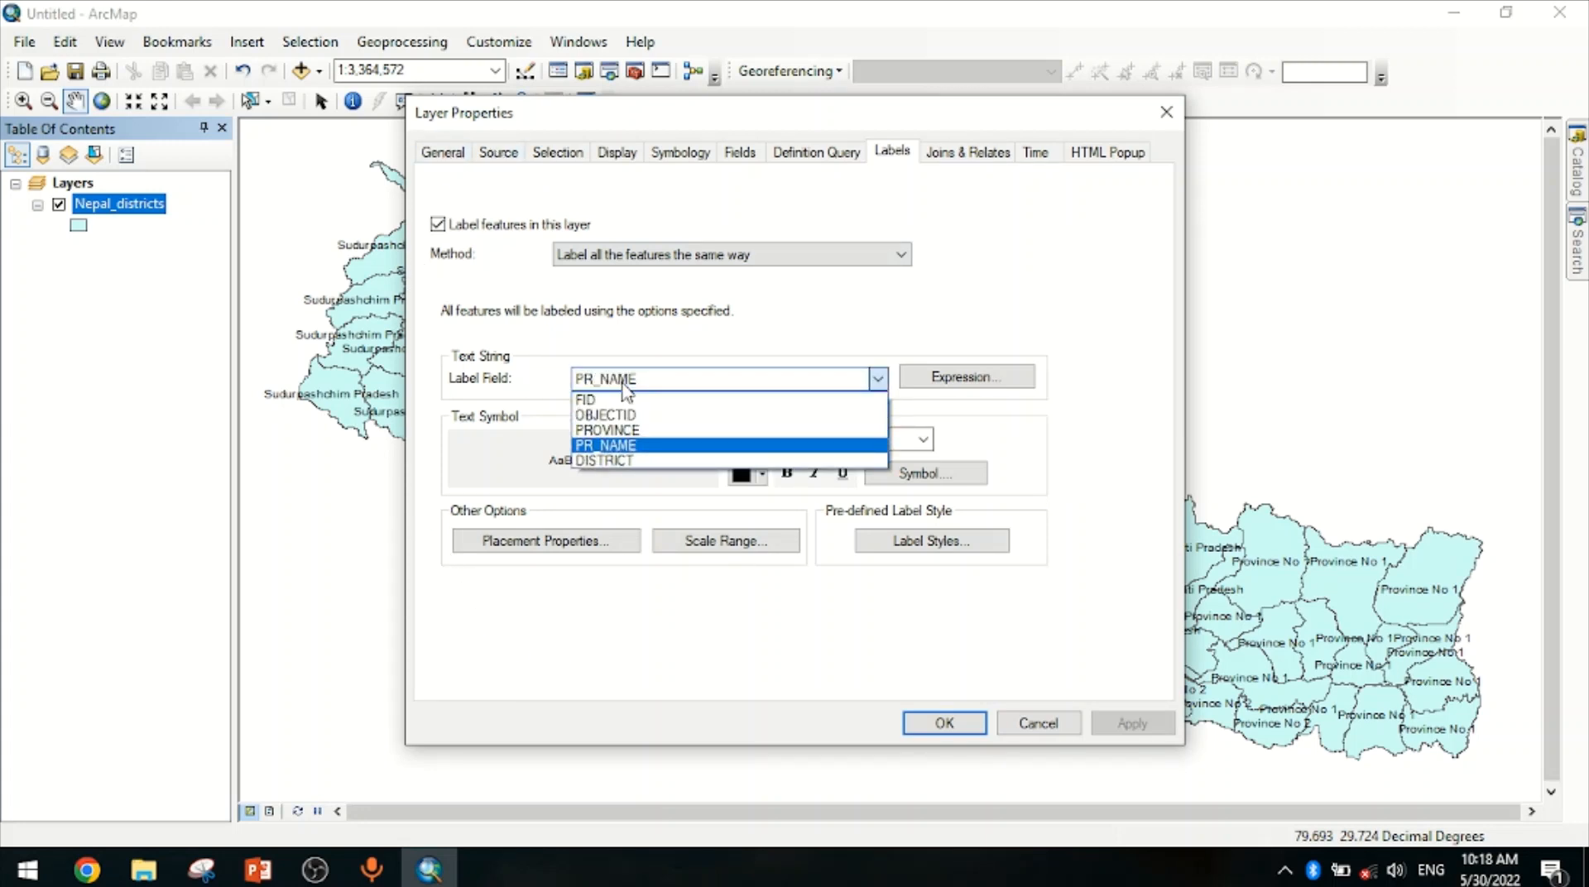
pyautogui.click(634, 461)
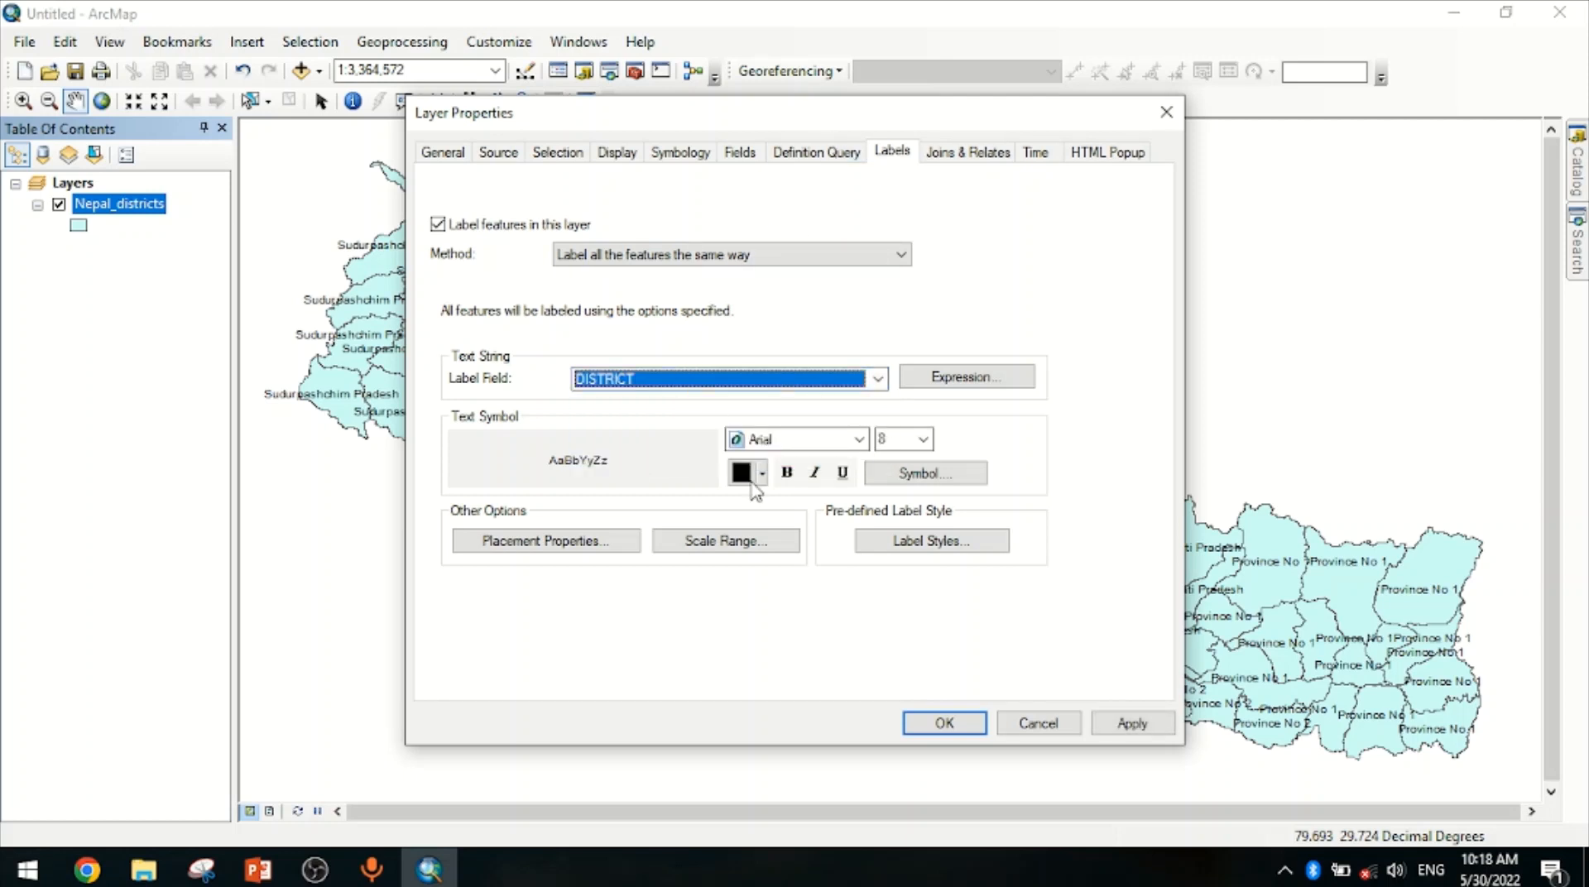
pyautogui.click(942, 723)
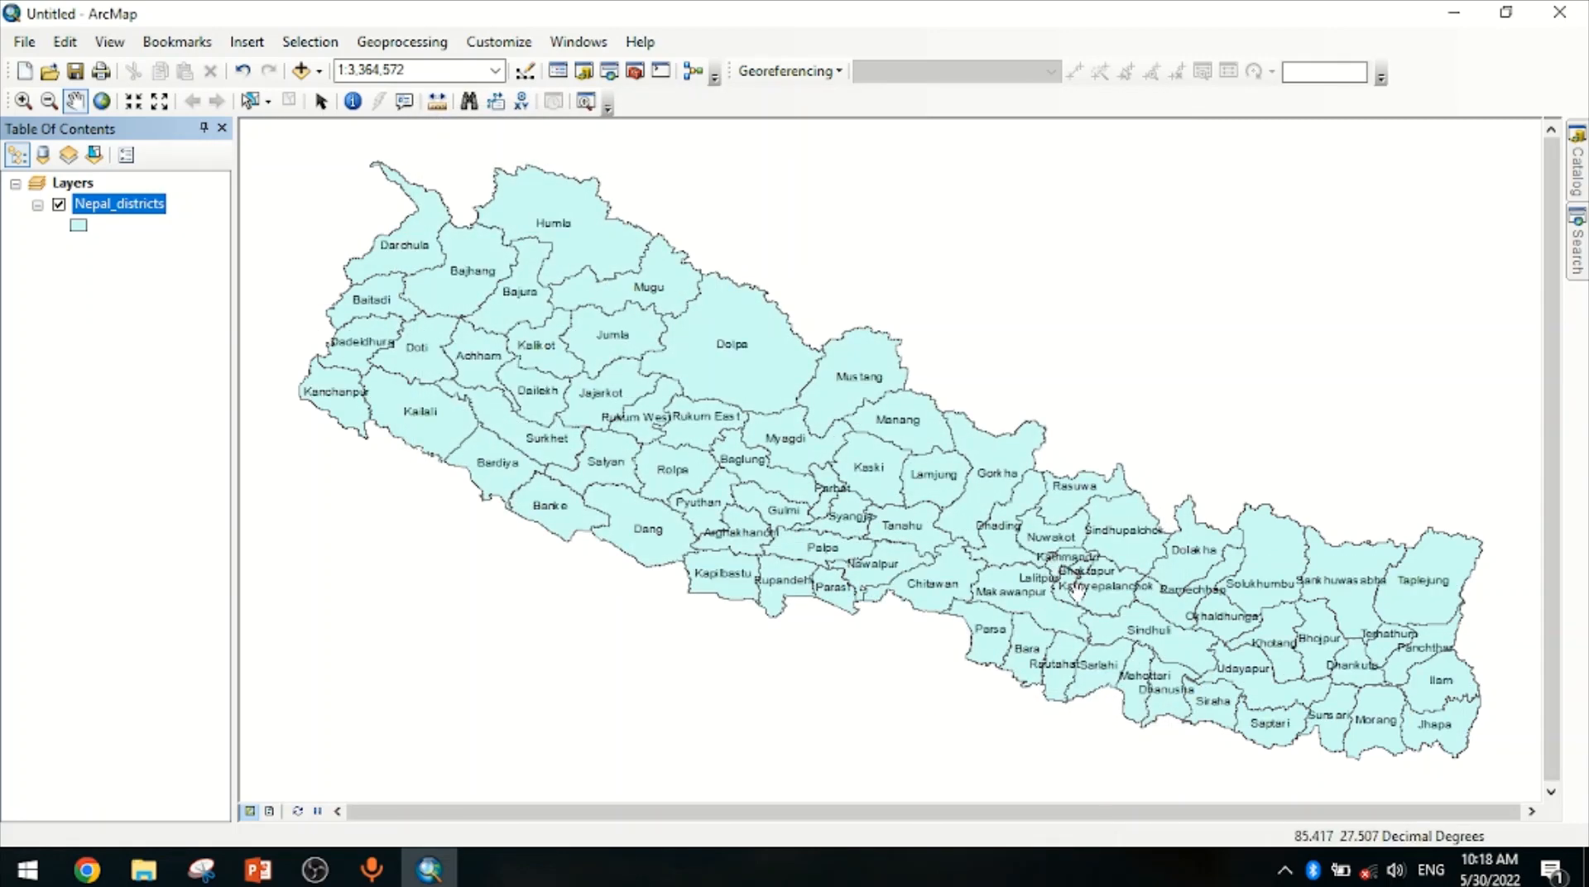
# Zoom in on the Kathmandu, Bhaktapur and Lalitpur districts area
pyautogui.scroll(-1, 1063, 591)
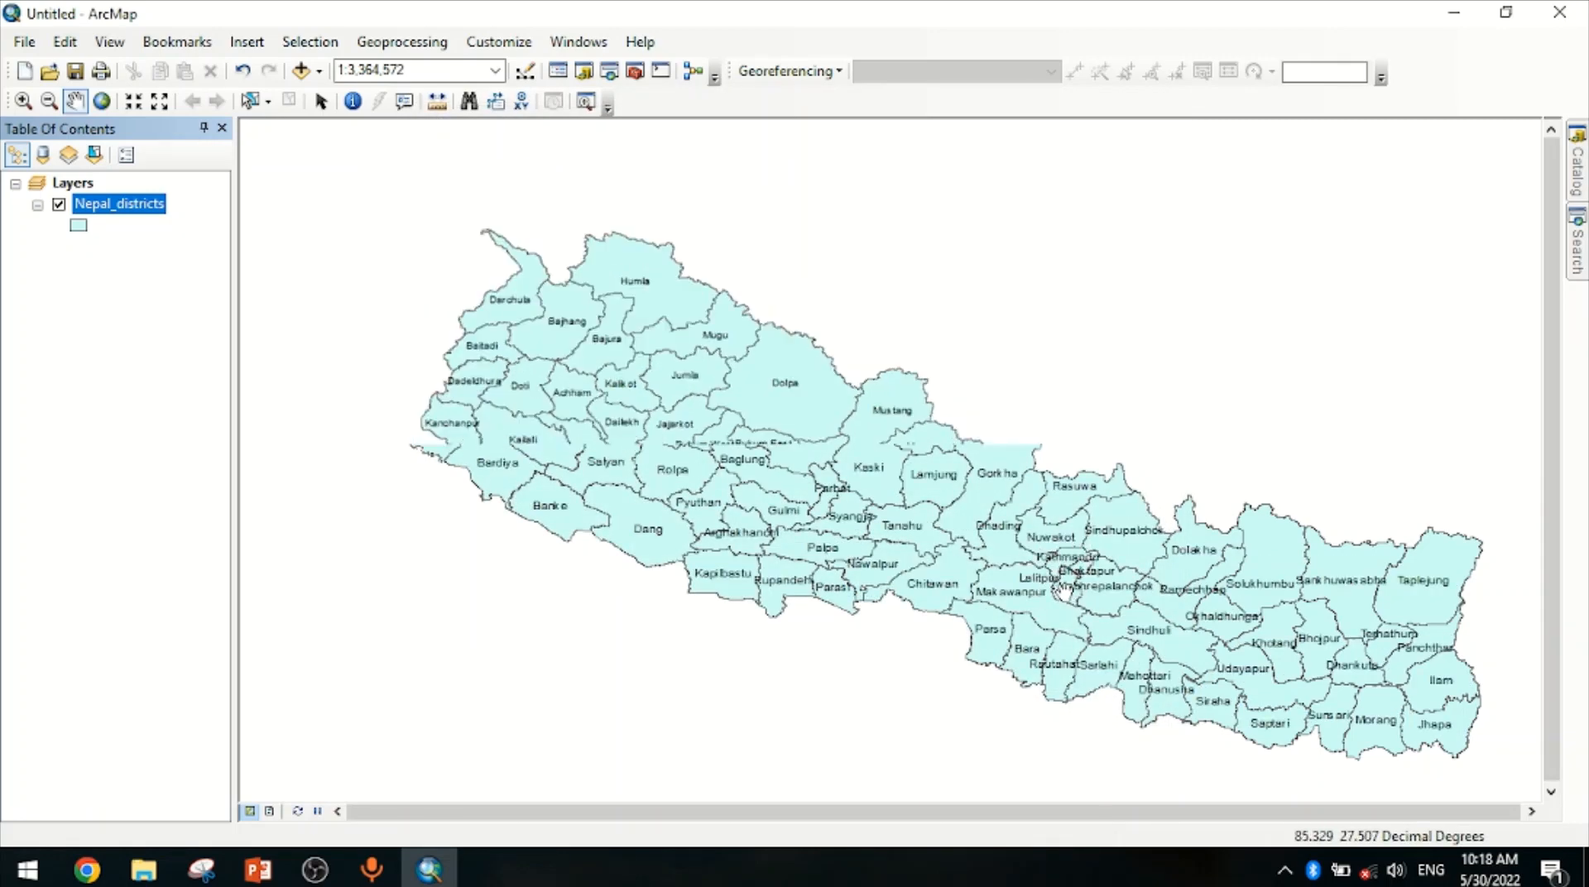
pyautogui.scroll(3, 1063, 592)
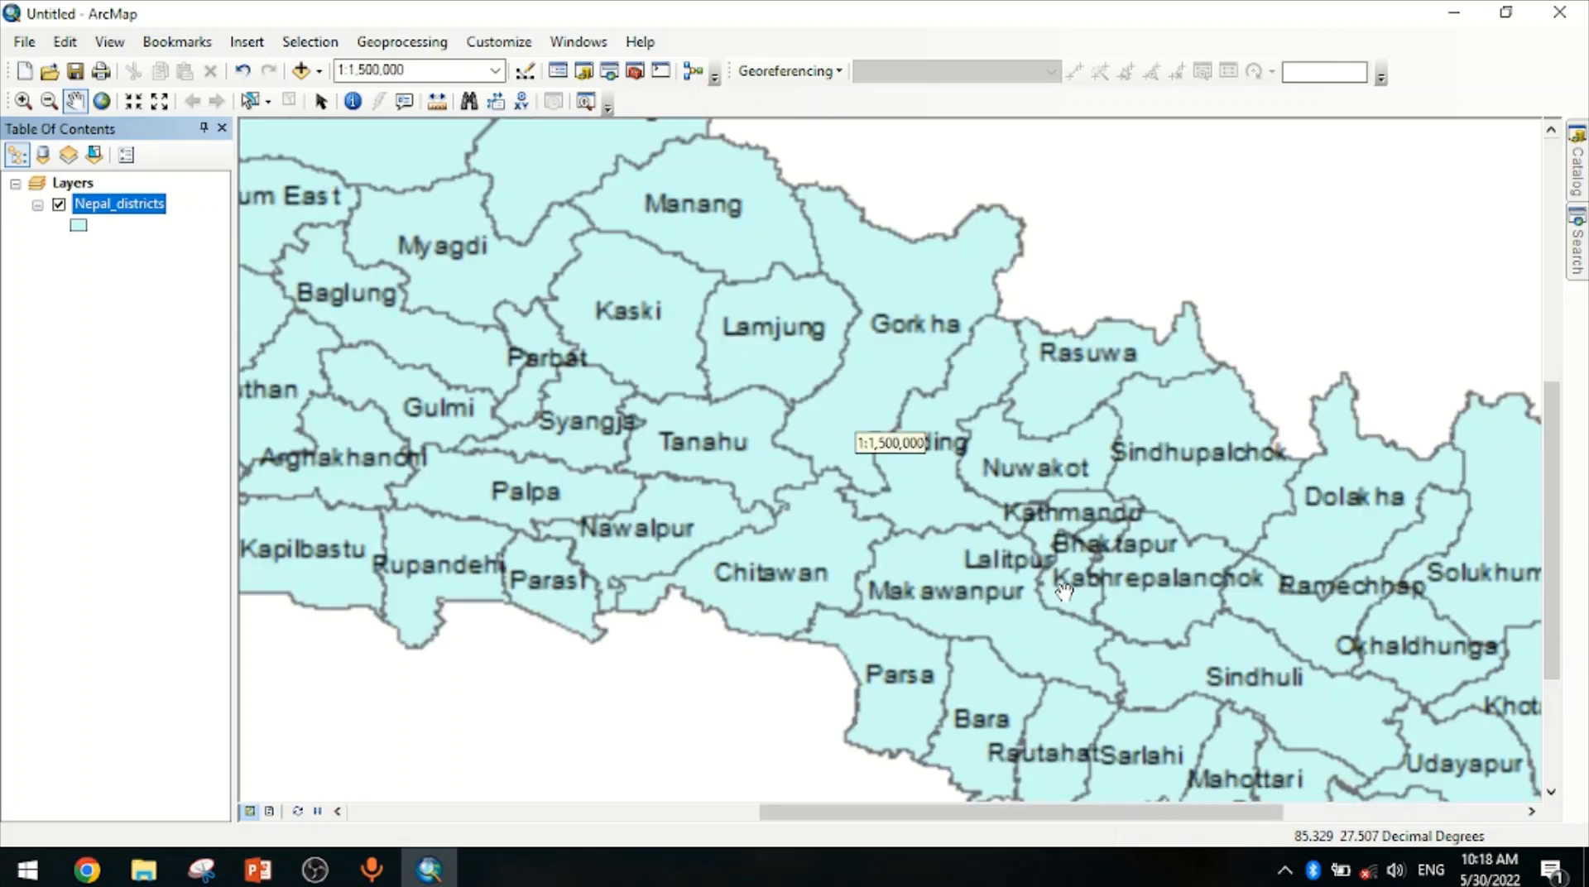
pyautogui.scroll(1, 1076, 589)
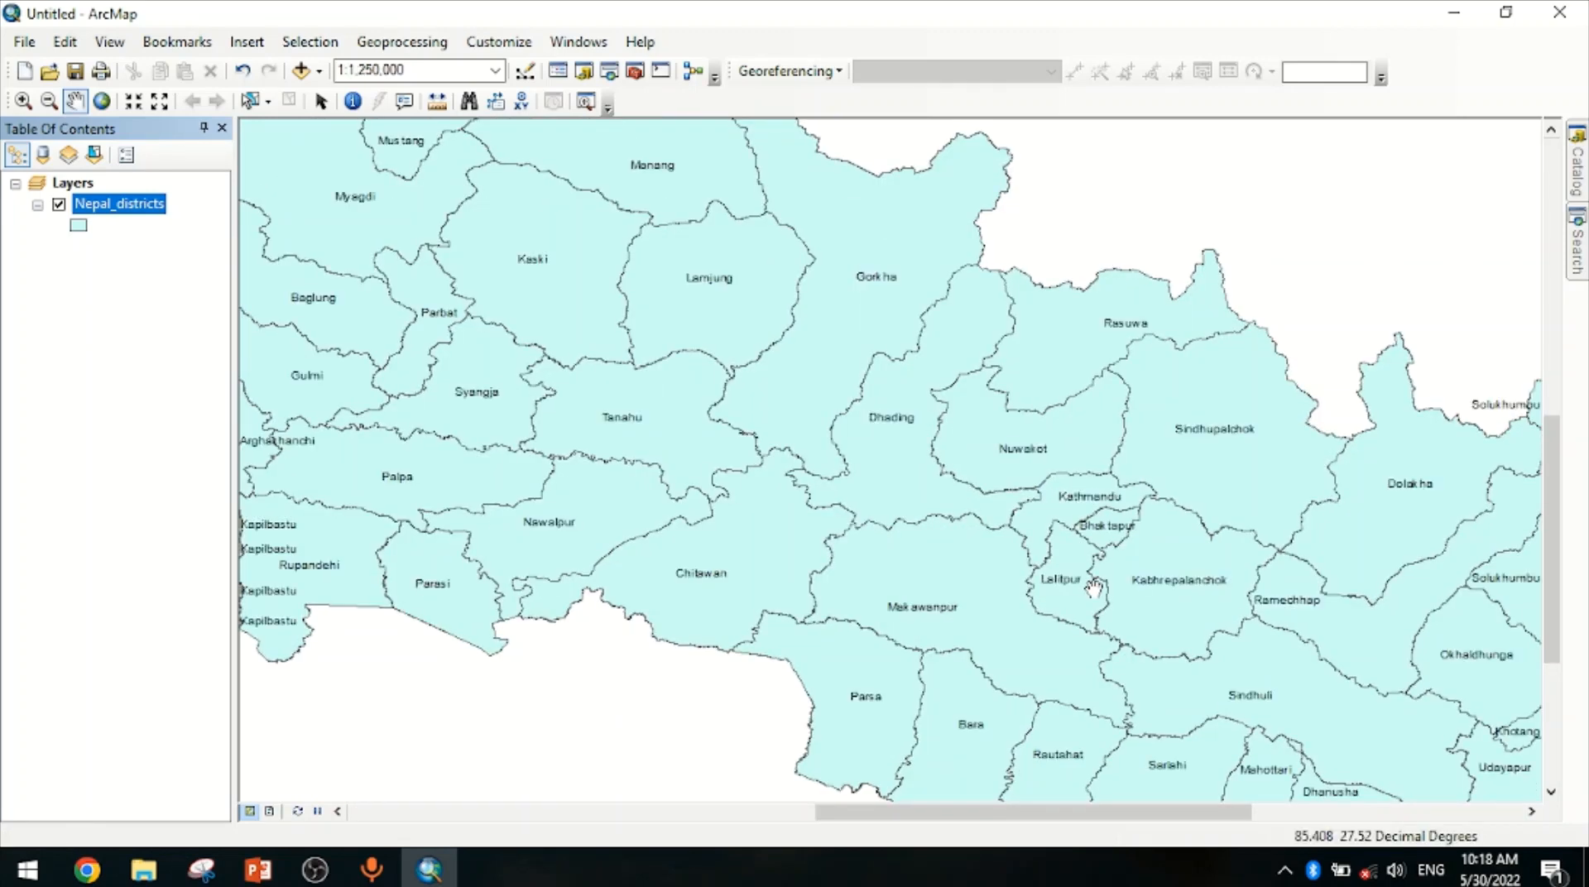
pyautogui.click(22, 102)
pyautogui.moveTo(747, 275); pyautogui.dragTo(1283, 717)
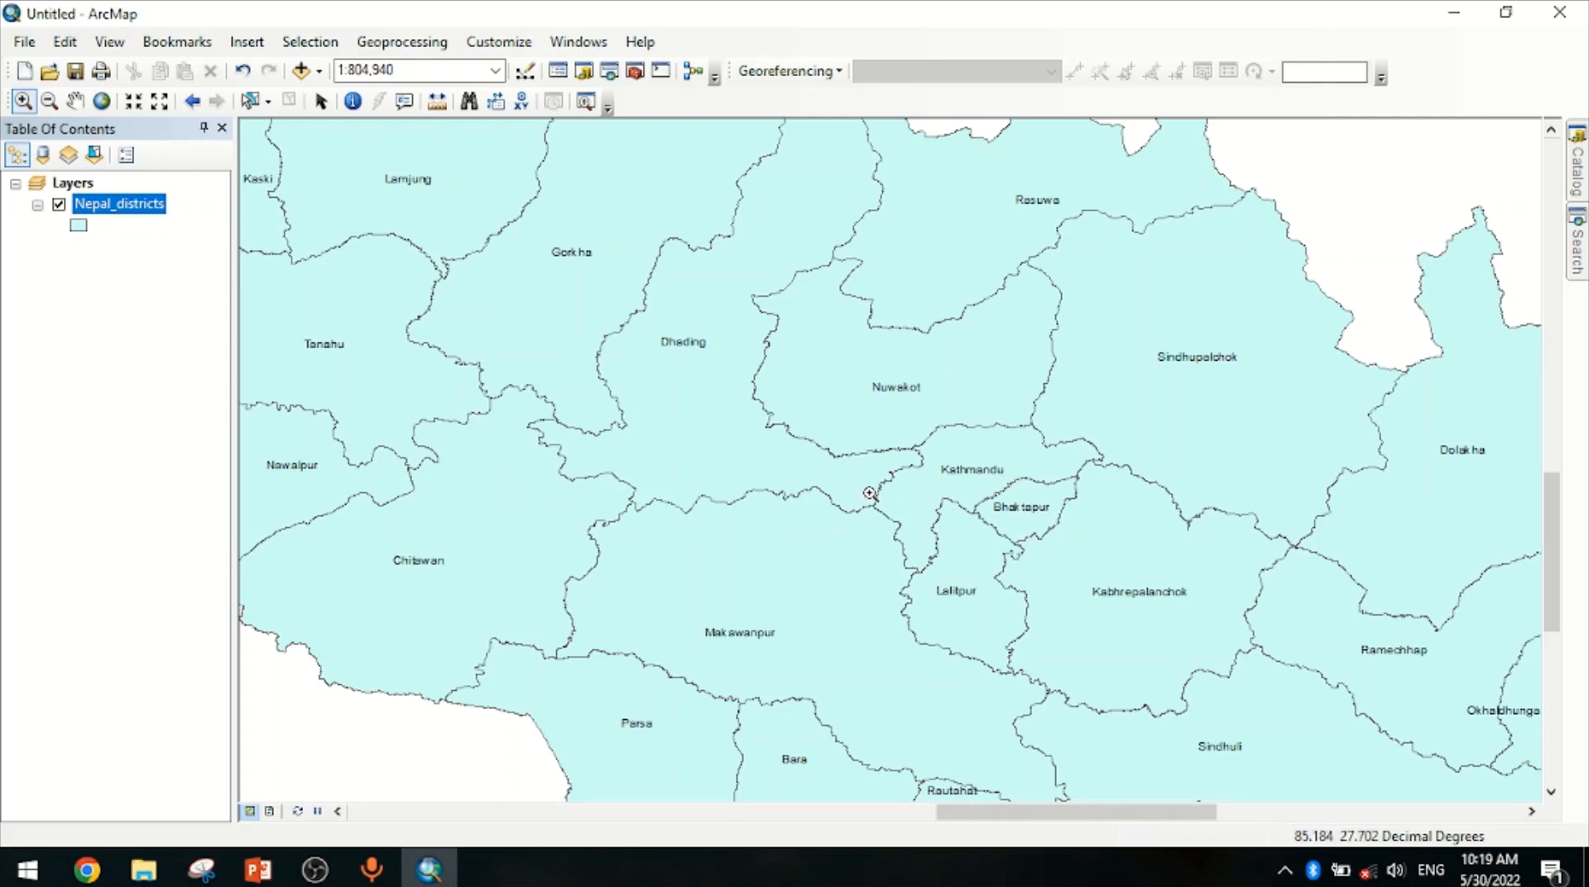
# Refresh the Geo-Refrencing folder in the Catalog to check for the rectified TIFF files
pyautogui.click(1577, 190)
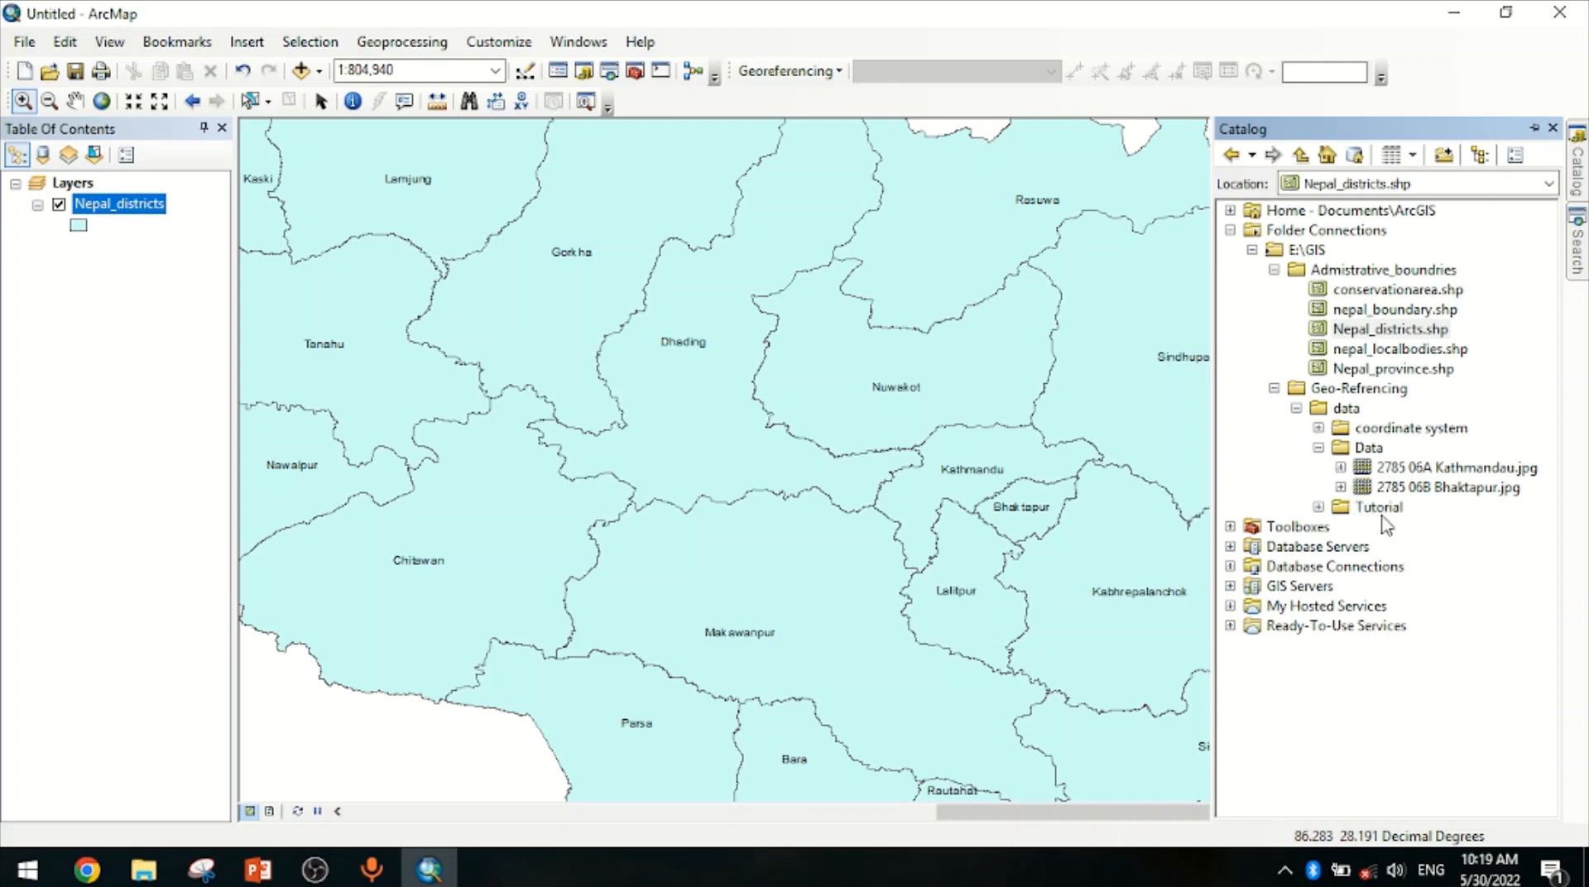
pyautogui.rightClick(1355, 389)
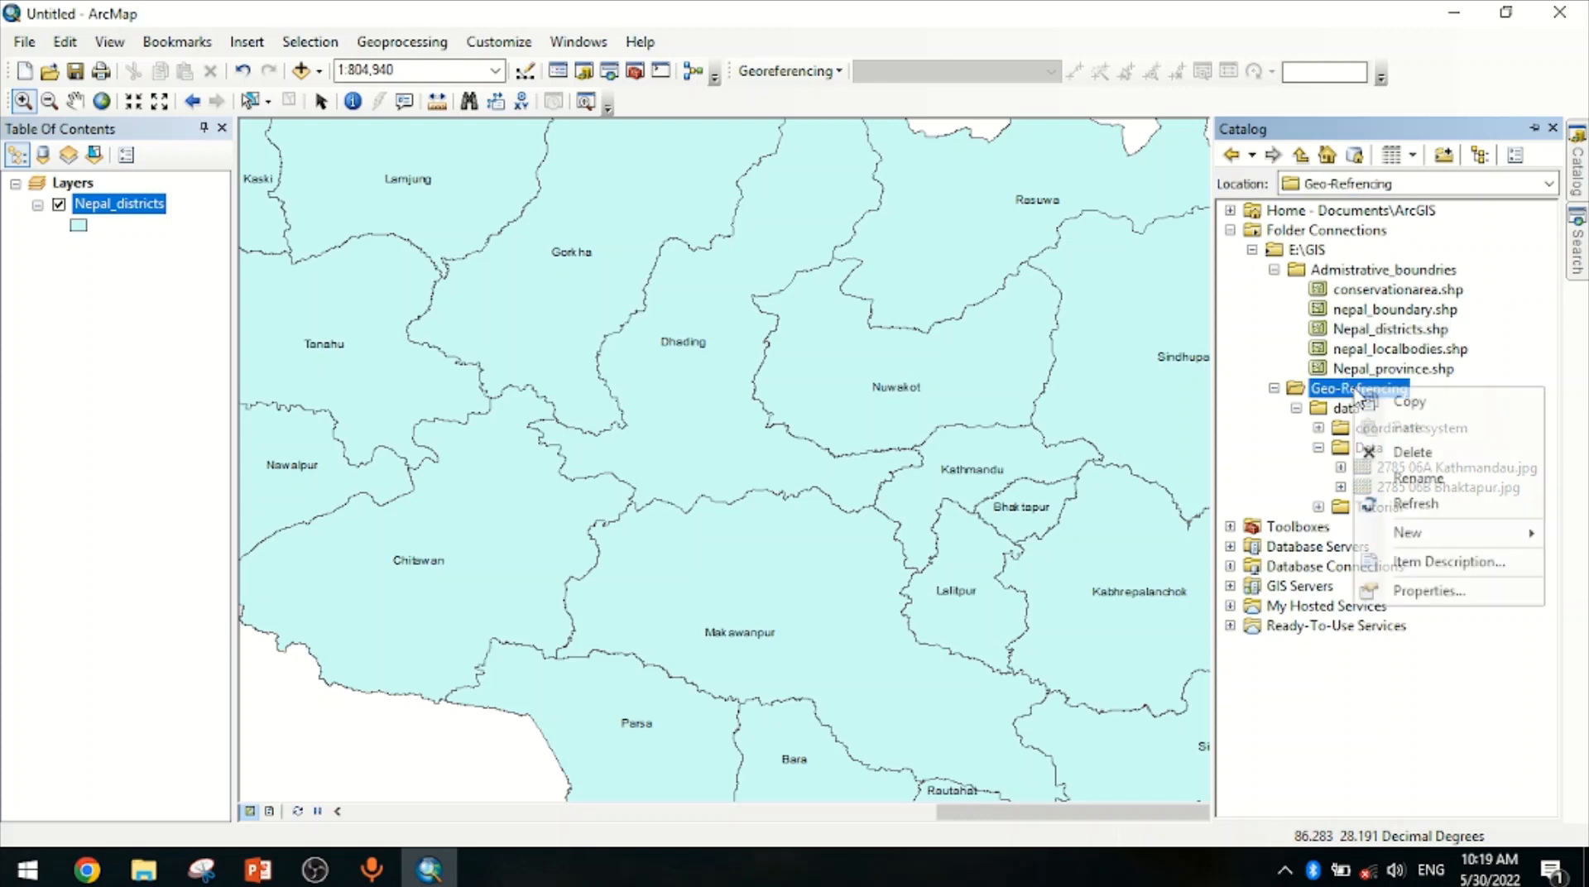
pyautogui.click(1415, 505)
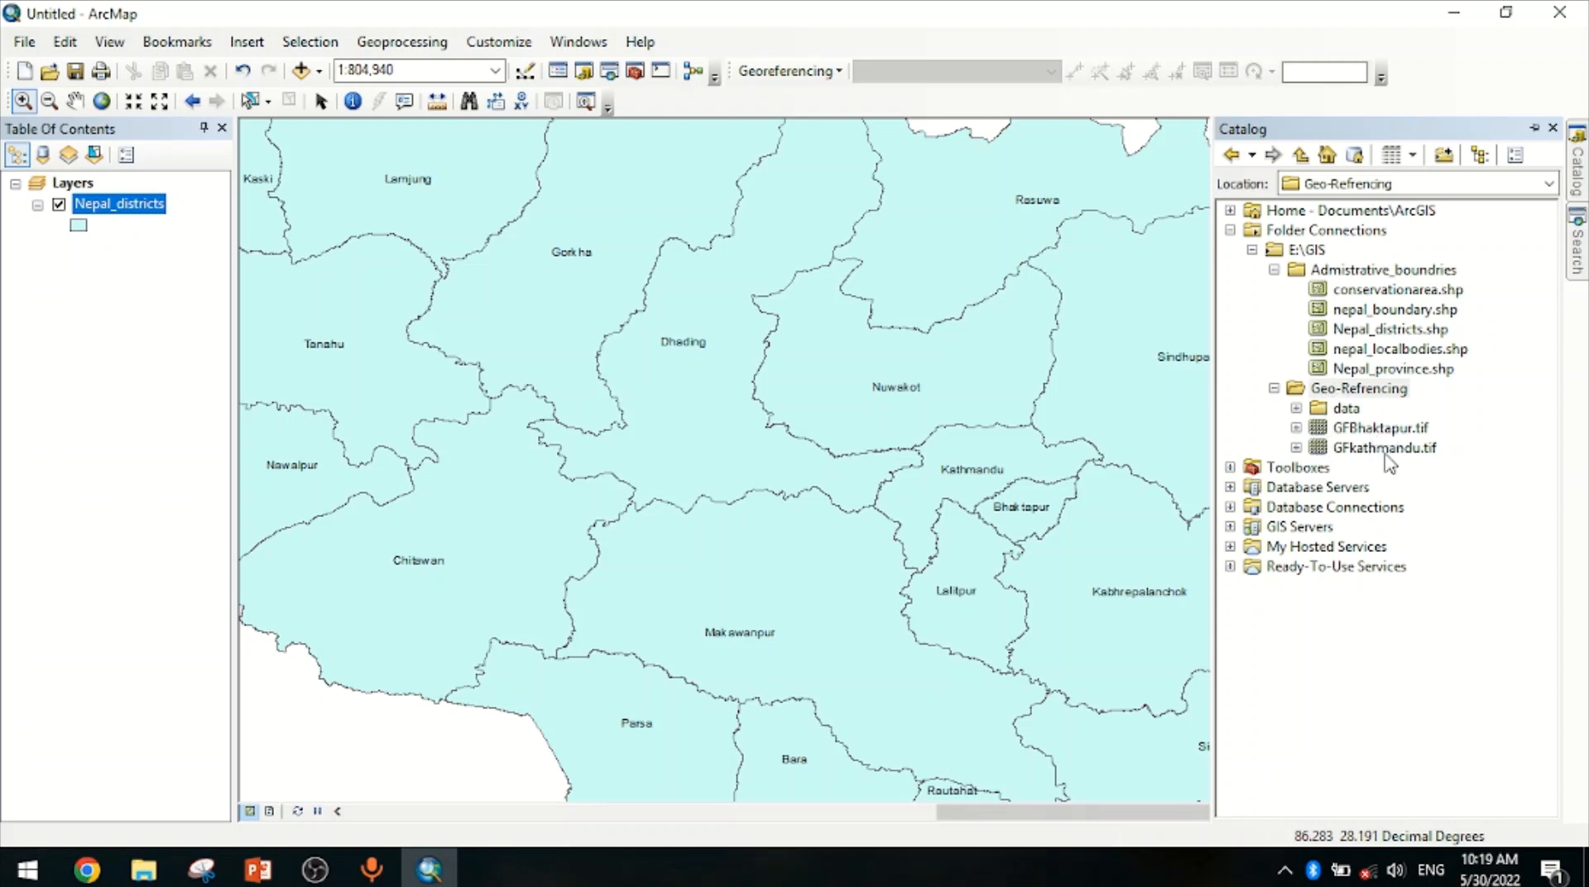
# Add GFkathmandu.tif and GFBhaktapur.tif from the Geo-Refrencing folder to the map, closing the coordinate system warnings
pyautogui.moveTo(1379, 457); pyautogui.dragTo(881, 521)
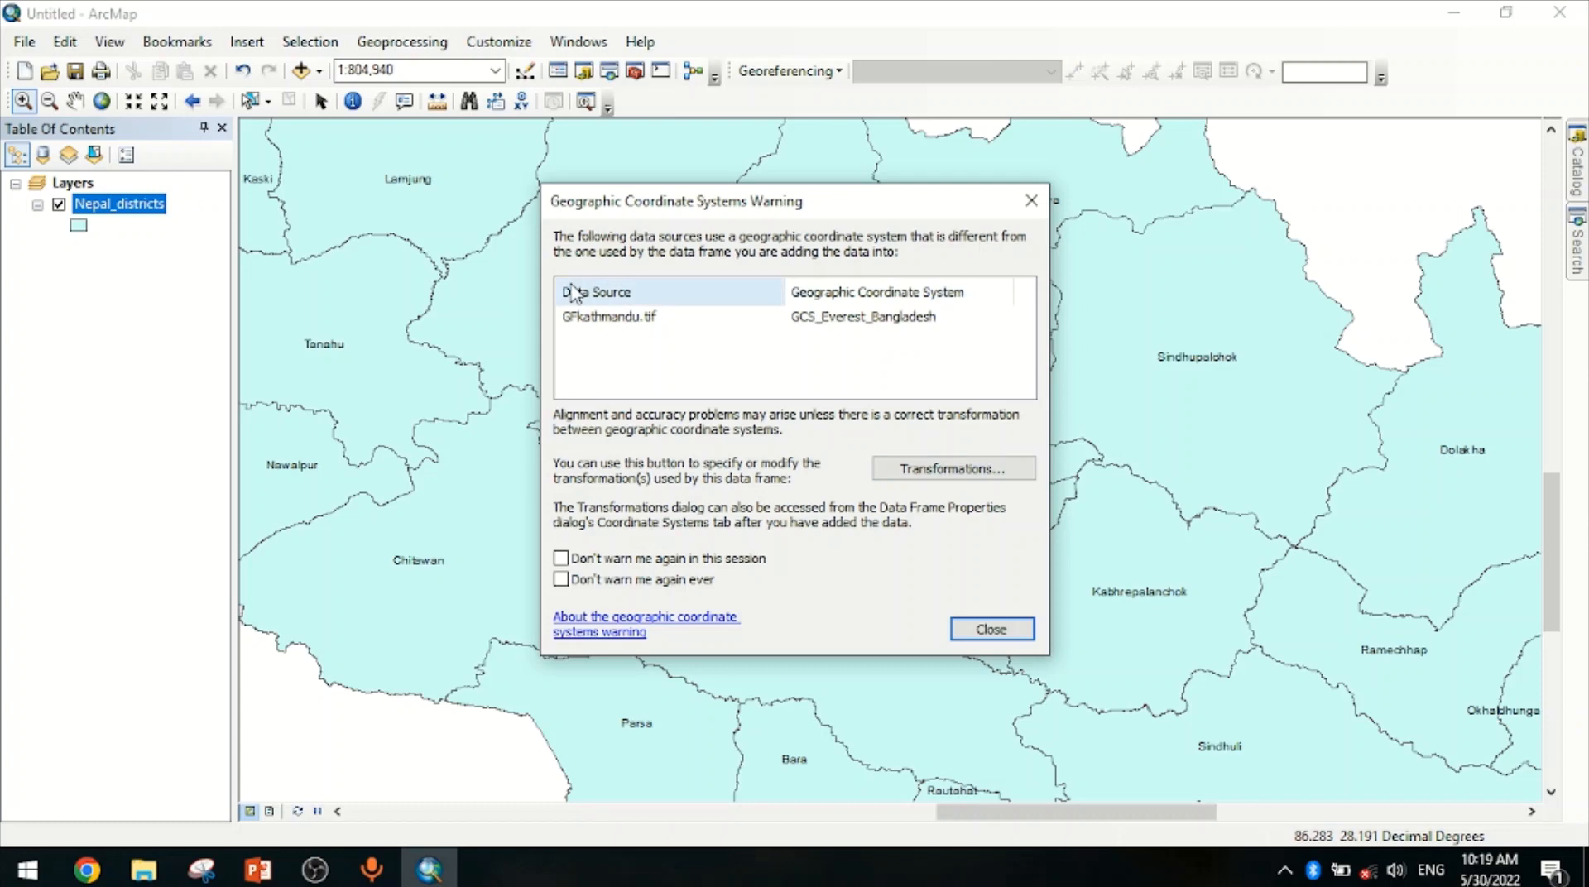
pyautogui.click(992, 630)
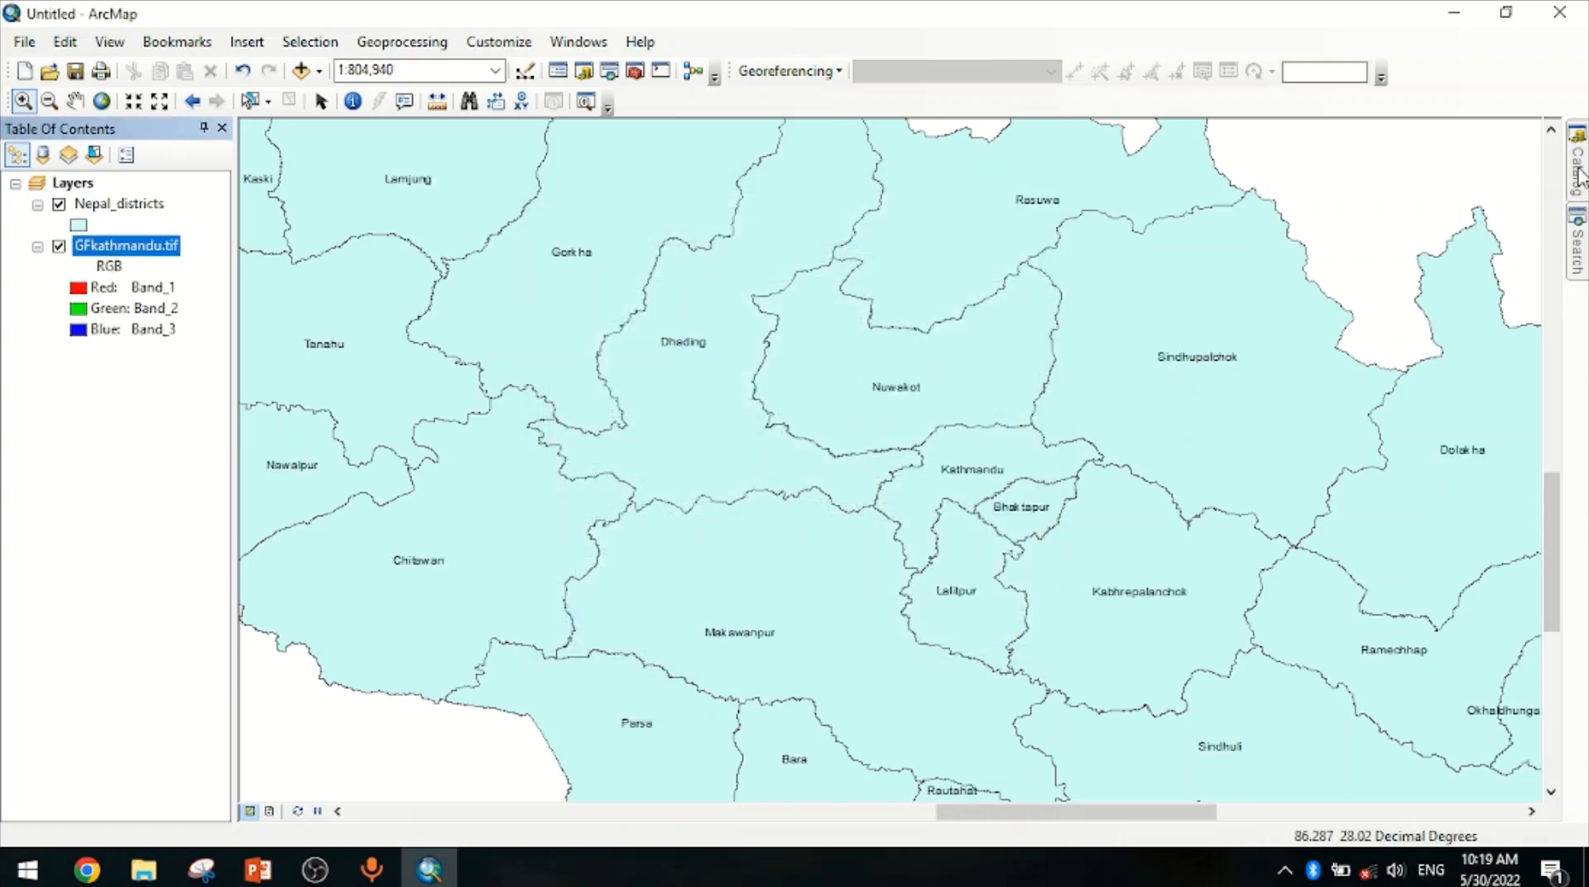
pyautogui.moveTo(1580, 175)
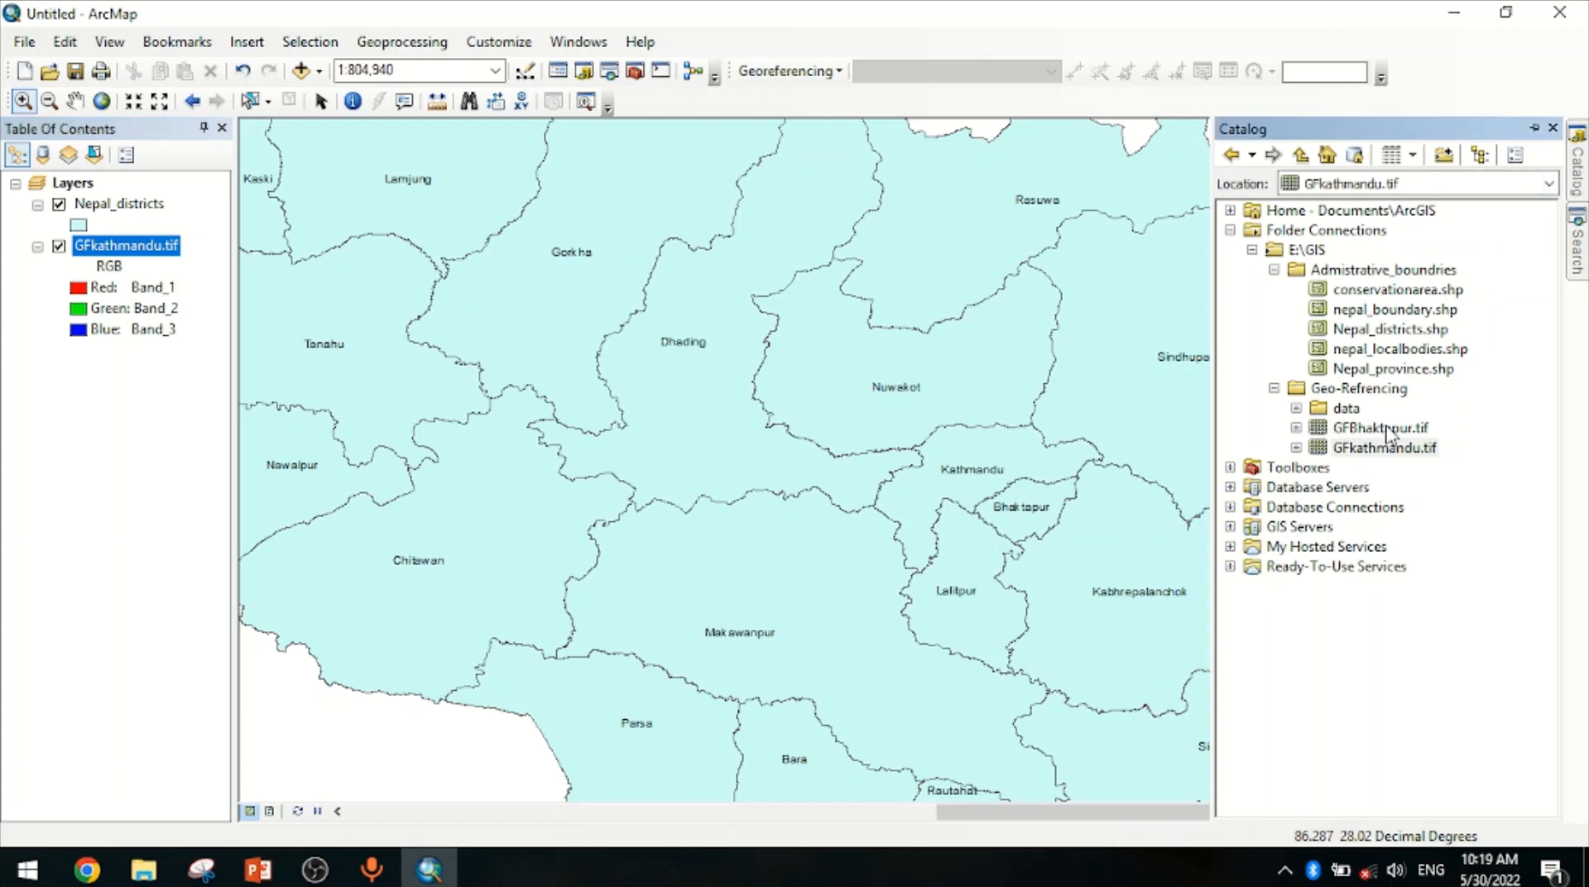
pyautogui.moveTo(1387, 431); pyautogui.dragTo(913, 514)
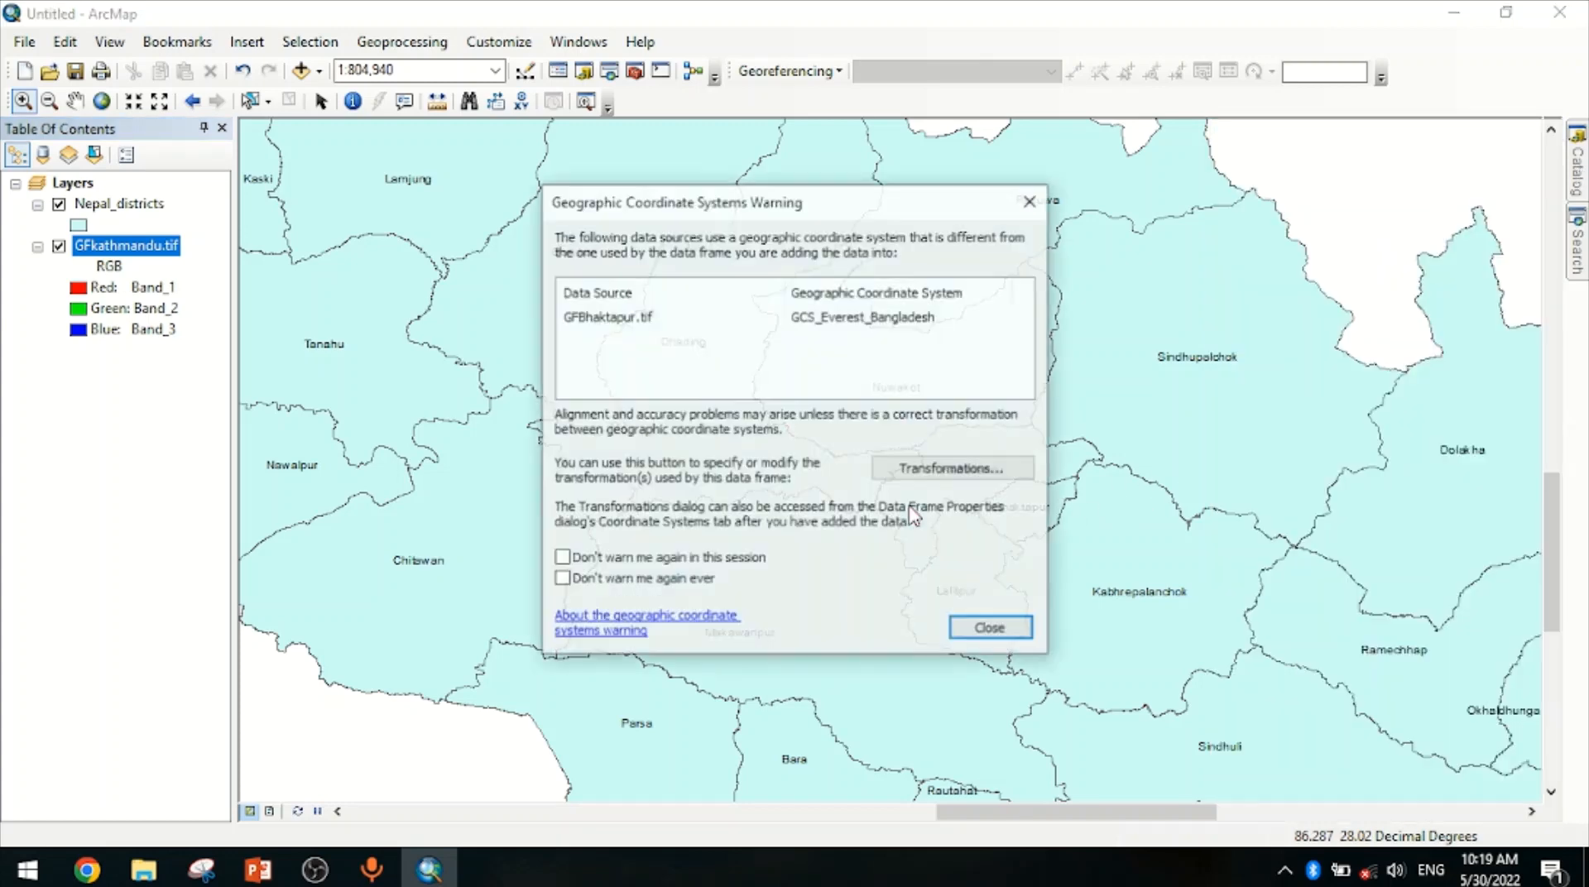
pyautogui.click(986, 629)
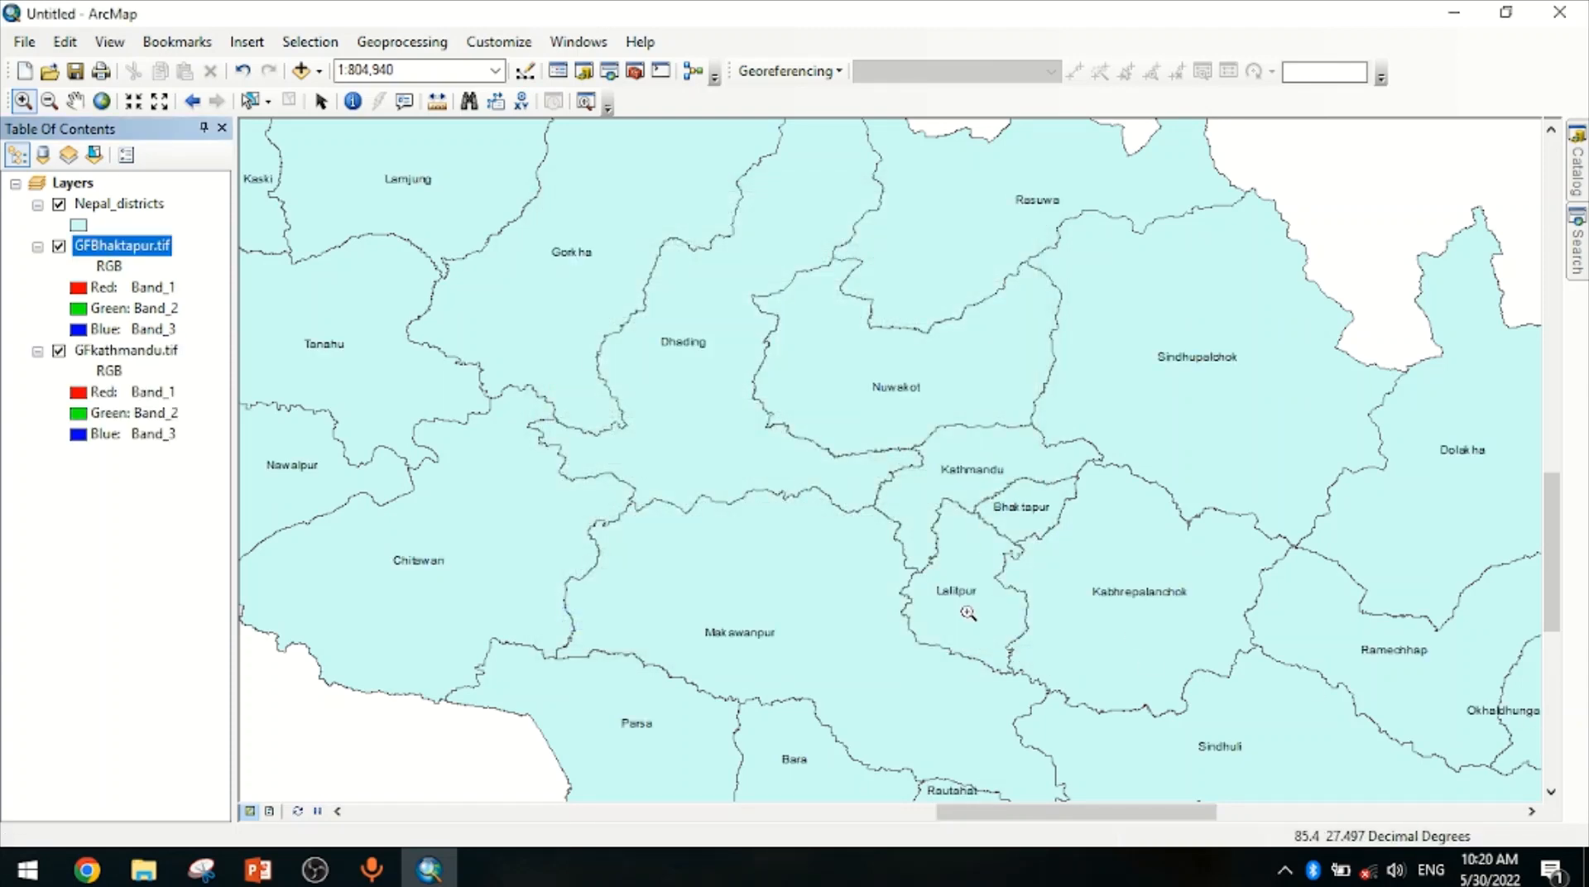
# Reorder the layers so GFkathmandu.tif is on top, then GFBhaktapur.tif, both above Nepal_districts
pyautogui.click(49, 101)
pyautogui.click(1126, 656)
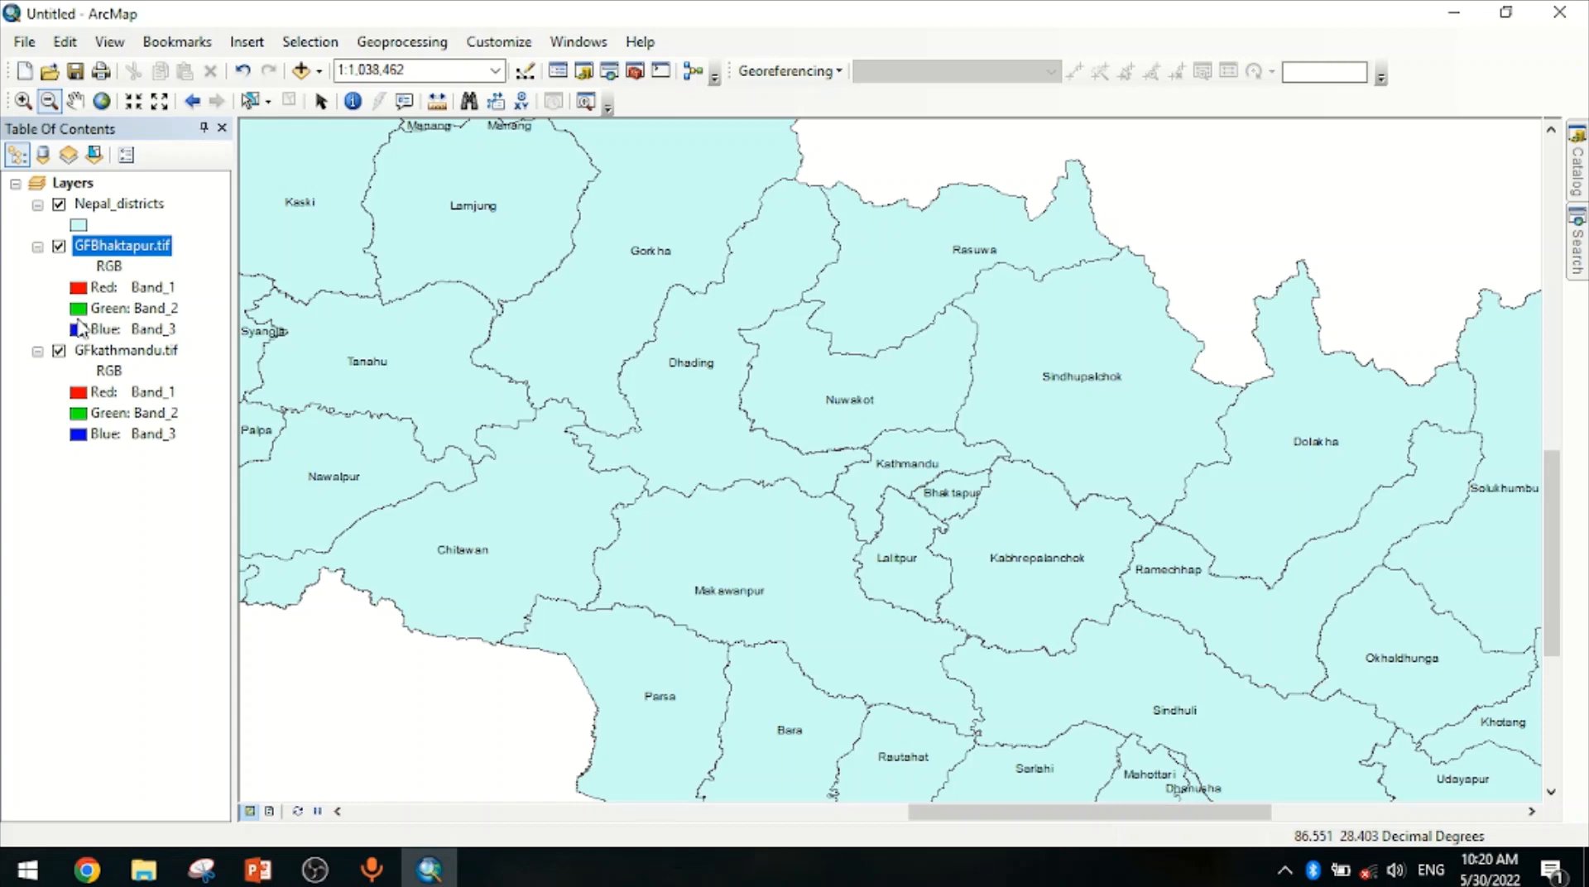
pyautogui.moveTo(101, 356); pyautogui.dragTo(76, 202)
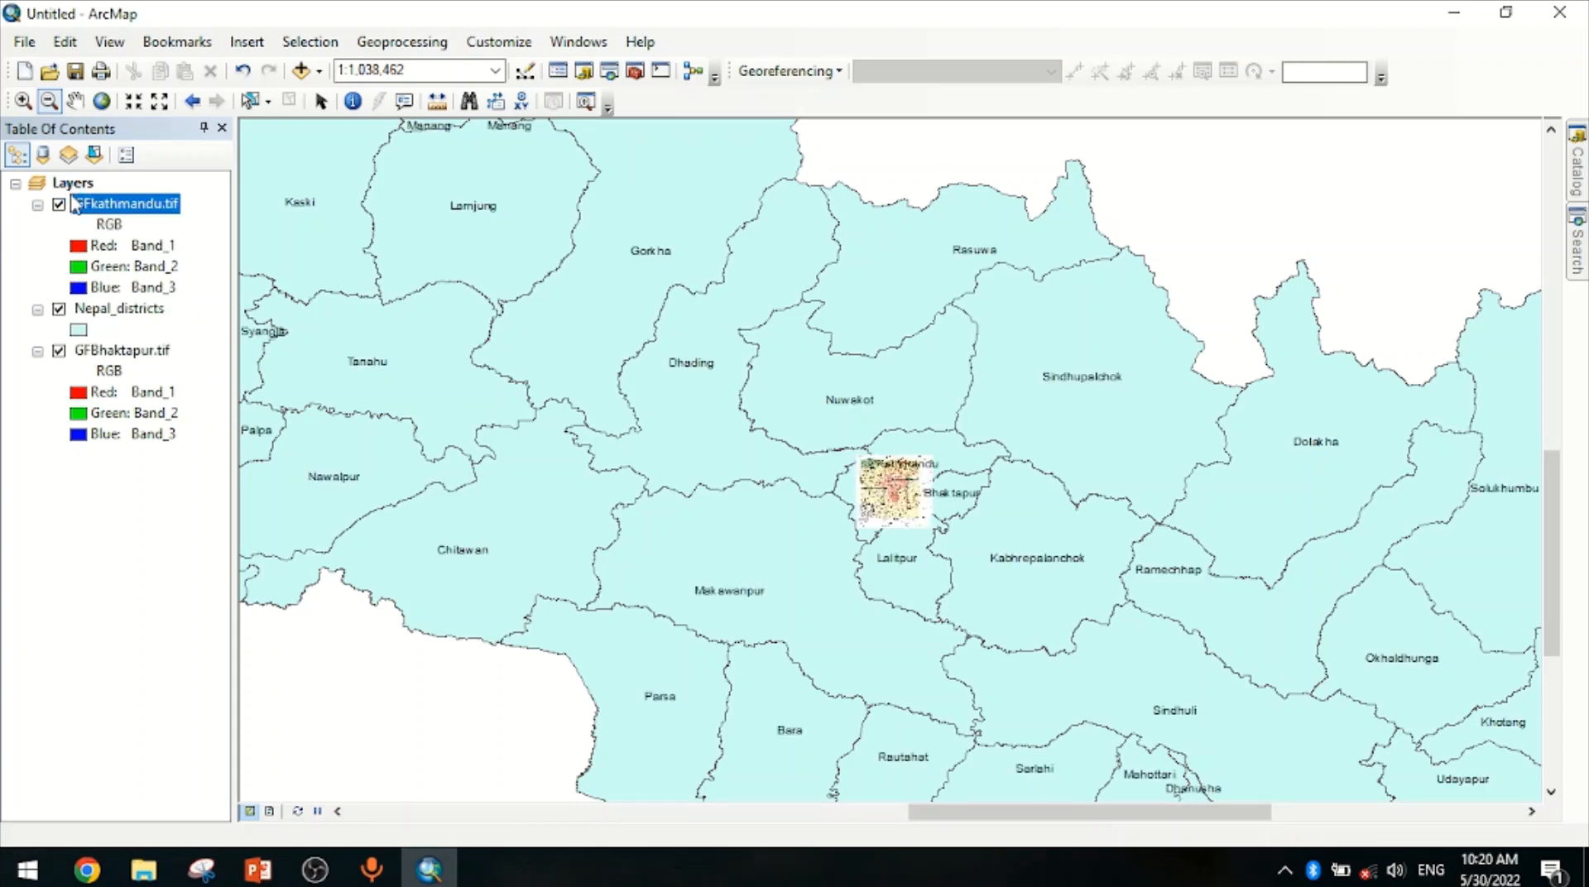
pyautogui.moveTo(94, 358); pyautogui.dragTo(91, 303)
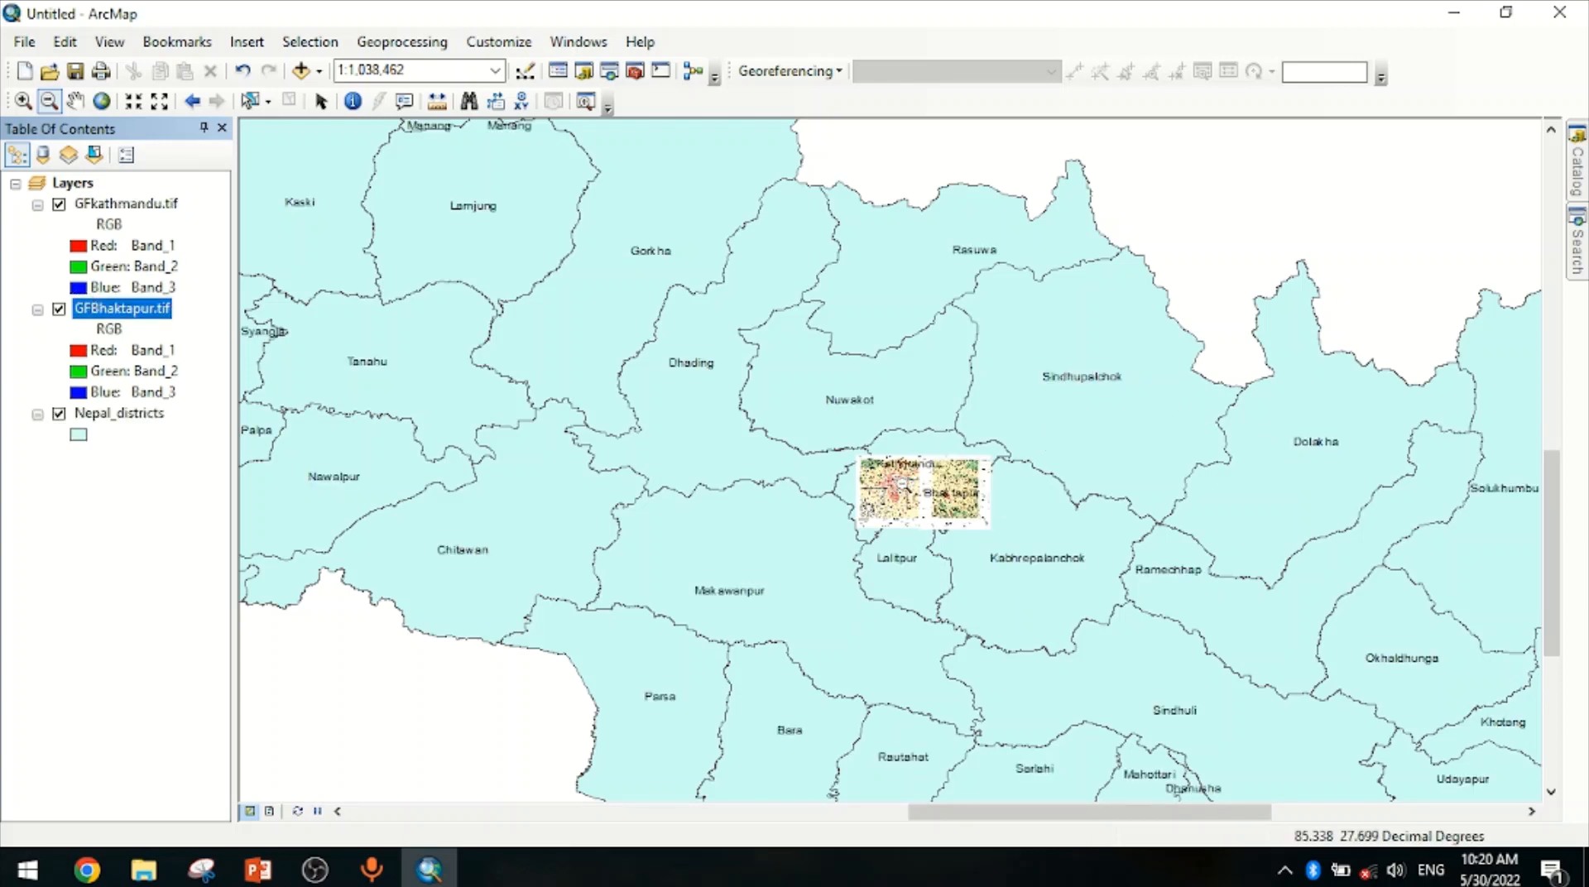
# Zoom and pan around the Kathmandu valley to inspect how the rectified maps sit over the district boundaries
pyautogui.scroll(-2, 904, 485)
pyautogui.scroll(-4, 903, 486)
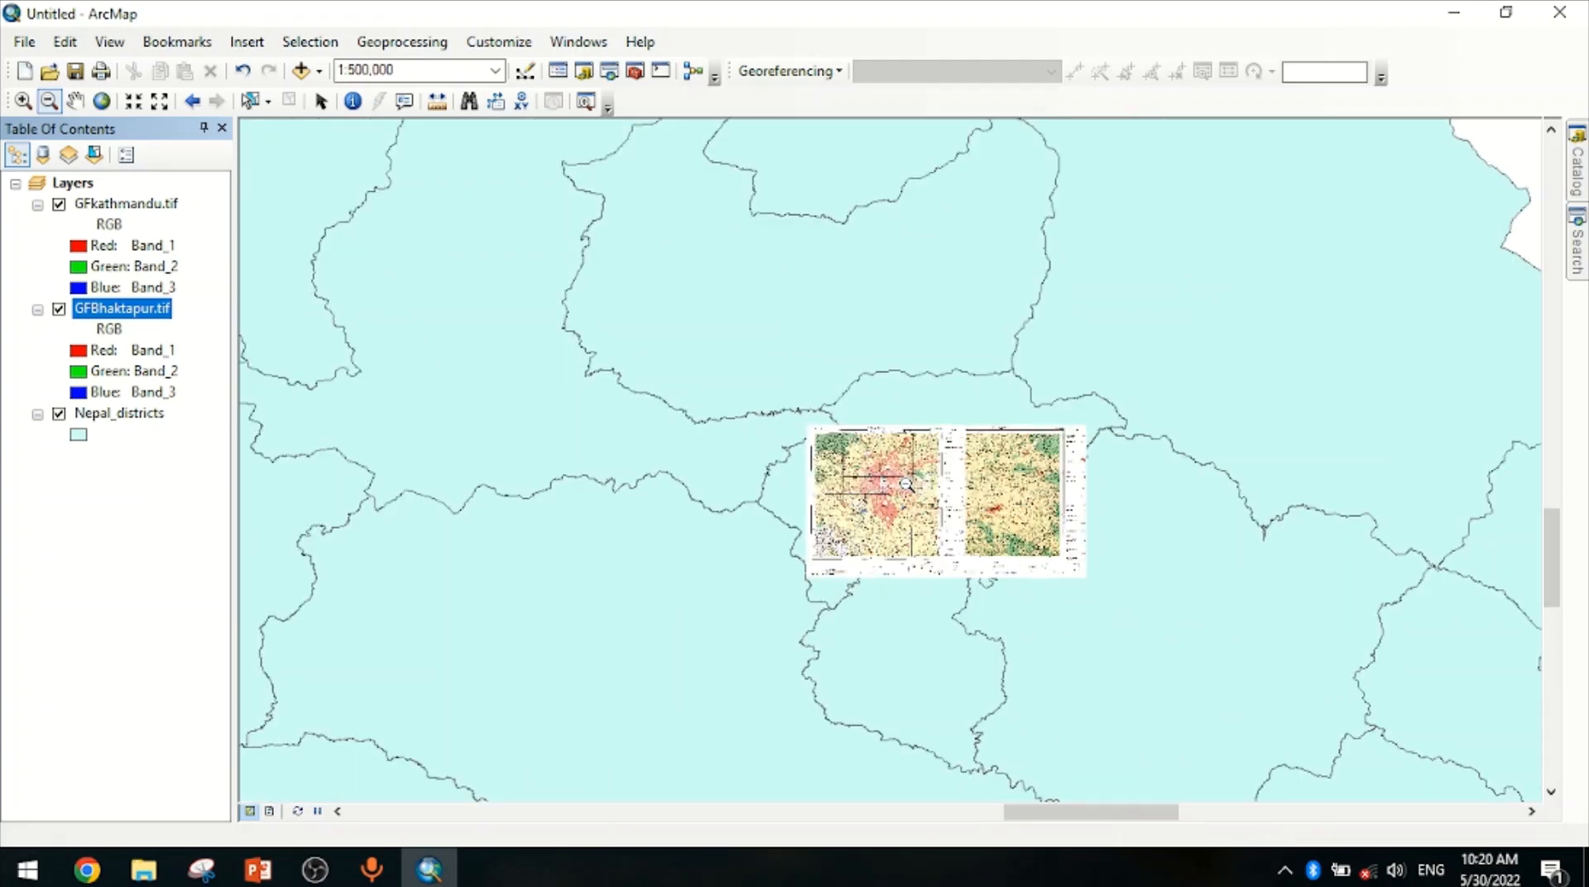
pyautogui.scroll(-2, 906, 485)
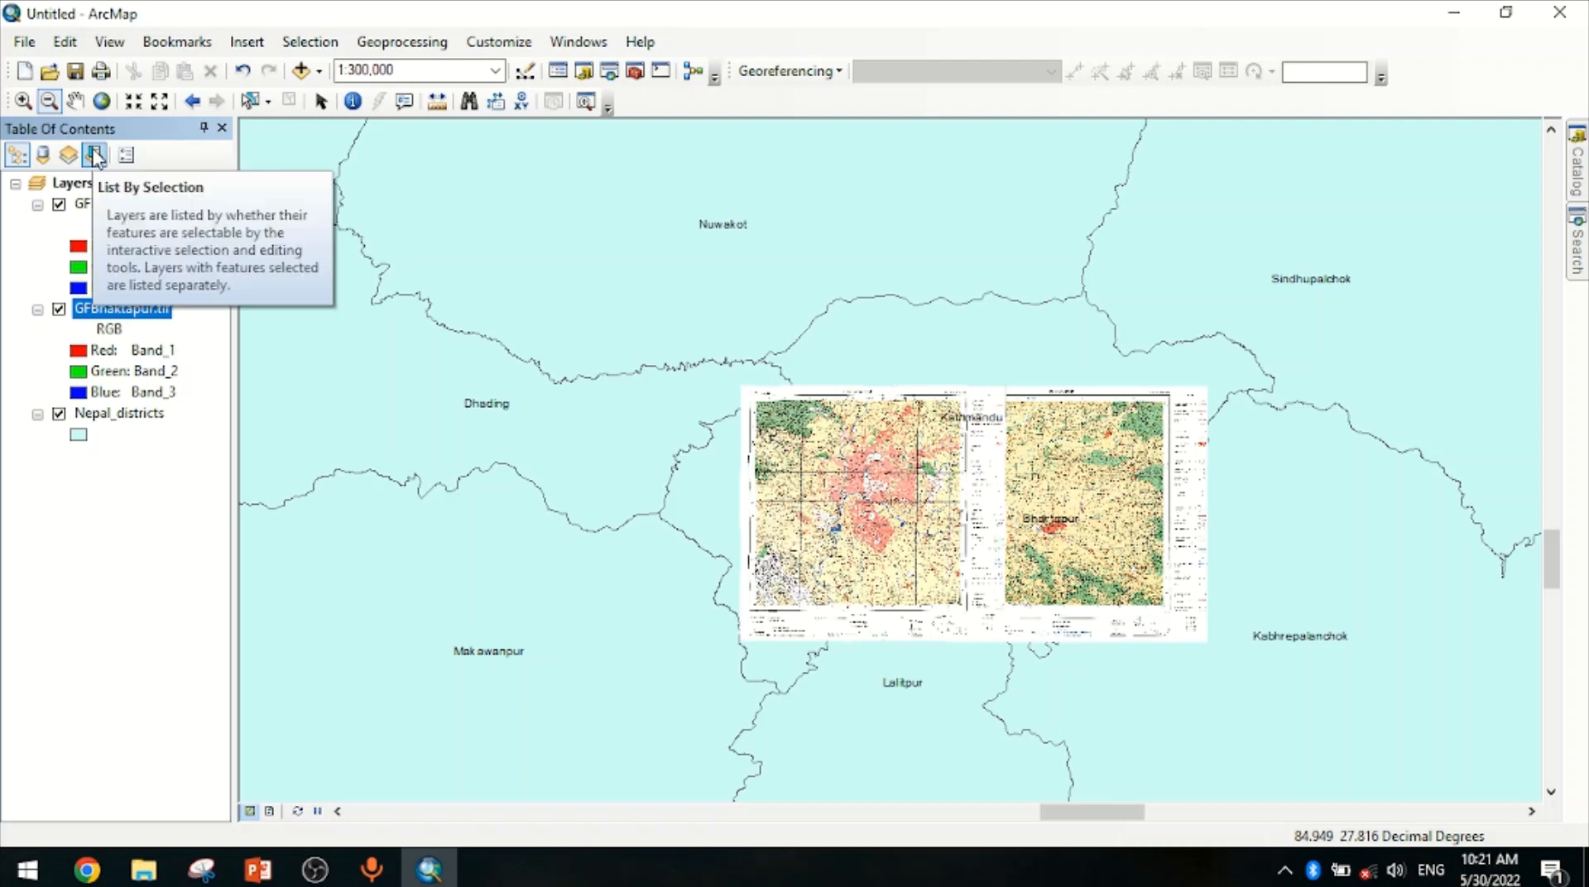
pyautogui.click(673, 342)
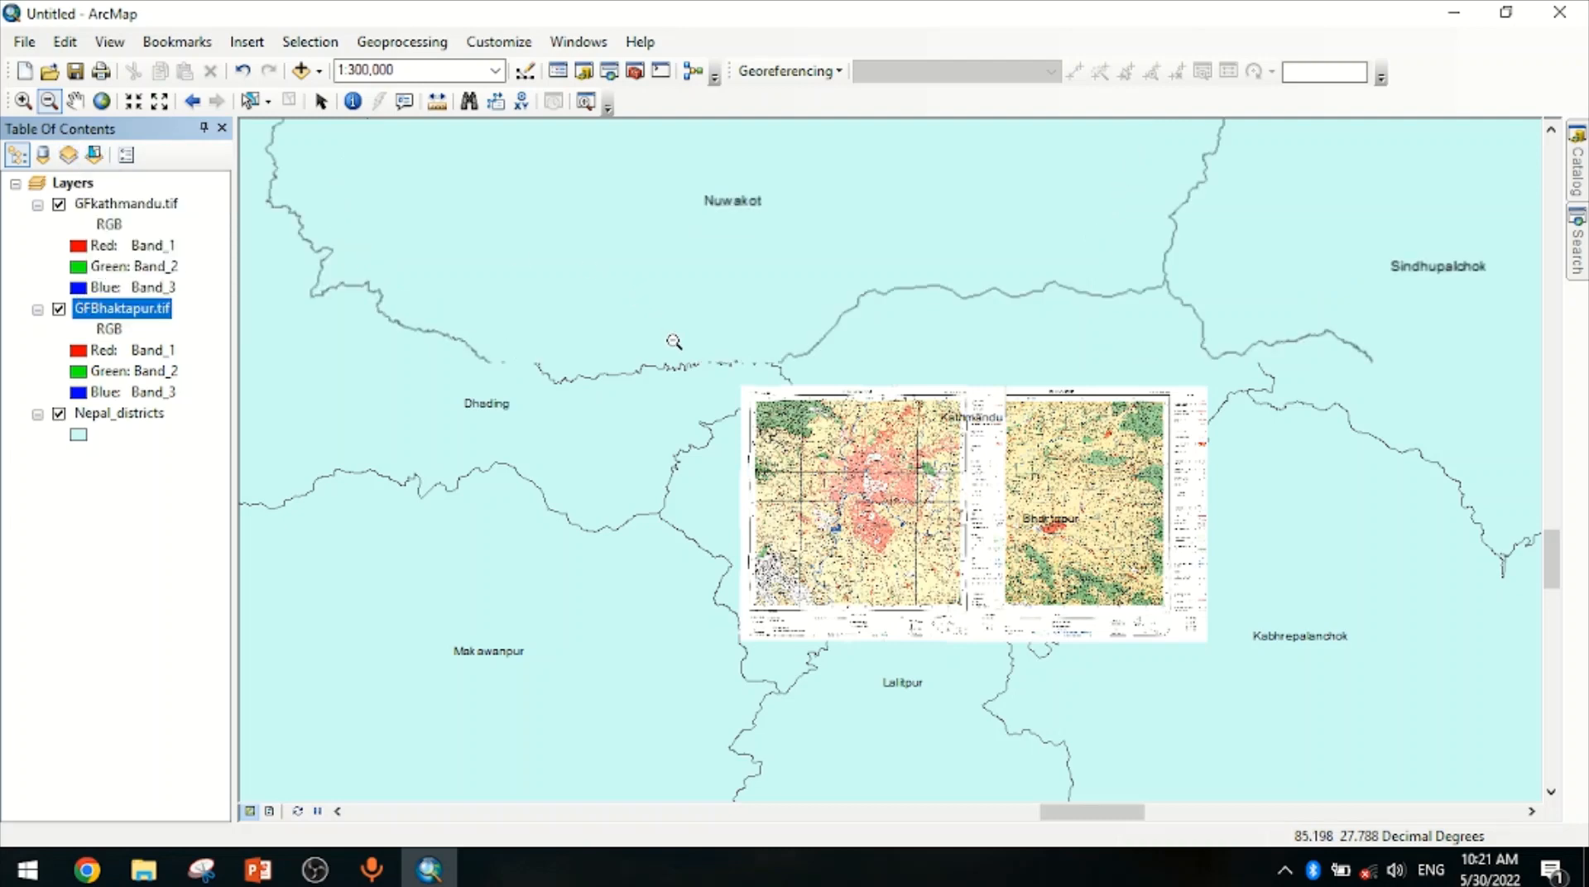
pyautogui.scroll(-5, 696, 360)
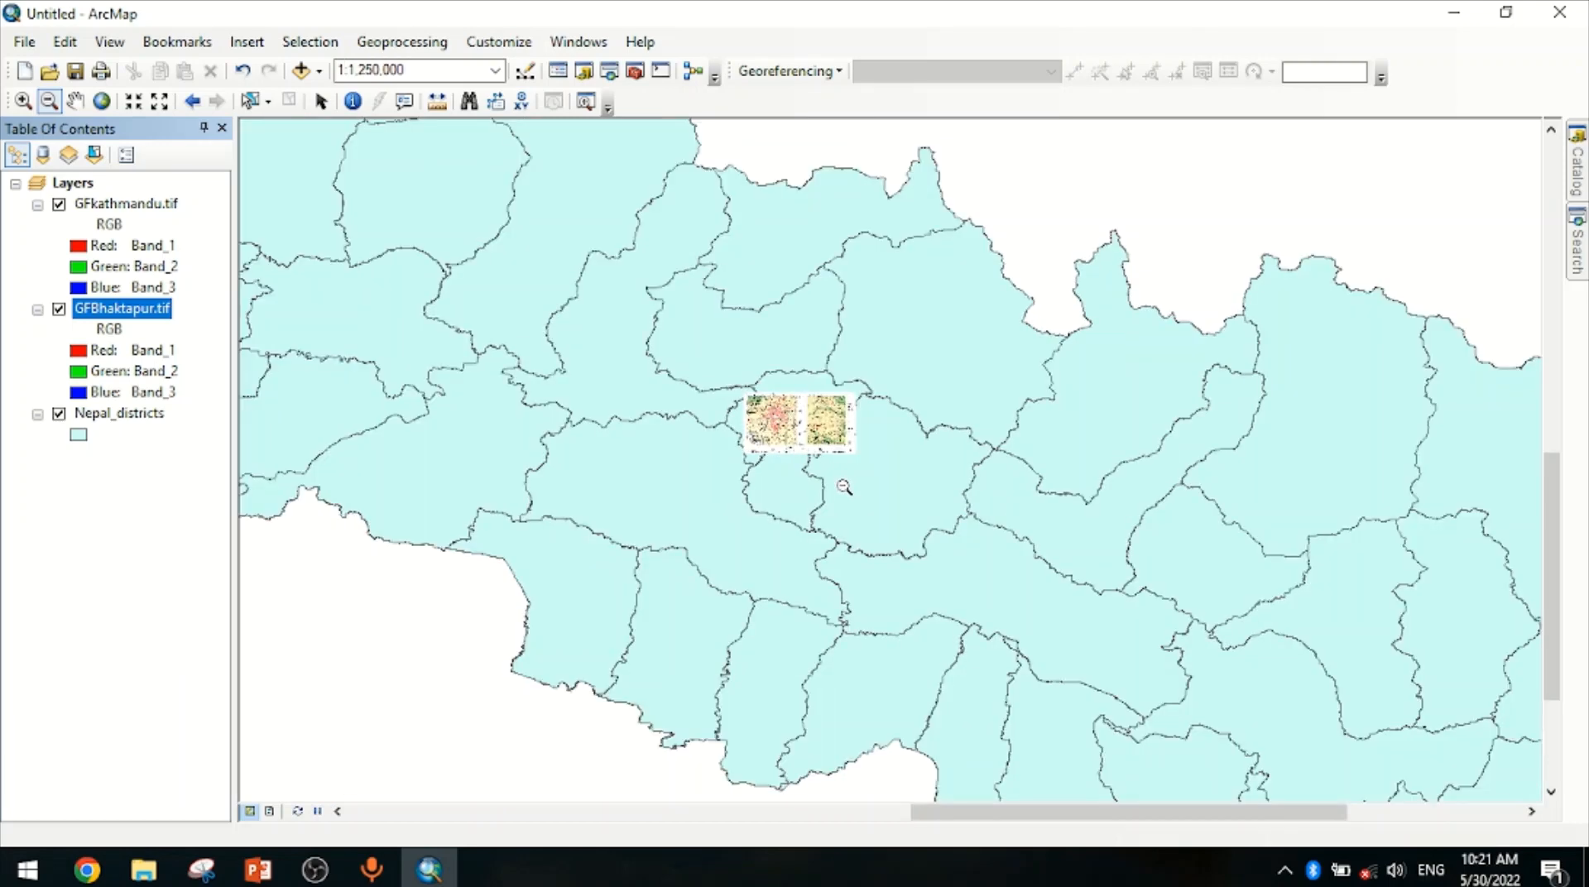
pyautogui.scroll(-1, 840, 483)
pyautogui.scroll(-1, 846, 490)
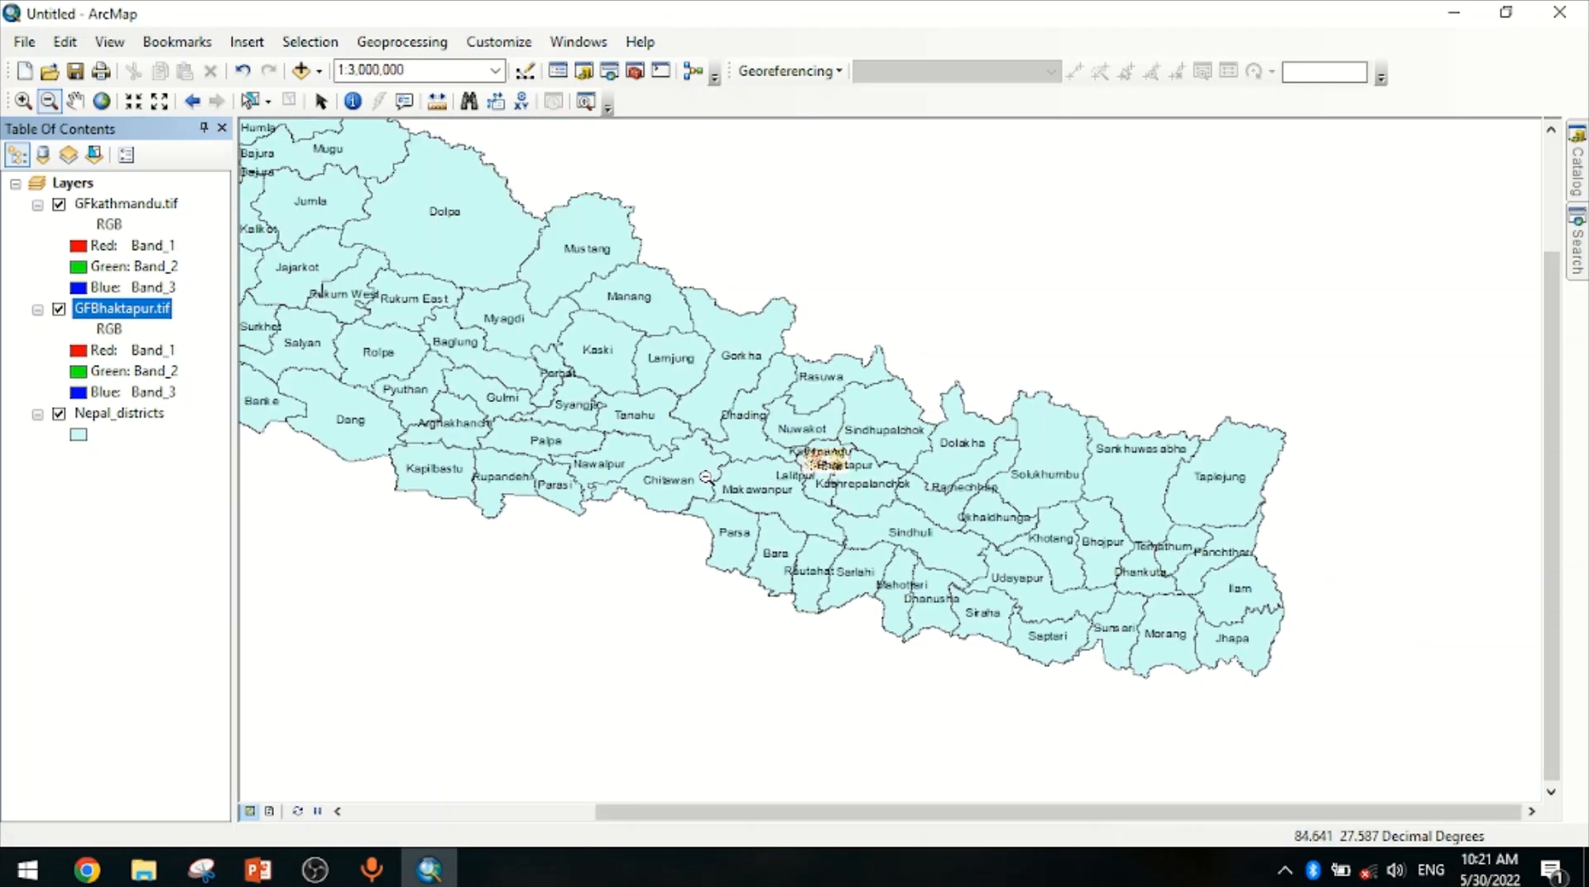
pyautogui.moveTo(705, 476); pyautogui.dragTo(832, 513)
pyautogui.scroll(3, 943, 505)
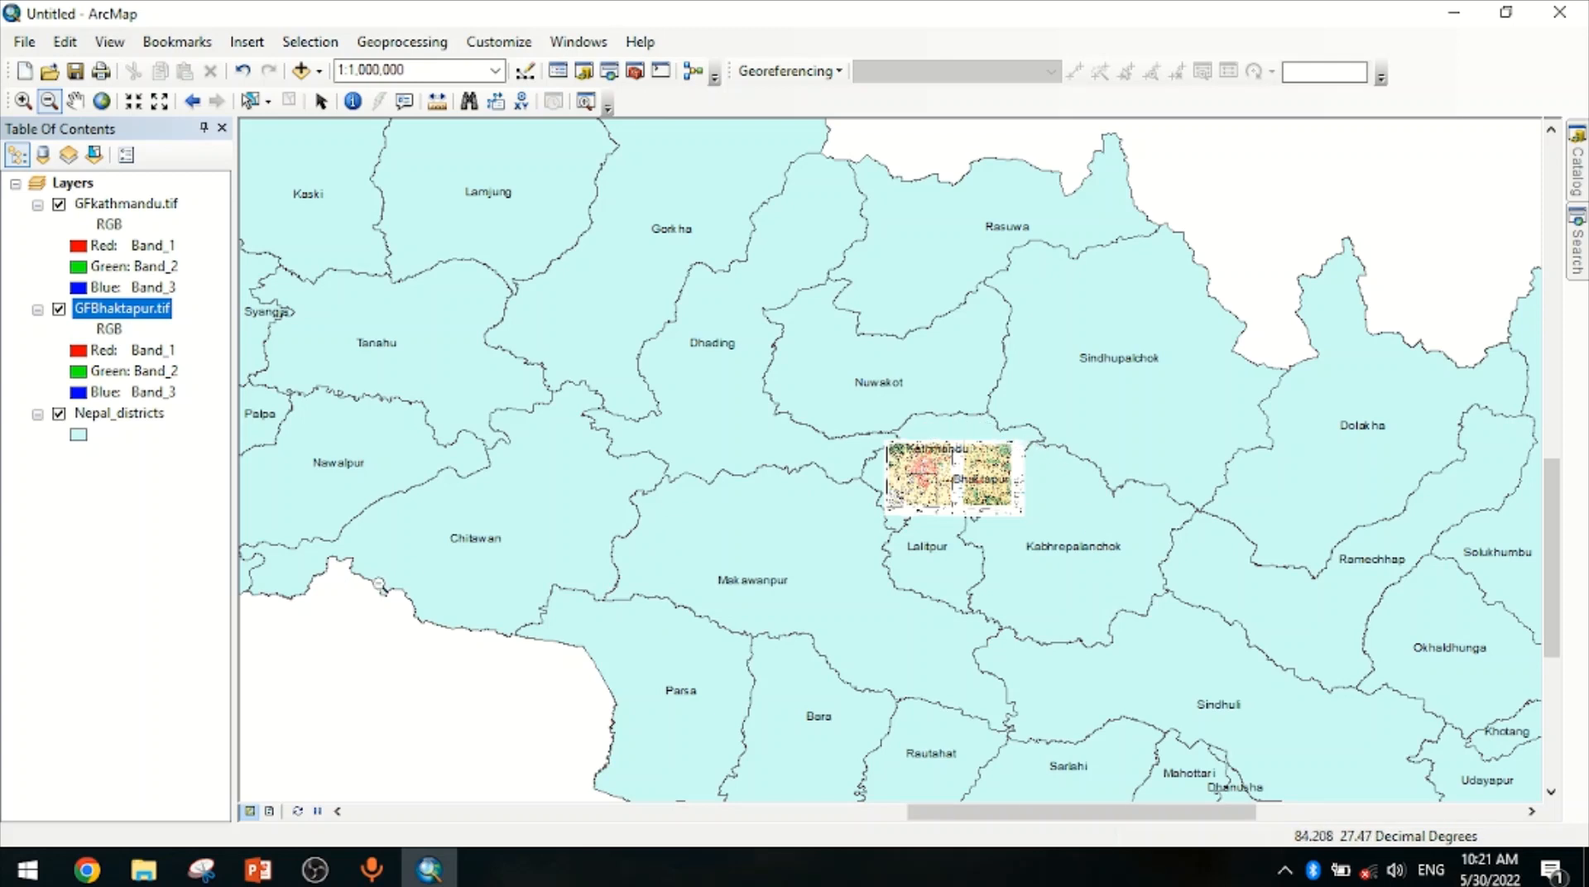
# Switch to PowerPoint, select the final Thank you slide and start the slide show from it
pyautogui.click(271, 869)
pyautogui.click(177, 639)
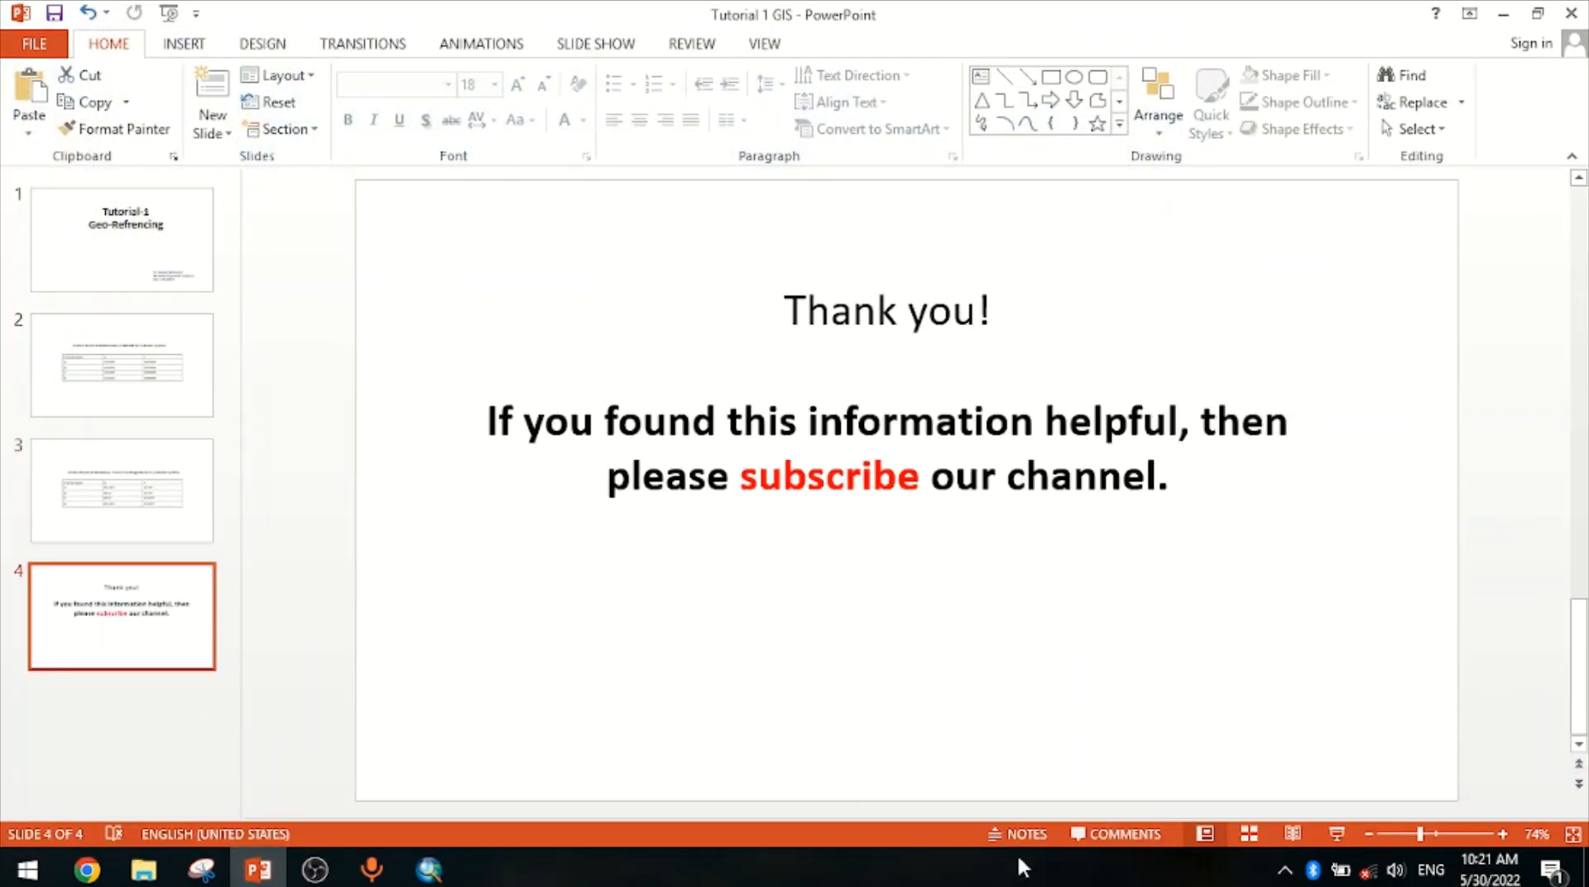
pyautogui.click(1335, 833)
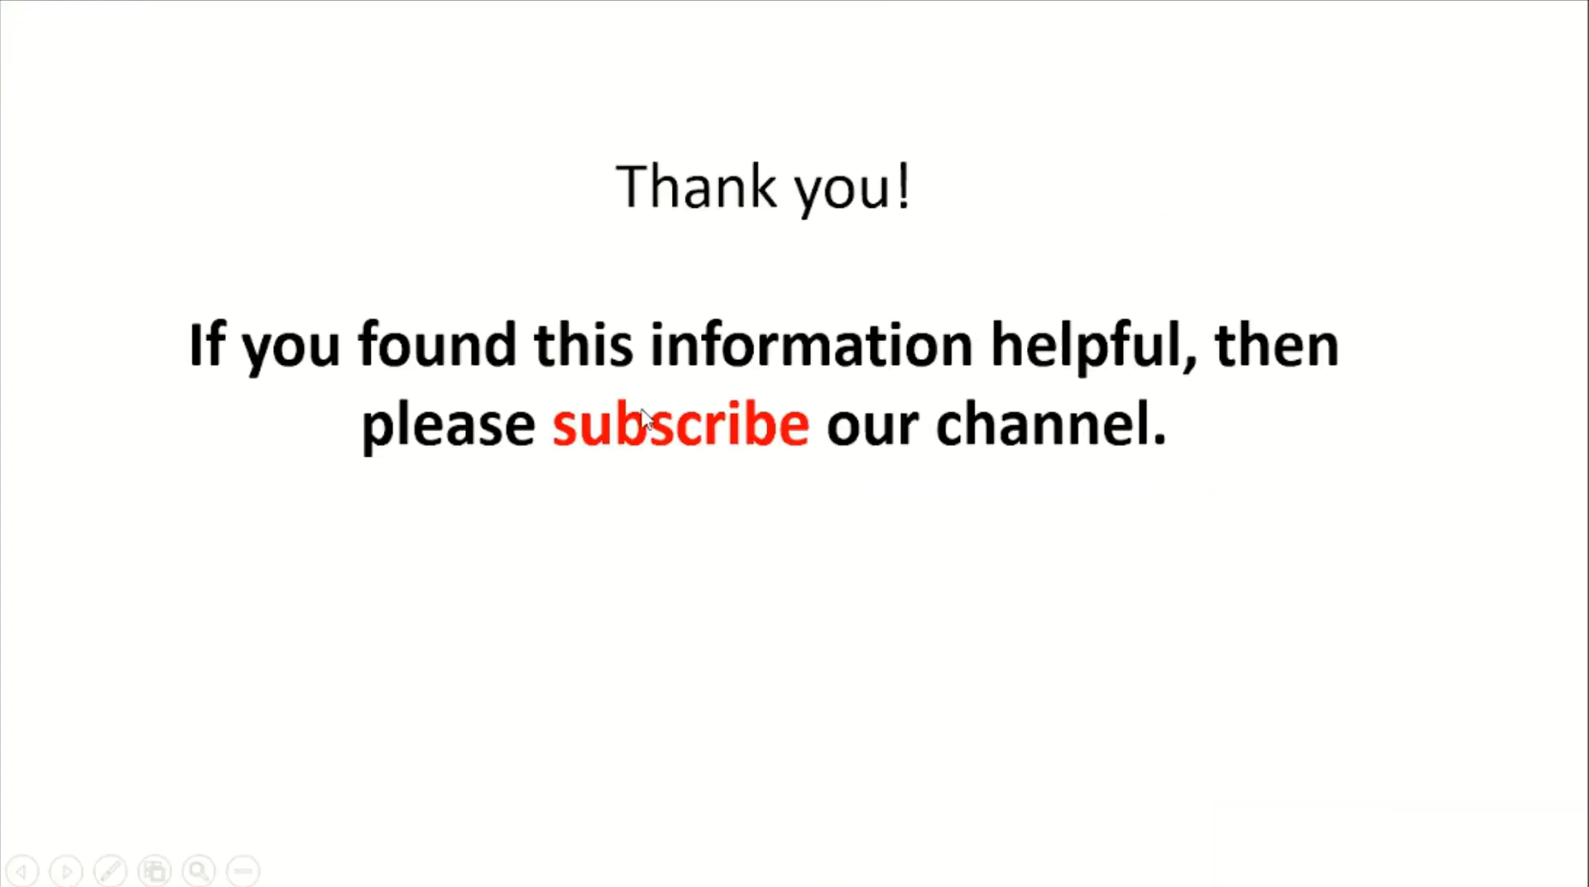